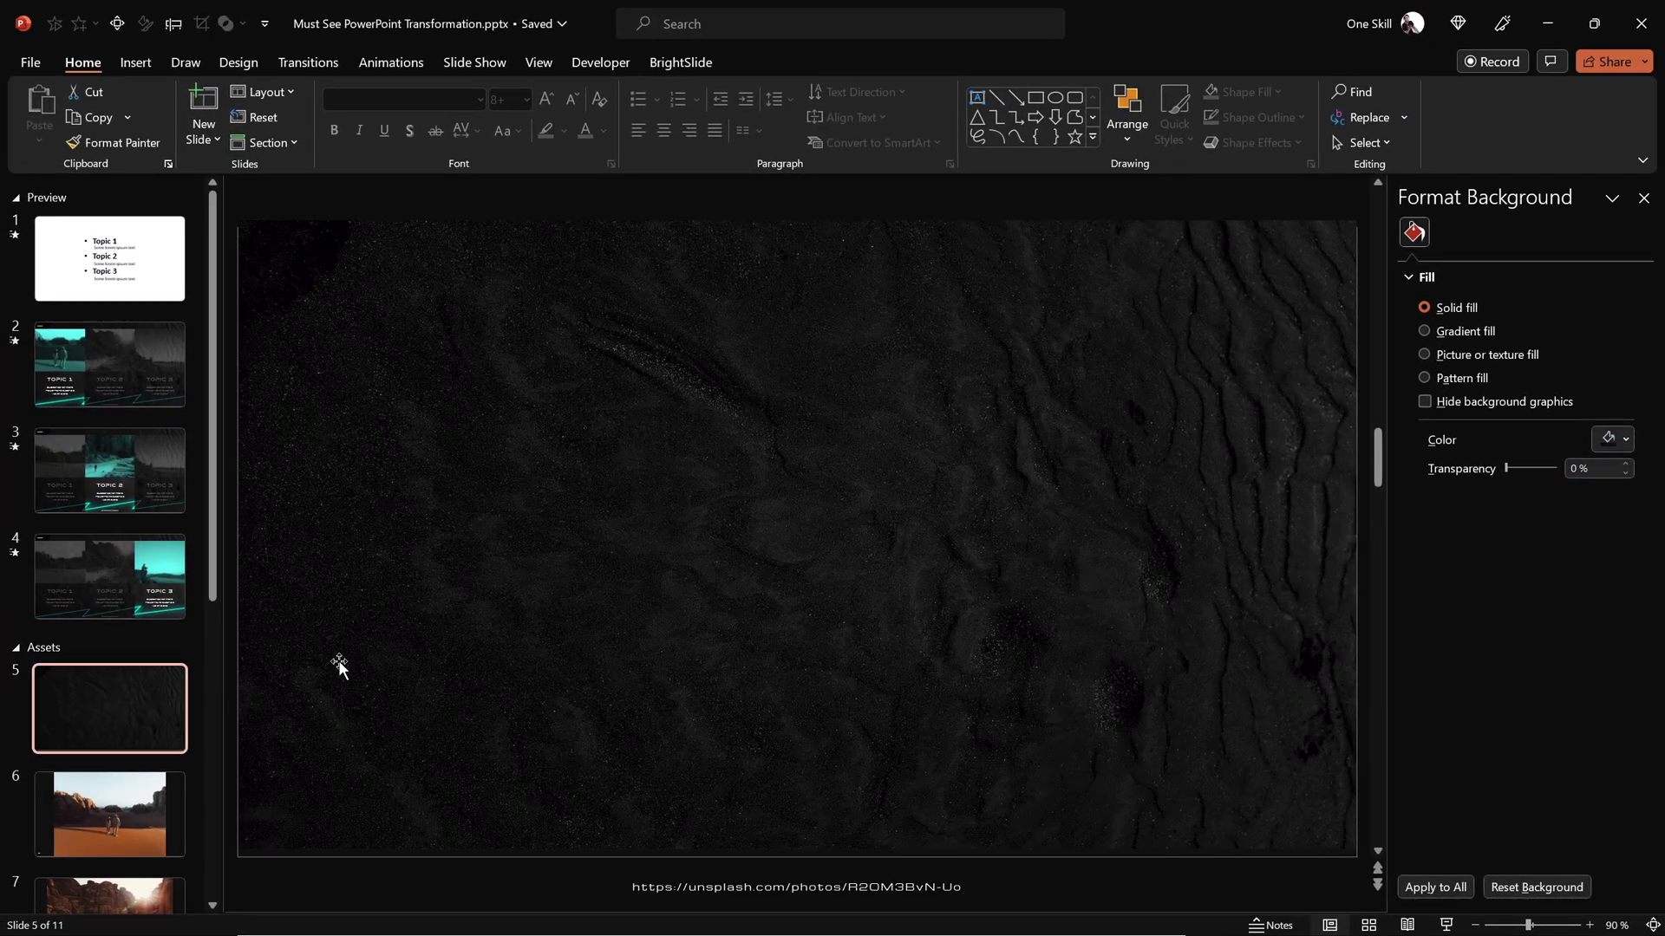
# Copy the dark sand picture from slide 5.
pyautogui.moveTo(384, 402); pyautogui.dragTo(619, 459)
pyautogui.hotkey('ctrl', 'z')
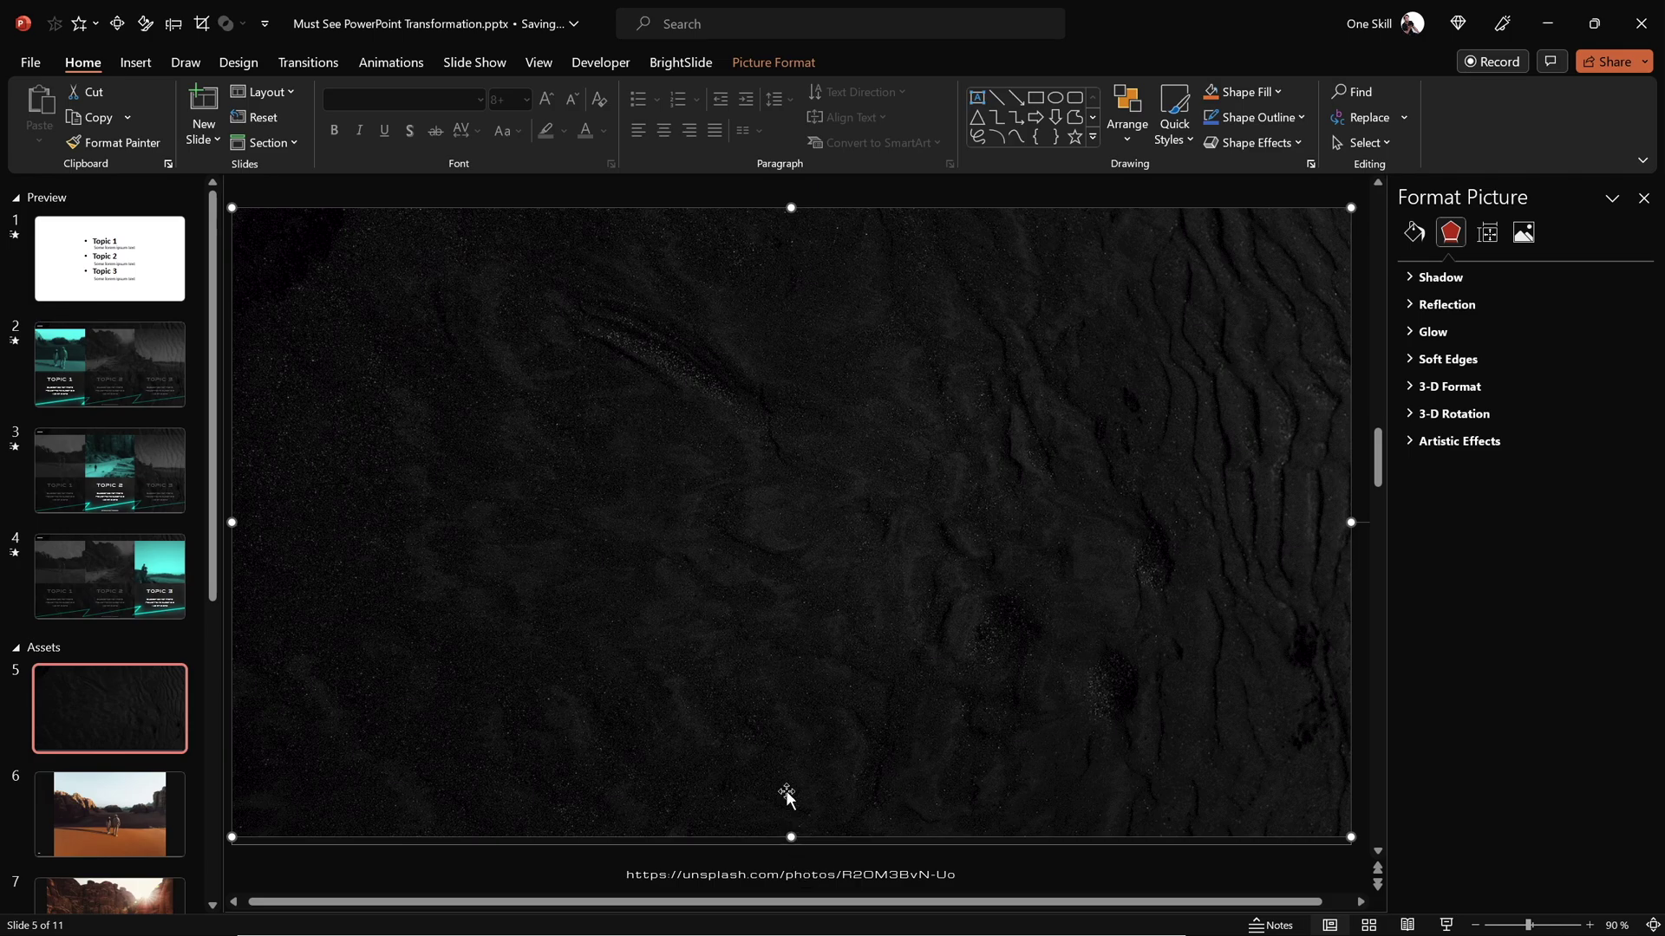
pyautogui.rightClick(668, 408)
pyautogui.click(730, 481)
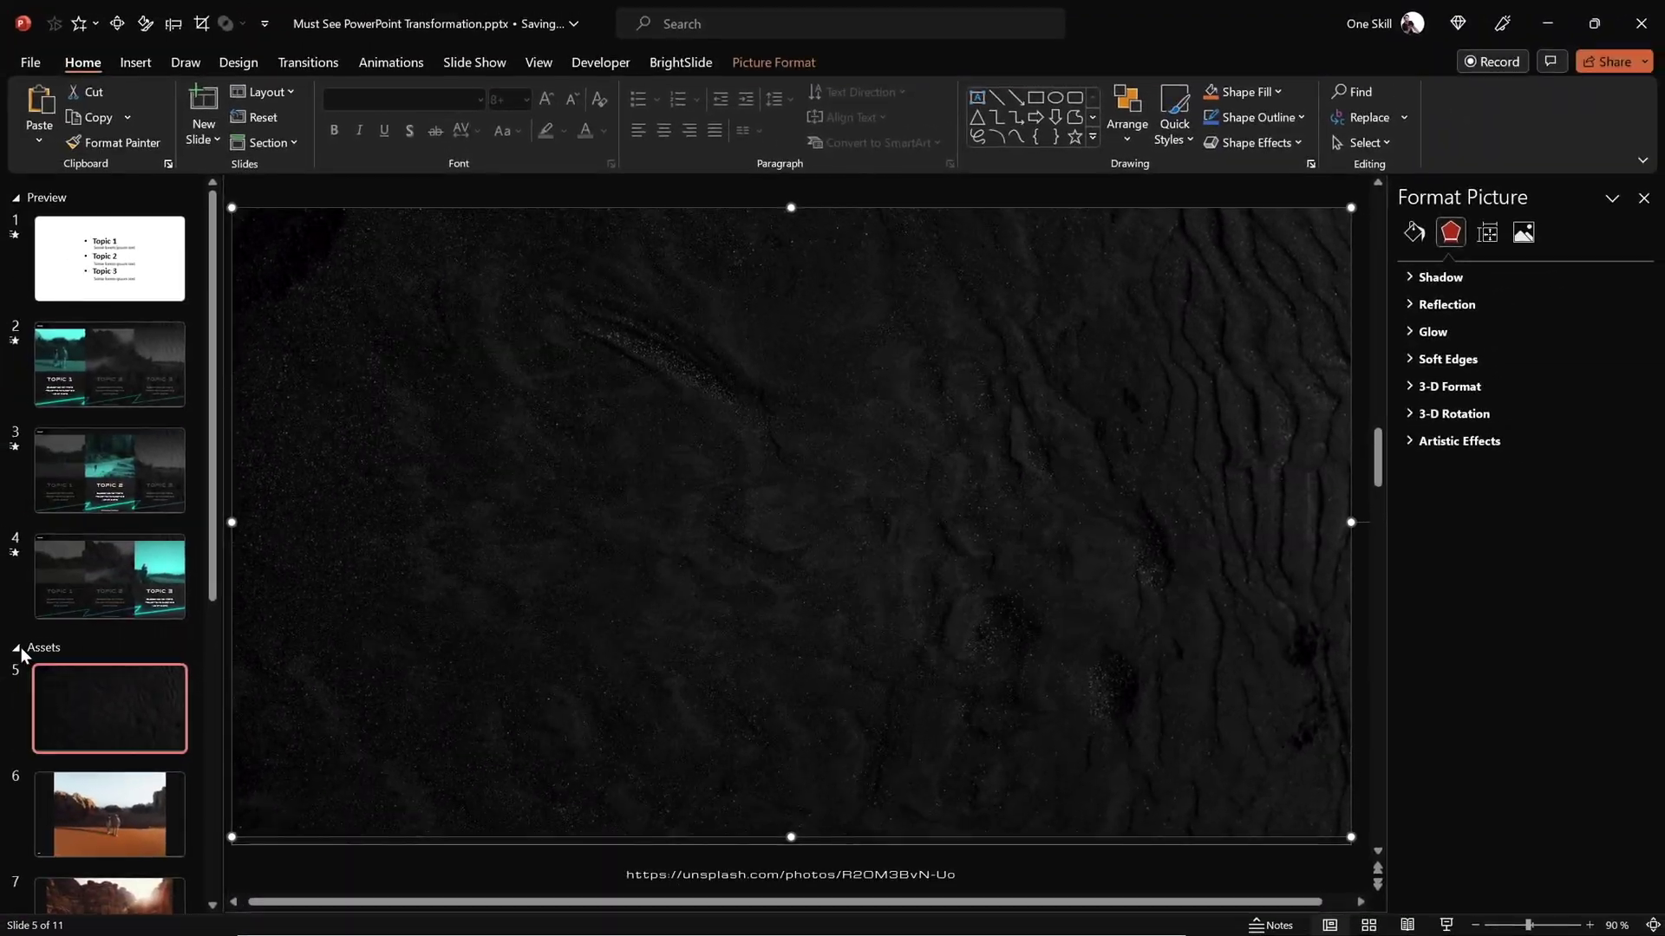
# Fill slide 11's background with the copied sand picture from the clipboard.
pyautogui.click(17, 647)
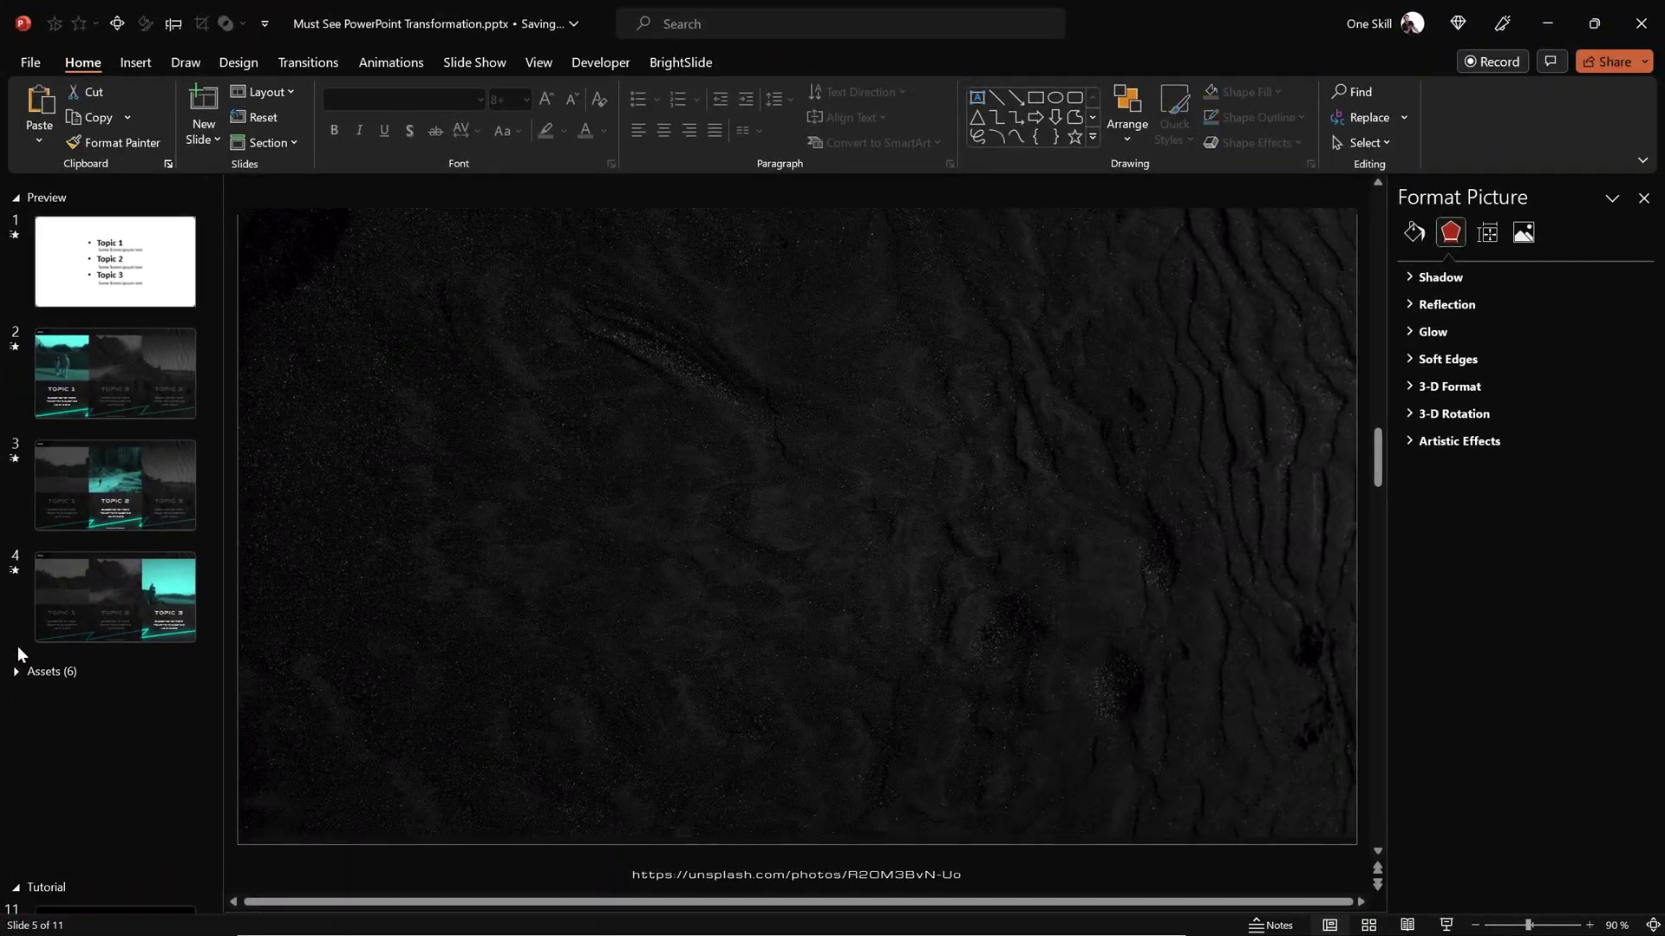
pyautogui.click(118, 780)
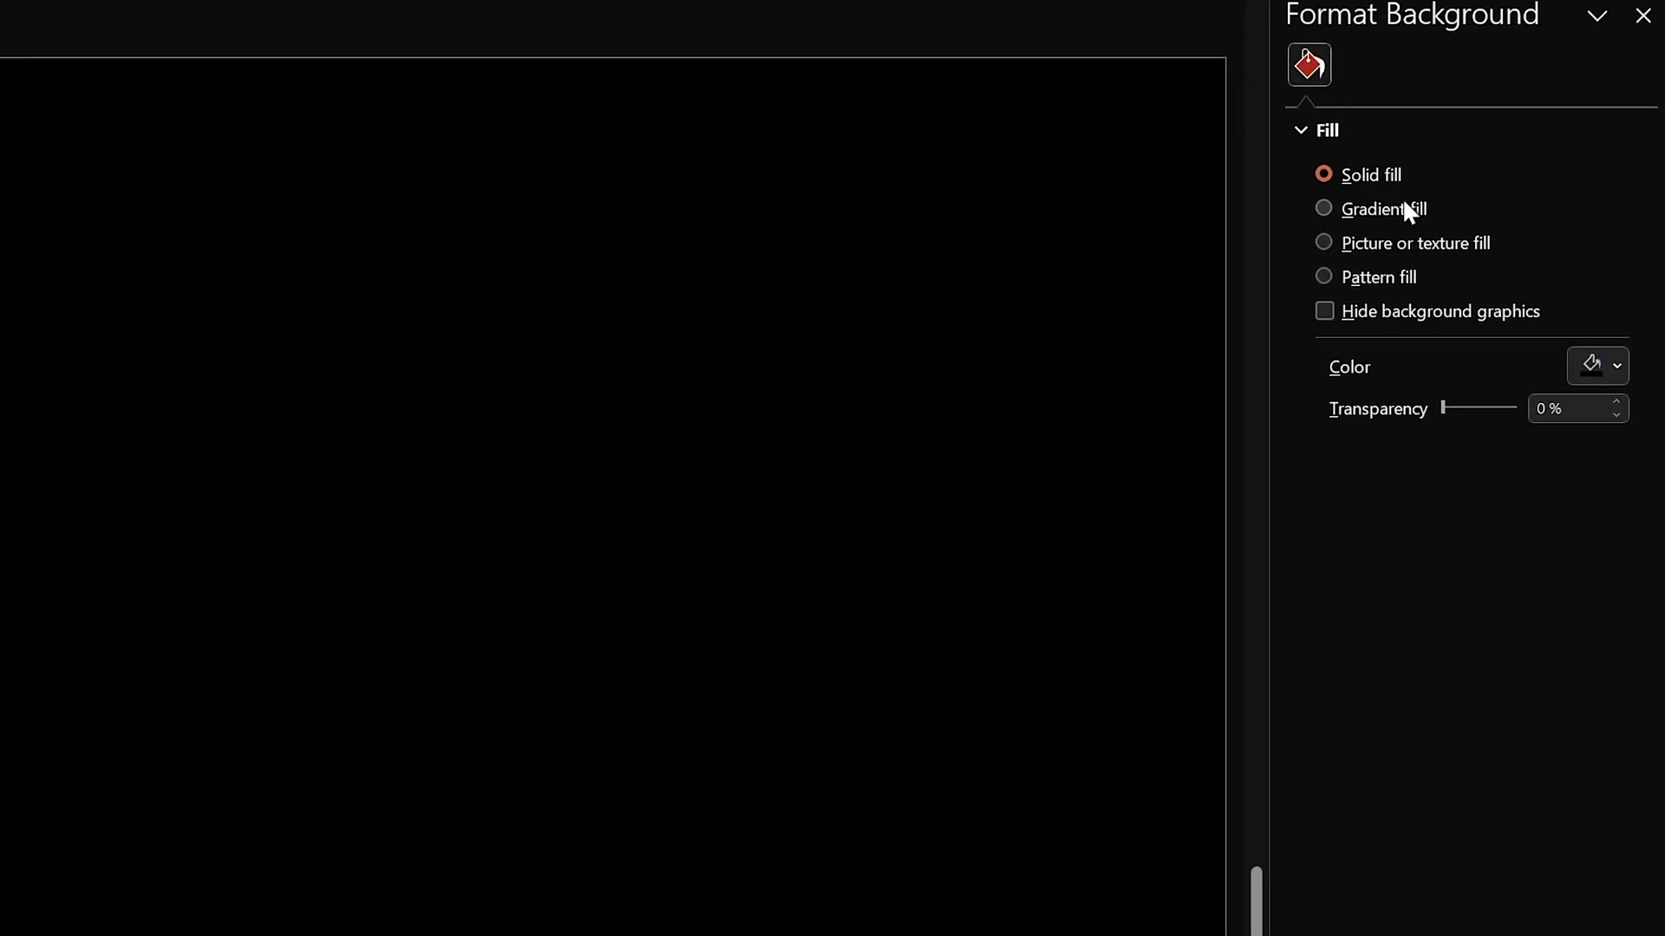
pyautogui.click(1325, 242)
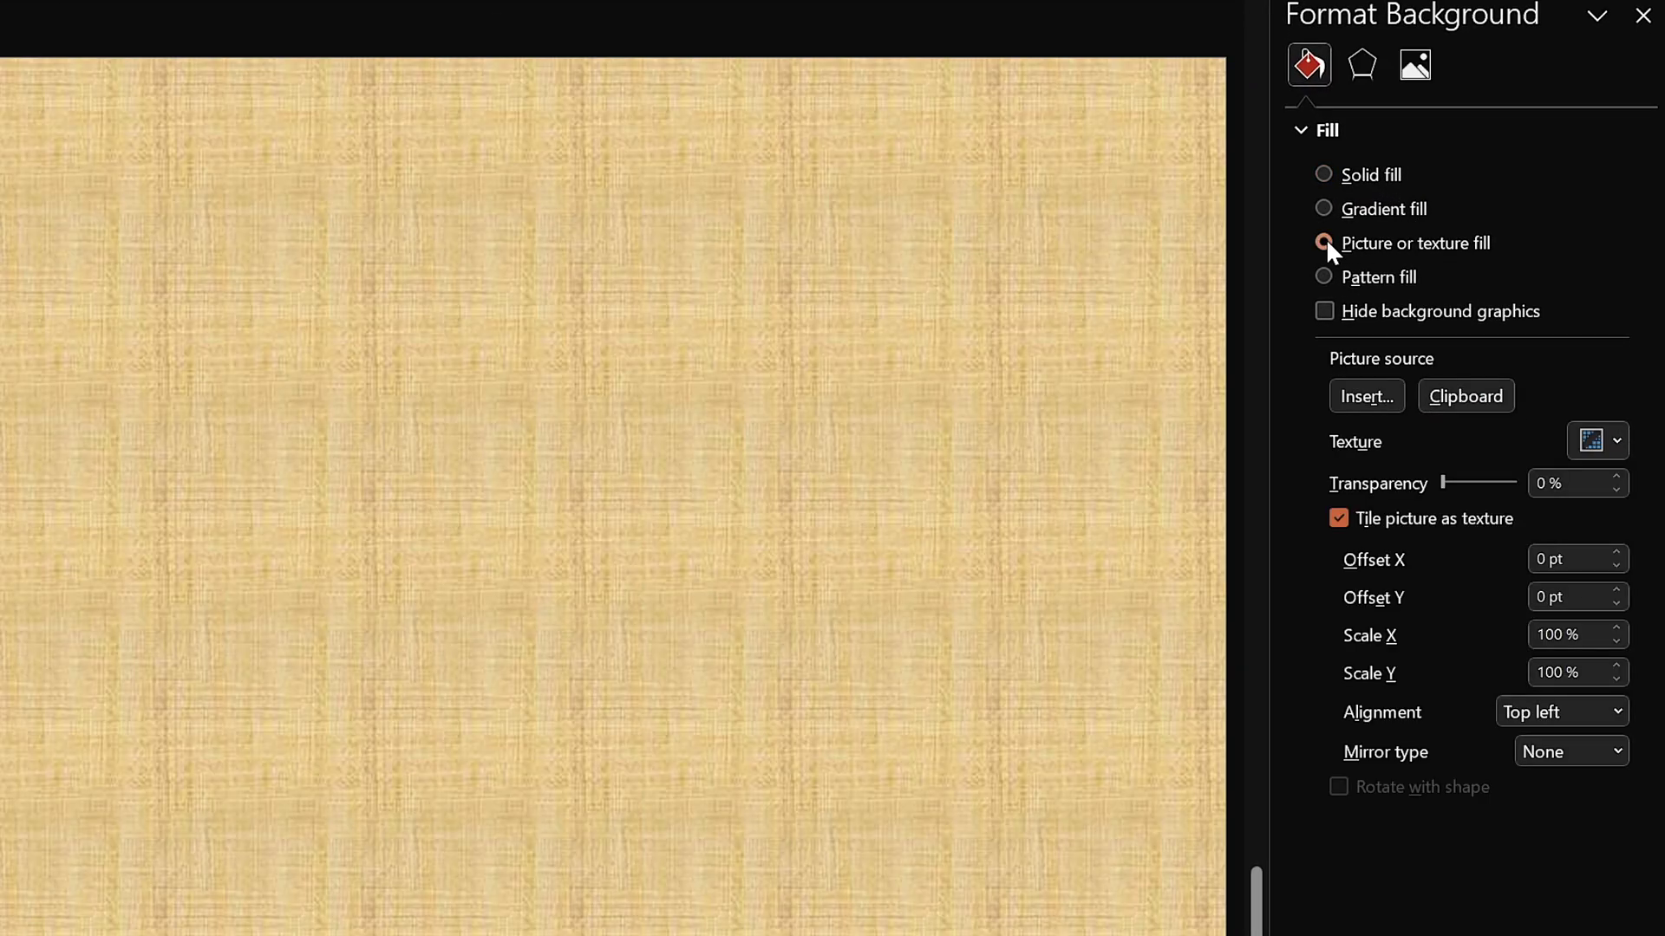
pyautogui.click(1464, 390)
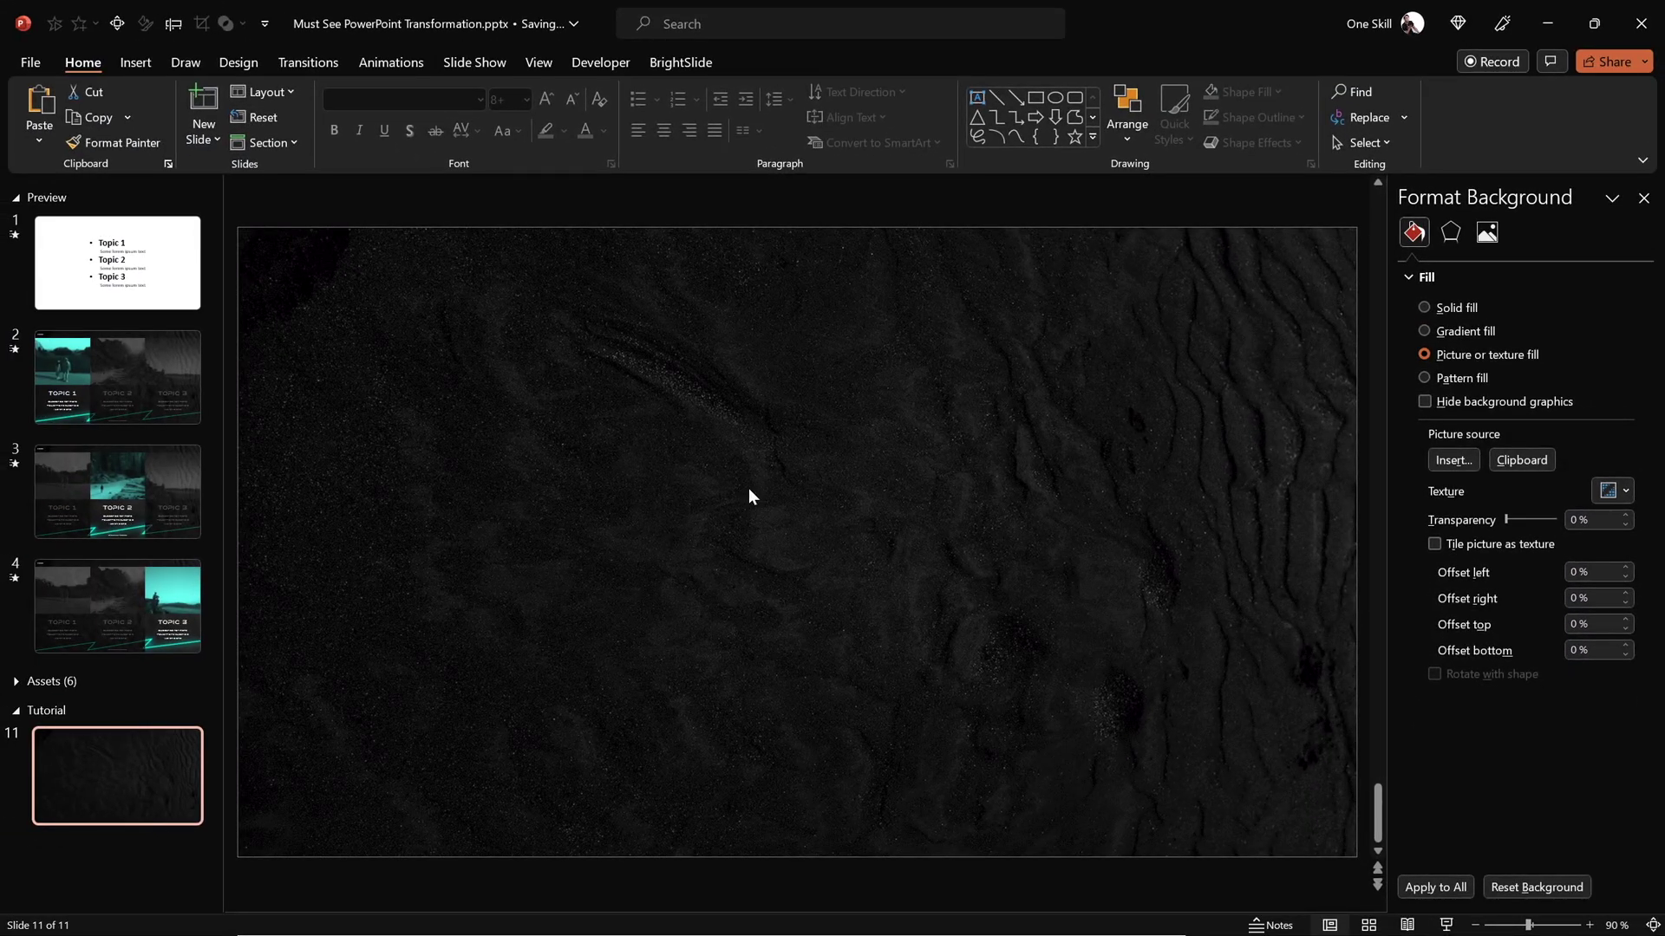
# Draw a rectangle near the top of slide 11.
pyautogui.click(1643, 200)
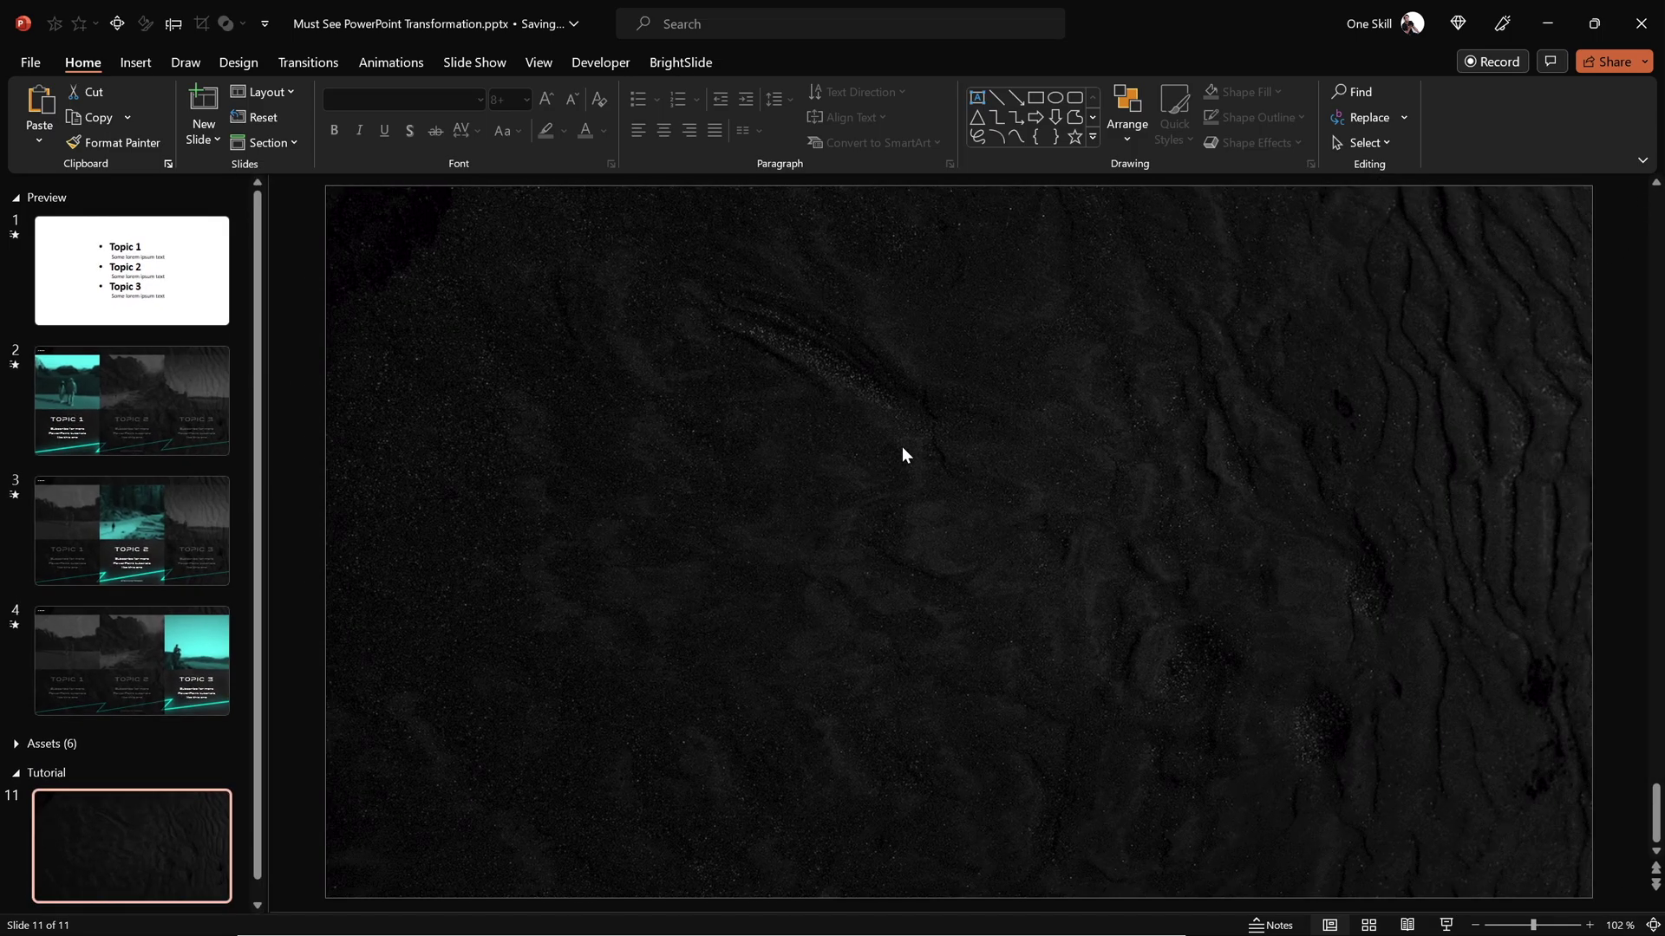
pyautogui.click(137, 65)
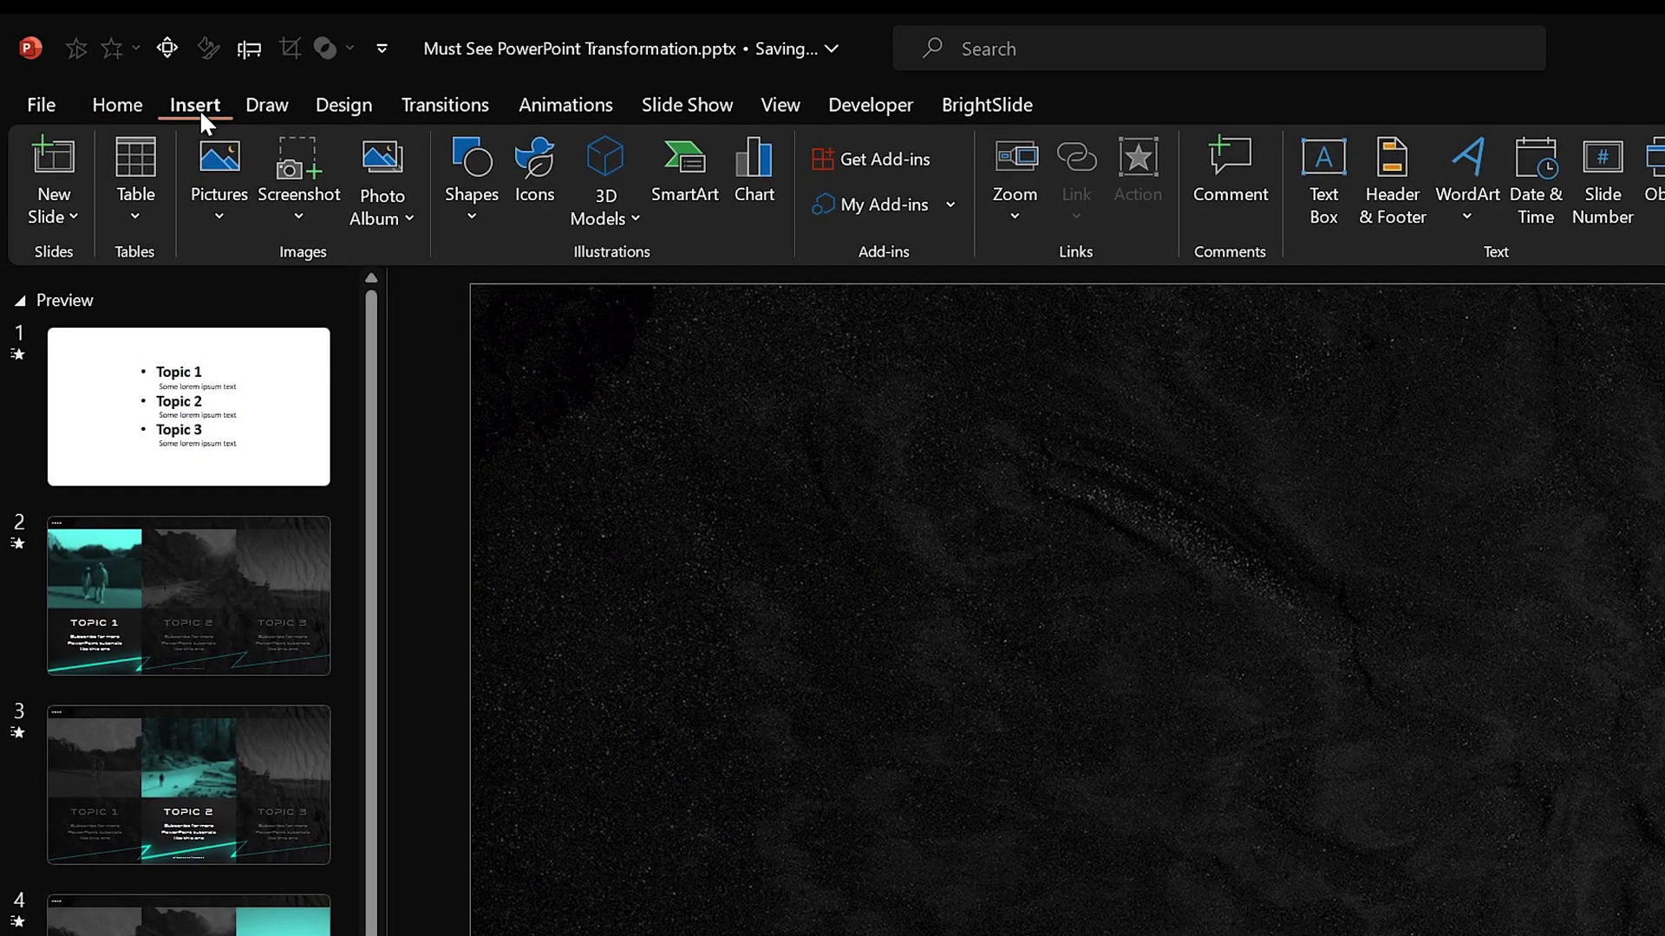
pyautogui.click(471, 204)
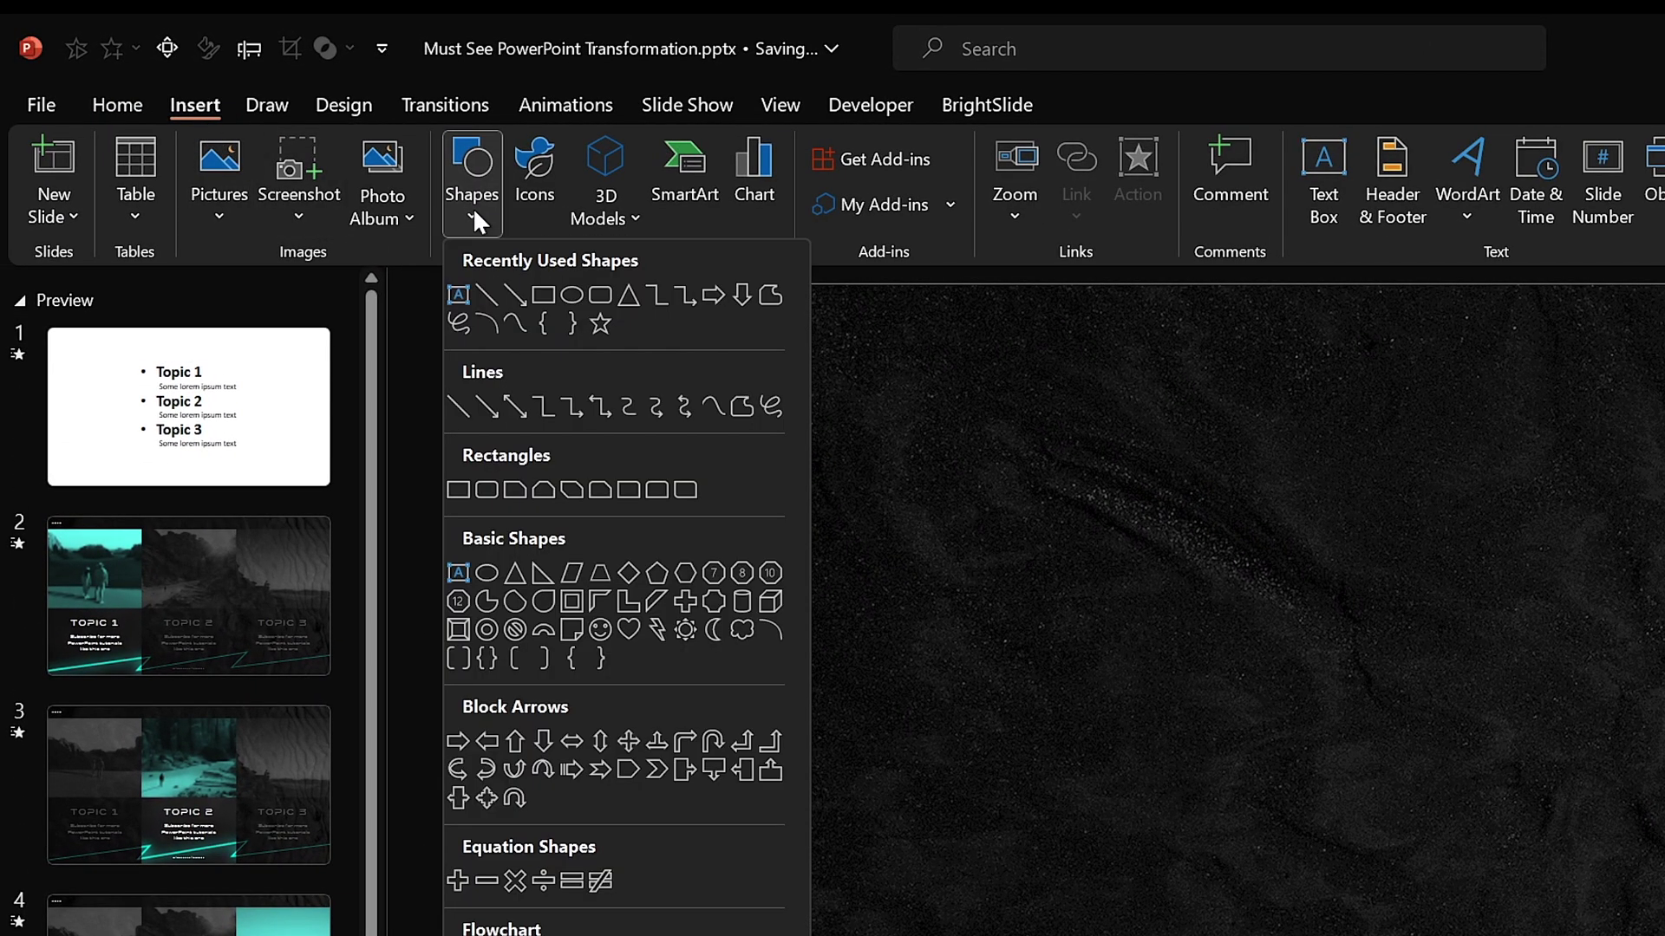
pyautogui.click(544, 296)
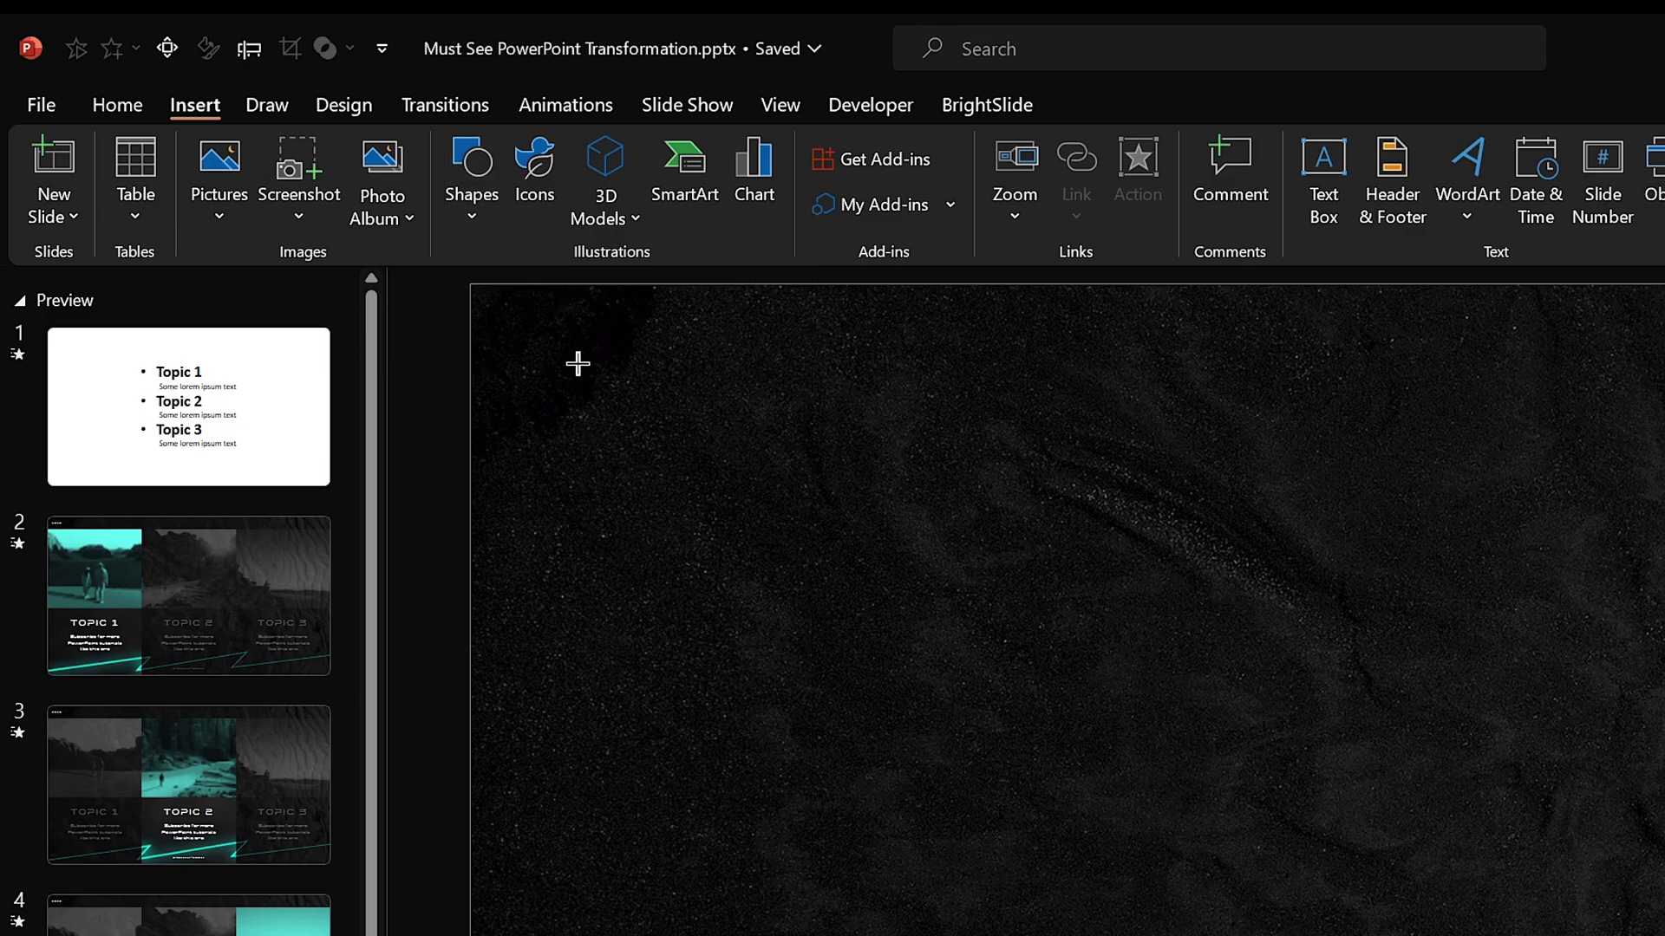
pyautogui.moveTo(621, 489); pyautogui.dragTo(1664, 587)
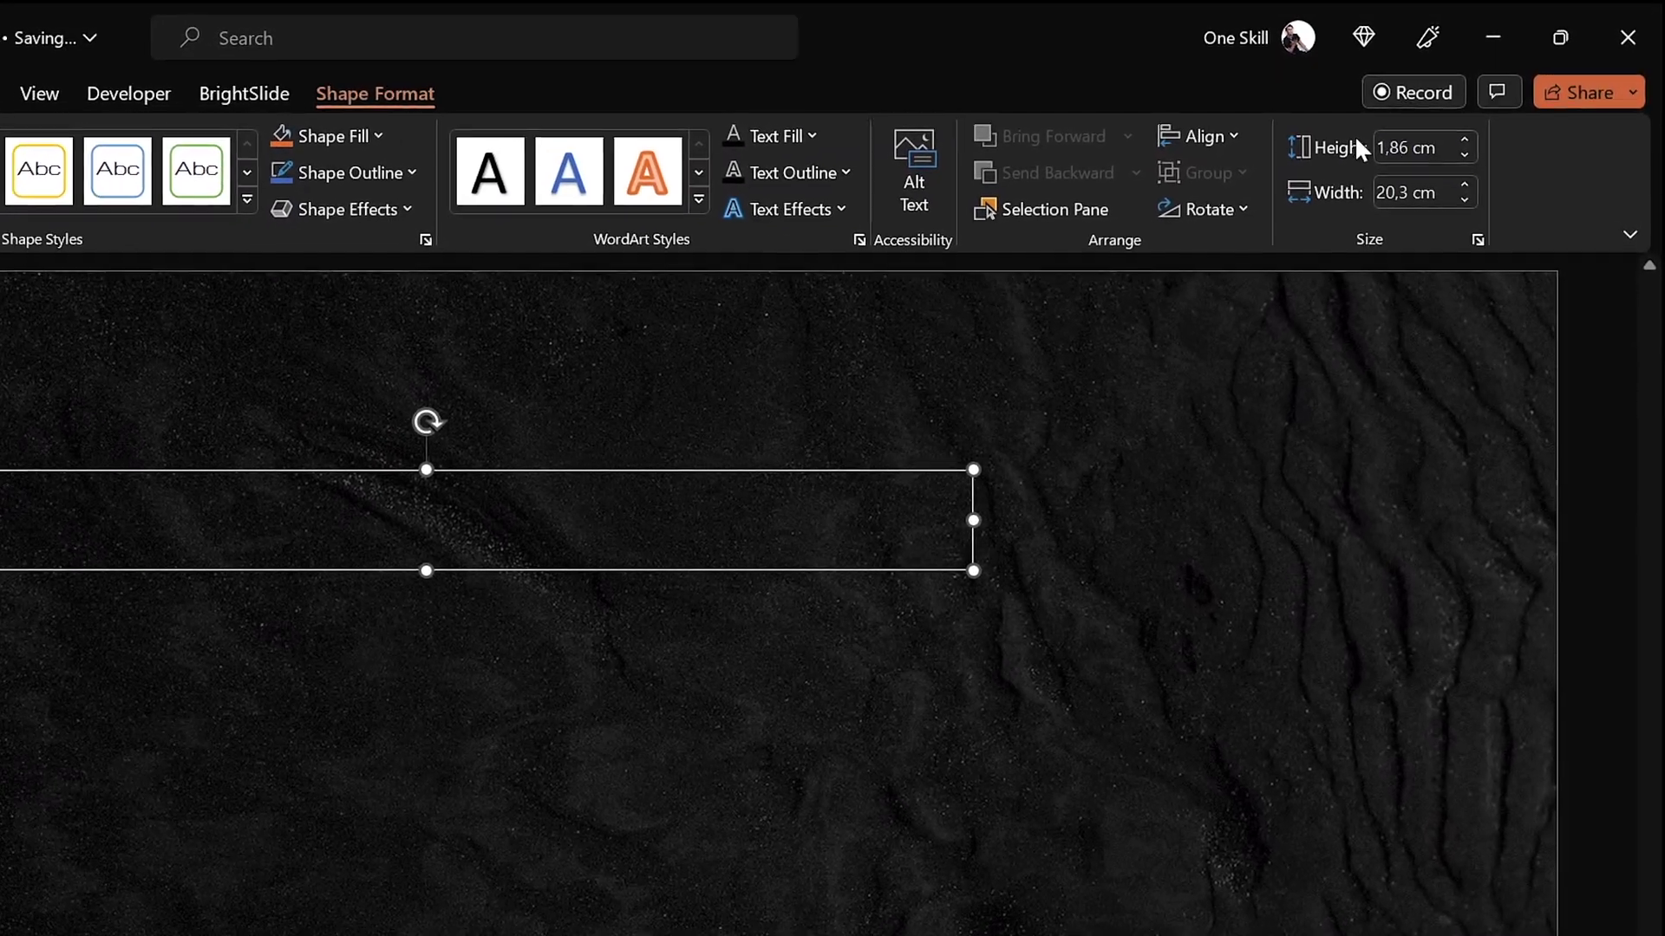
# Make the rectangle a 1,5 cm high bar spanning the full top of the slide.
pyautogui.click(1438, 149)
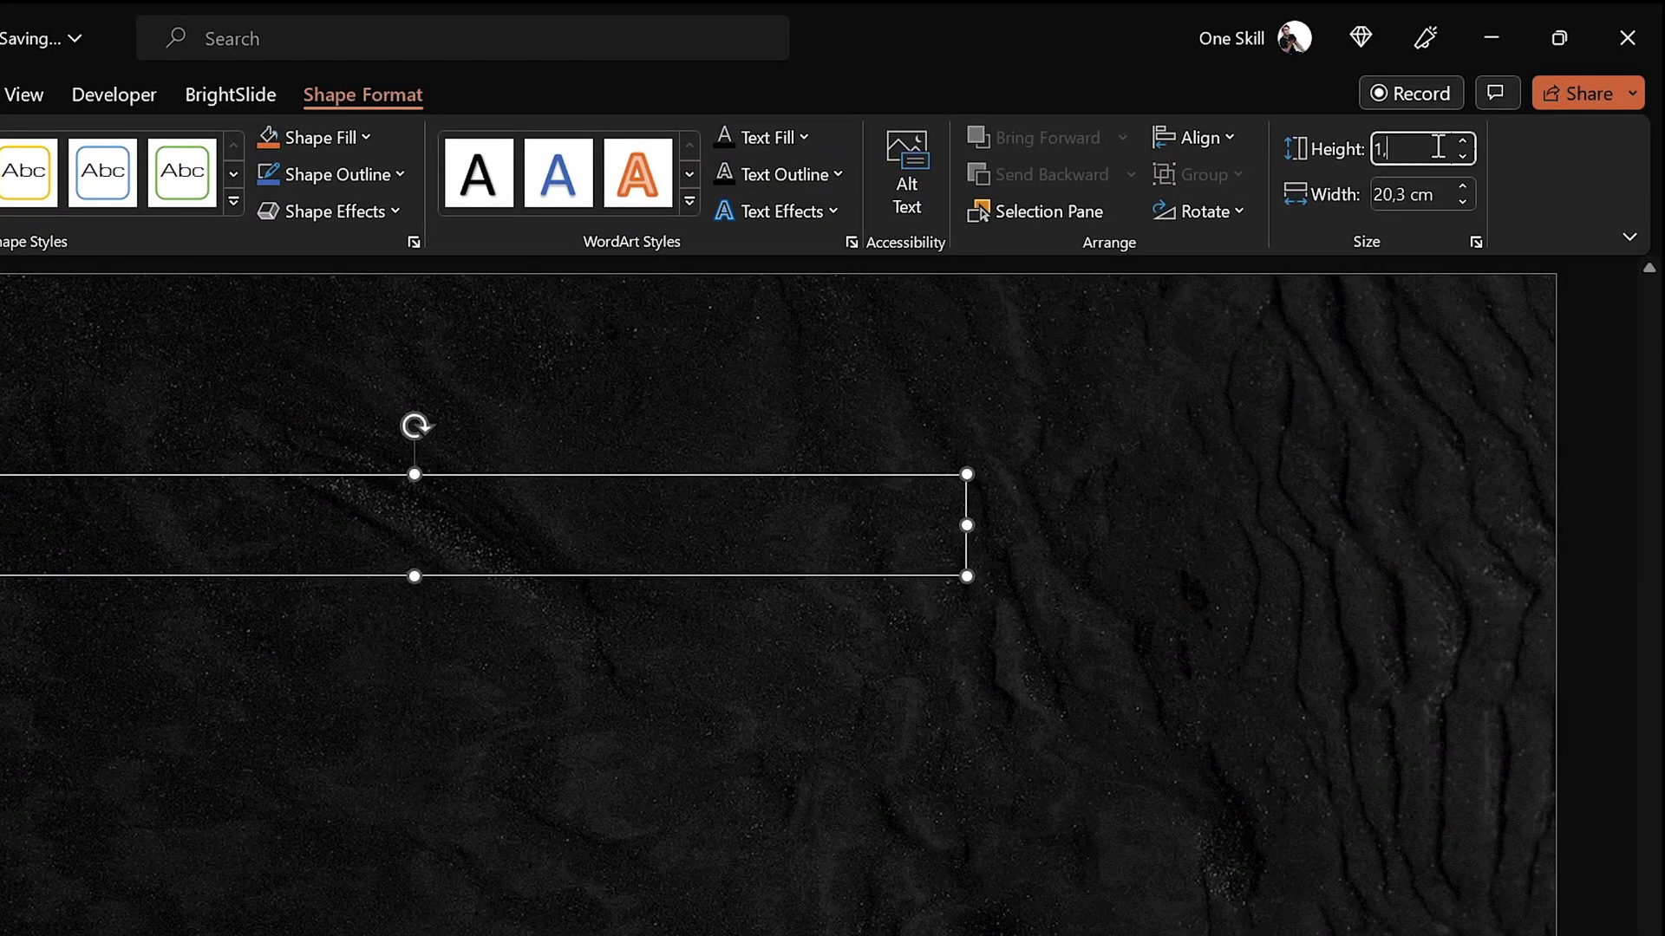
pyautogui.write('1,5')
pyautogui.press('Return')
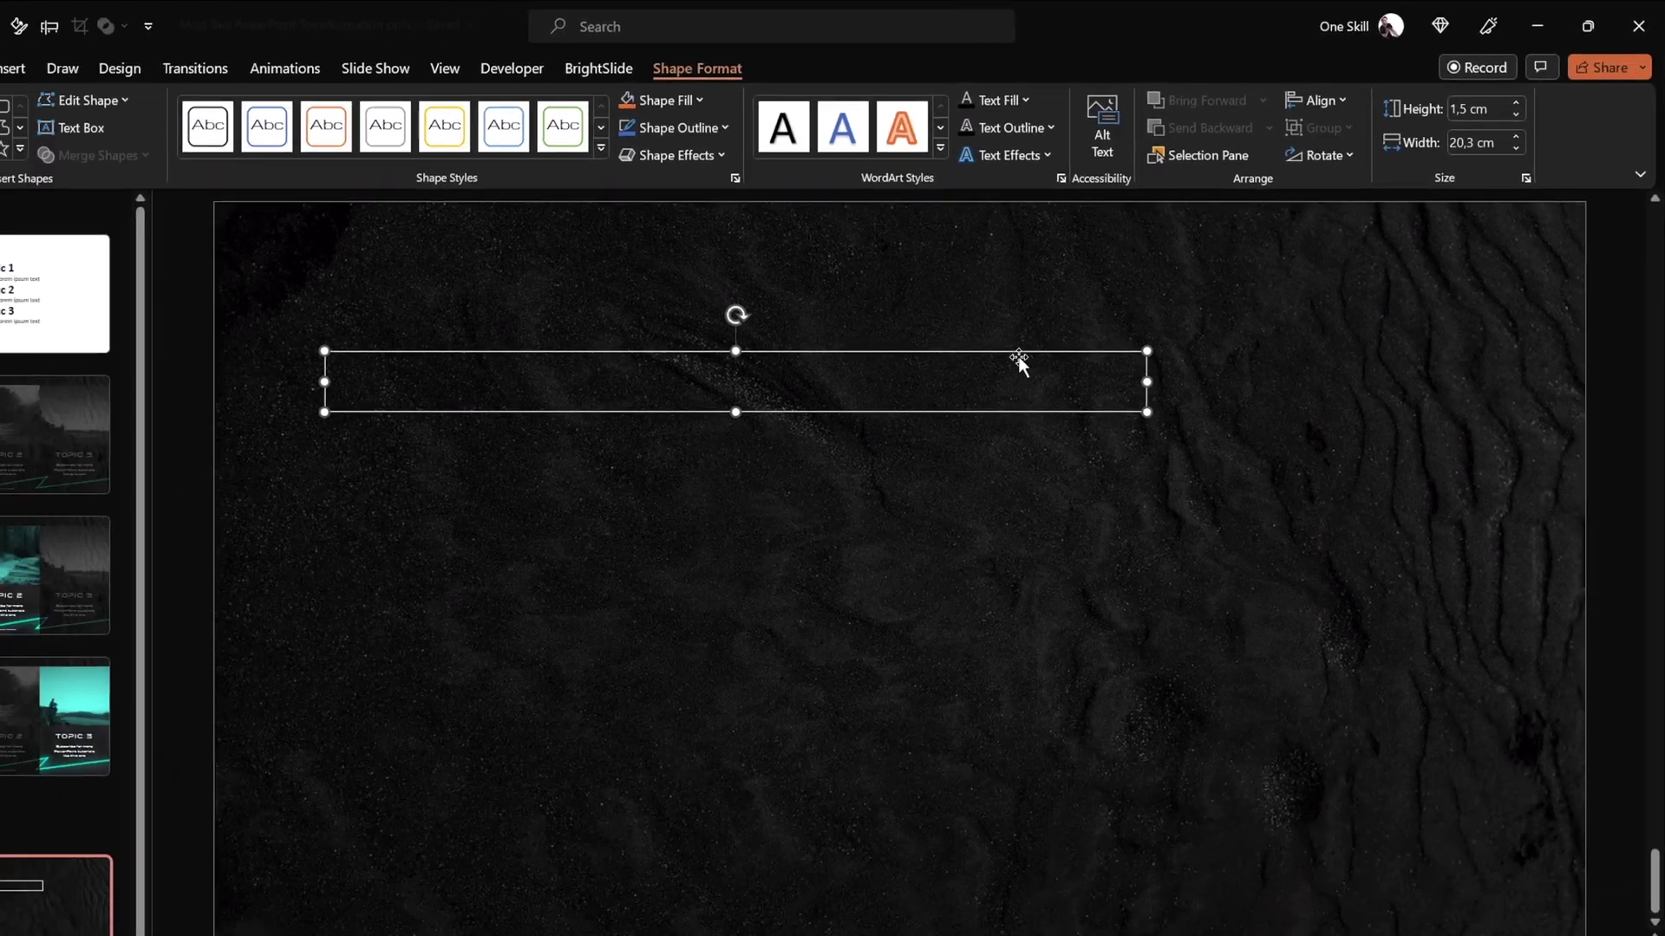
pyautogui.hotkey('ctrl', 'Up')
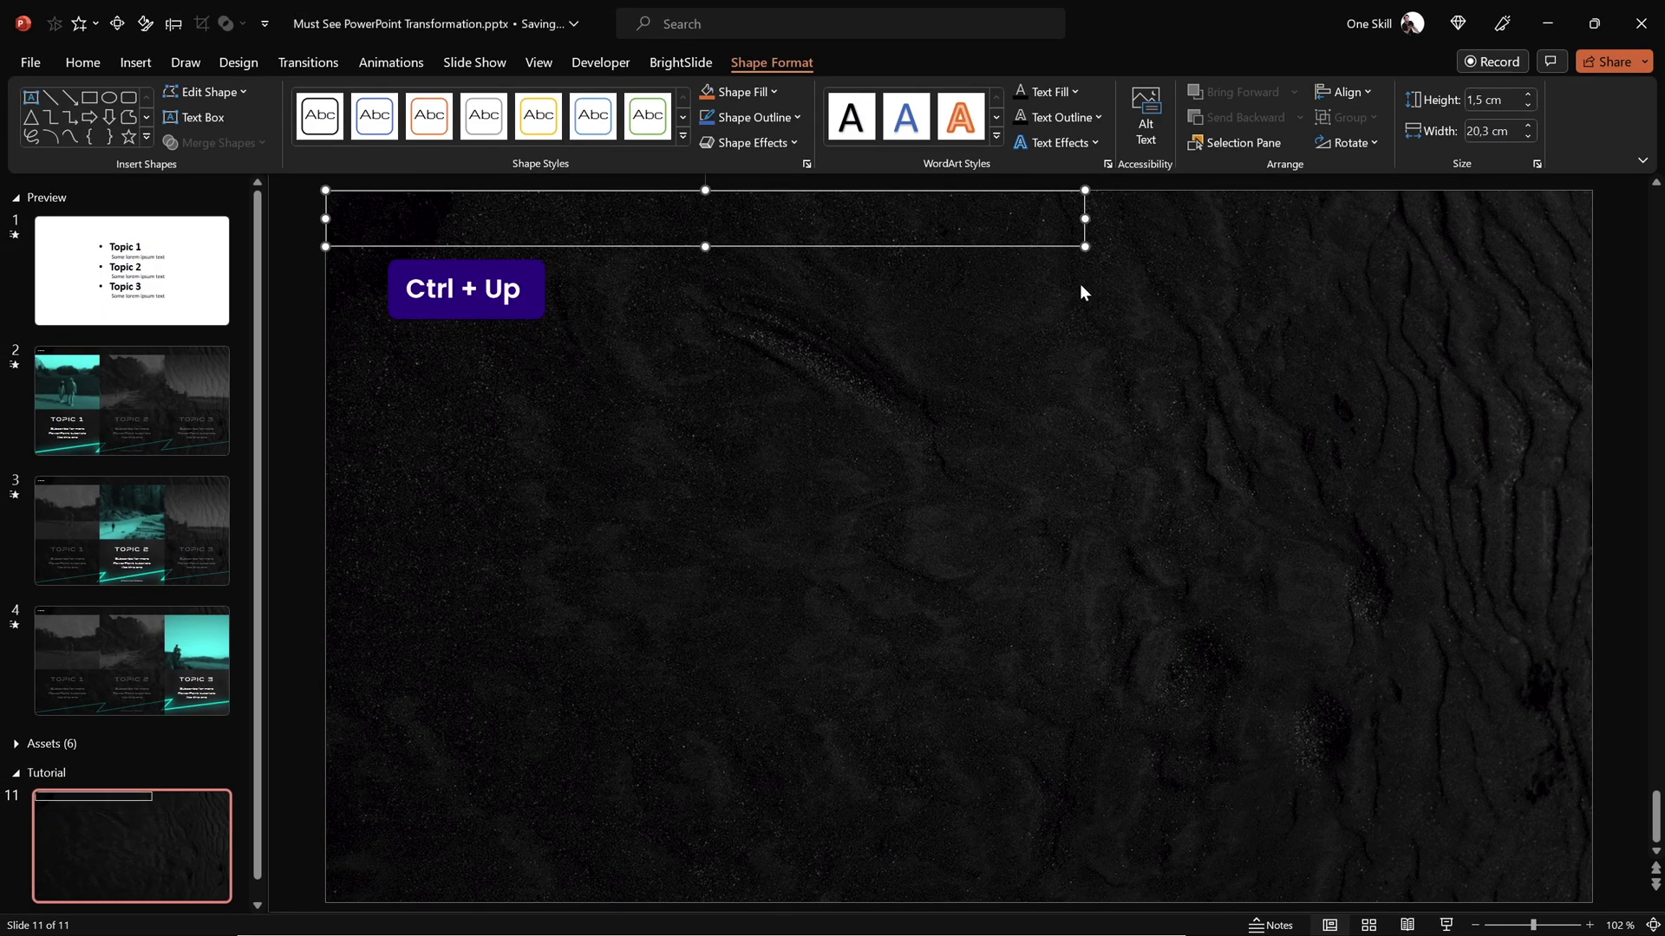
pyautogui.moveTo(1084, 221); pyautogui.dragTo(1335, 225)
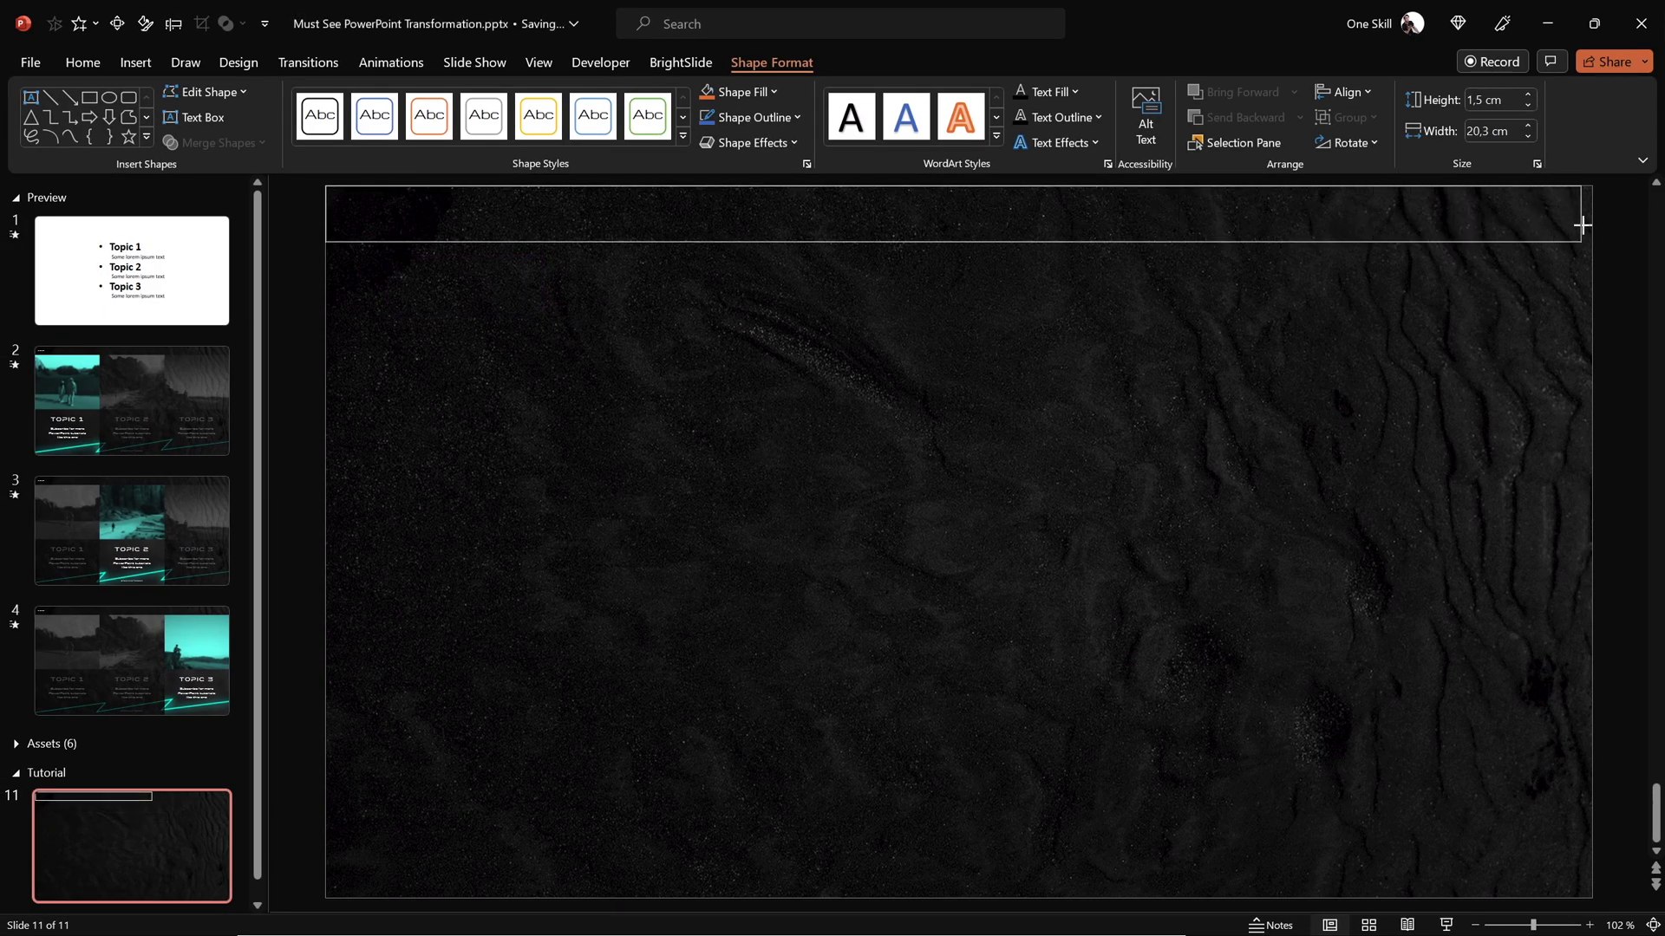
pyautogui.moveTo(1590, 226); pyautogui.dragTo(1590, 226)
# Duplicate the bar to the slide's bottom edge and turn on guides.
pyautogui.moveTo(1113, 222); pyautogui.dragTo(1113, 349)
pyautogui.hotkey('ctrl', 'Down')
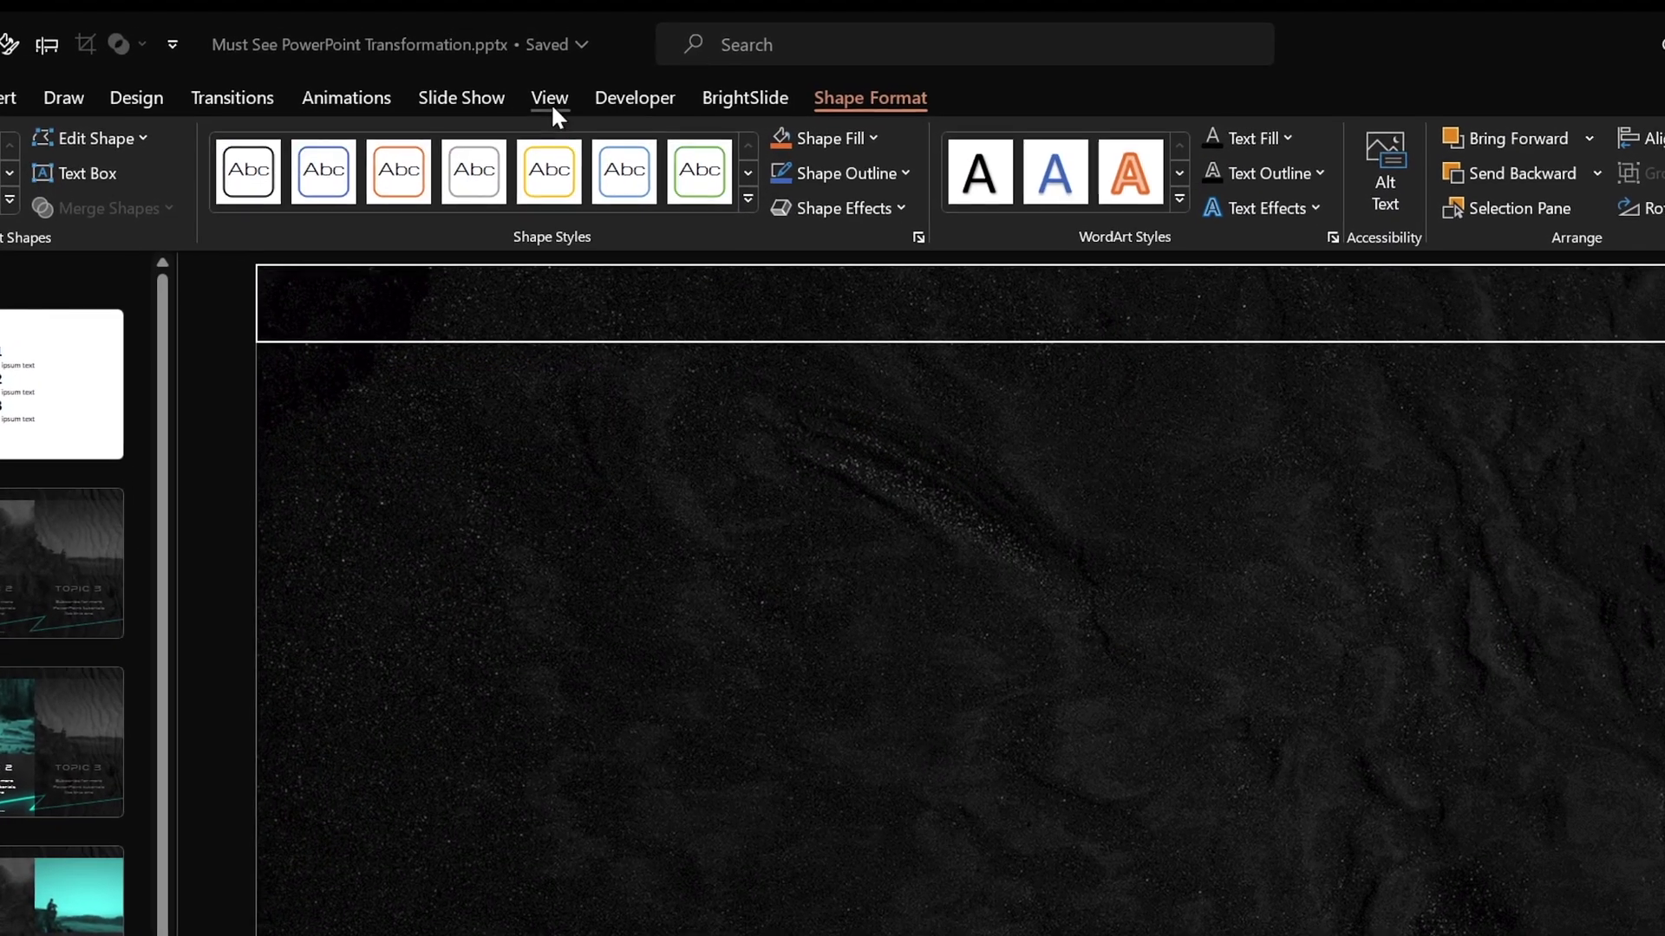
pyautogui.click(540, 64)
pyautogui.click(414, 219)
# Turn a copy of the top bar into a single-column panel below the top bar.
pyautogui.click(714, 353)
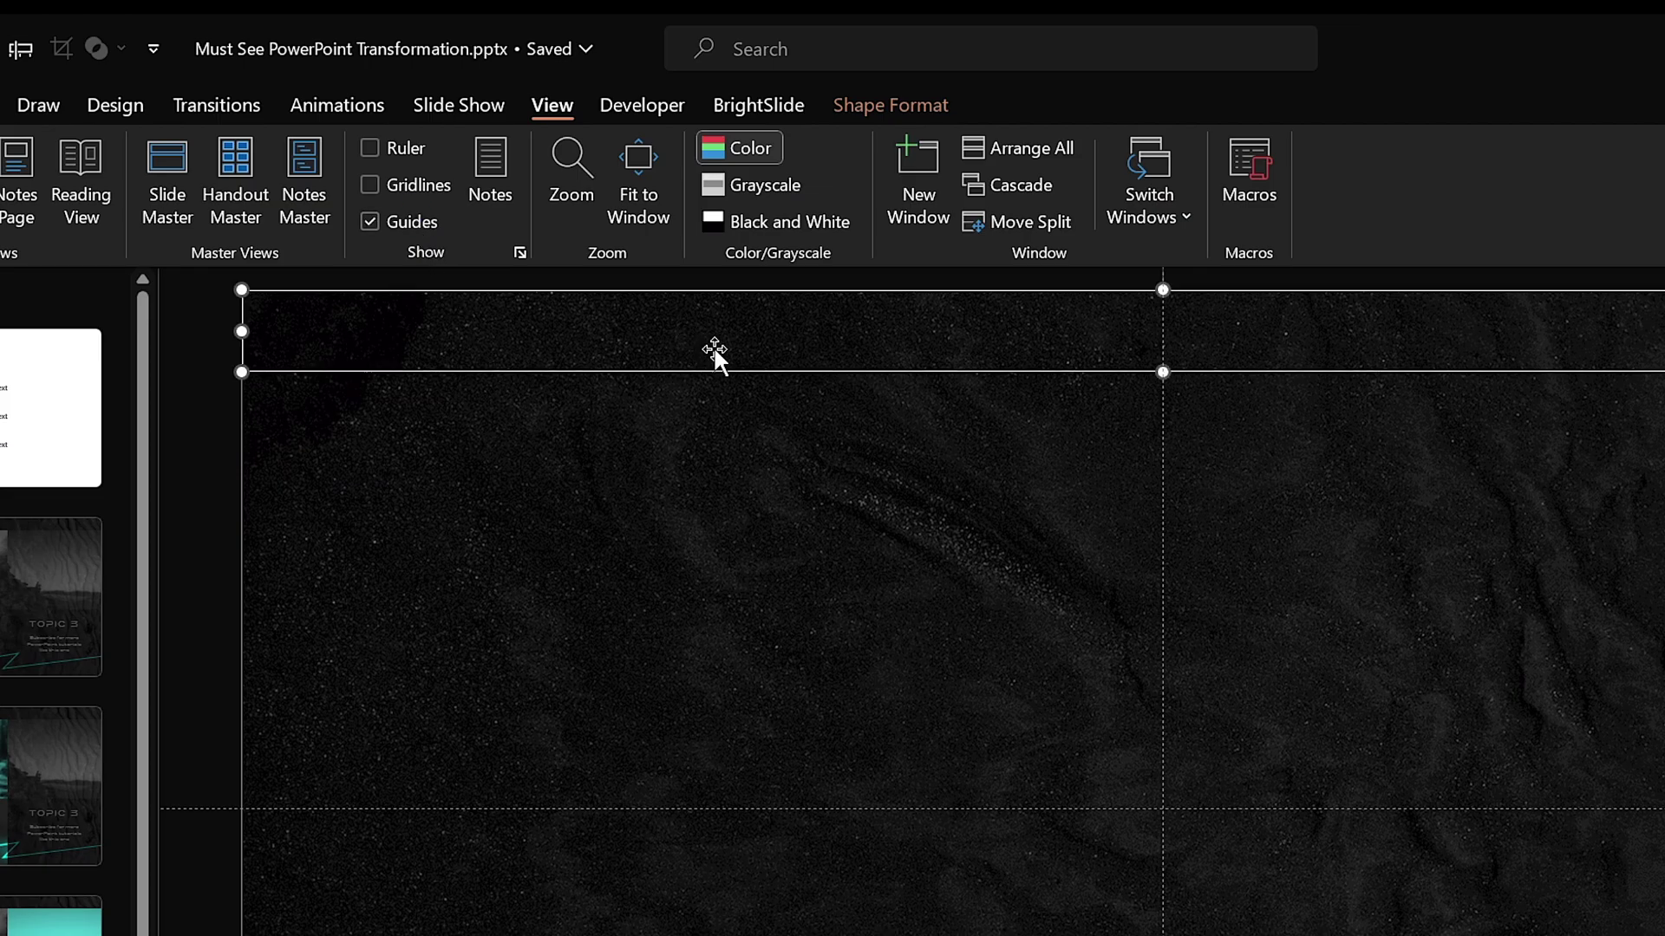
pyautogui.moveTo(822, 344); pyautogui.dragTo(820, 580)
pyautogui.moveTo(725, 393); pyautogui.dragTo(747, 564)
pyautogui.press('Escape')
pyautogui.click(924, 568)
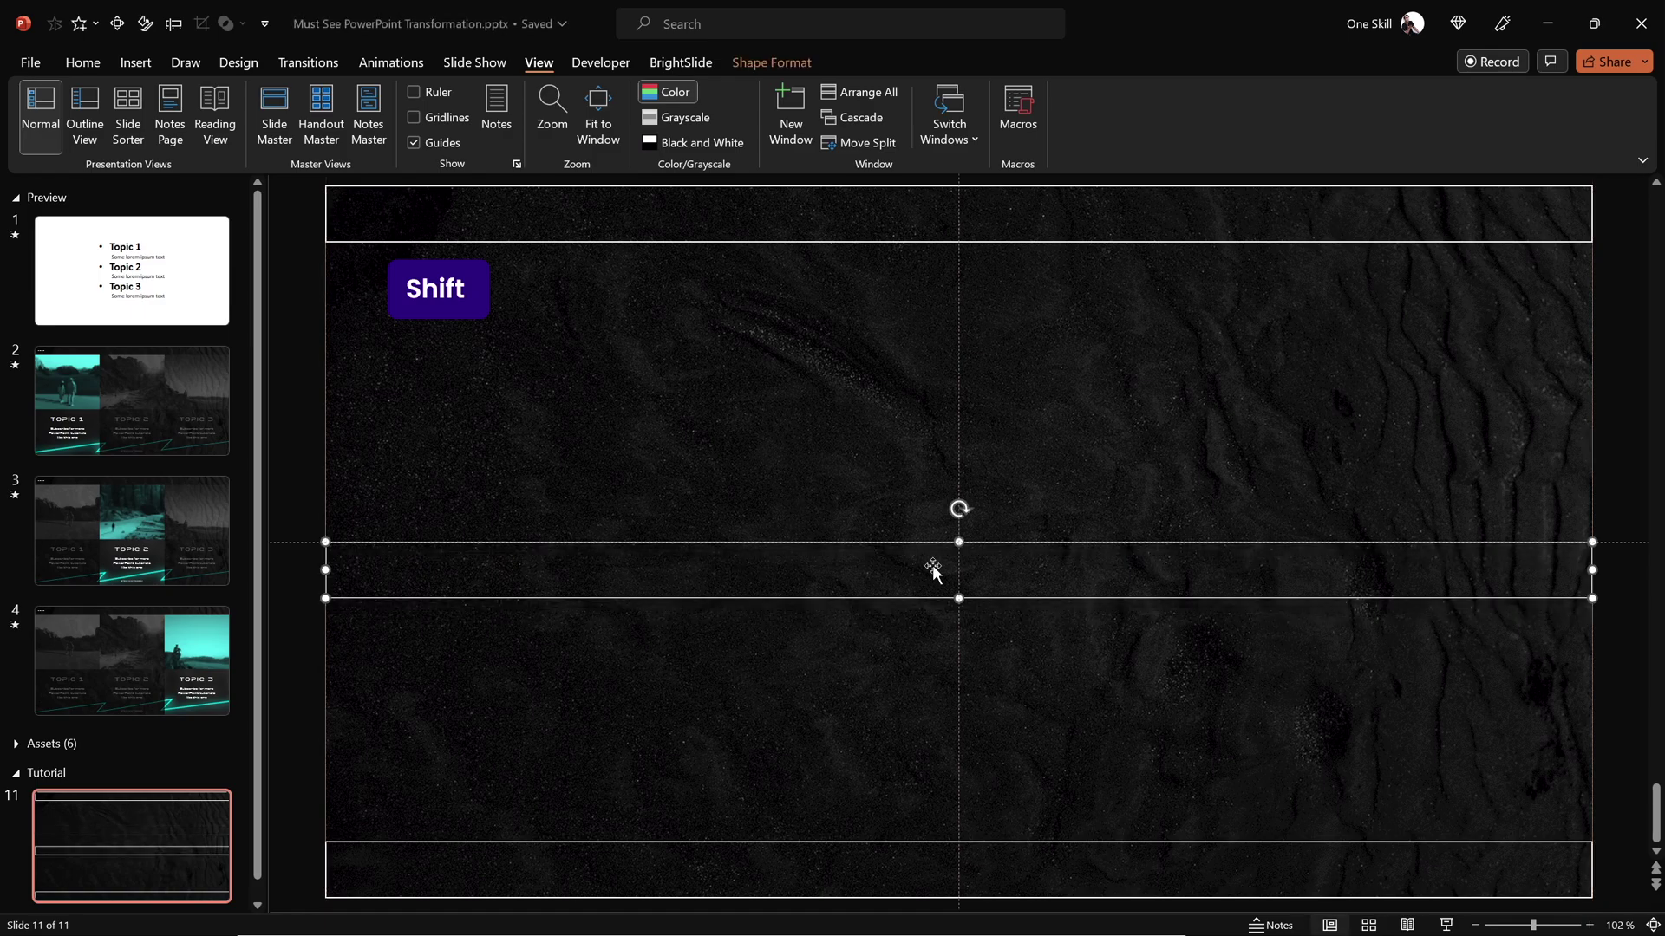
pyautogui.moveTo(958, 541); pyautogui.dragTo(959, 241)
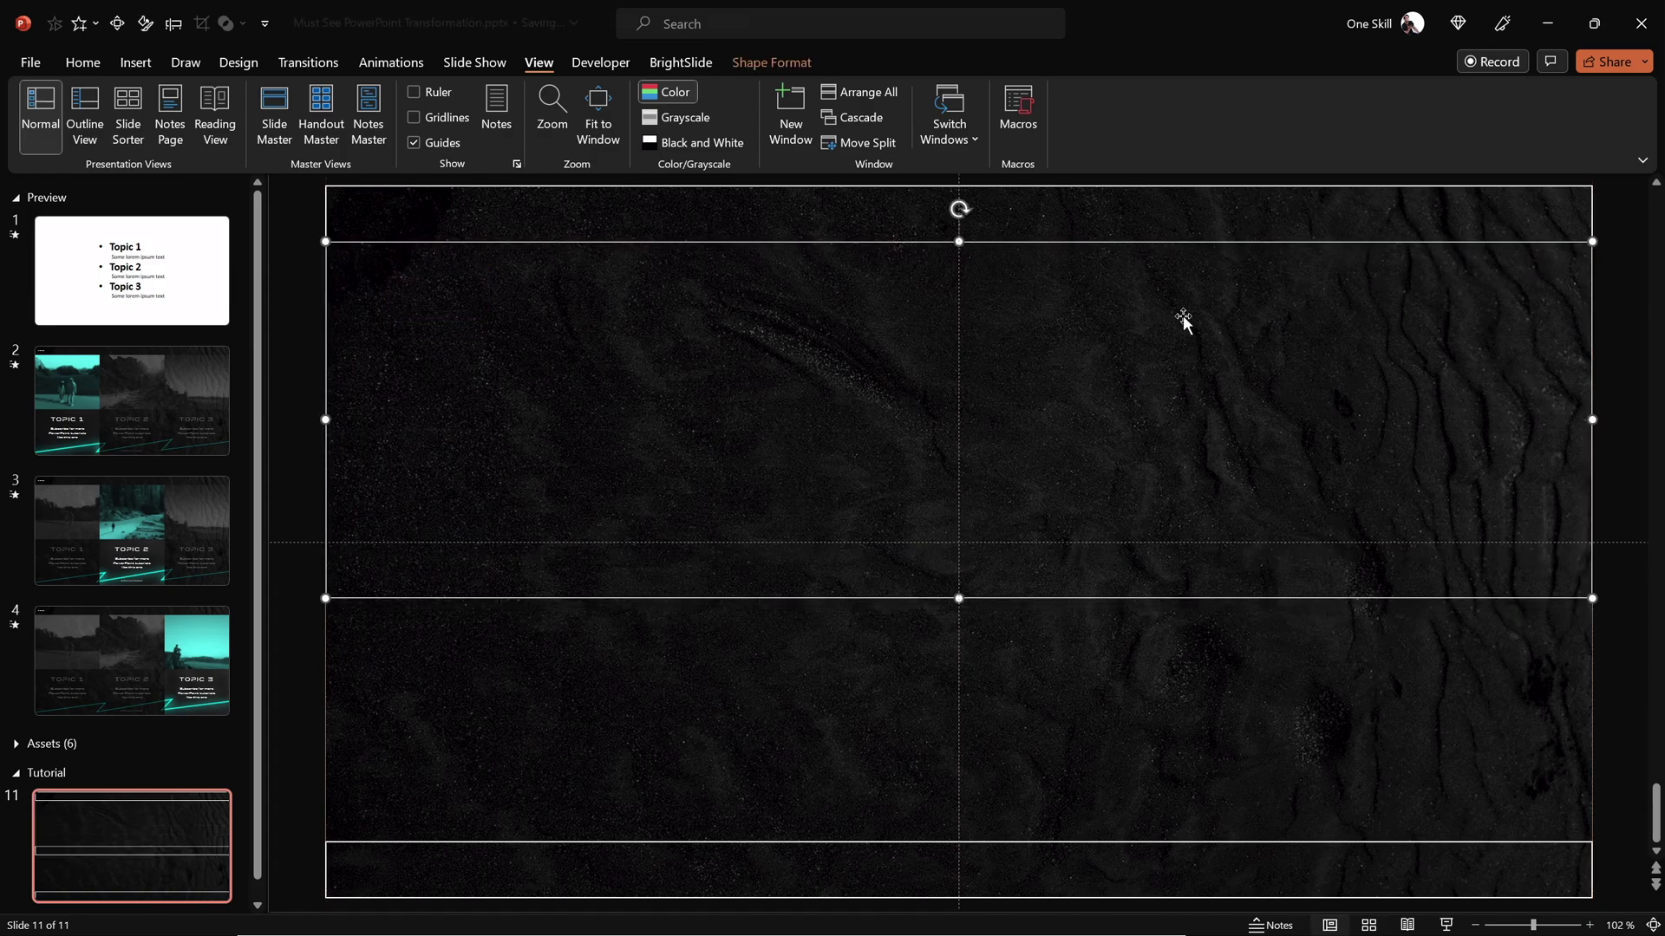
pyautogui.moveTo(1592, 420); pyautogui.dragTo(659, 435)
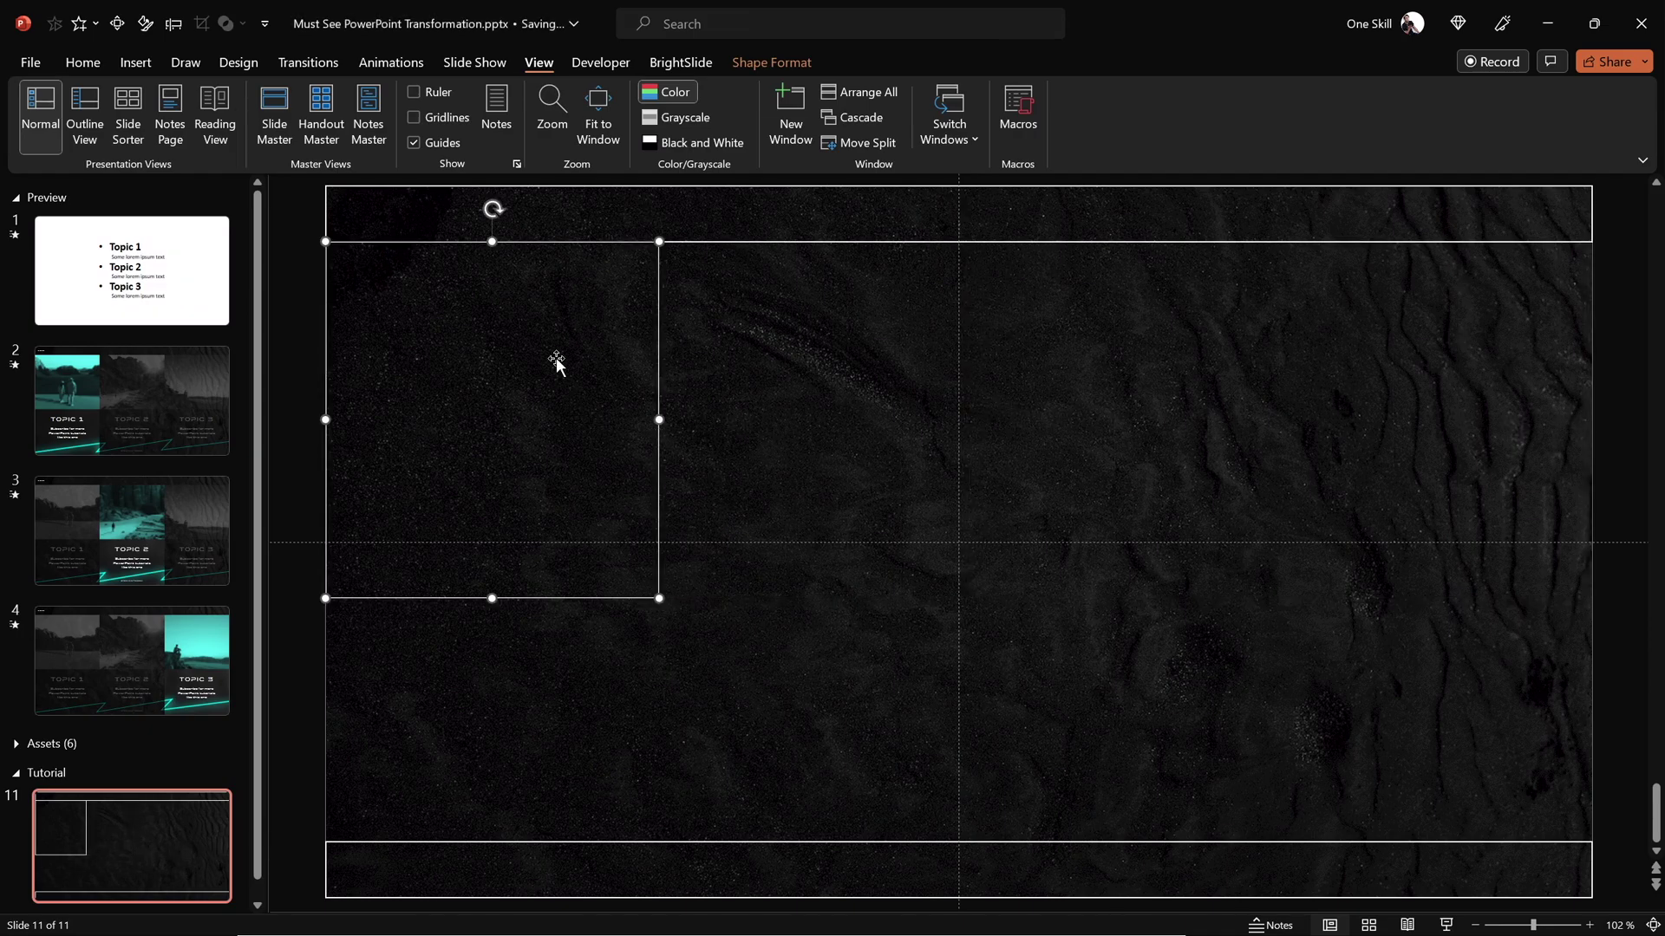
# Add a lower panel reaching the bottom bar, then copy both panels rightward.
pyautogui.moveTo(548, 318); pyautogui.dragTo(540, 492)
pyautogui.moveTo(493, 412); pyautogui.dragTo(495, 598)
pyautogui.moveTo(492, 769); pyautogui.dragTo(495, 841)
pyautogui.moveTo(496, 598)
pyautogui.mouseDown()
pyautogui.moveTo(495, 624)
pyautogui.moveTo(495, 598)
pyautogui.mouseUp()
pyautogui.keyDown('shift'); pyautogui.click(576, 503); pyautogui.keyUp('shift')
pyautogui.moveTo(575, 501); pyautogui.dragTo(1126, 416)
# Group all six grid panels together.
pyautogui.keyDown('ctrl'); pyautogui.click(858, 672); pyautogui.keyUp('ctrl')
pyautogui.keyDown('ctrl'); pyautogui.click(755, 564); pyautogui.keyUp('ctrl')
pyautogui.keyDown('ctrl'); pyautogui.click(595, 472); pyautogui.keyUp('ctrl')
pyautogui.keyDown('ctrl'); pyautogui.click(568, 635); pyautogui.keyUp('ctrl')
pyautogui.rightClick(571, 645)
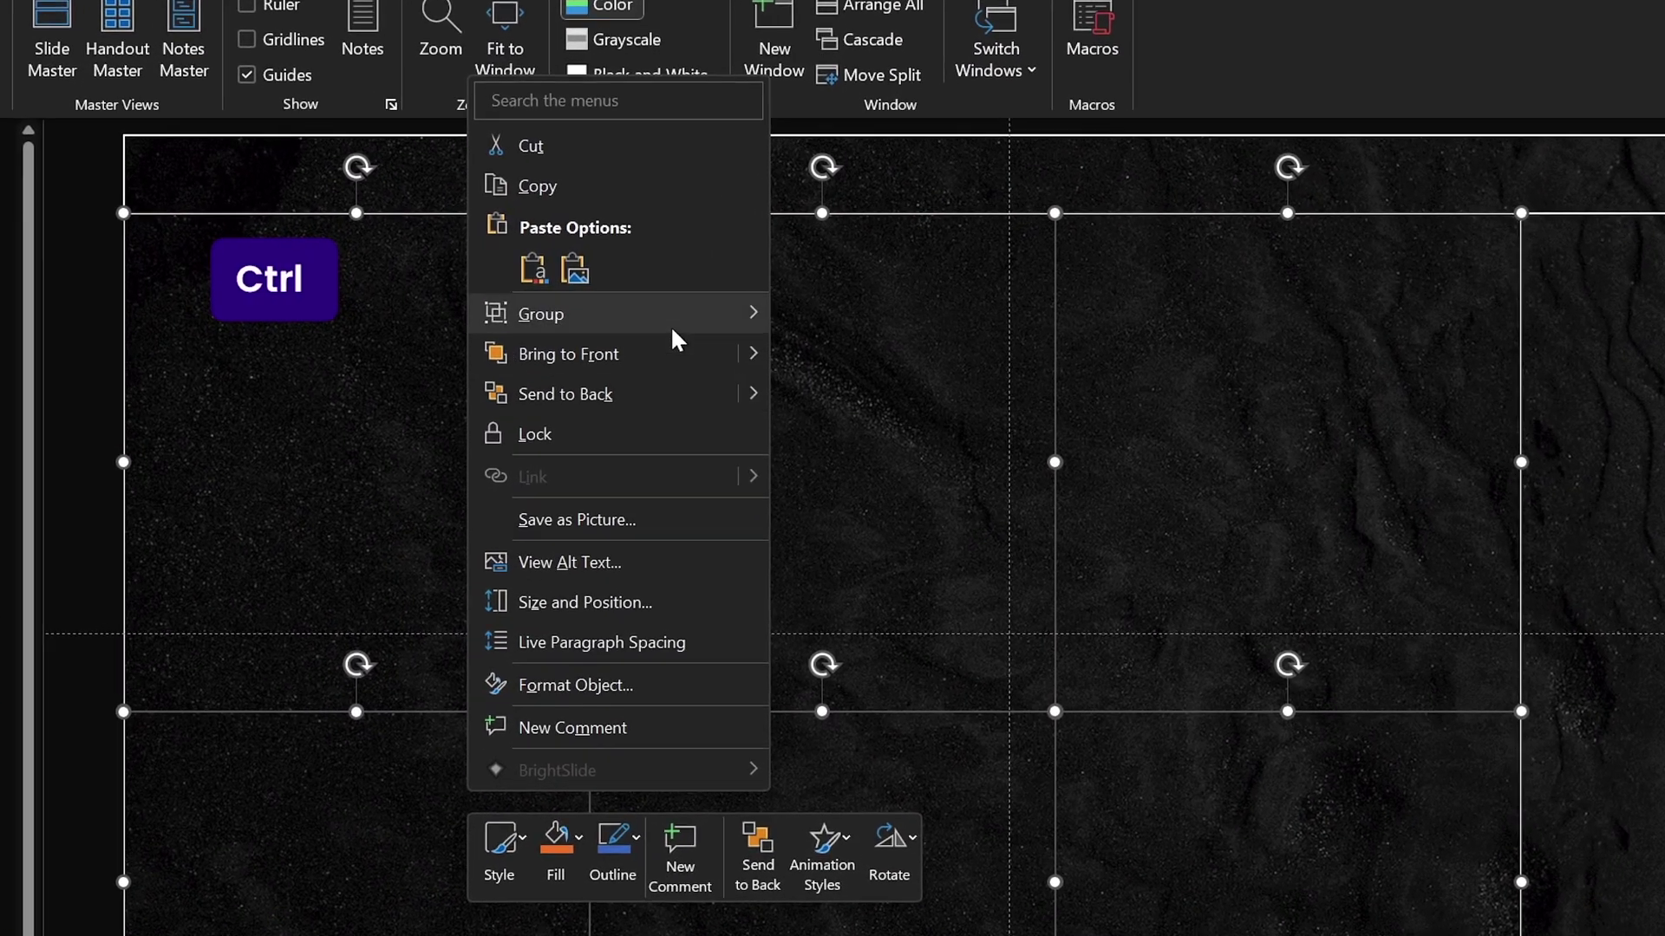
pyautogui.moveTo(677, 338)
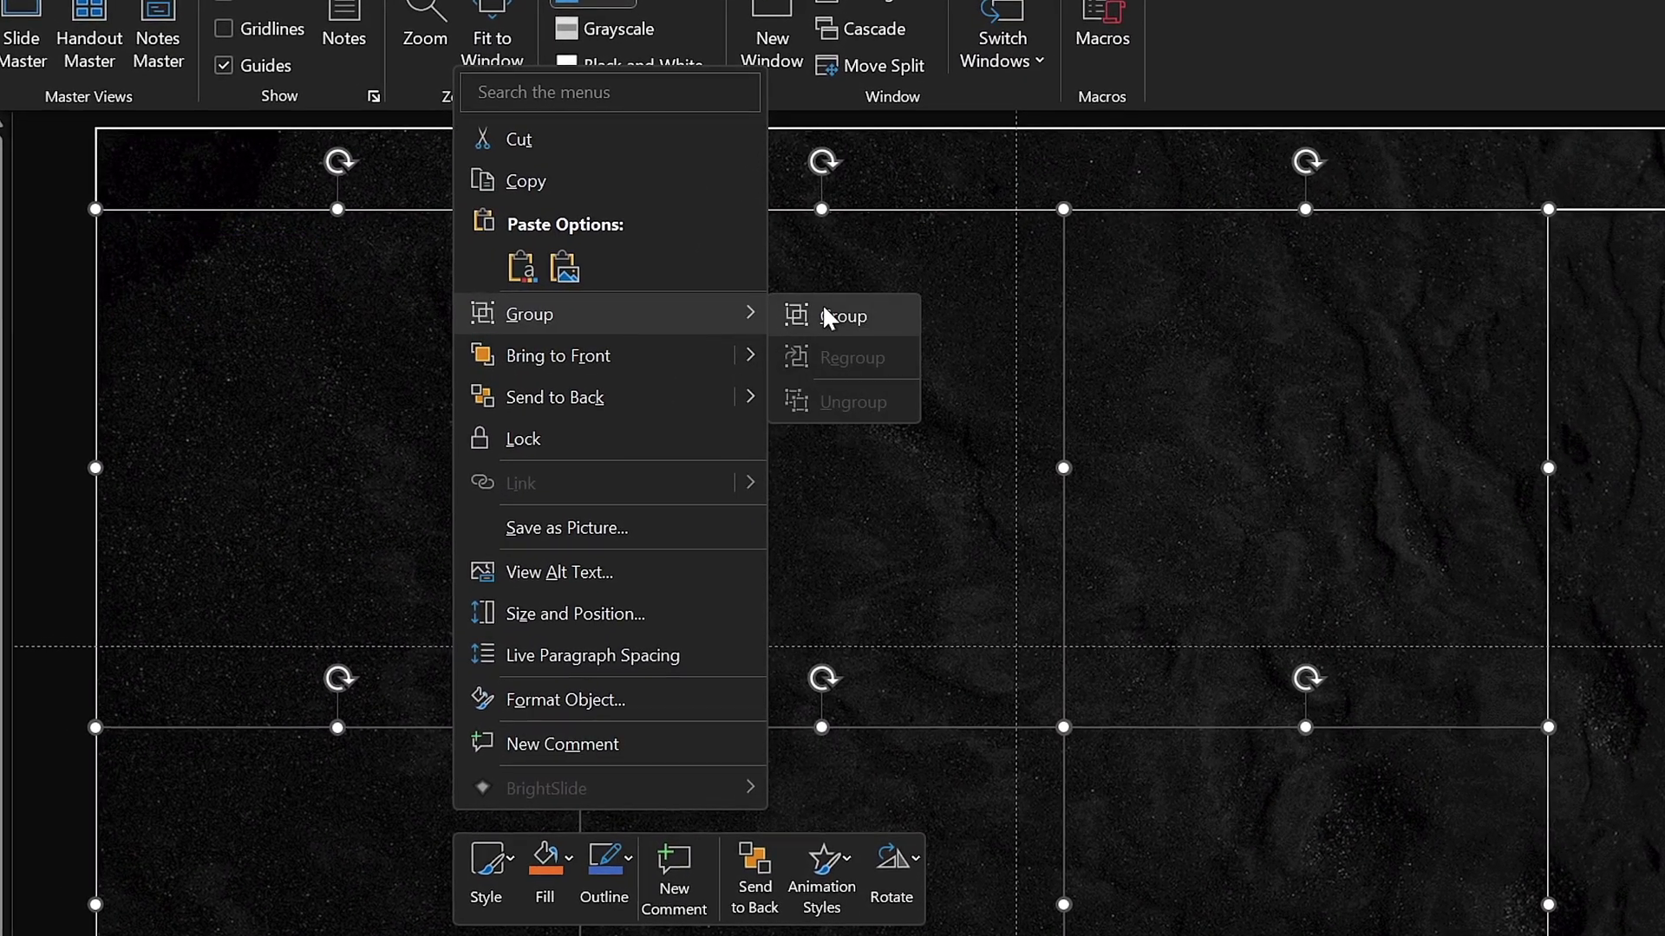
pyautogui.click(824, 323)
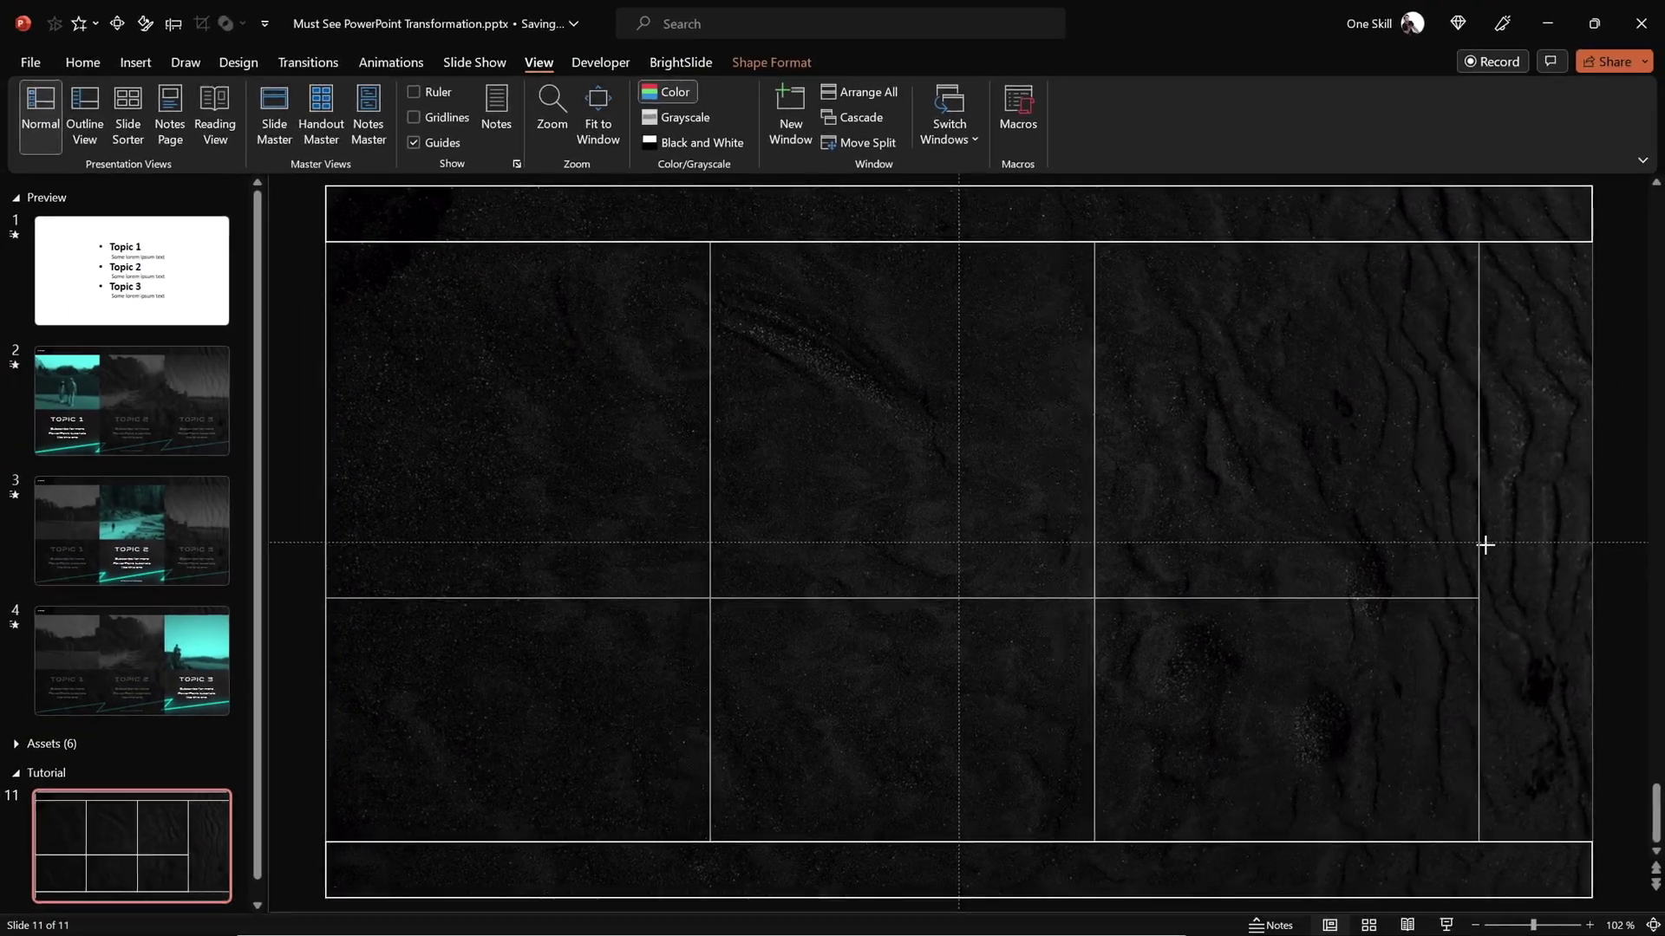
# Stretch the grouped grid to the slide's right edge, then ungroup it.
pyautogui.moveTo(1485, 544); pyautogui.dragTo(1597, 541)
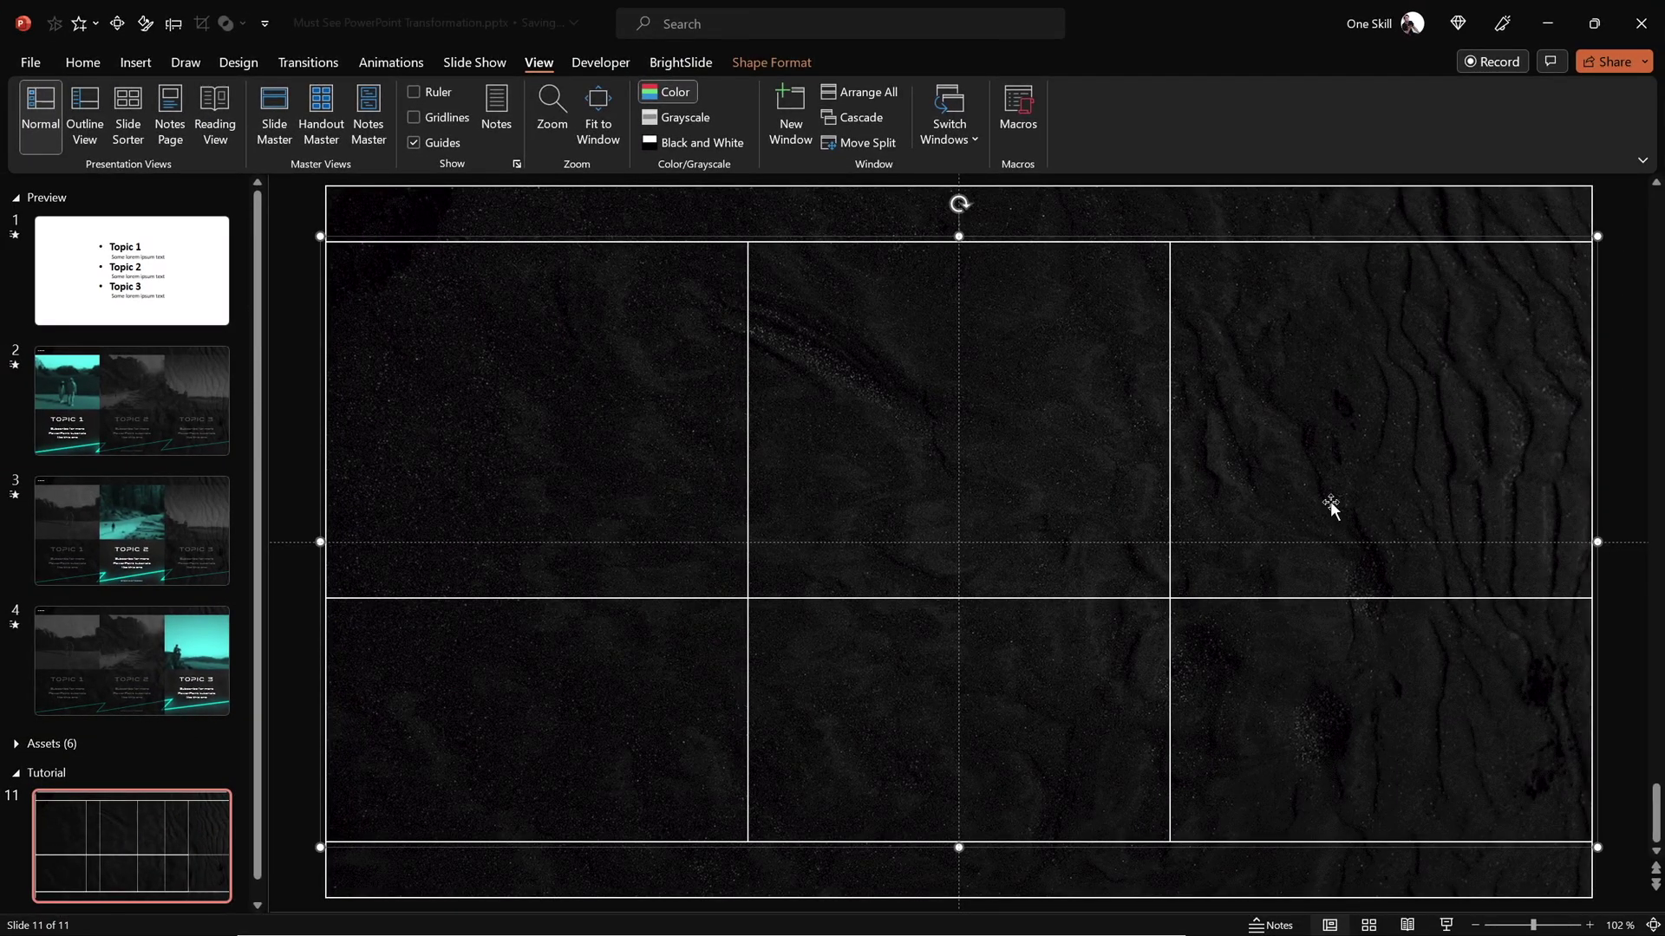
pyautogui.rightClick(1274, 469)
pyautogui.moveTo(1372, 591)
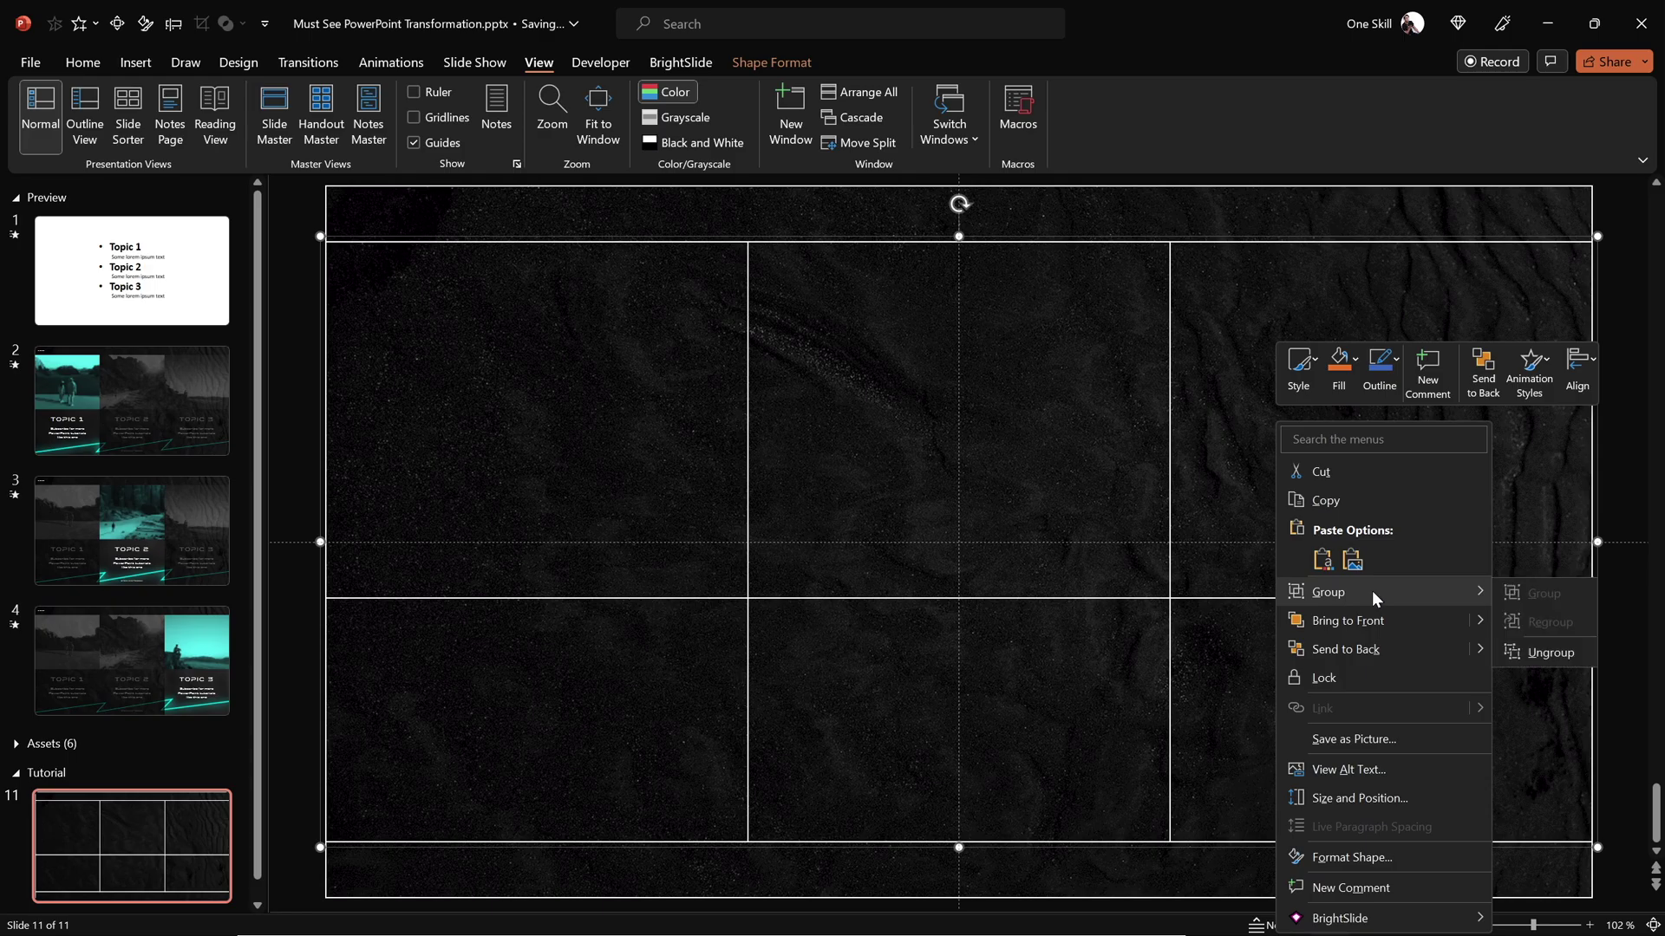
pyautogui.click(1519, 653)
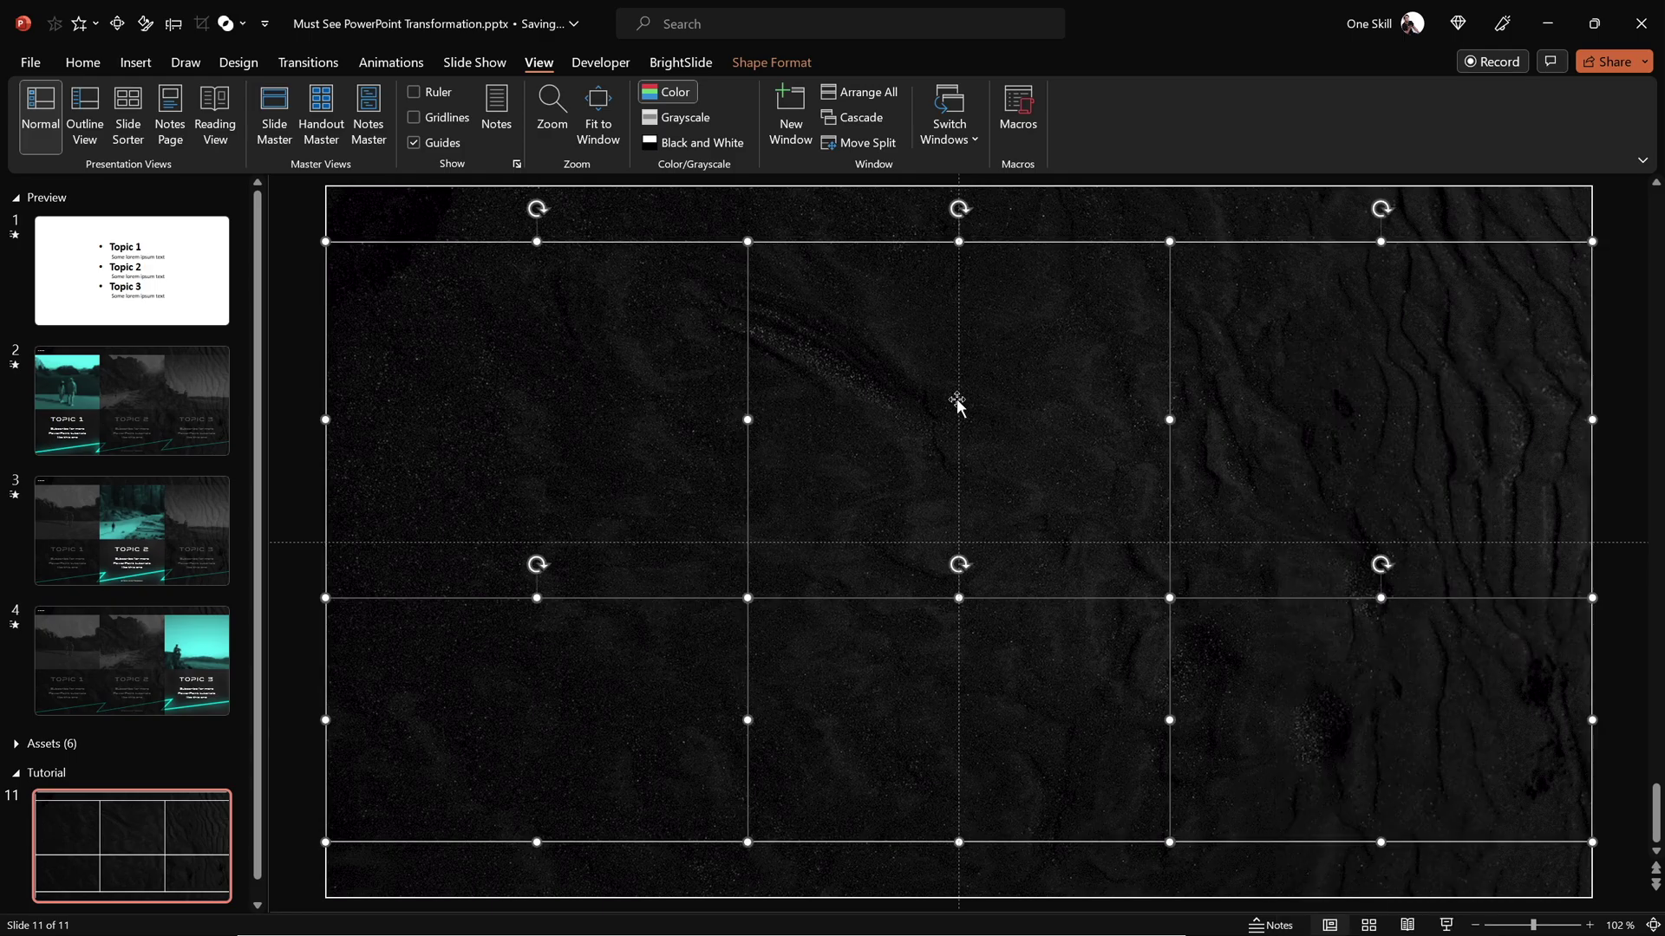
pyautogui.click(305, 325)
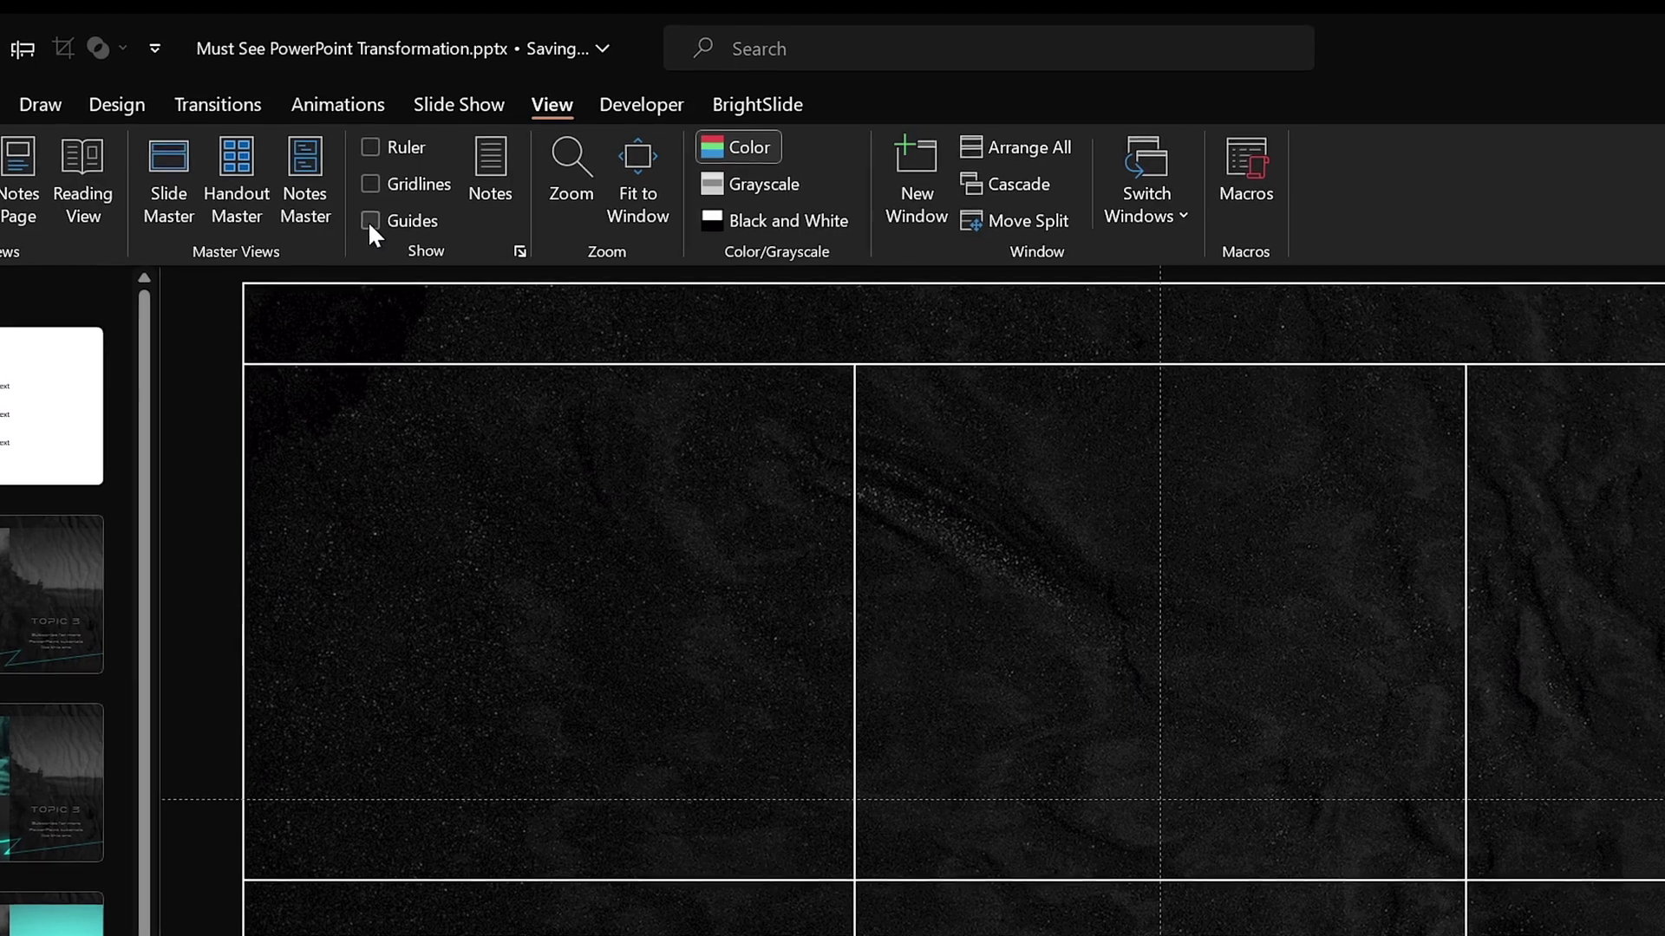
# Select each bar and panel in turn to check the grid layout.
pyautogui.click(0, 104)
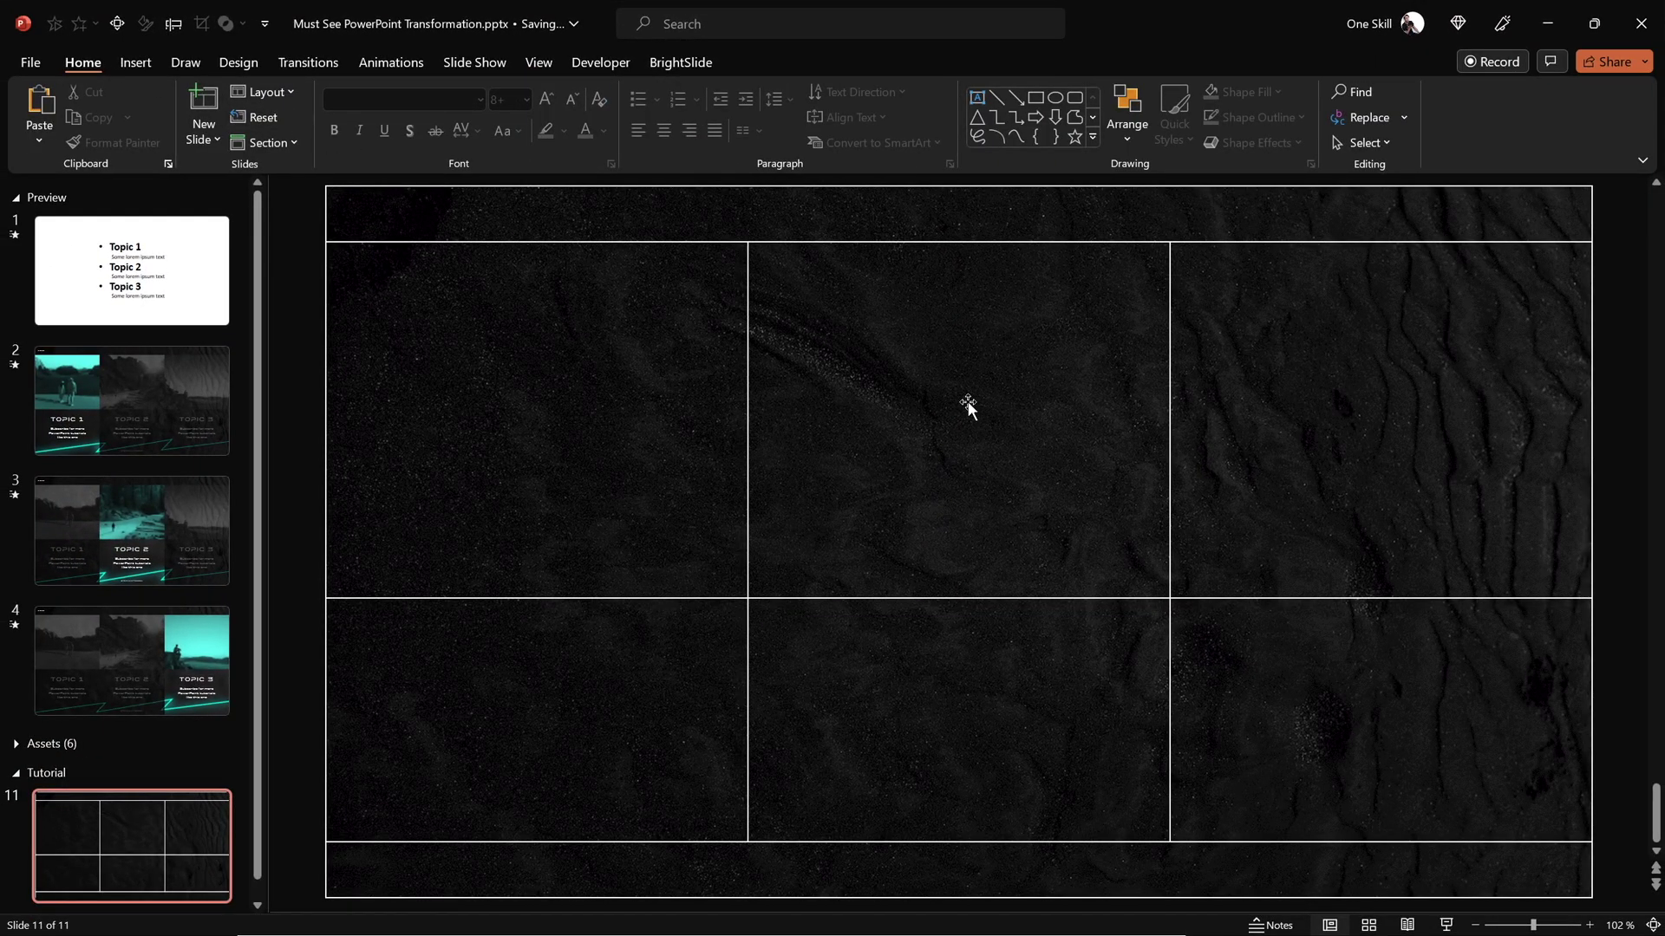
pyautogui.click(821, 220)
pyautogui.click(654, 324)
pyautogui.click(898, 337)
pyautogui.click(1339, 335)
pyautogui.click(1349, 633)
pyautogui.click(954, 694)
pyautogui.click(637, 705)
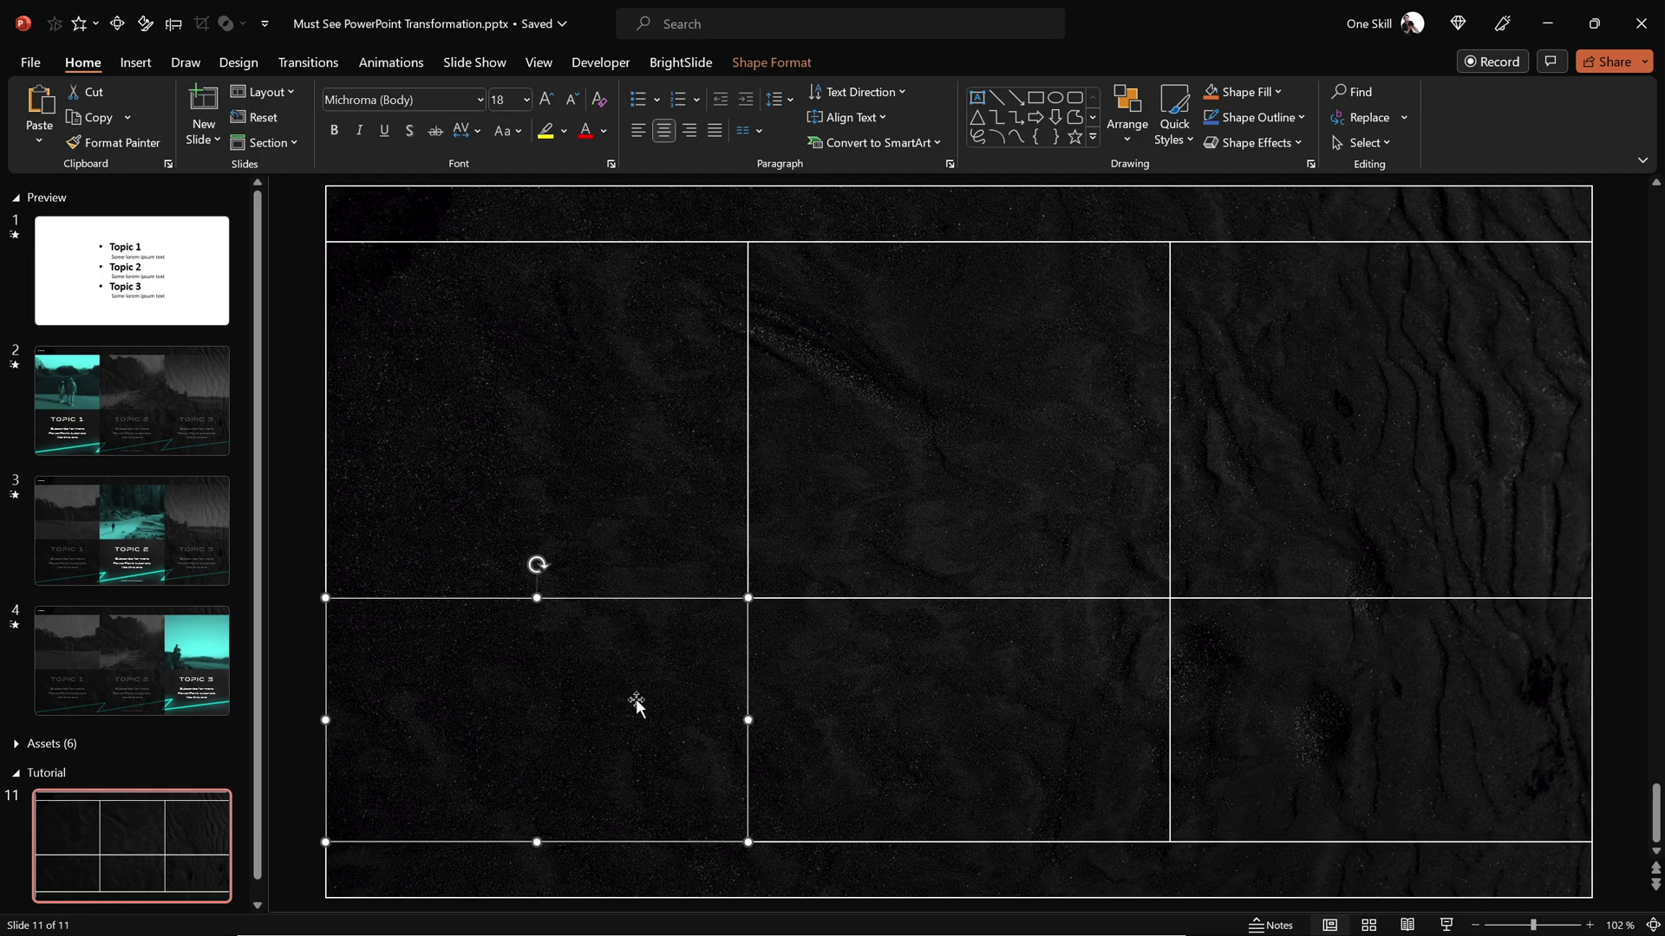
pyautogui.click(789, 874)
pyautogui.click(314, 519)
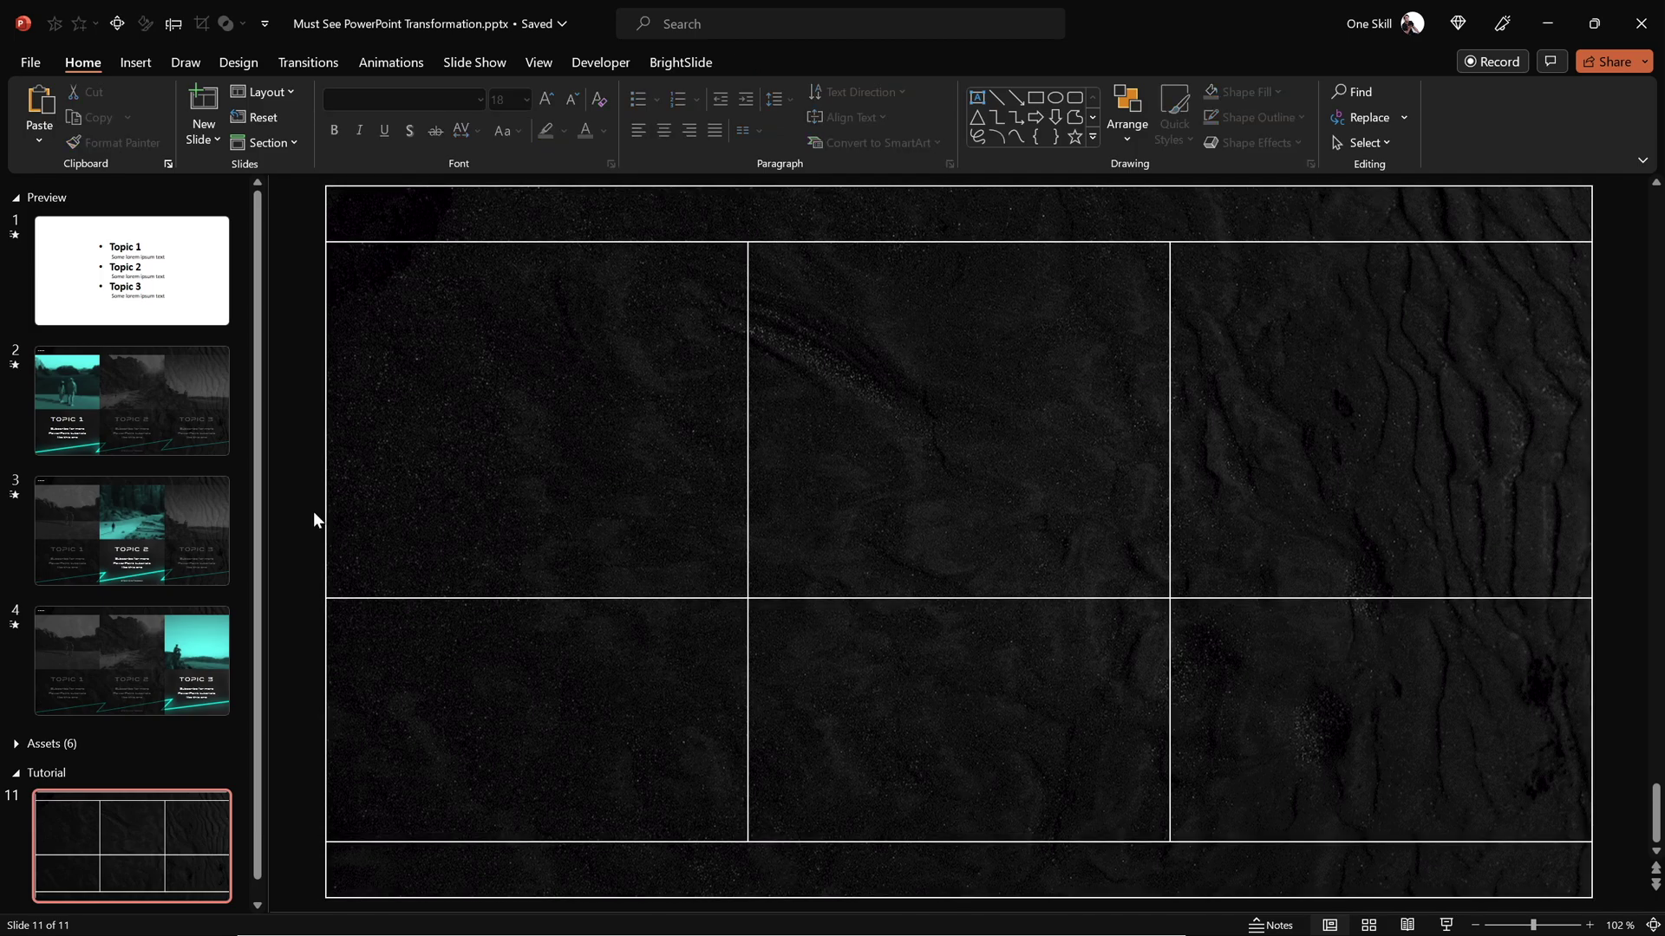
pyautogui.click(16, 739)
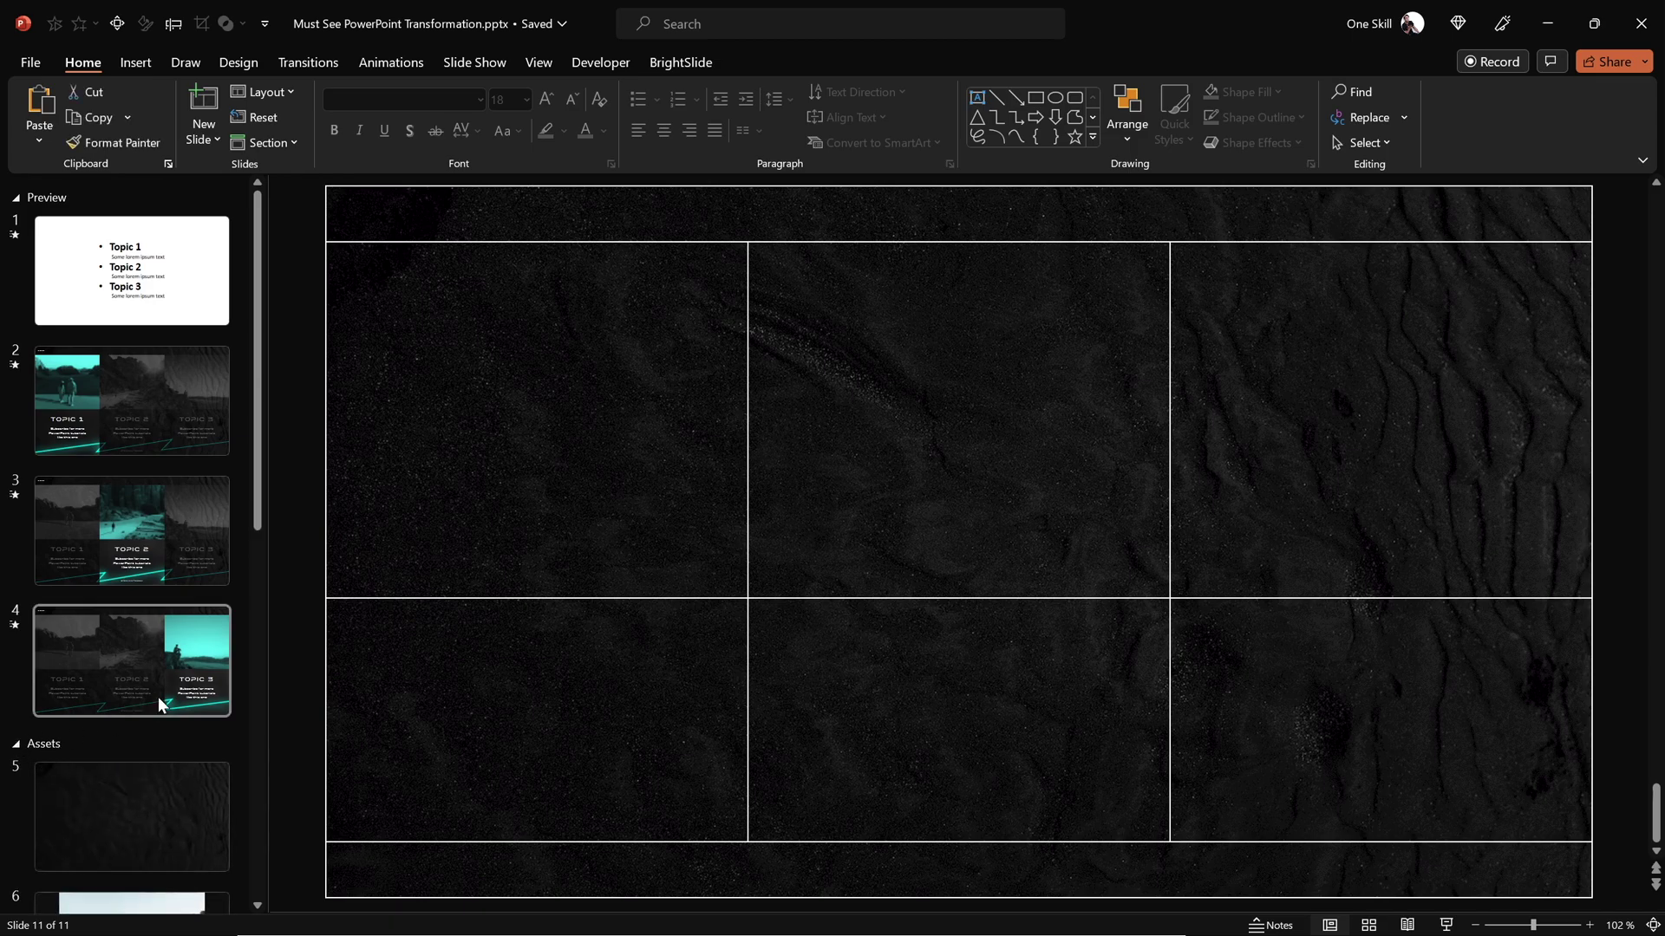
# Copy the TOPIC 1 text group from slide 9 and paste it onto slide 11.
pyautogui.moveTo(257, 482); pyautogui.dragTo(263, 804)
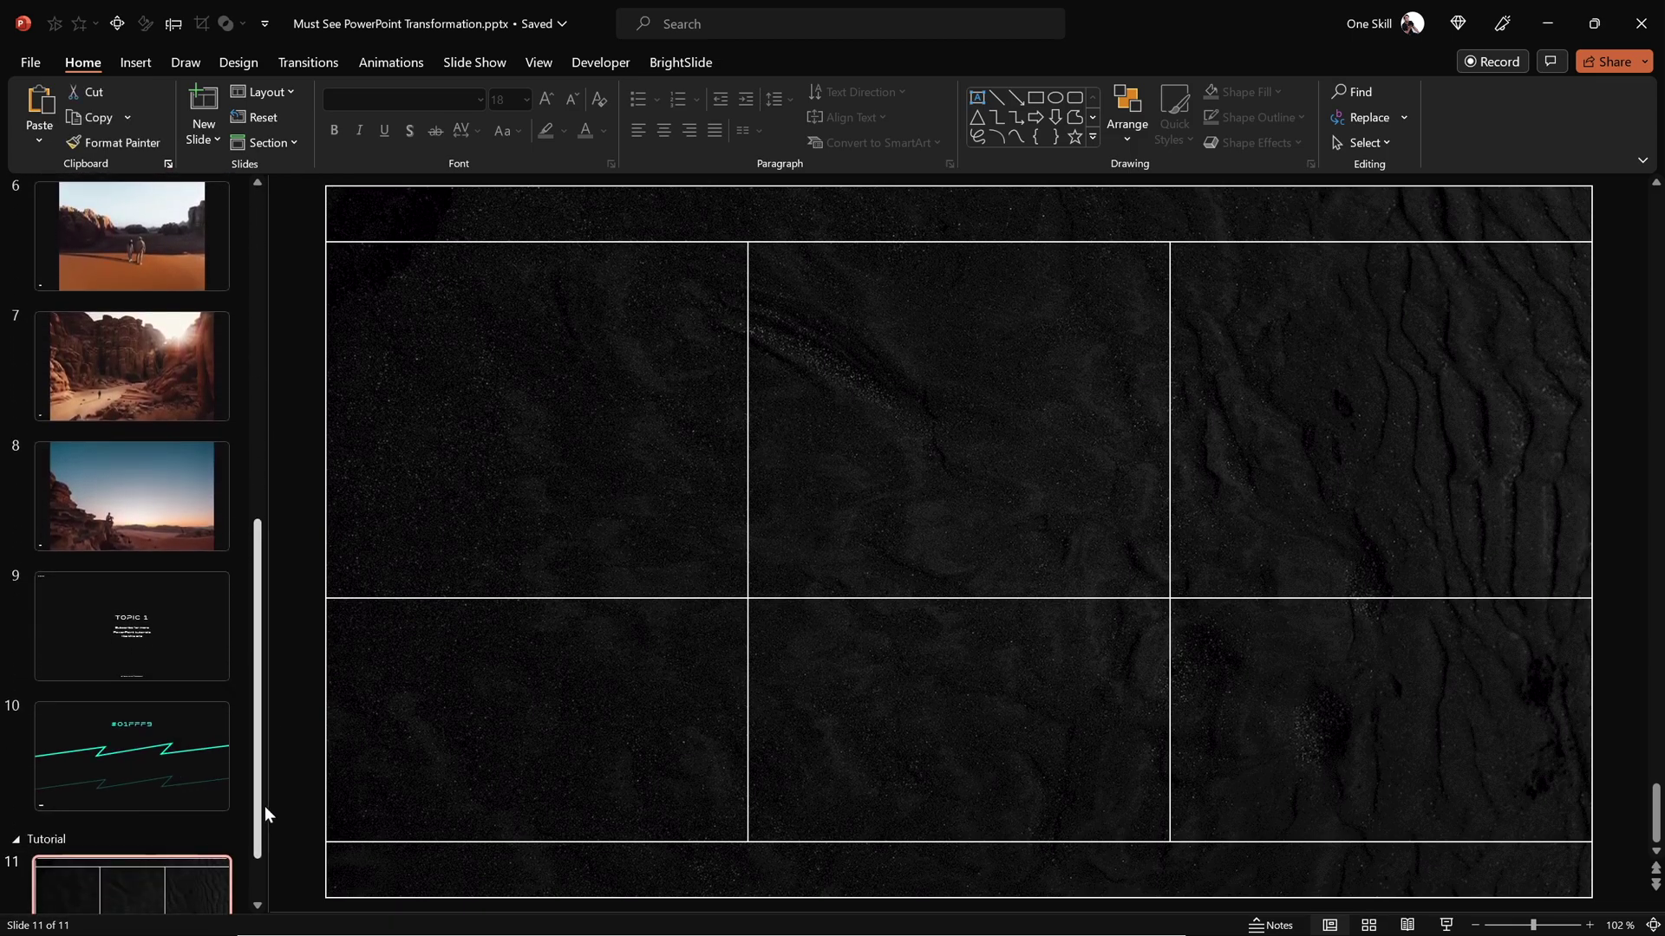
pyautogui.click(139, 628)
pyautogui.click(911, 573)
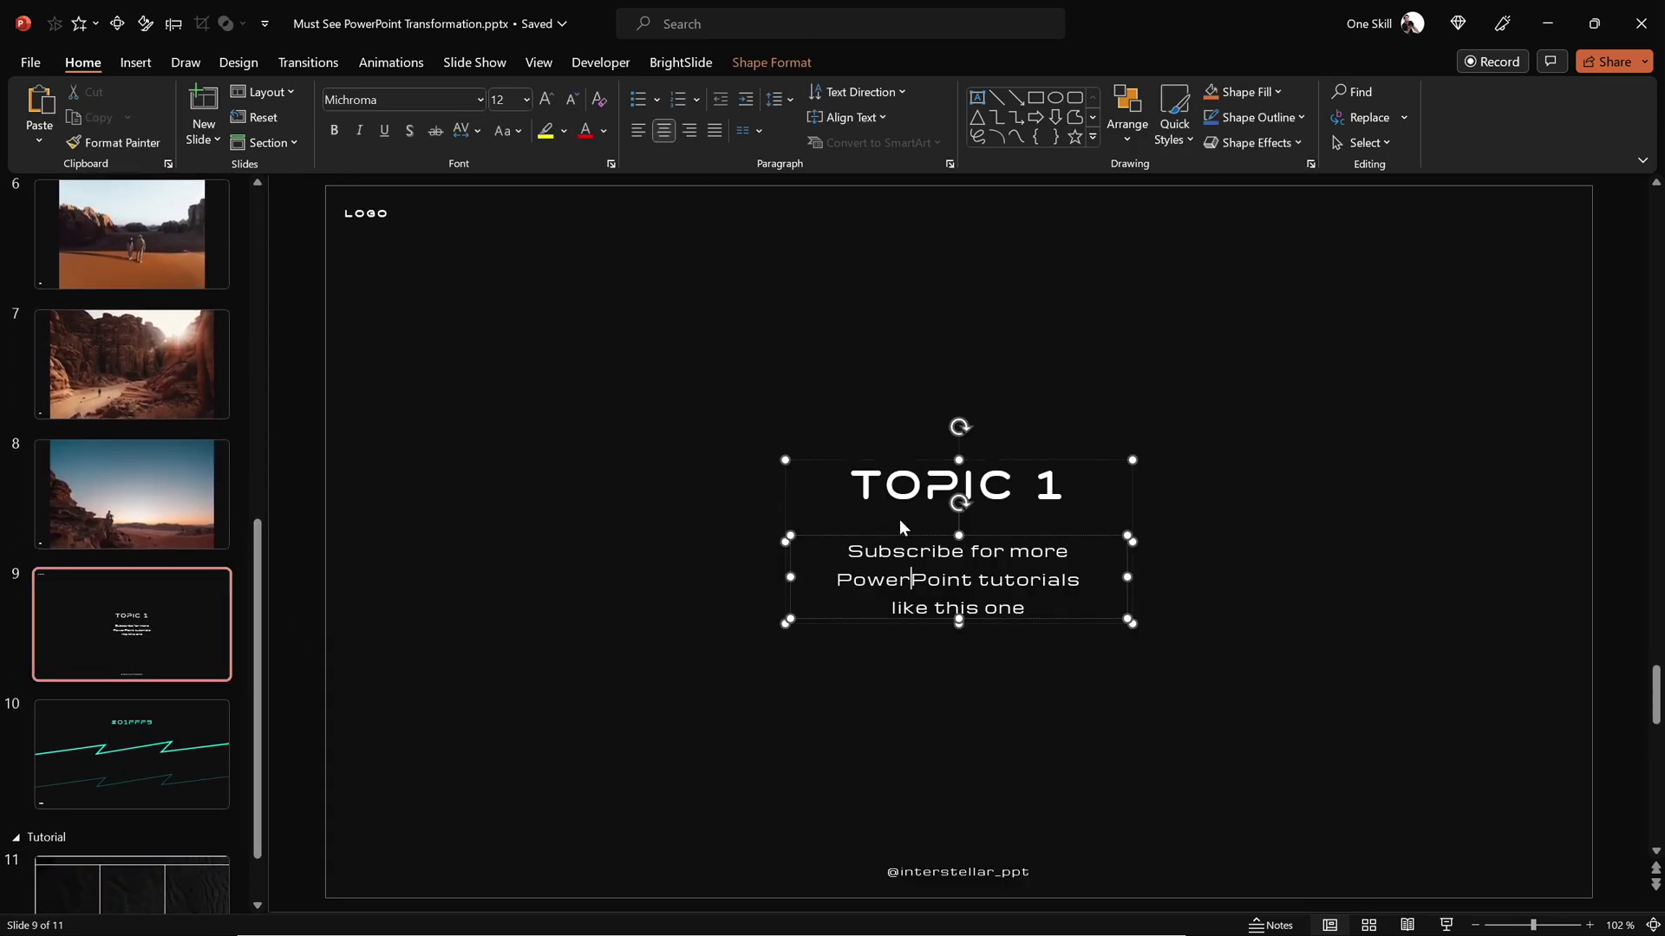
pyautogui.click(785, 490)
pyautogui.hotkey('ctrl', 'c')
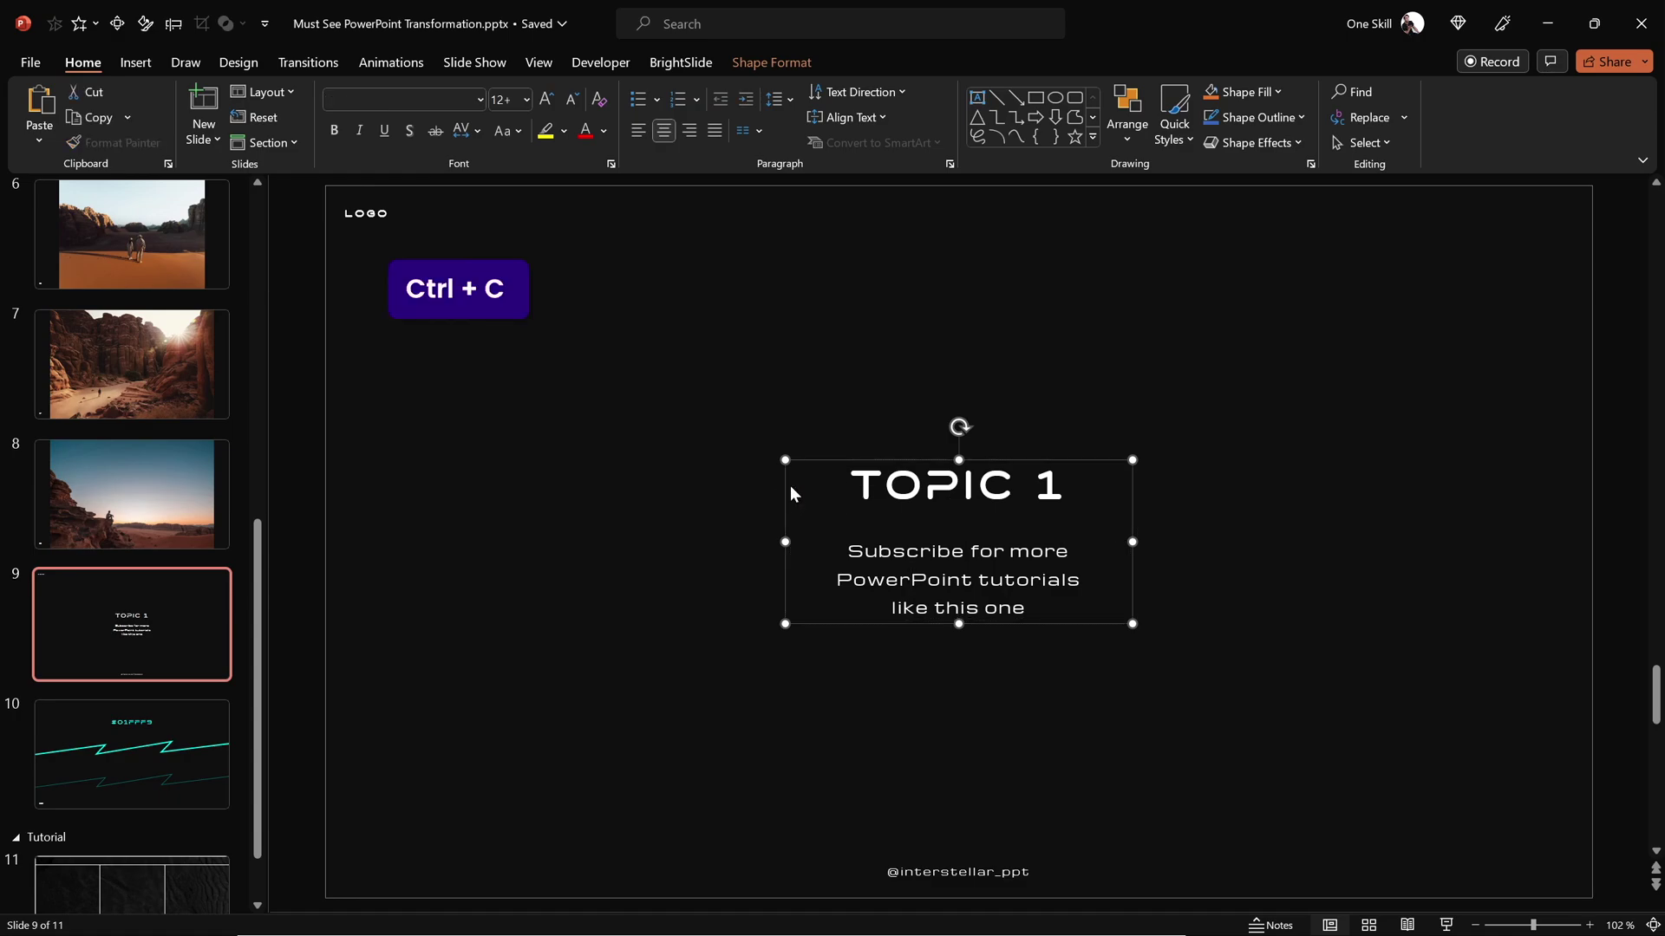
pyautogui.scroll(-2, 247, 767)
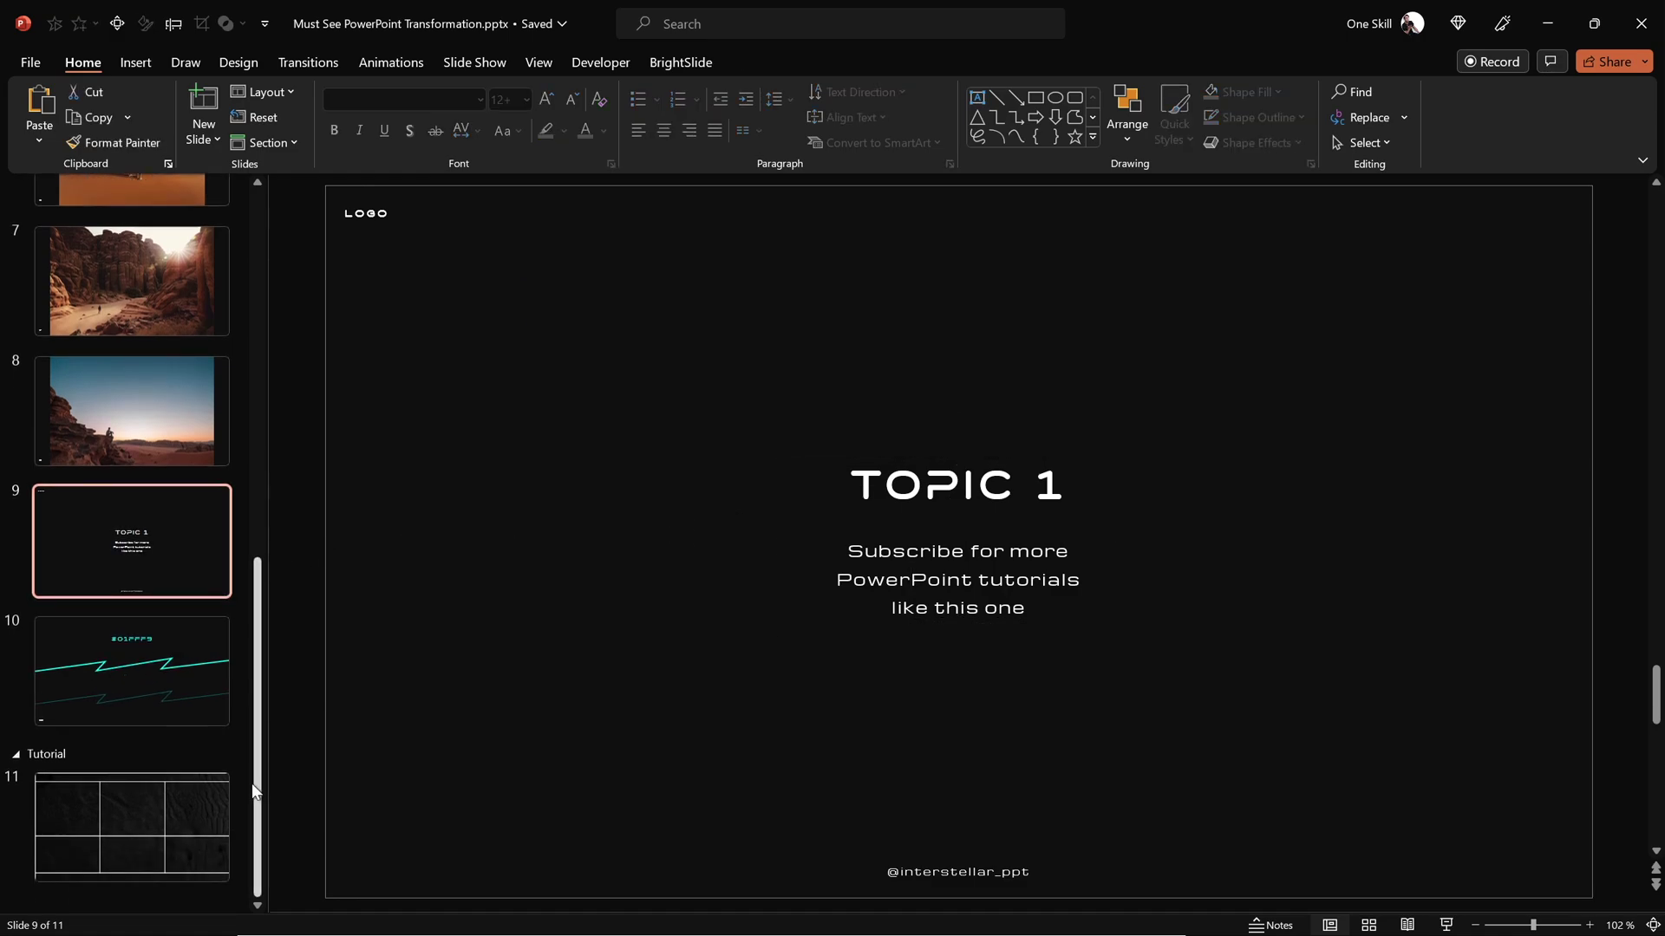
pyautogui.click(168, 804)
pyautogui.hotkey('ctrl', 'v')
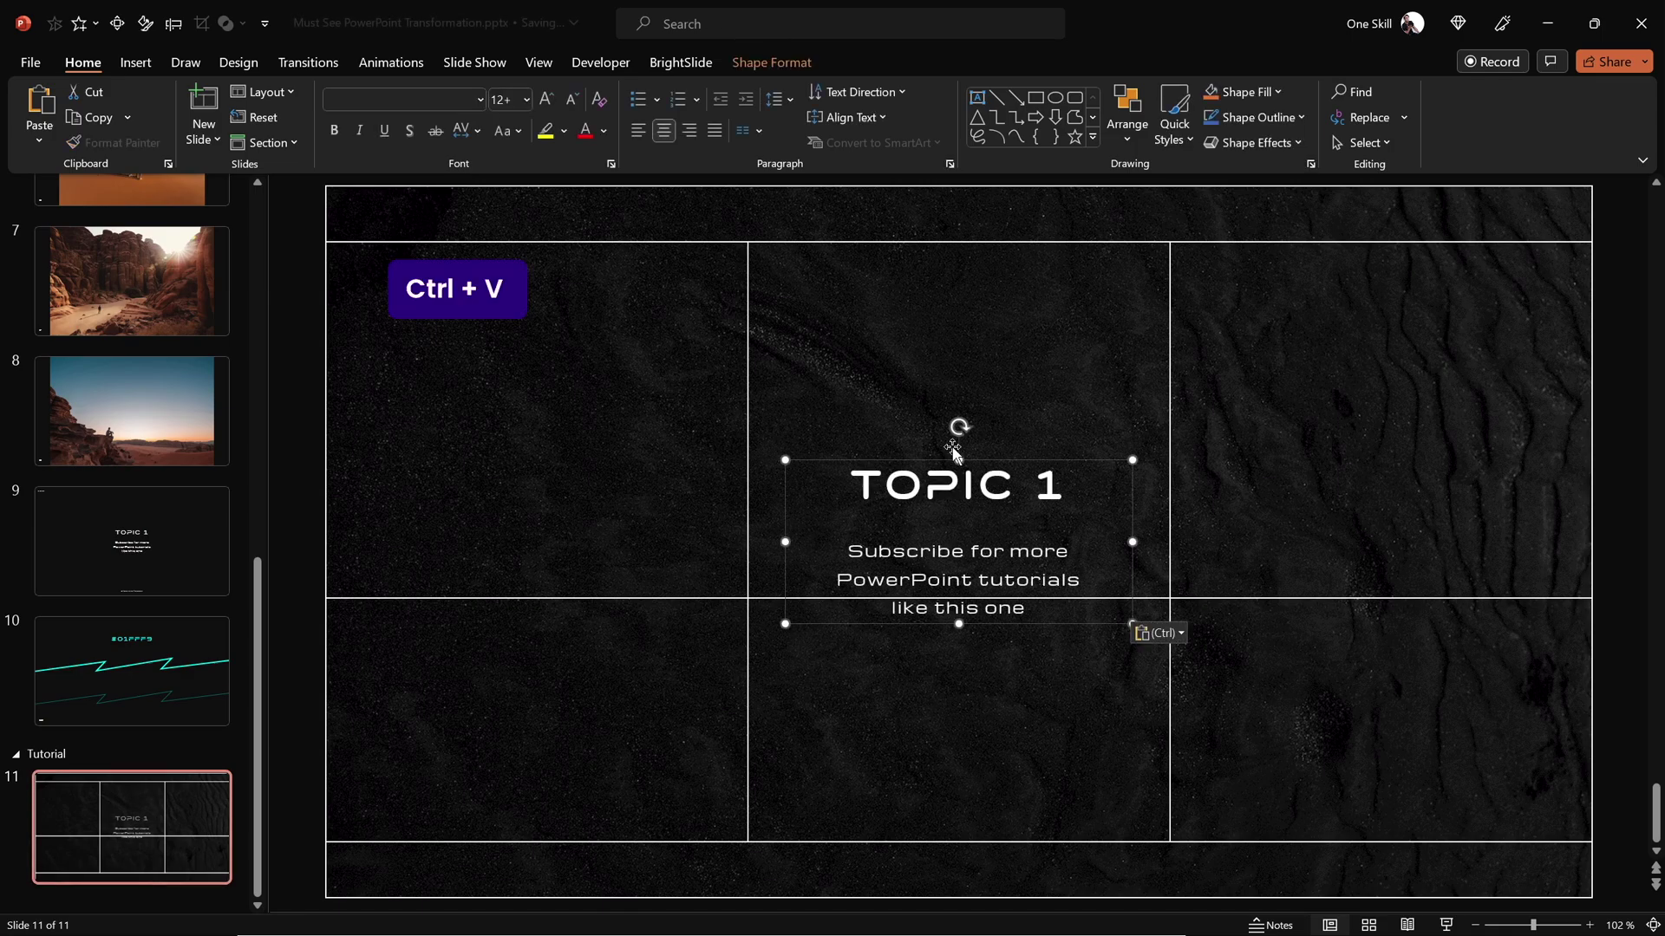
# Centre the TOPIC 1 group in the lower-left cell.
pyautogui.moveTo(1063, 456); pyautogui.dragTo(663, 645)
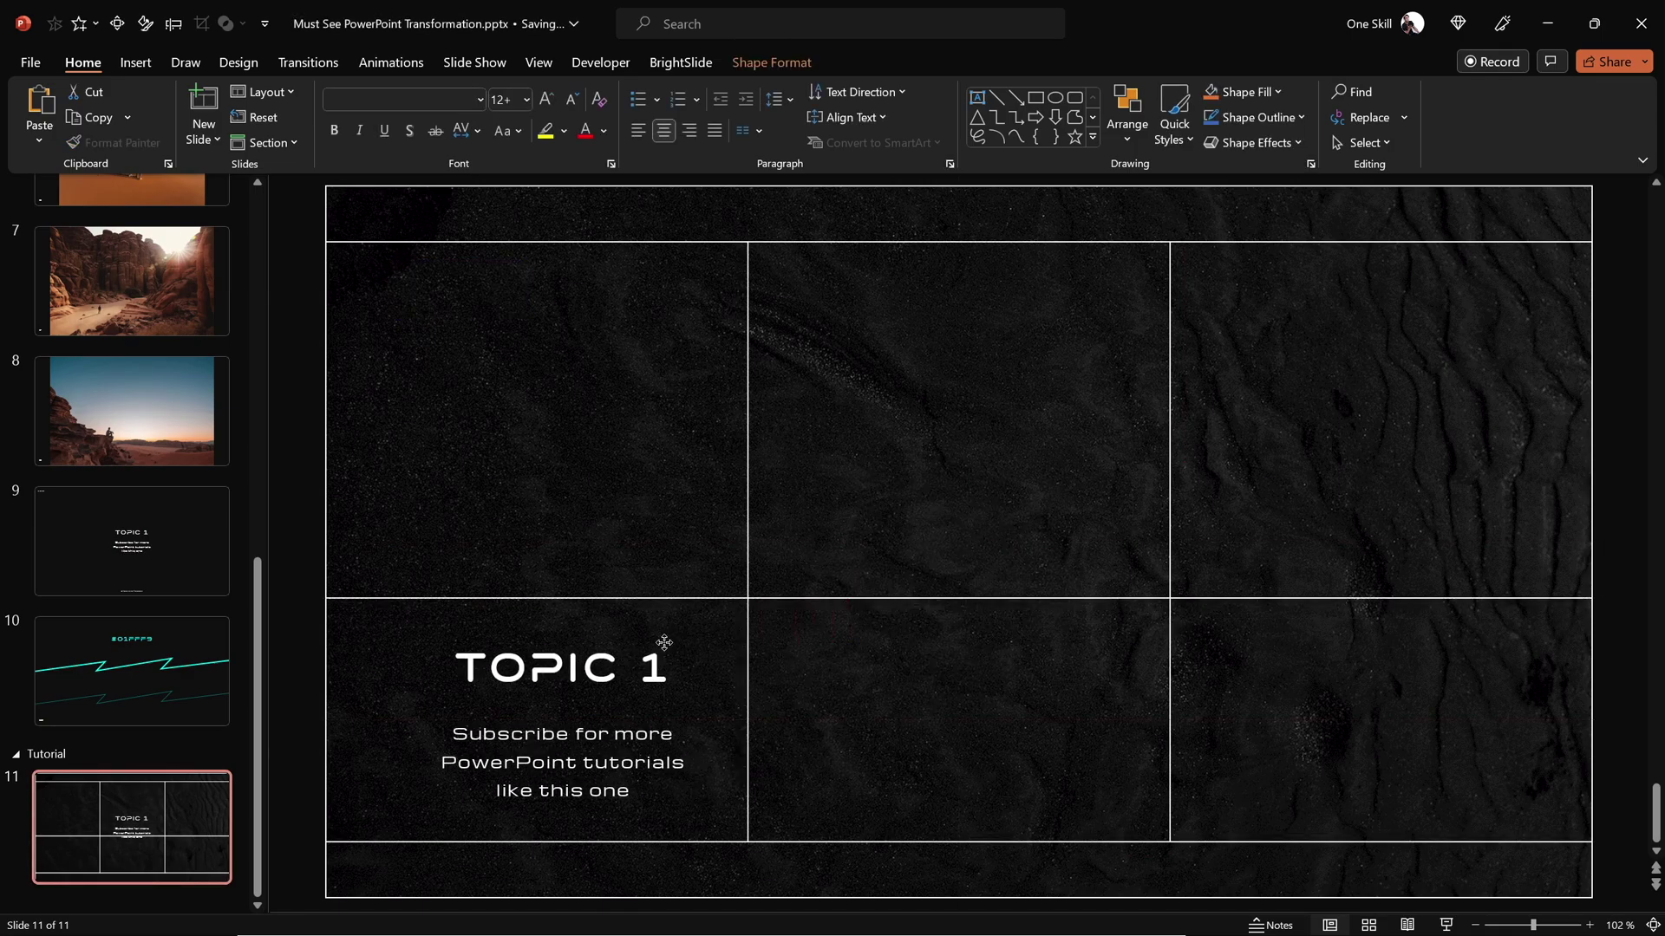
pyautogui.keyDown('shift'); pyautogui.click(641, 612); pyautogui.keyUp('shift')
pyautogui.hotkey('ctrl', 'alt', 'Up')
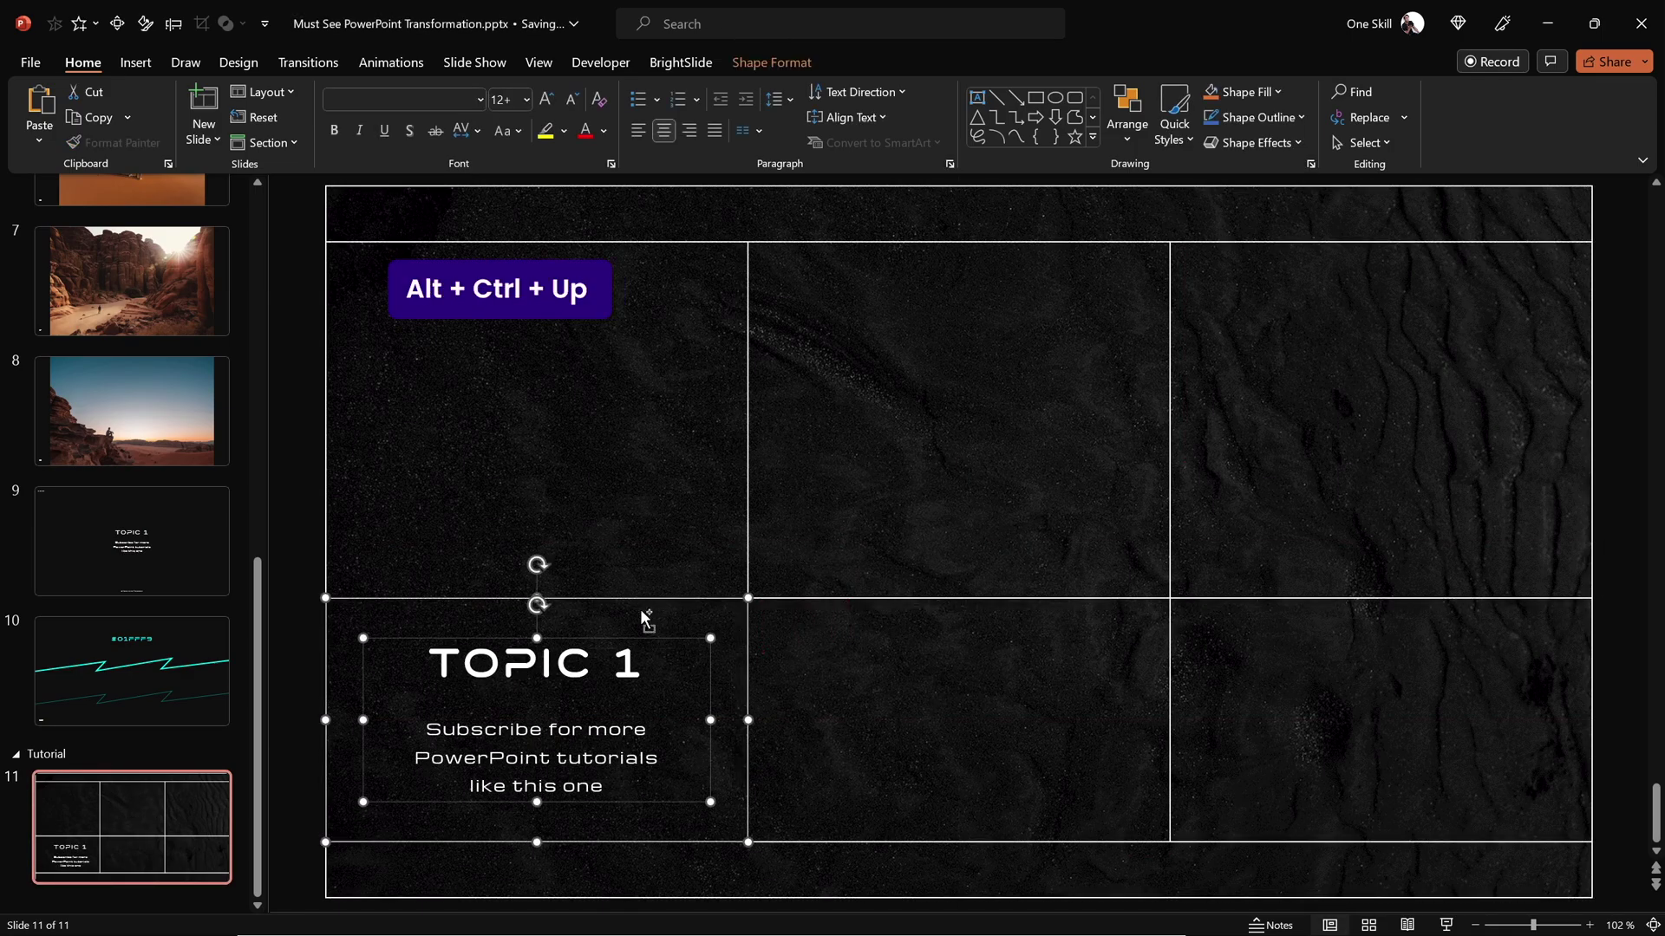
pyautogui.click(309, 647)
pyautogui.click(403, 646)
pyautogui.click(403, 644)
# Copy the group into the centred lower-middle cell and retitle it TOPIC 2.
pyautogui.moveTo(364, 680); pyautogui.dragTo(808, 680)
pyautogui.keyDown('shift'); pyautogui.click(793, 618); pyautogui.keyUp('shift')
pyautogui.hotkey('ctrl', 'alt', 'Left')
pyautogui.hotkey('ctrl', 'alt', 'Up')
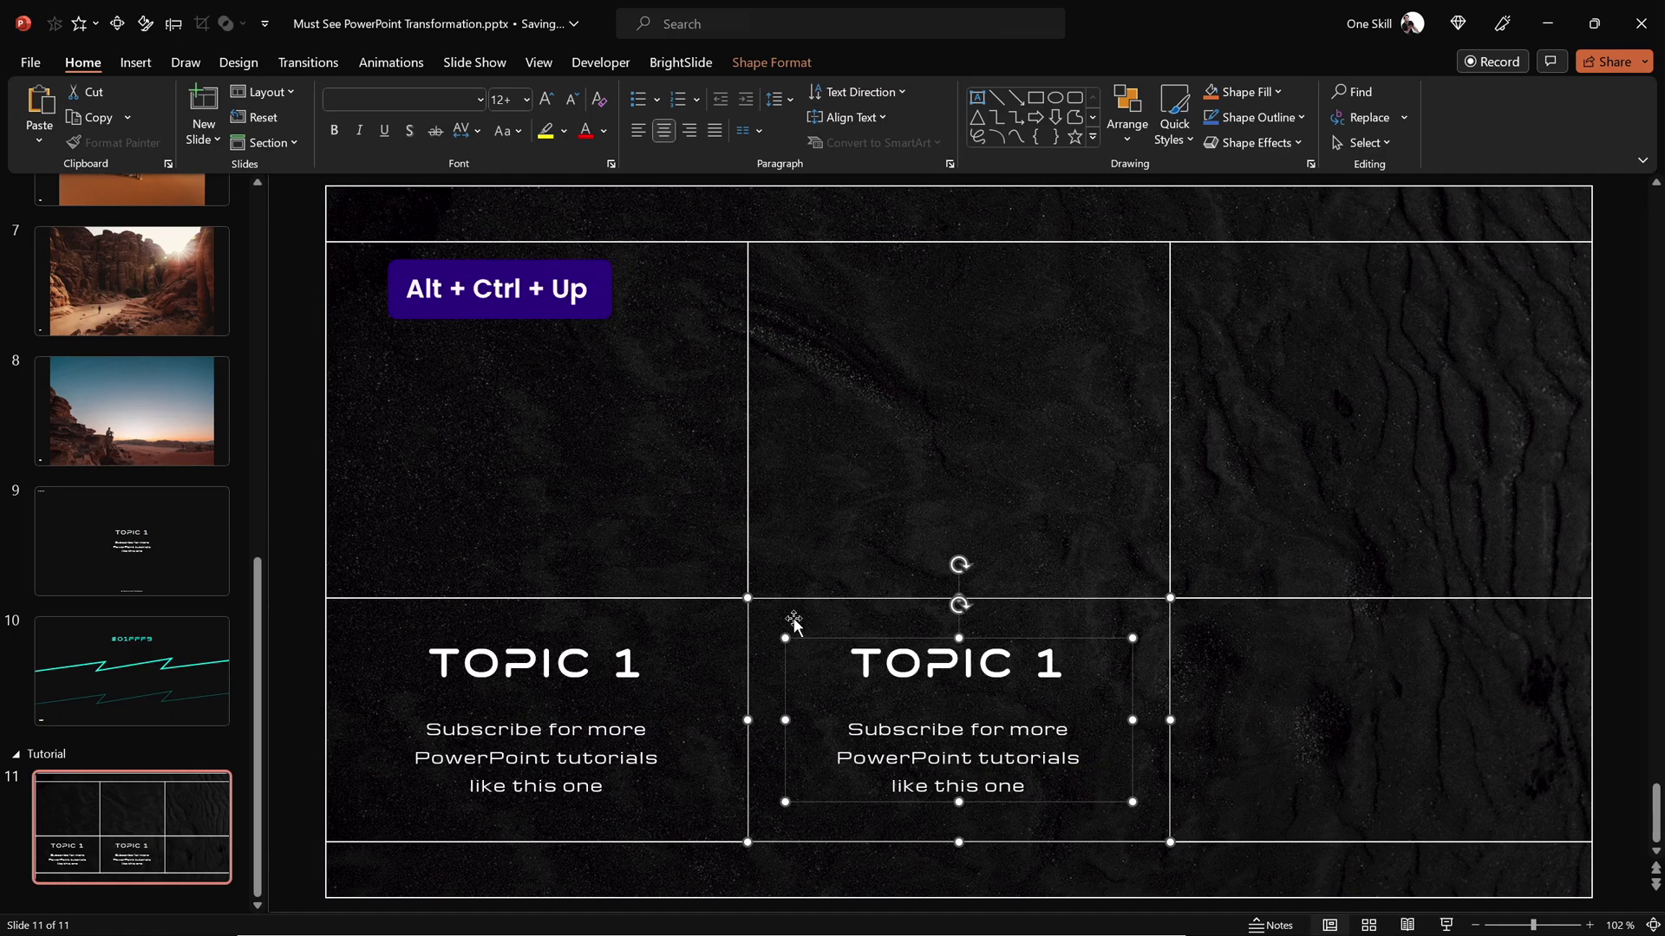
pyautogui.click(1059, 664)
pyautogui.press('BackSpace')
pyautogui.write('2')
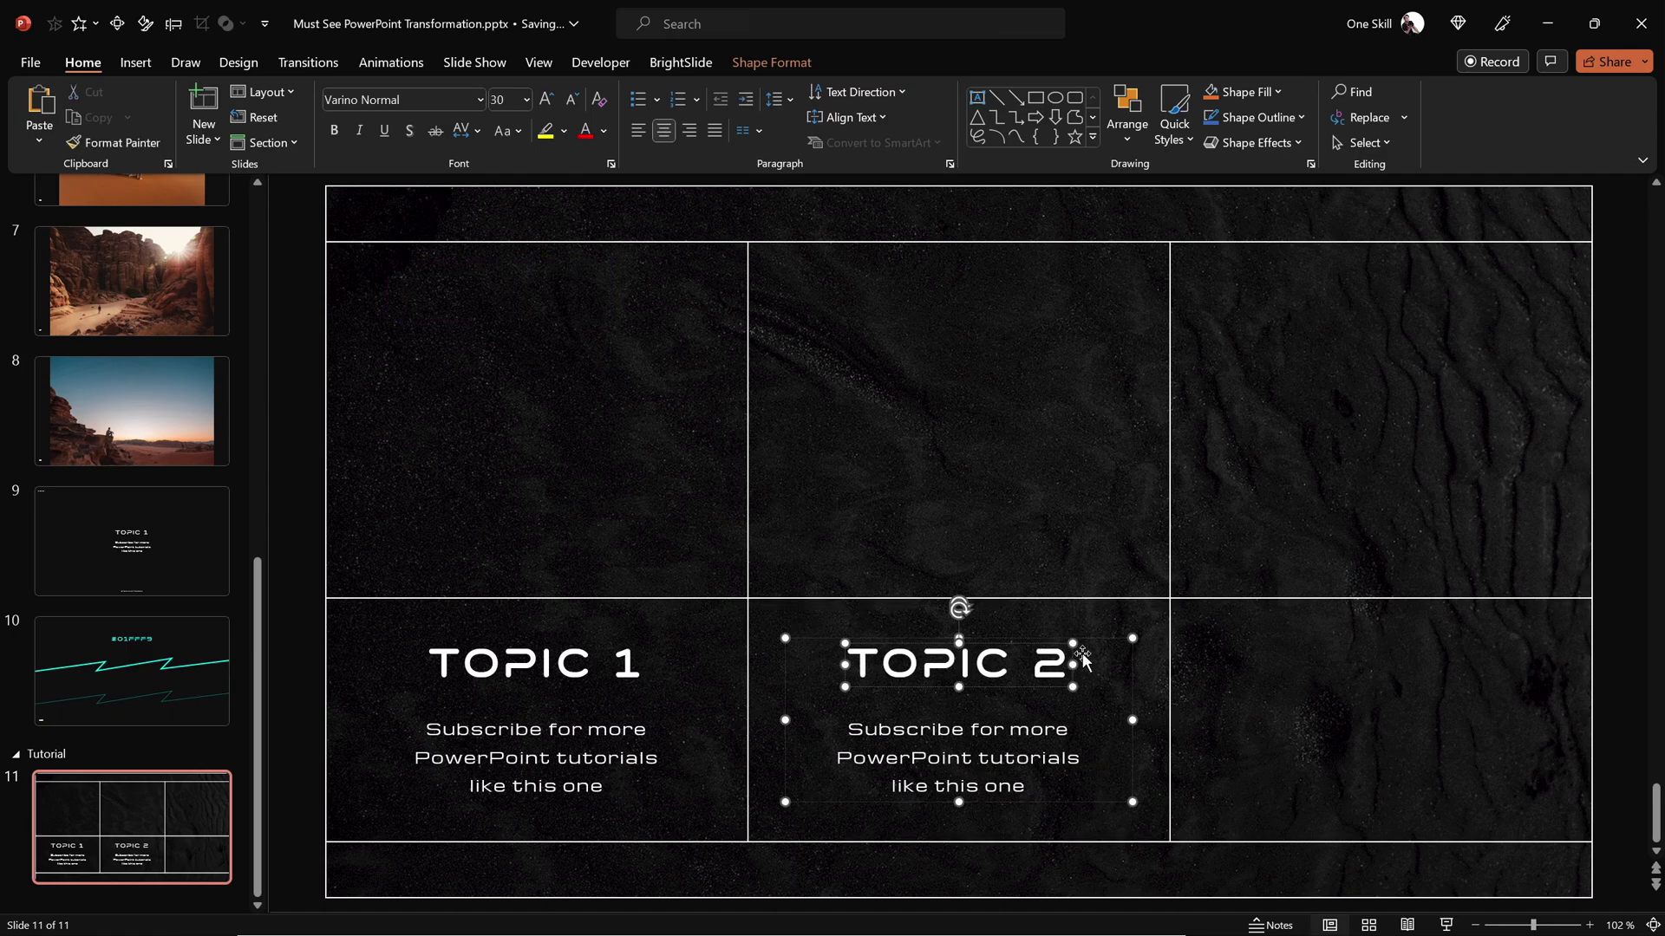
# Copy it into the centred lower-right cell as TOPIC 3, then return to slide 9.
pyautogui.moveTo(1100, 639); pyautogui.dragTo(1497, 659)
pyautogui.keyDown('shift'); pyautogui.click(1499, 626); pyautogui.keyUp('shift')
pyautogui.hotkey('ctrl', 'alt', 'Right')
pyautogui.hotkey('ctrl', 'alt', 'Up')
pyautogui.click(1474, 664)
pyautogui.press('BackSpace')
pyautogui.write('3')
pyautogui.click(338, 678)
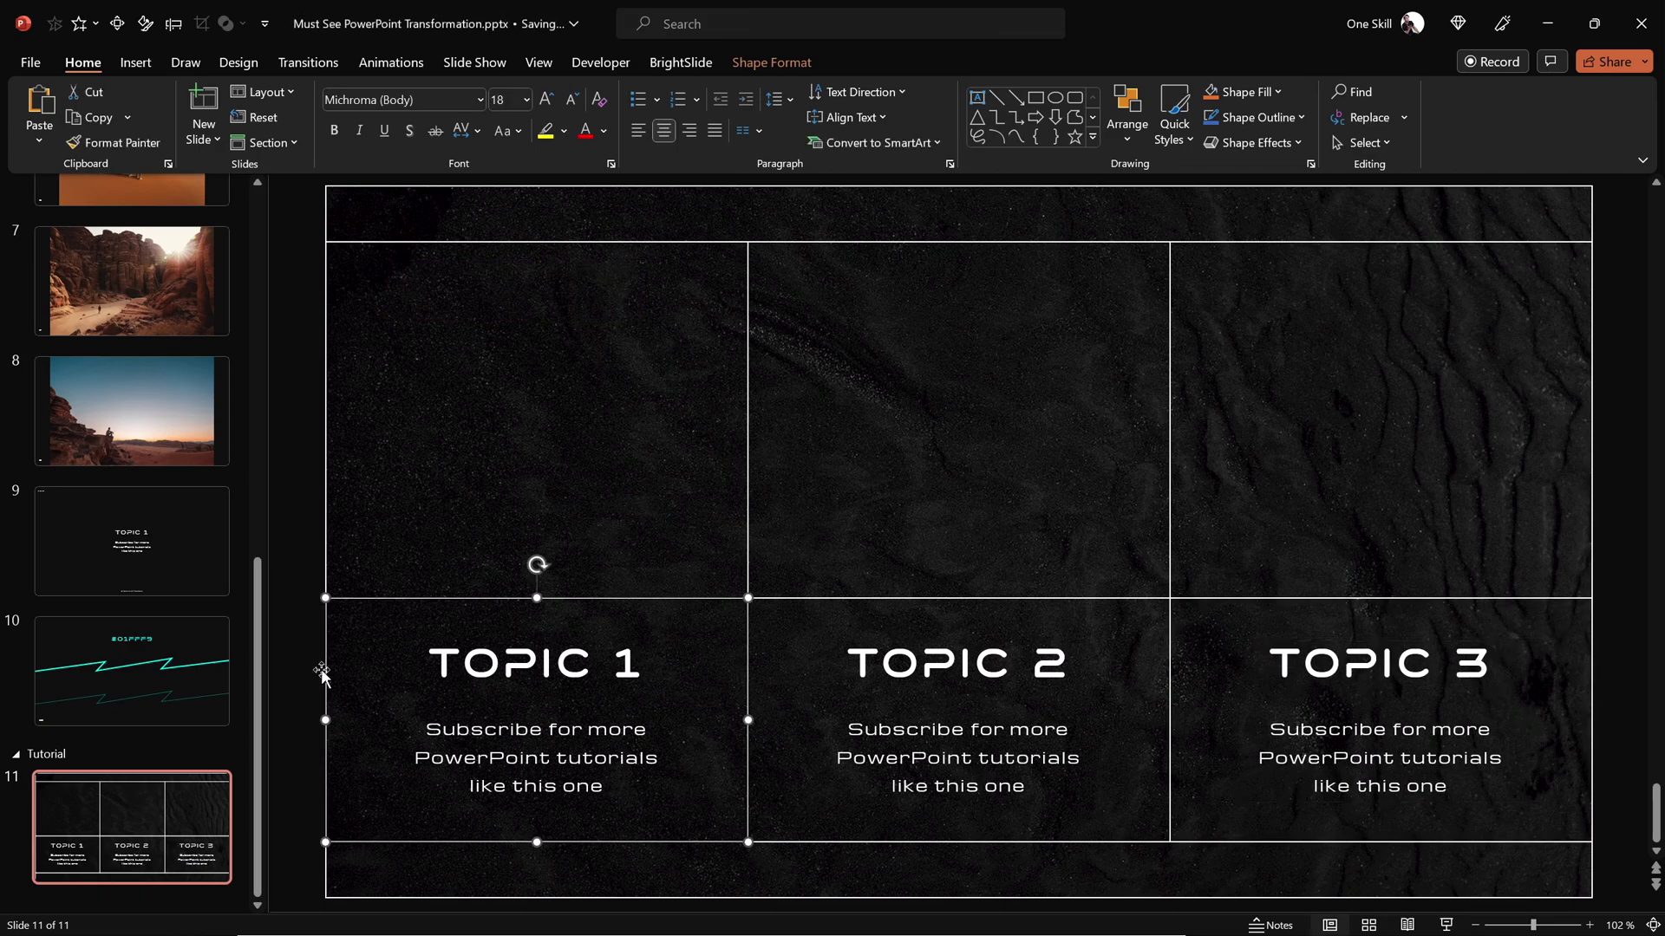
pyautogui.click(169, 546)
# Copy the LOGO and handle text from slide 9 onto slide 11.
pyautogui.click(369, 215)
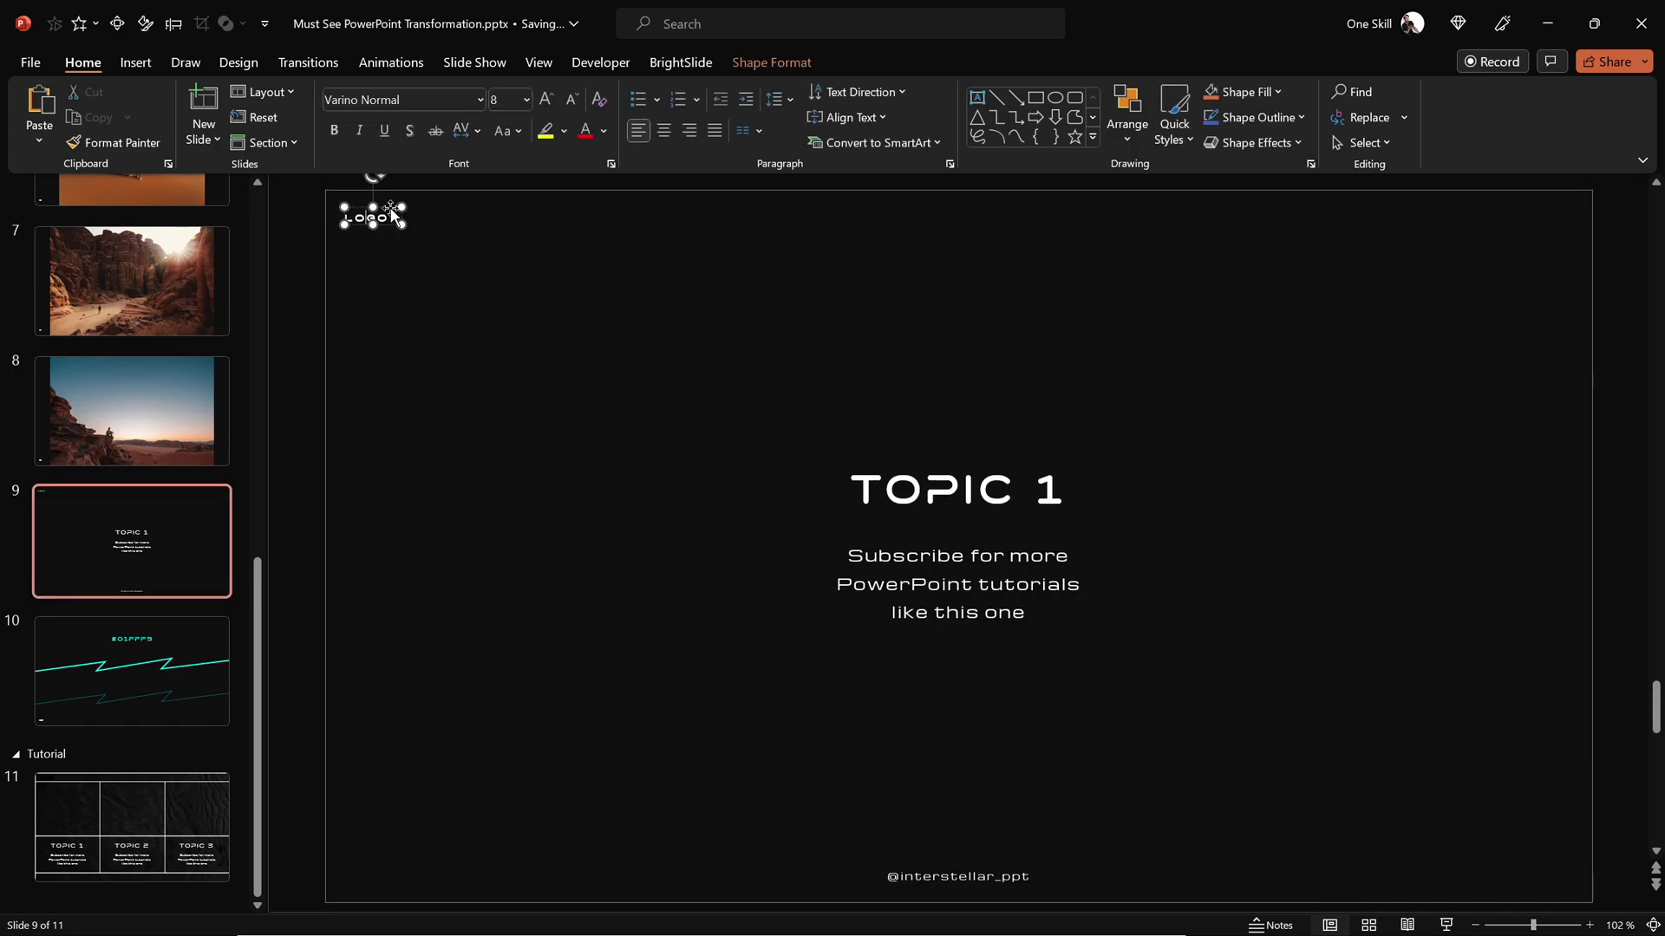
pyautogui.keyDown('ctrl'); pyautogui.click(963, 876); pyautogui.keyUp('ctrl')
pyautogui.hotkey('ctrl', 'c')
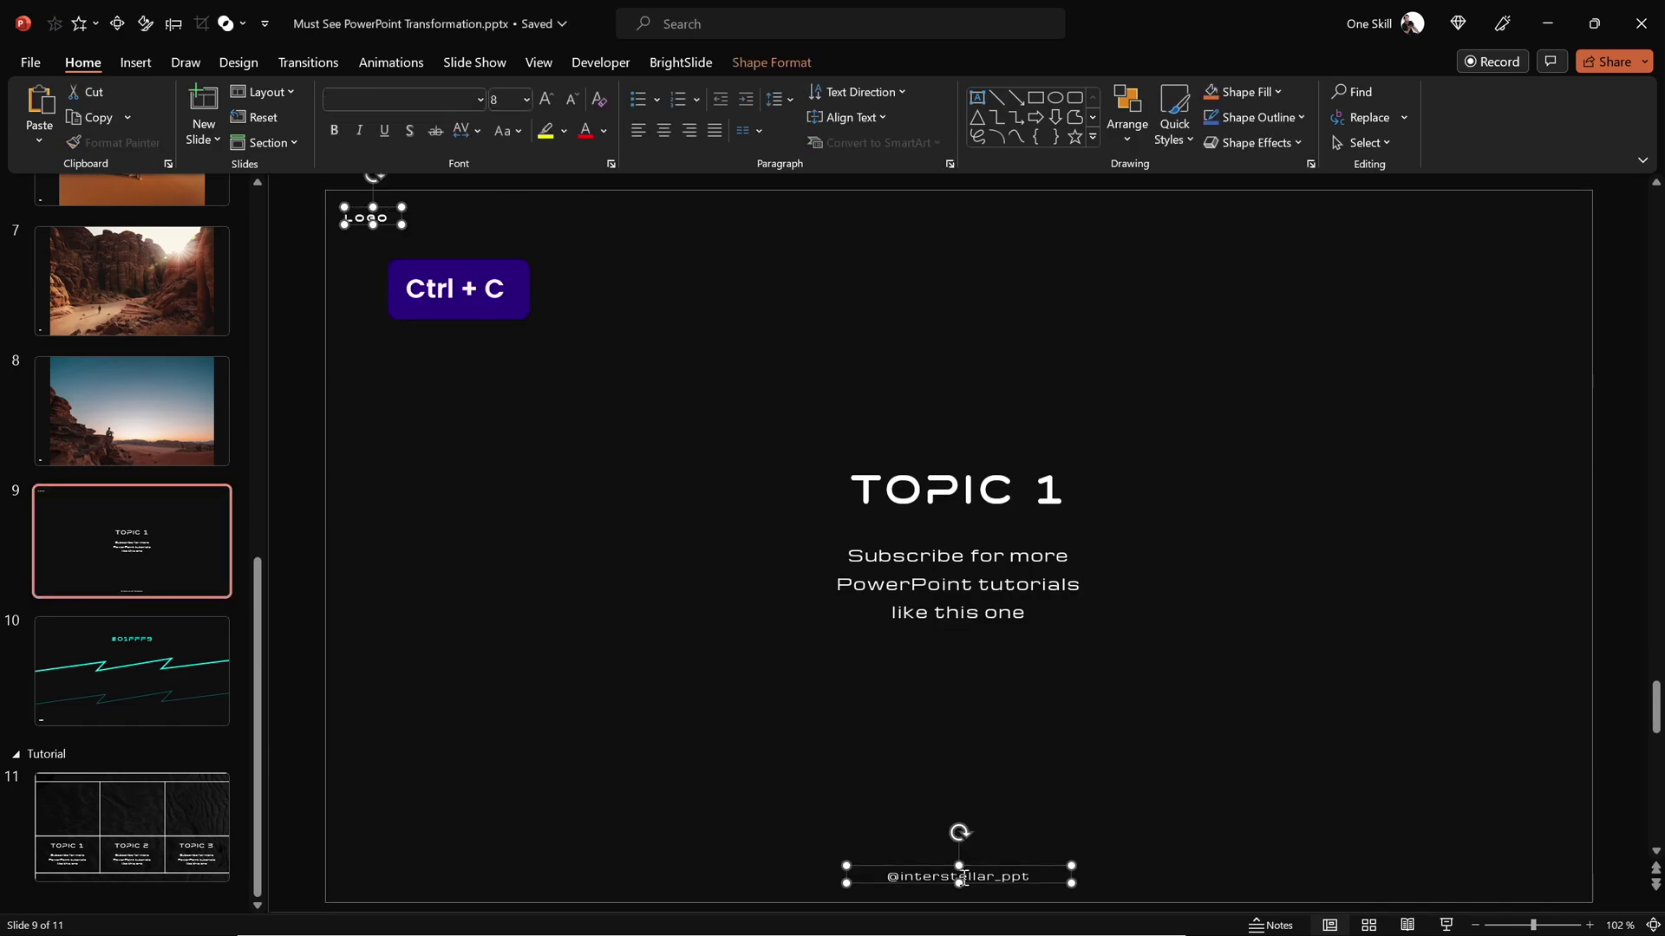
pyautogui.click(193, 825)
pyautogui.hotkey('ctrl', 'v')
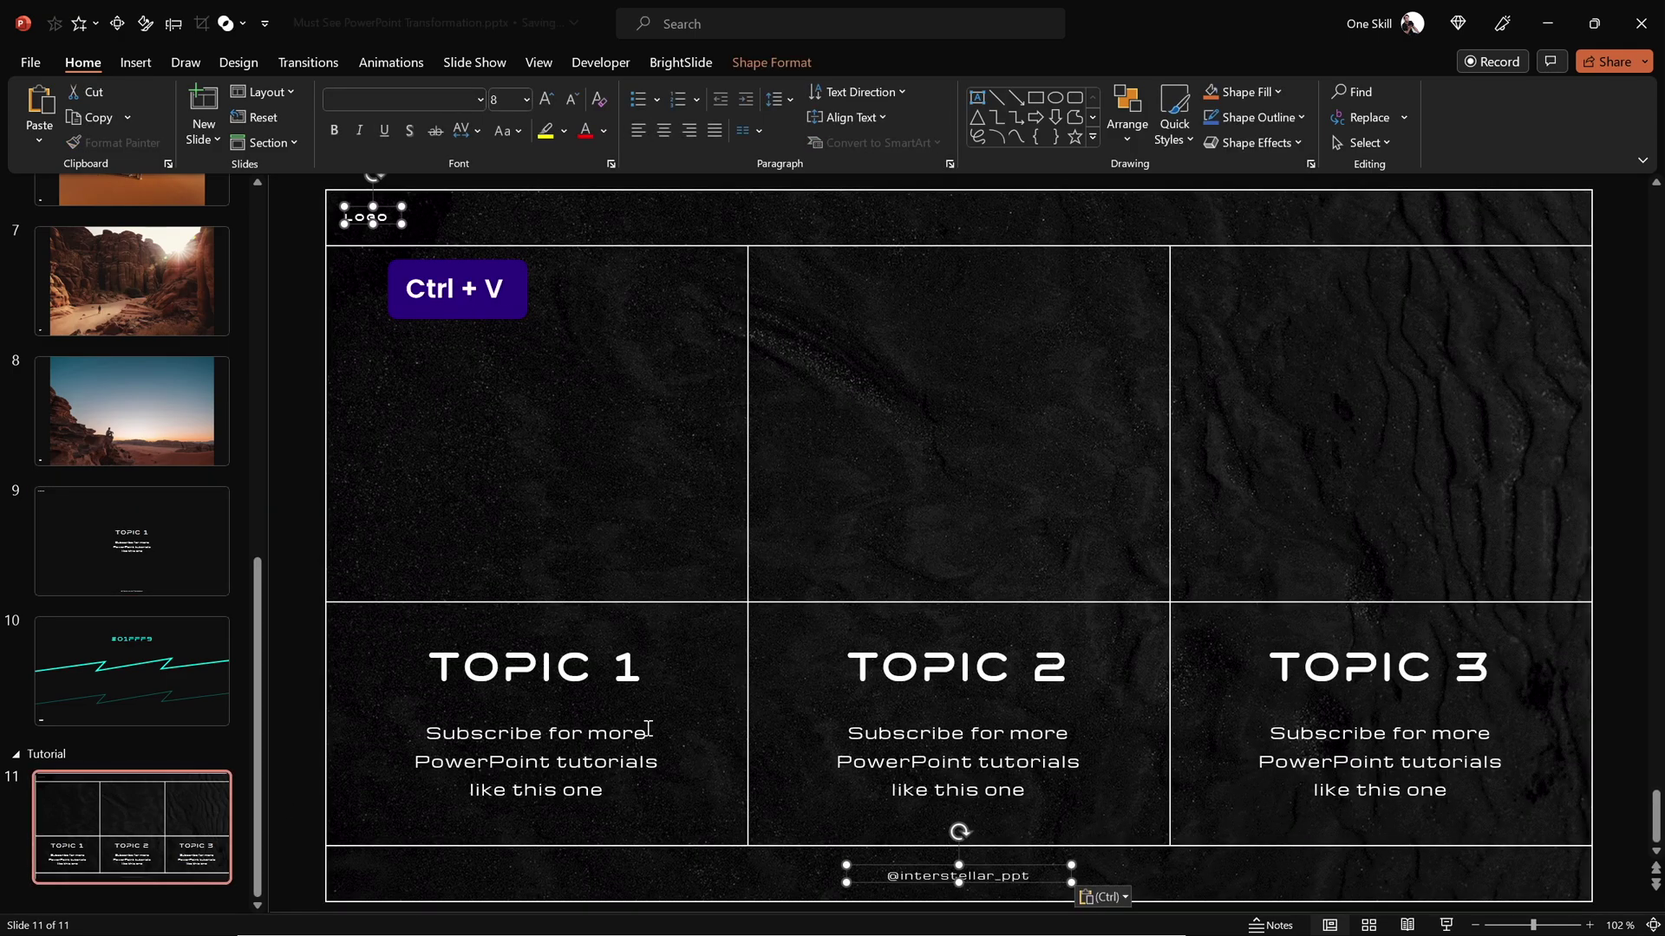
pyautogui.click(292, 555)
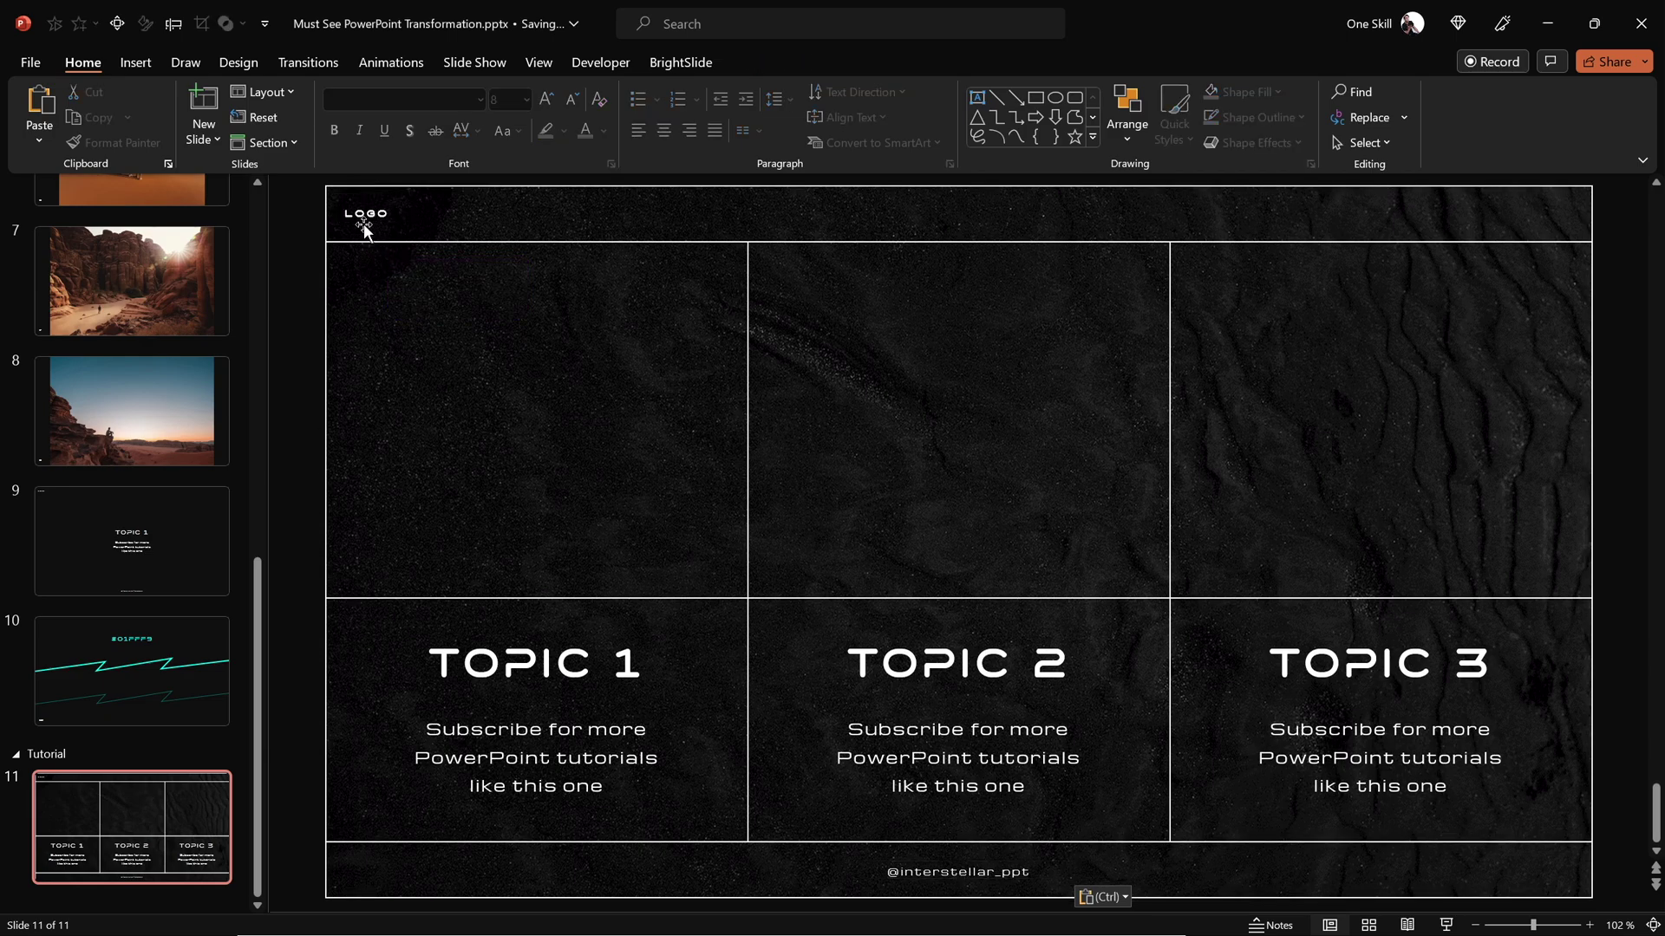
# Open Format Shape for the handle, TOPIC 2 and TOPIC 3 text boxes.
pyautogui.click(1003, 879)
pyautogui.keyDown('shift'); pyautogui.click(1057, 757); pyautogui.keyUp('shift')
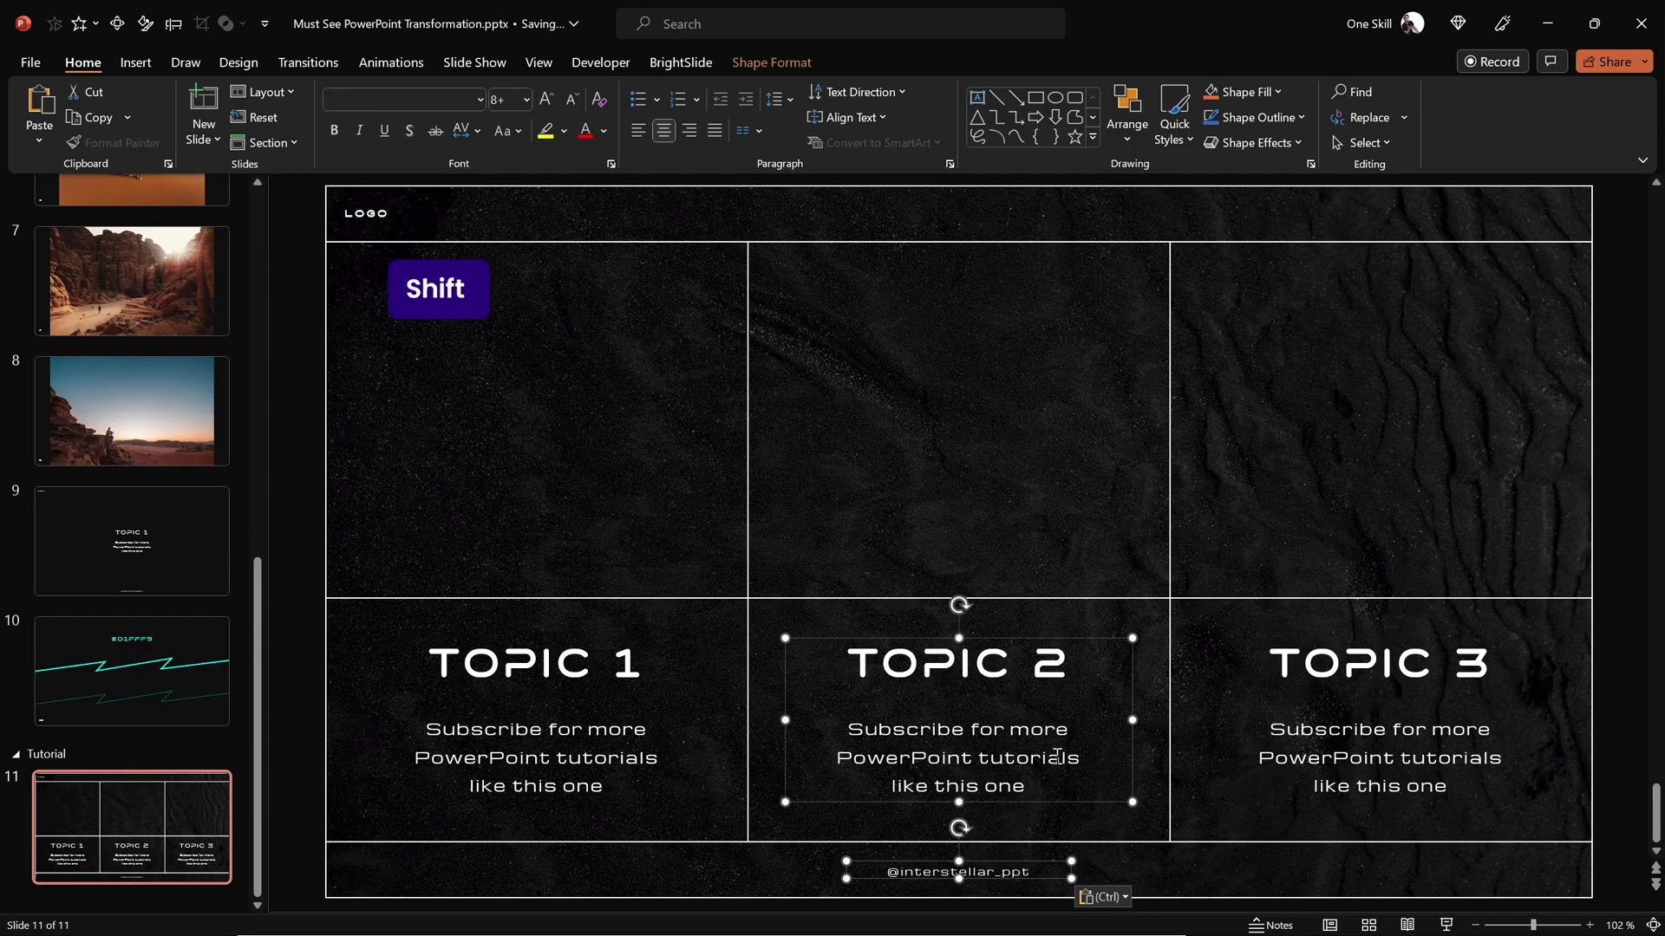
pyautogui.keyDown('shift'); pyautogui.click(1266, 755); pyautogui.keyUp('shift')
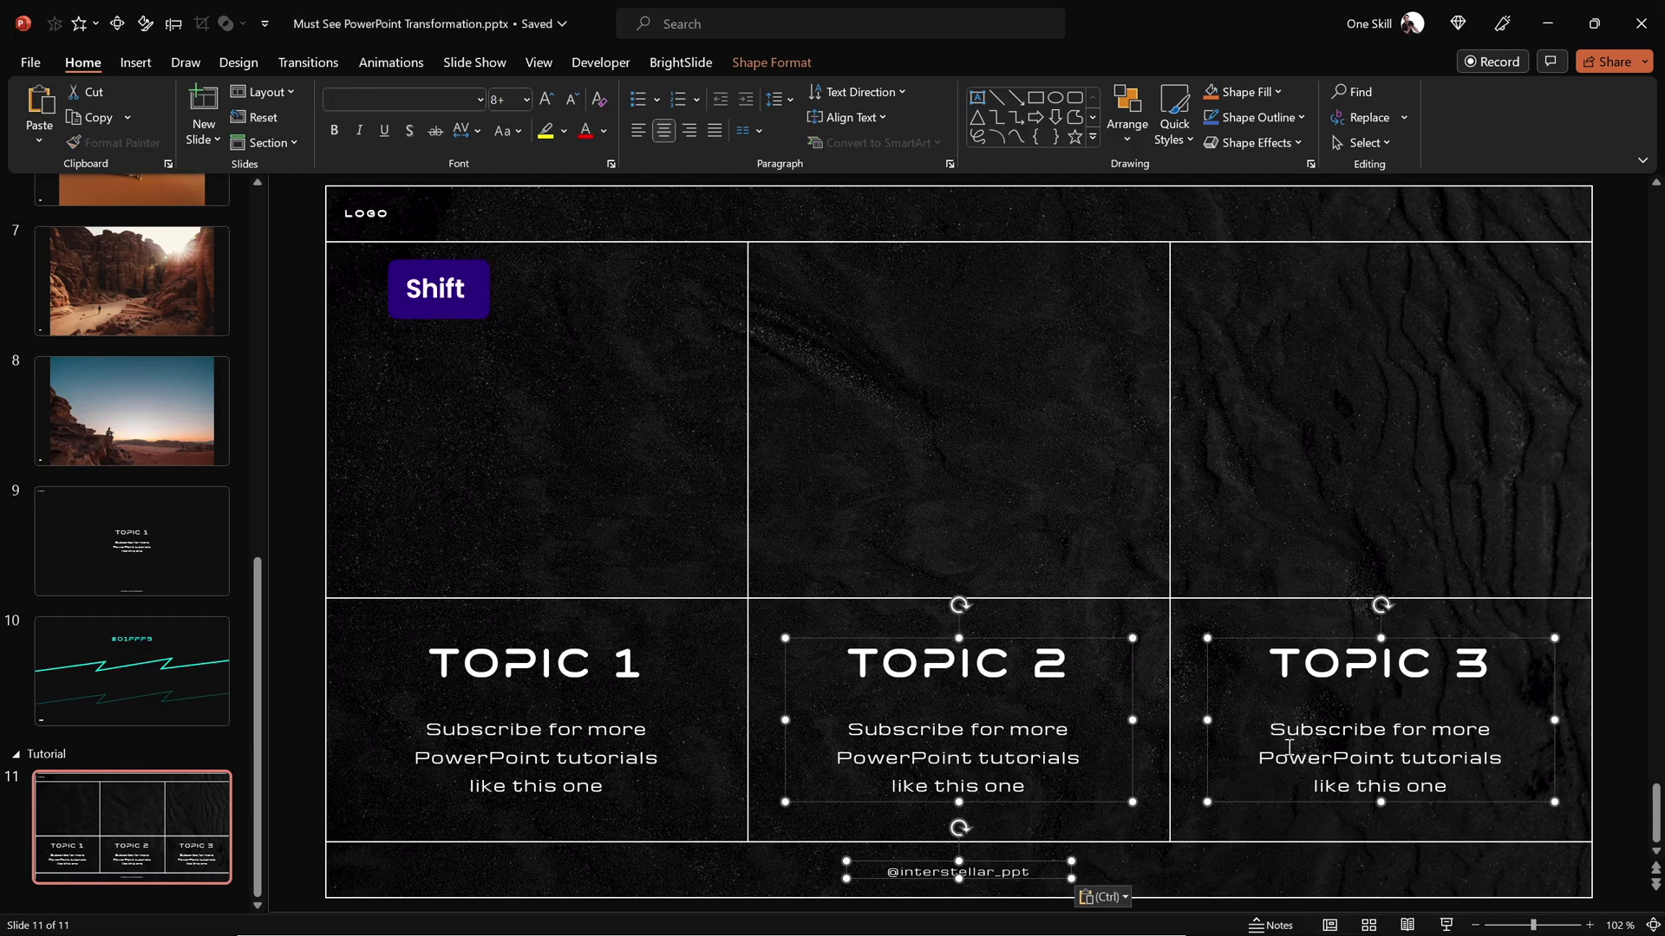
pyautogui.rightClick(1207, 690)
pyautogui.click(1264, 637)
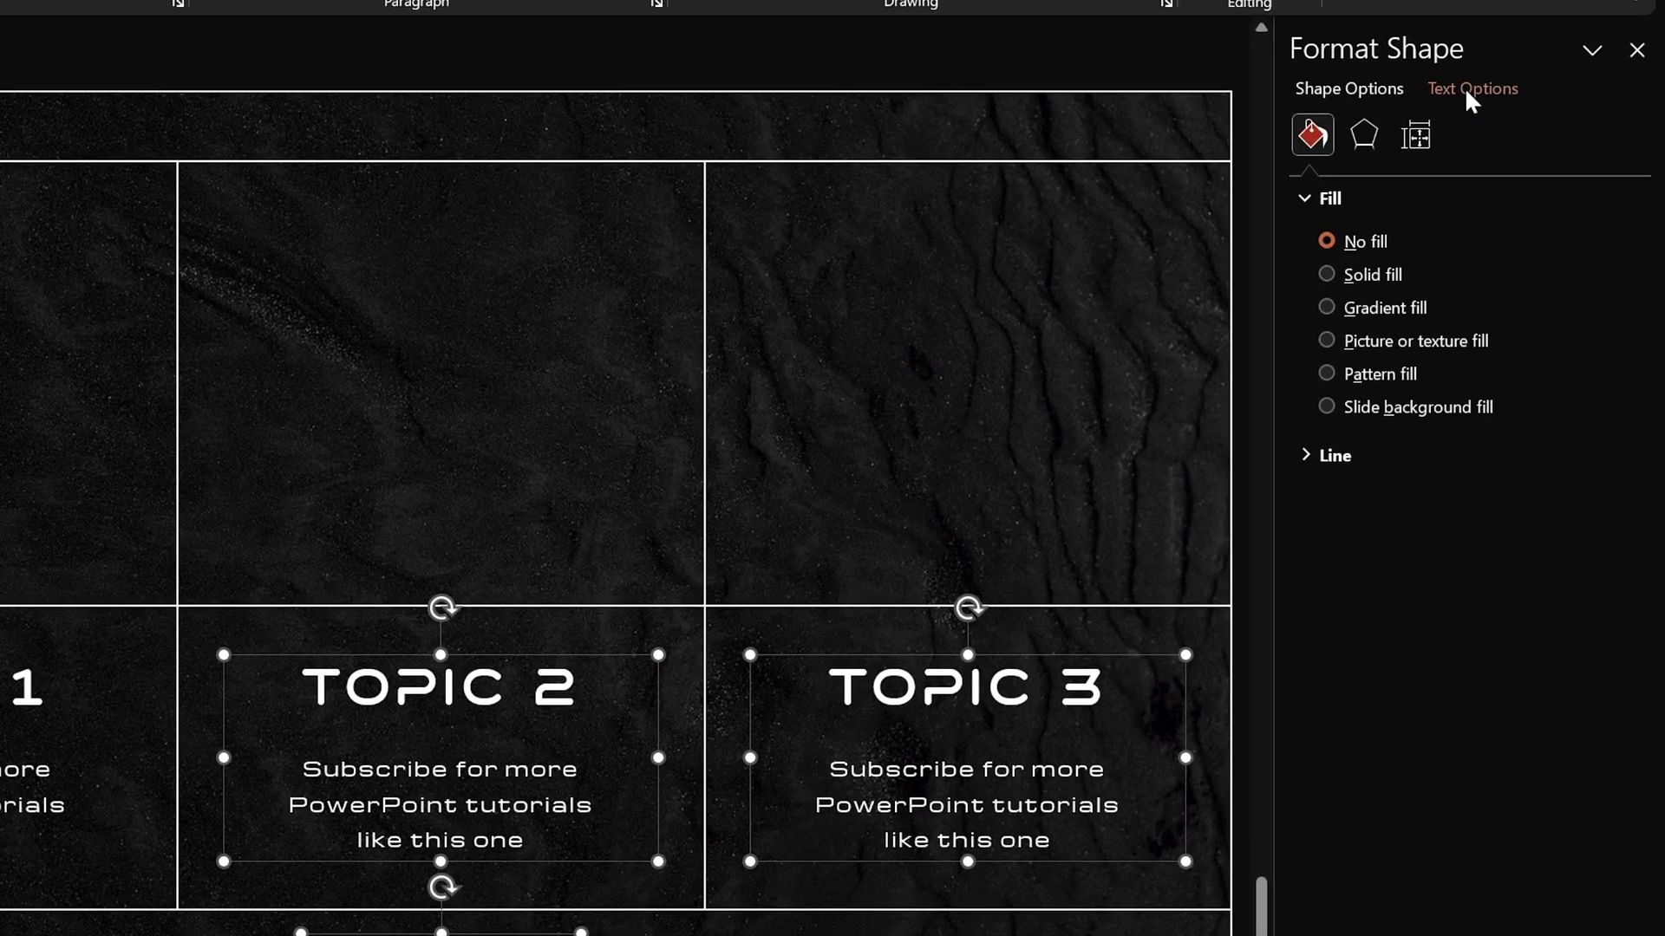
# Set the text fill transparency of the handle, TOPIC 2 and TOPIC 3 text to 70%.
pyautogui.click(1527, 226)
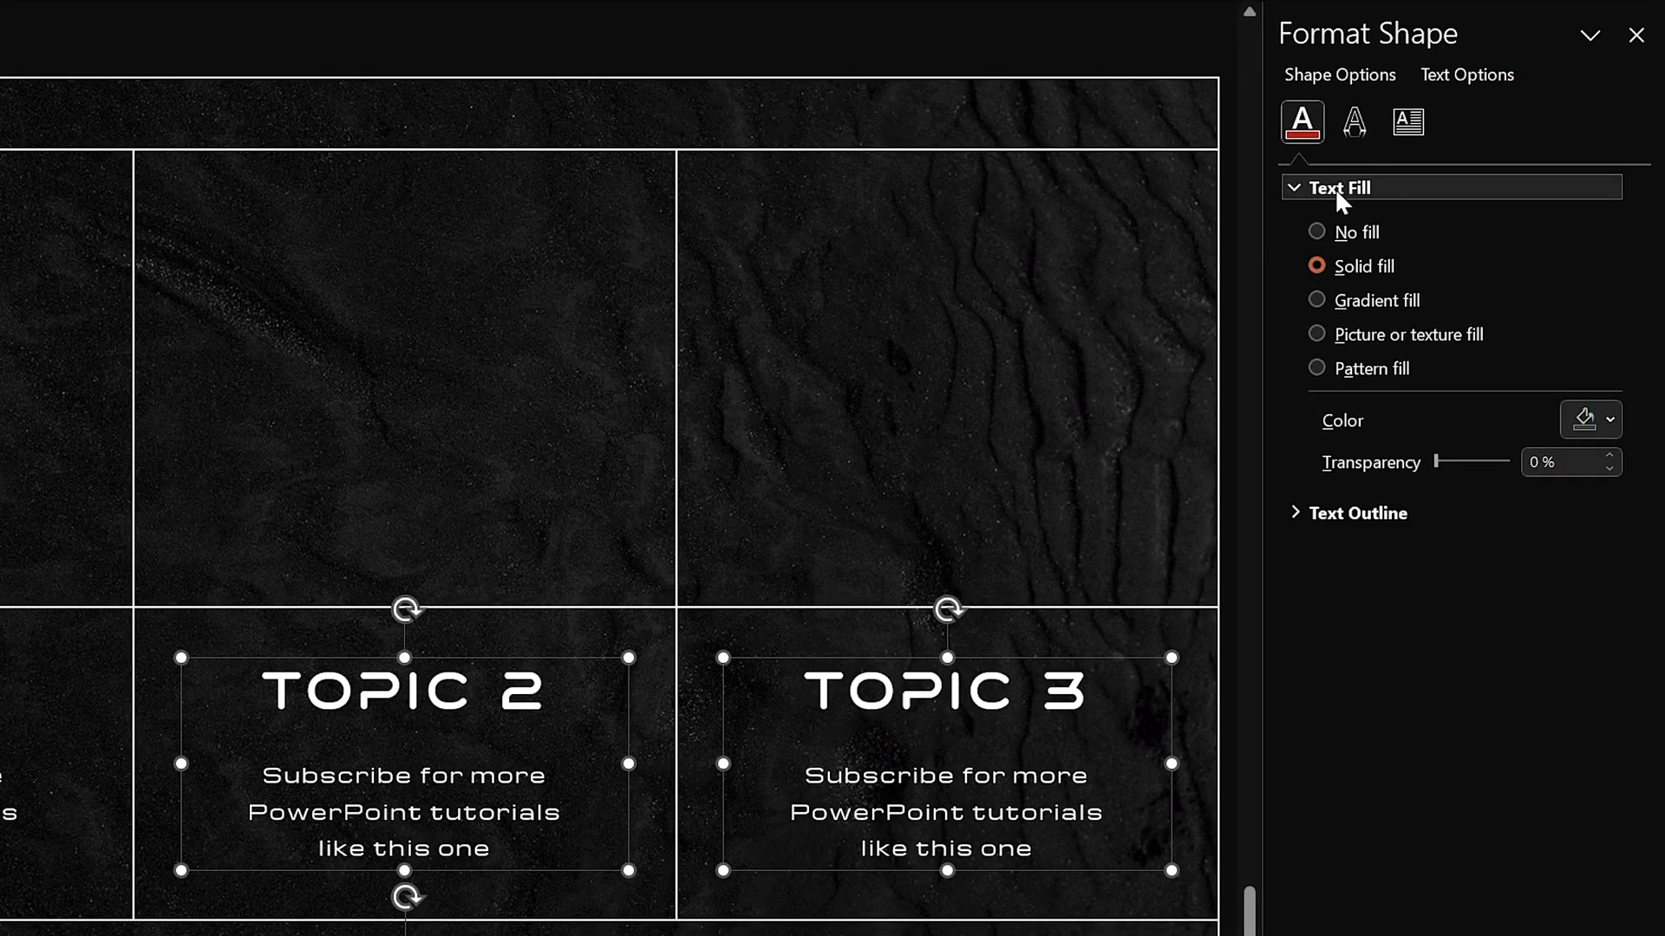
pyautogui.click(1575, 465)
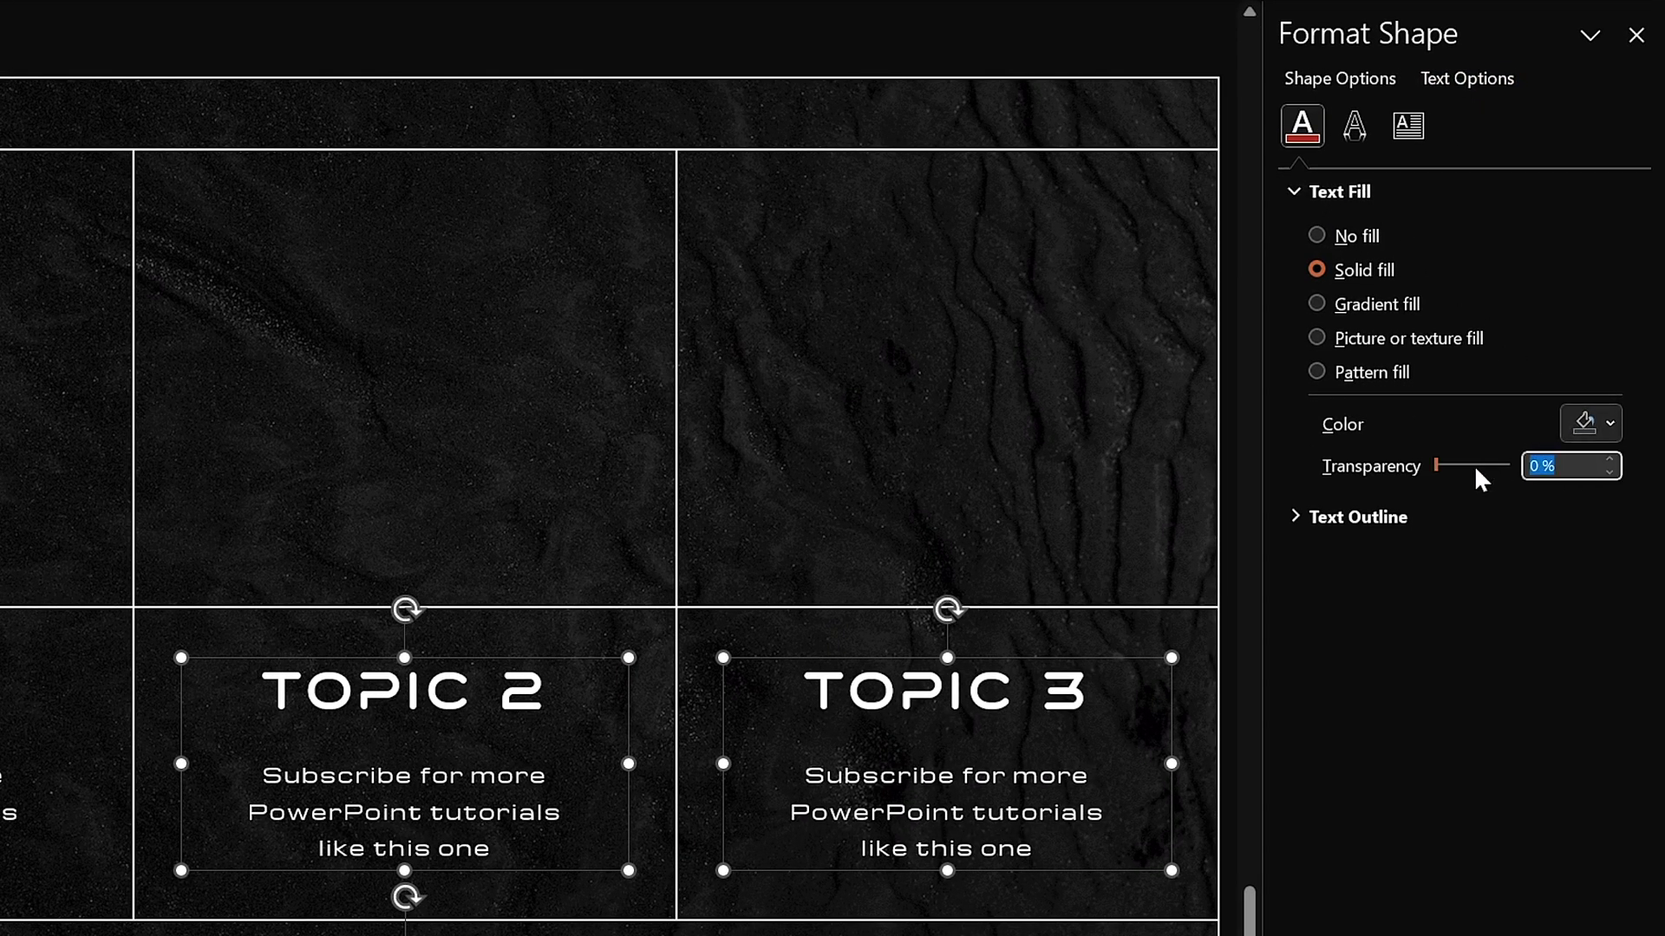
pyautogui.write('70')
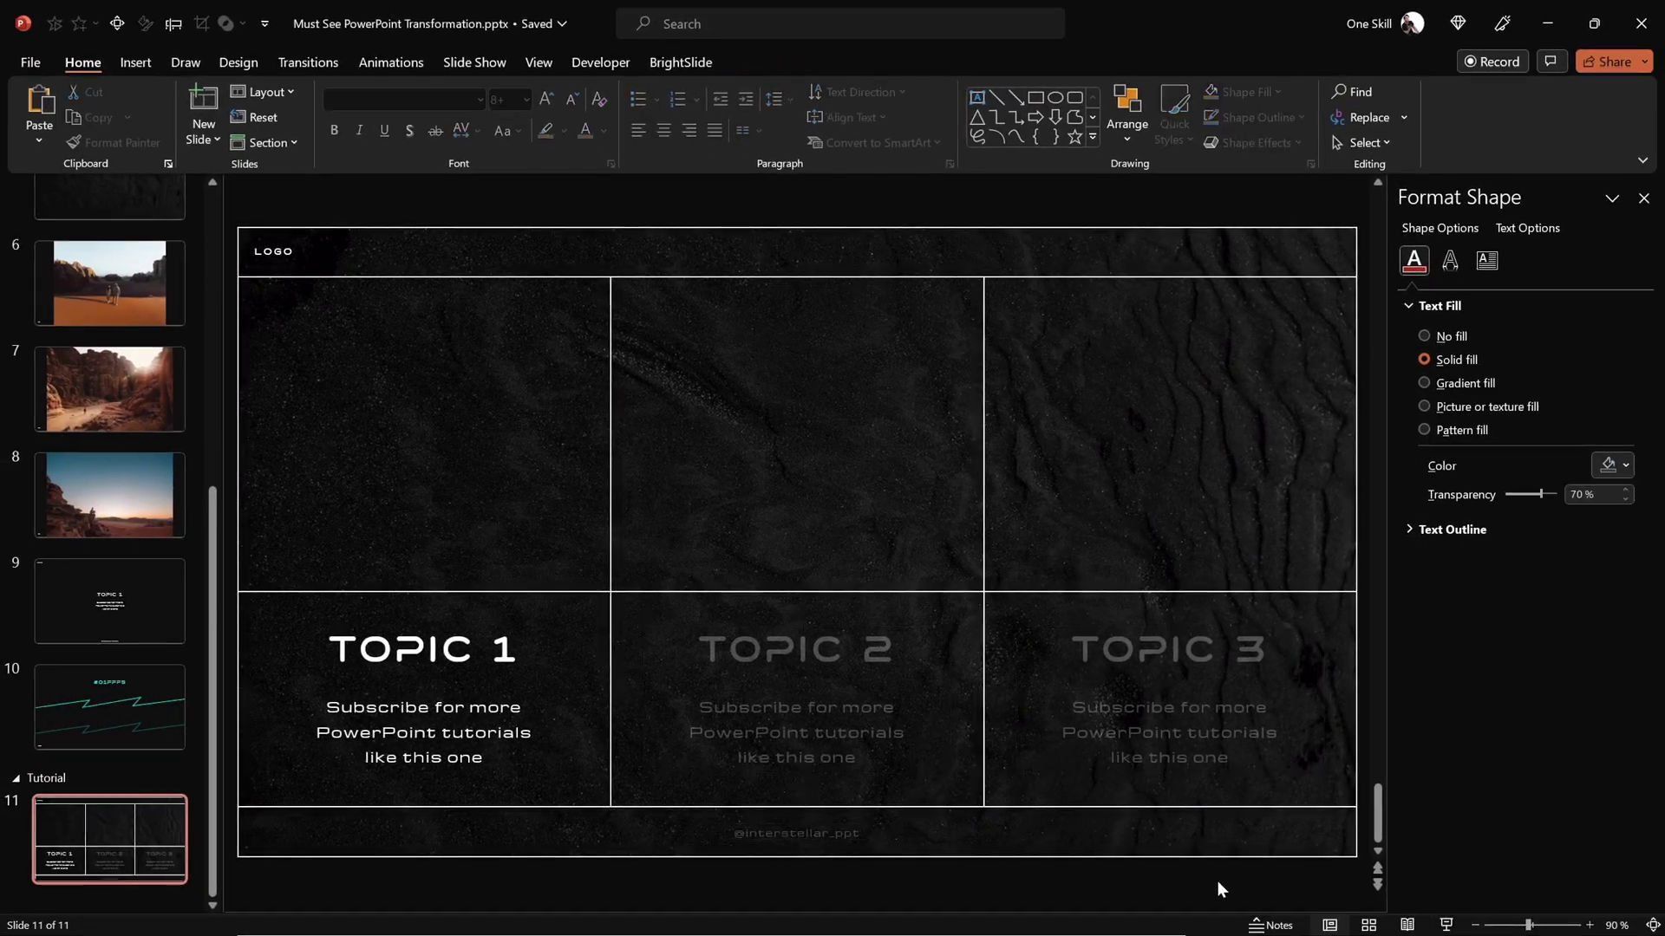
pyautogui.click(1217, 881)
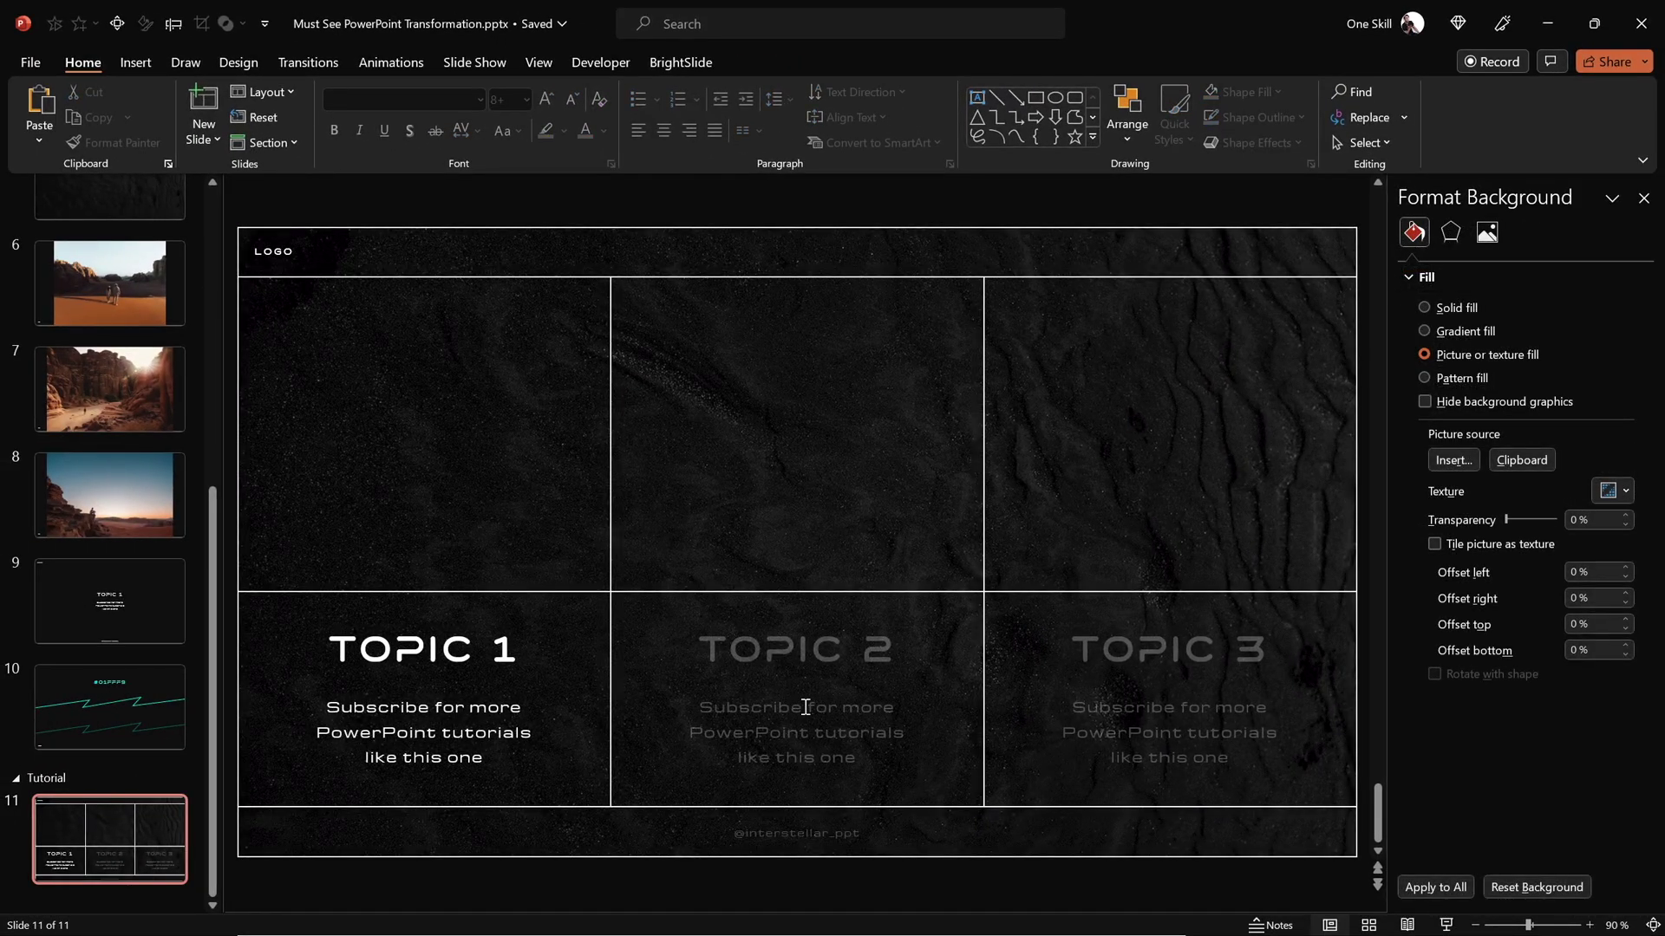
# Close the formatting pane and go to slide 6.
pyautogui.click(1643, 197)
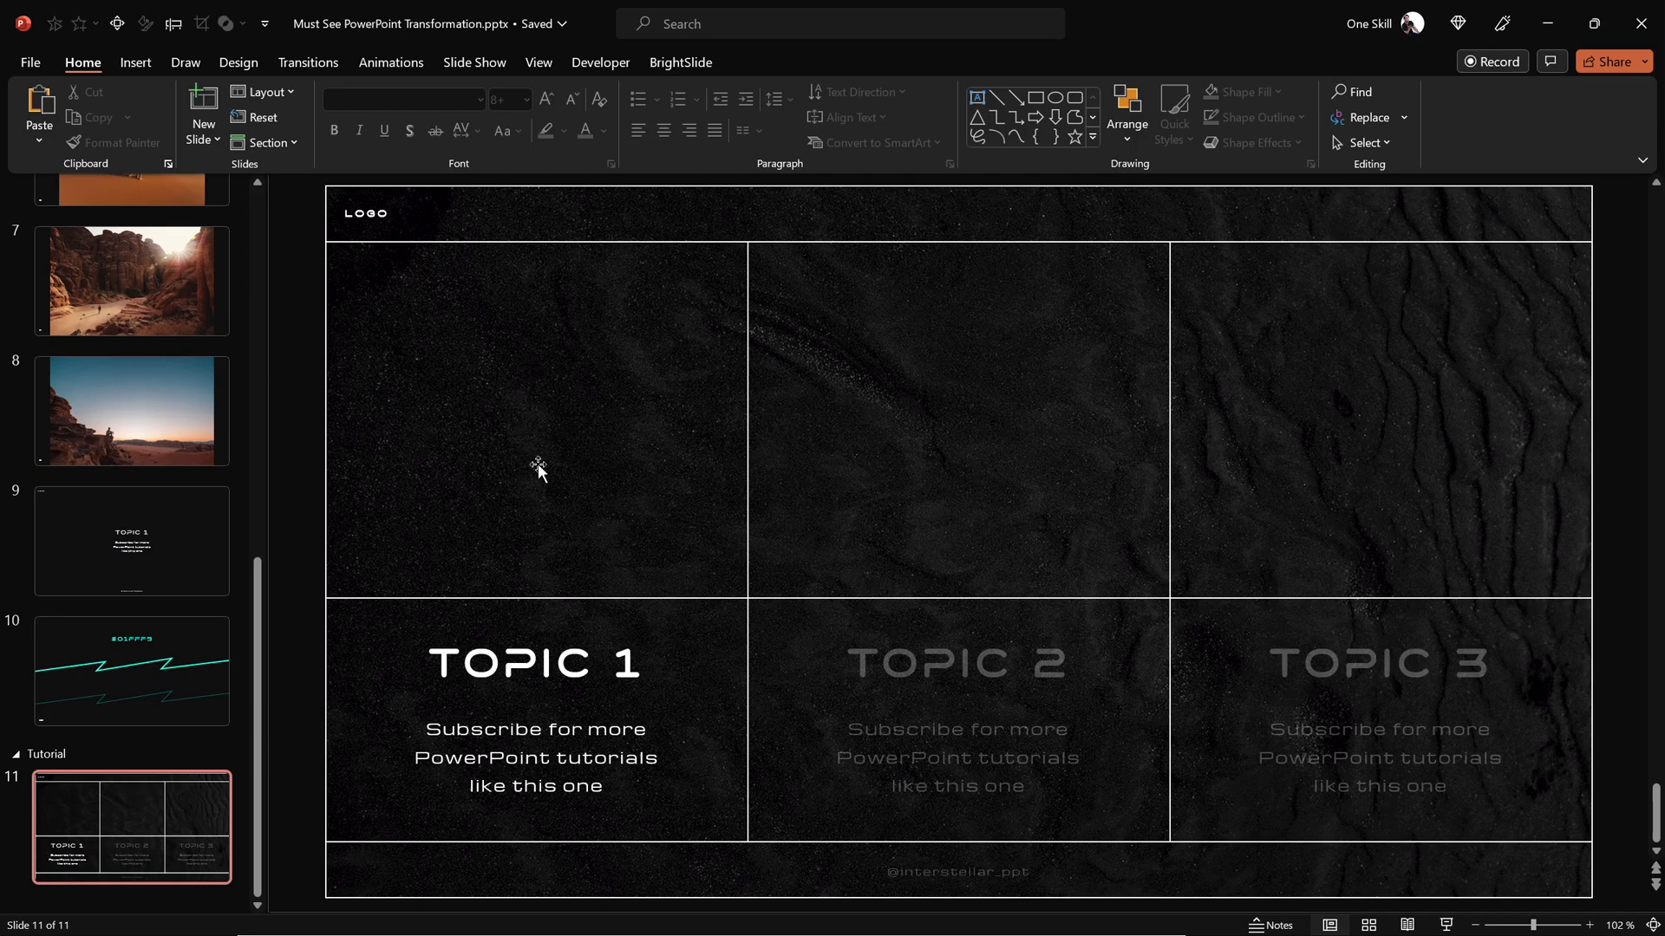
pyautogui.moveTo(250, 562); pyautogui.dragTo(272, 378)
pyautogui.click(151, 574)
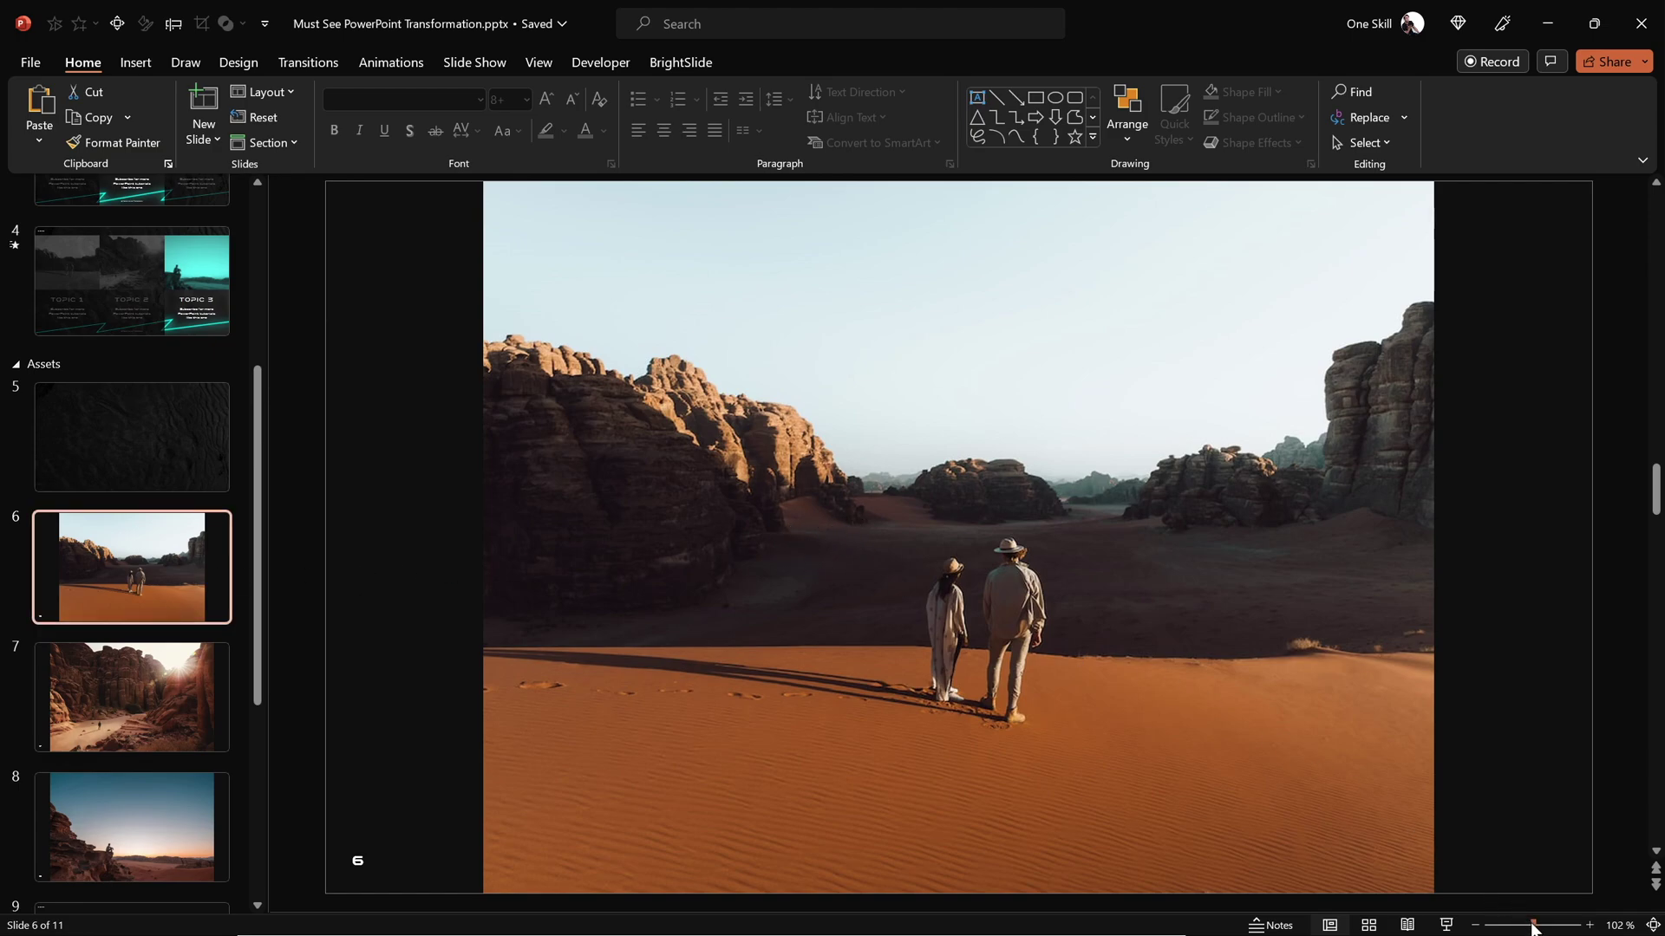
# Paste the desert photo from slide 6 onto slide 11's upper-left area.
pyautogui.moveTo(1533, 928); pyautogui.dragTo(1528, 927)
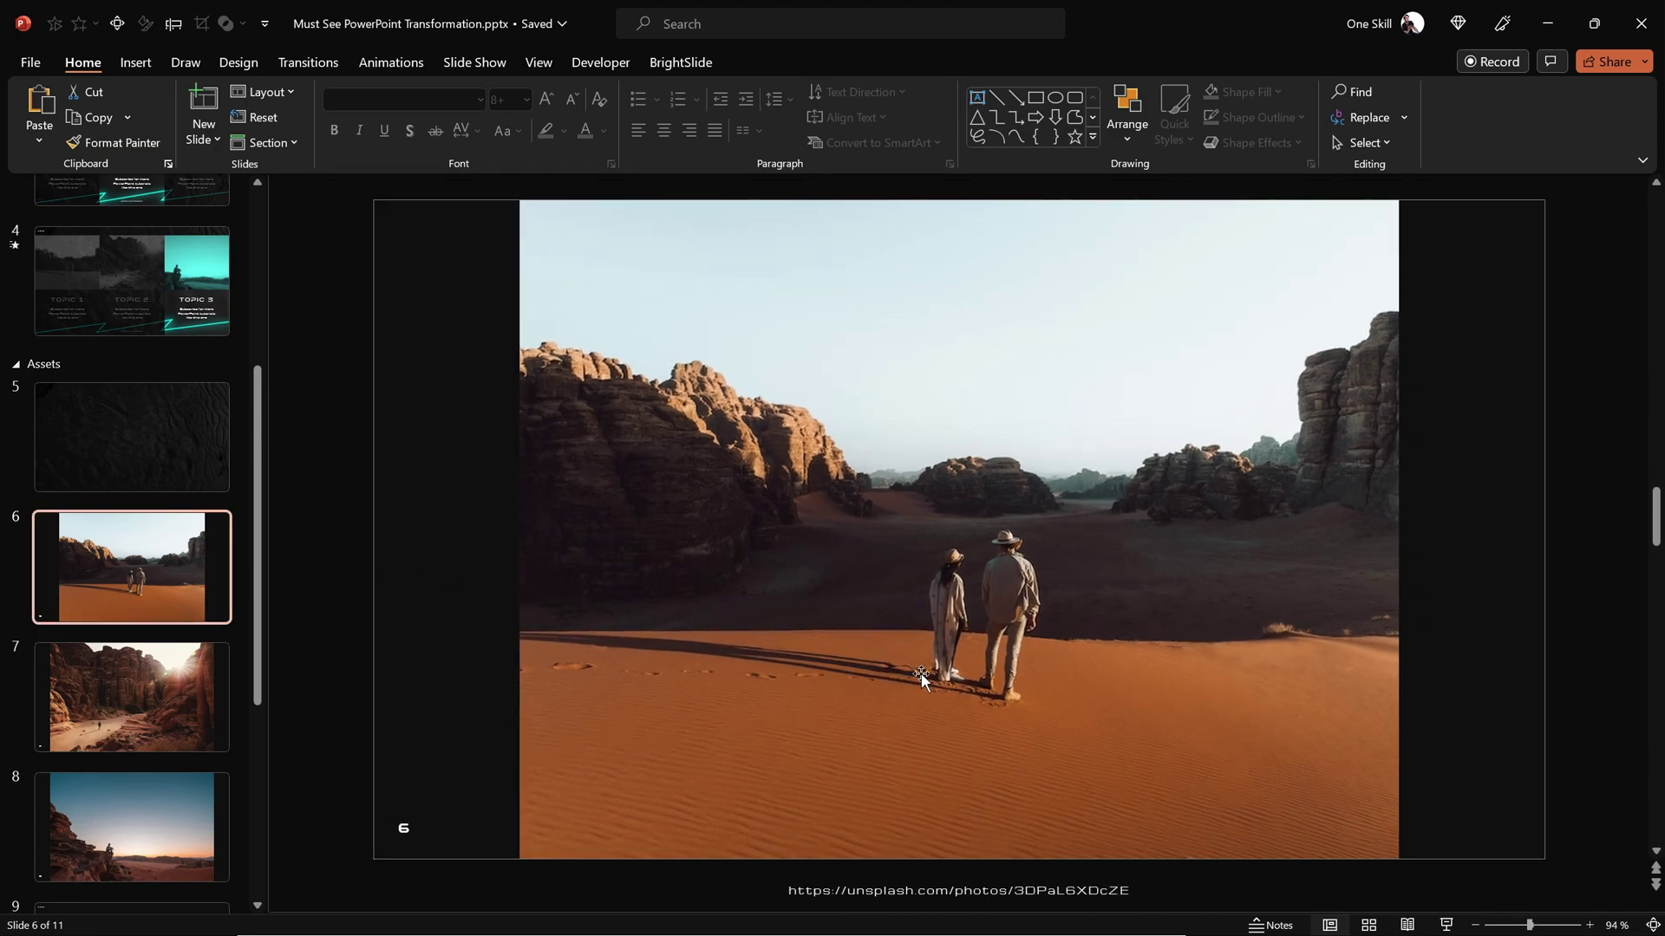
pyautogui.click(869, 607)
pyautogui.hotkey('ctrl', 'c')
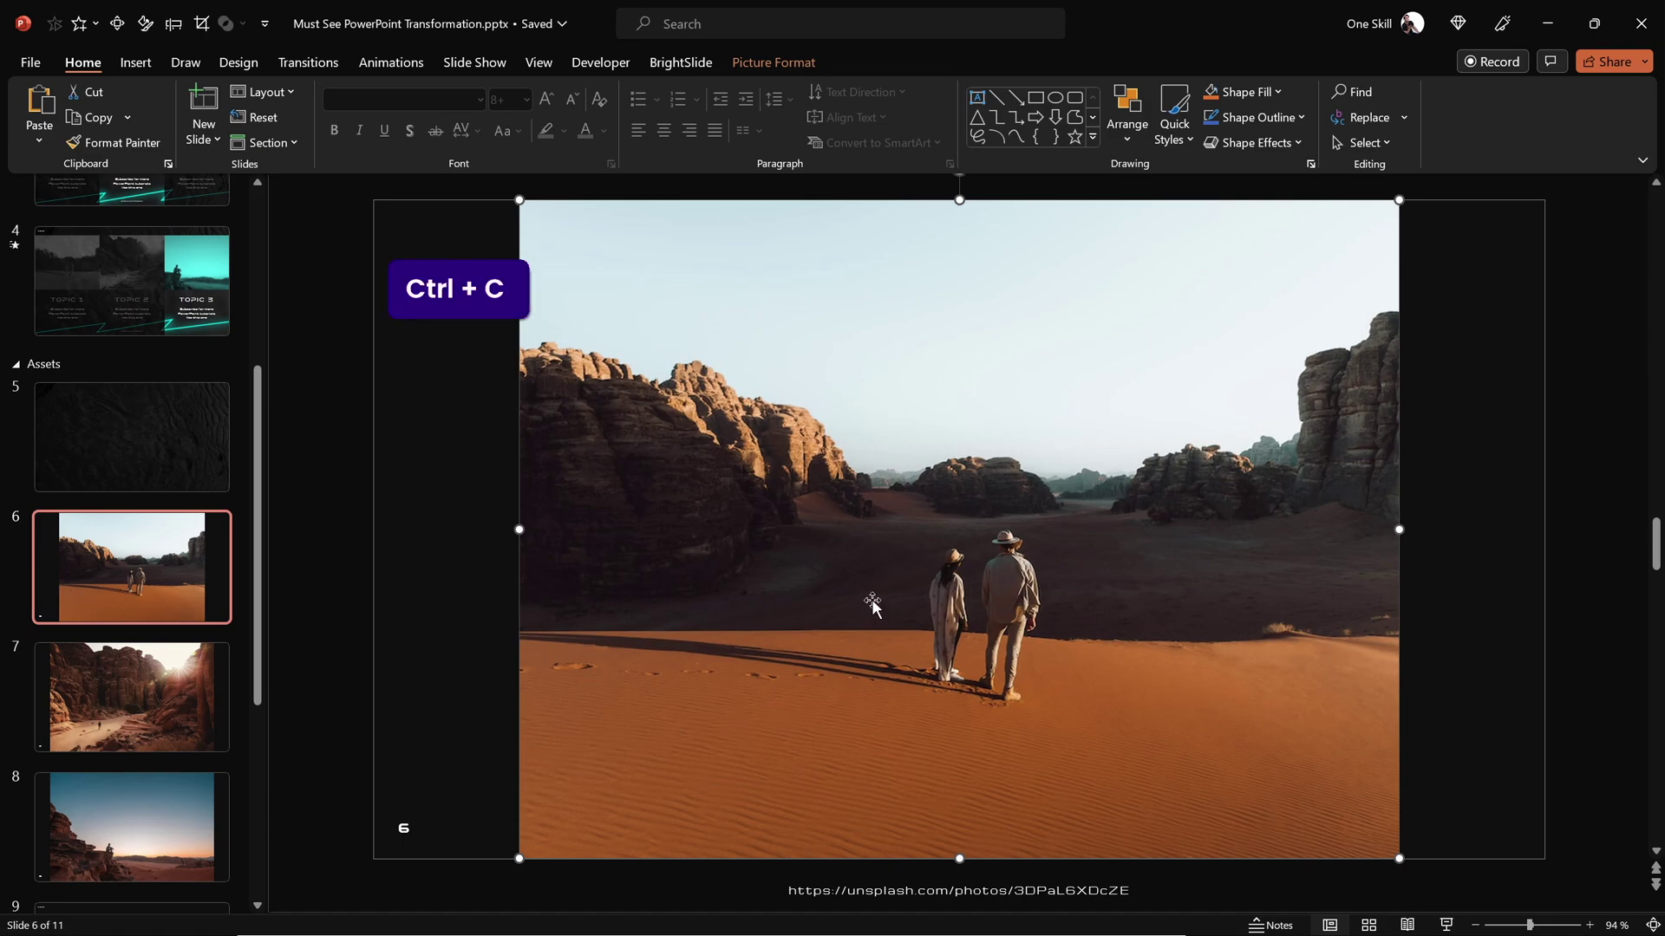
pyautogui.moveTo(260, 605); pyautogui.dragTo(260, 800)
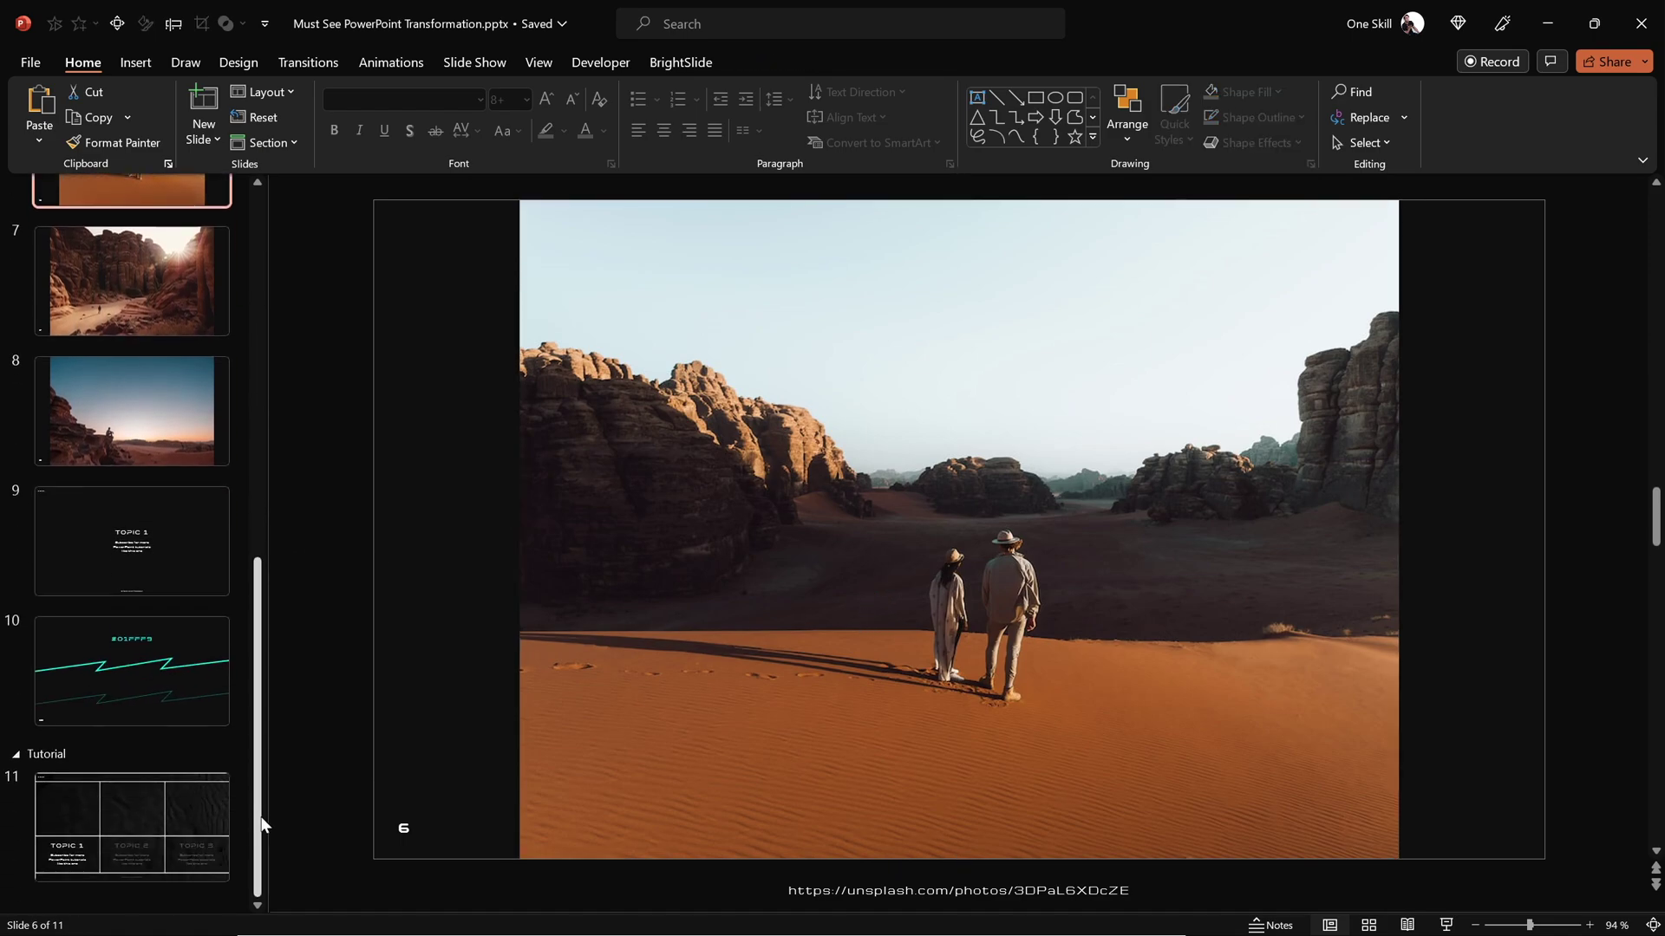
pyautogui.click(192, 815)
pyautogui.hotkey('ctrl', 'v')
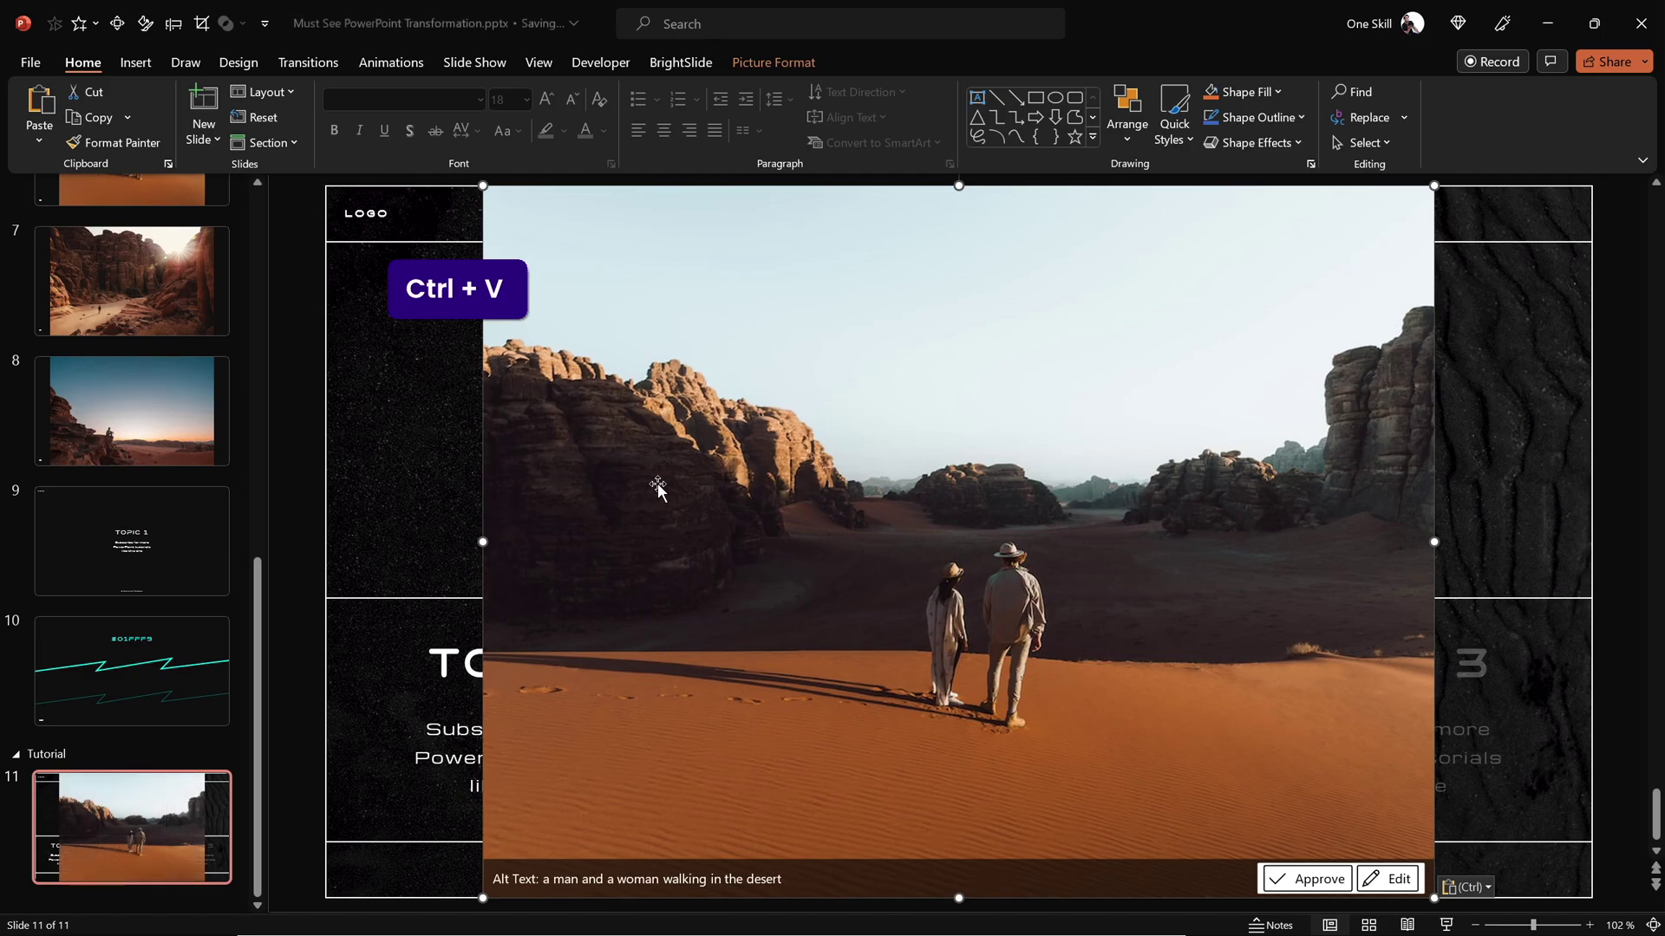
pyautogui.moveTo(1133, 613); pyautogui.dragTo(684, 418)
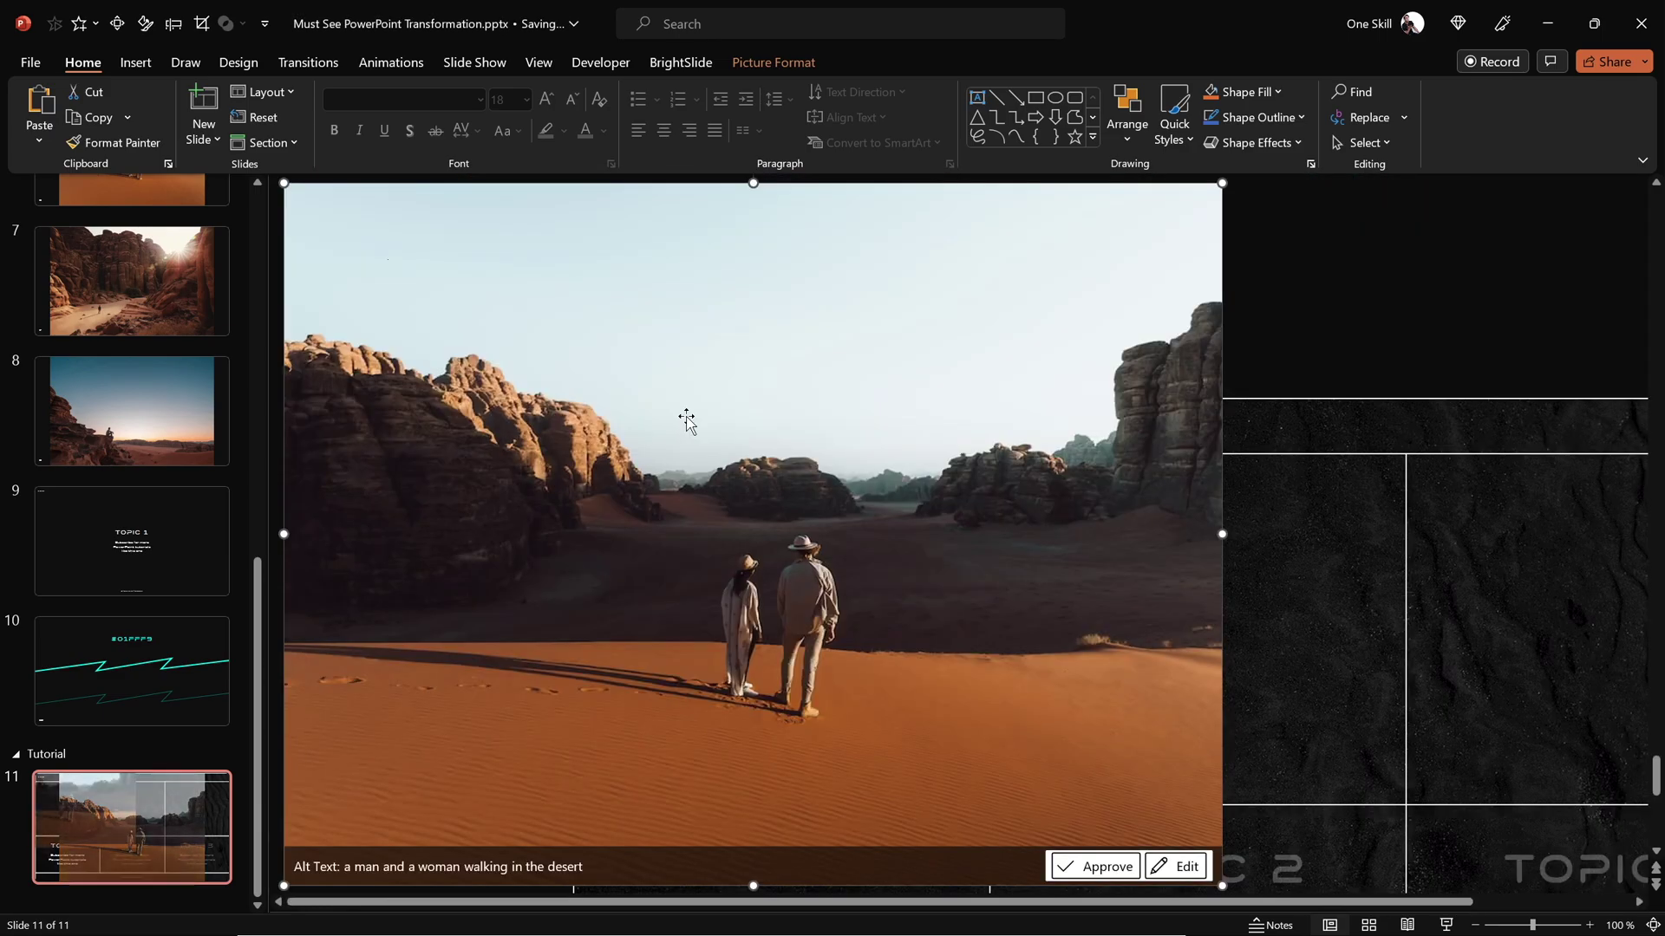
# Send the photo to back and intersect it with the upper-left cell rectangle.
pyautogui.click(1126, 124)
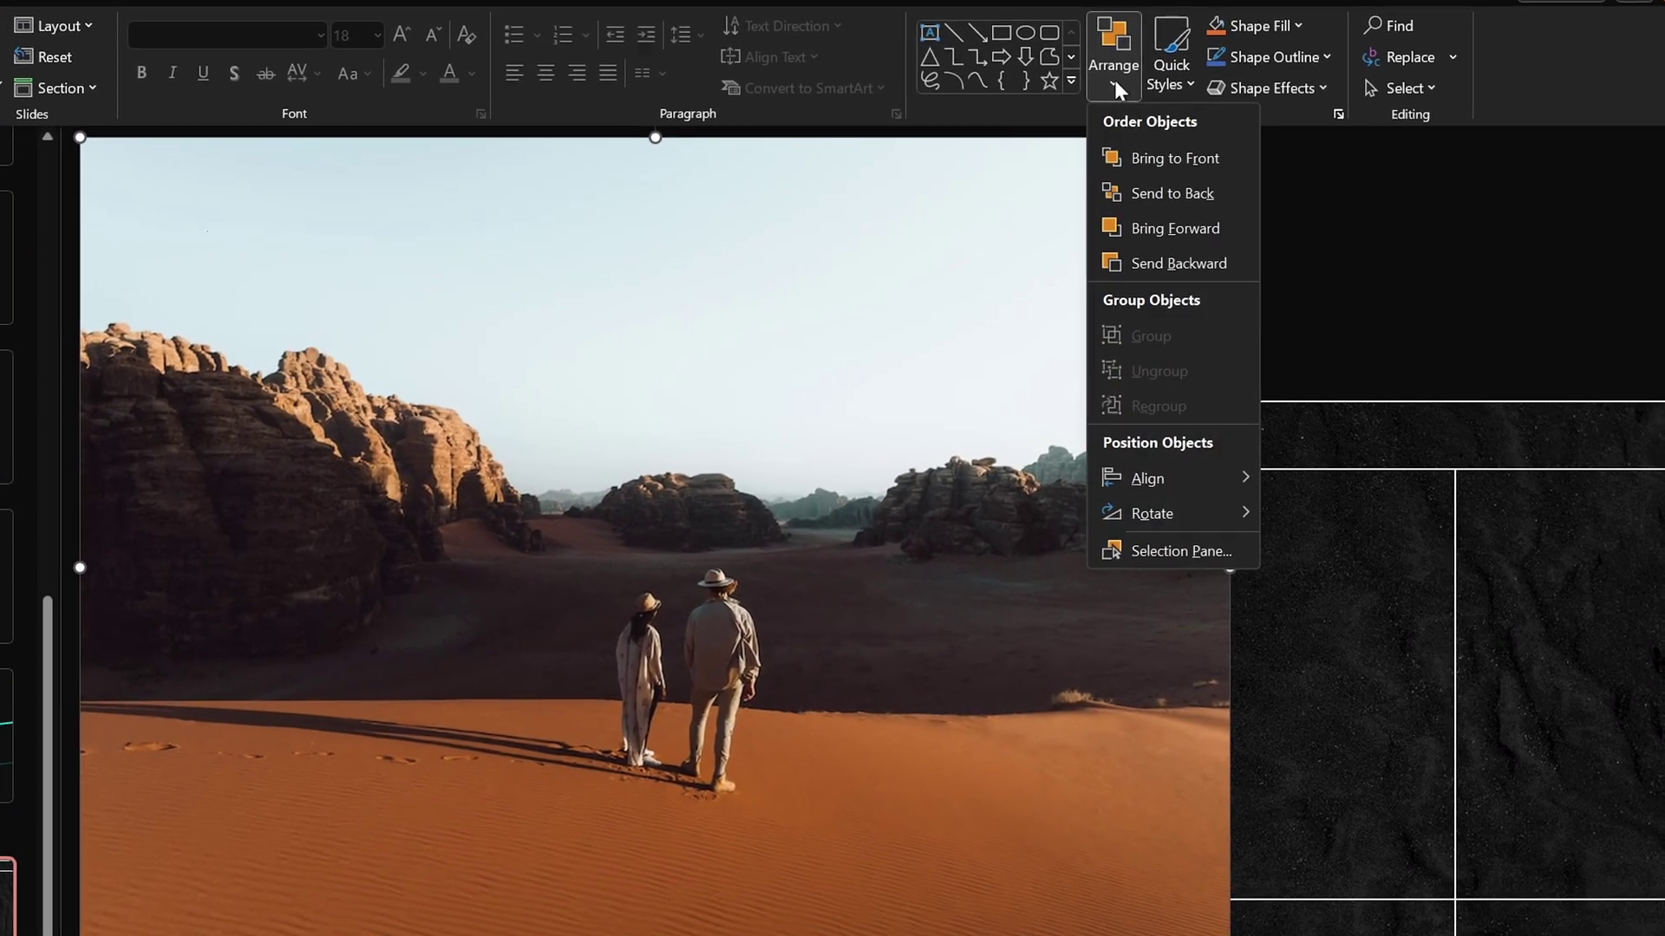
pyautogui.click(1183, 229)
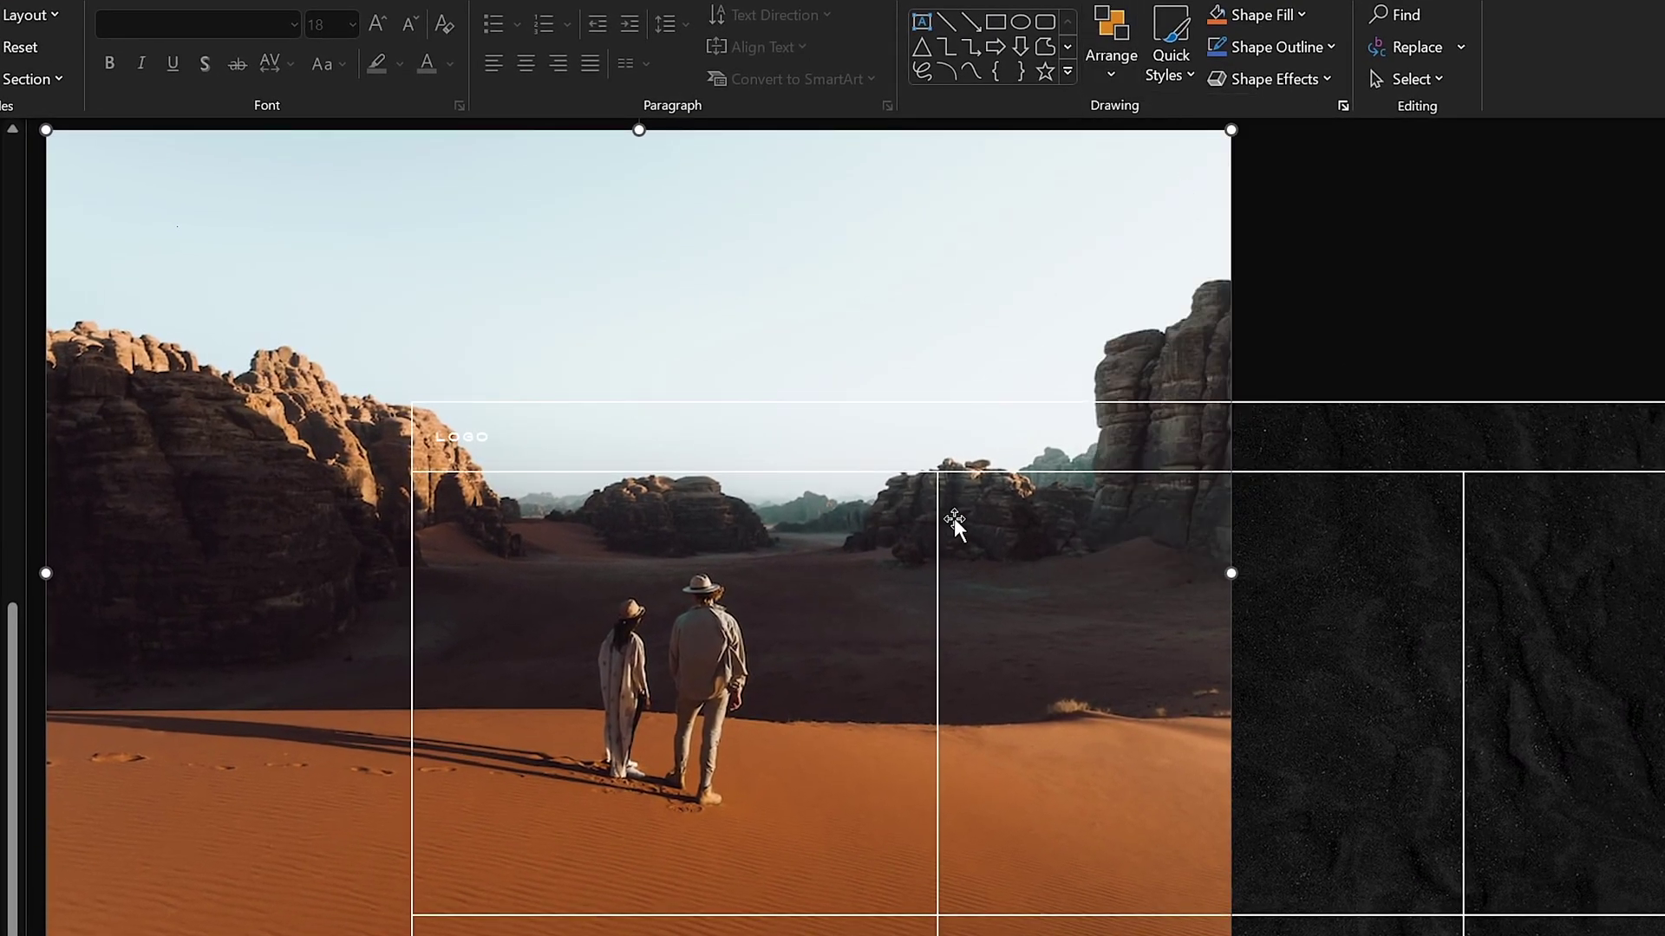
pyautogui.press('shift')
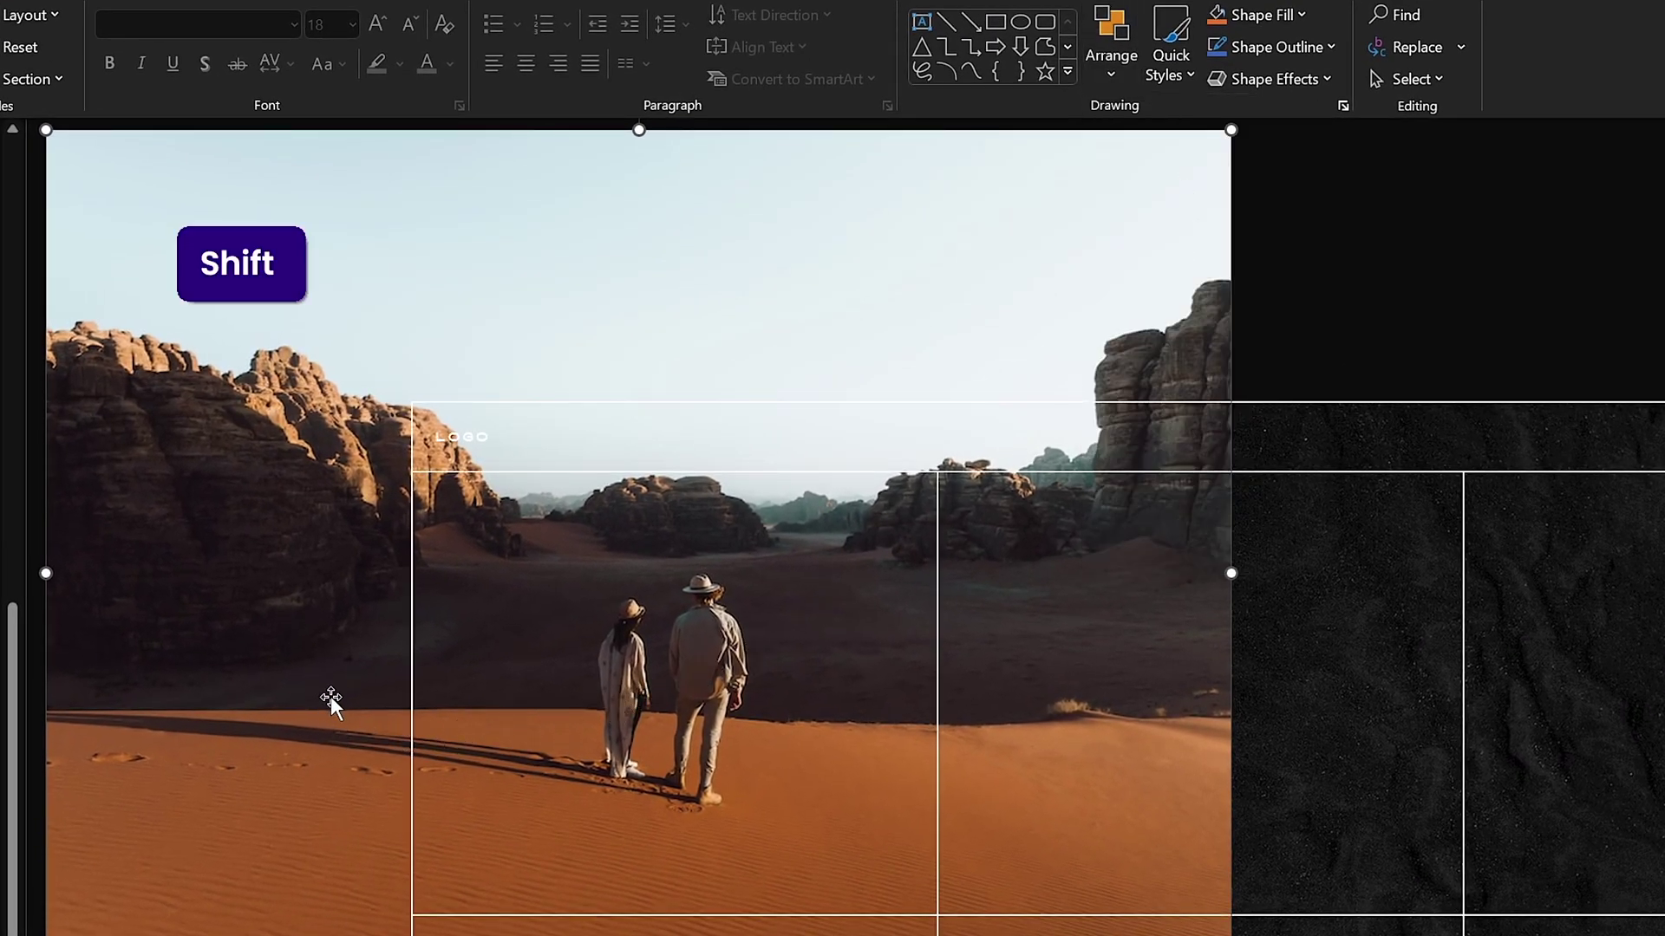
pyautogui.keyDown('shift'); pyautogui.click(531, 681); pyautogui.keyUp('shift')
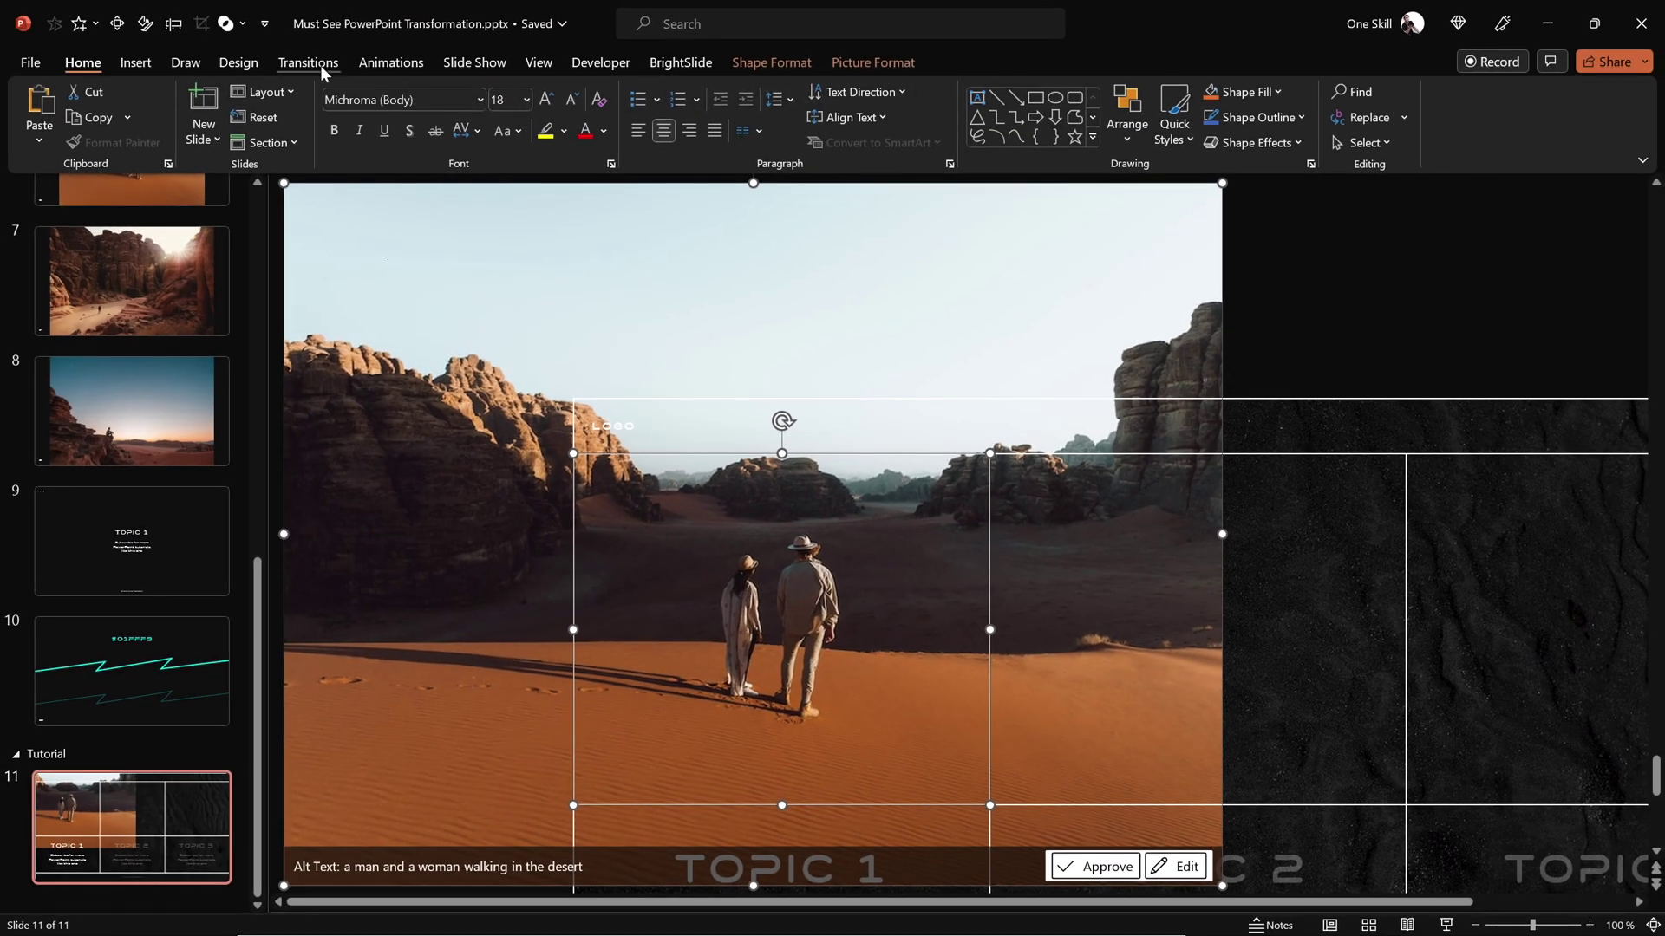
pyautogui.click(242, 24)
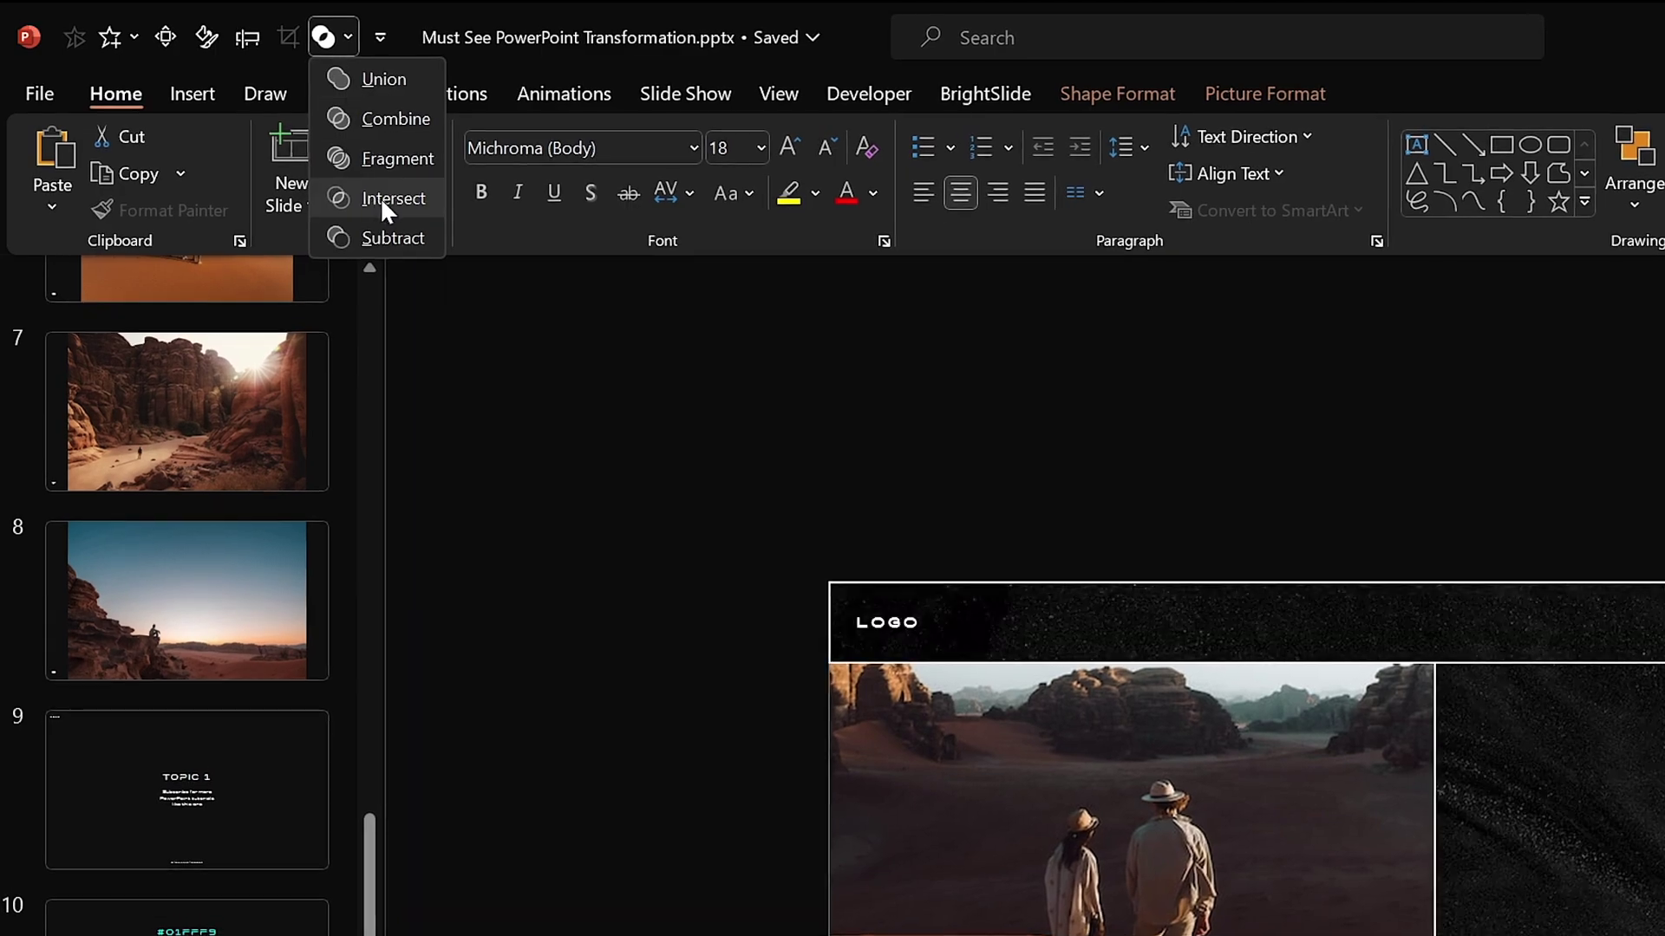
pyautogui.click(262, 134)
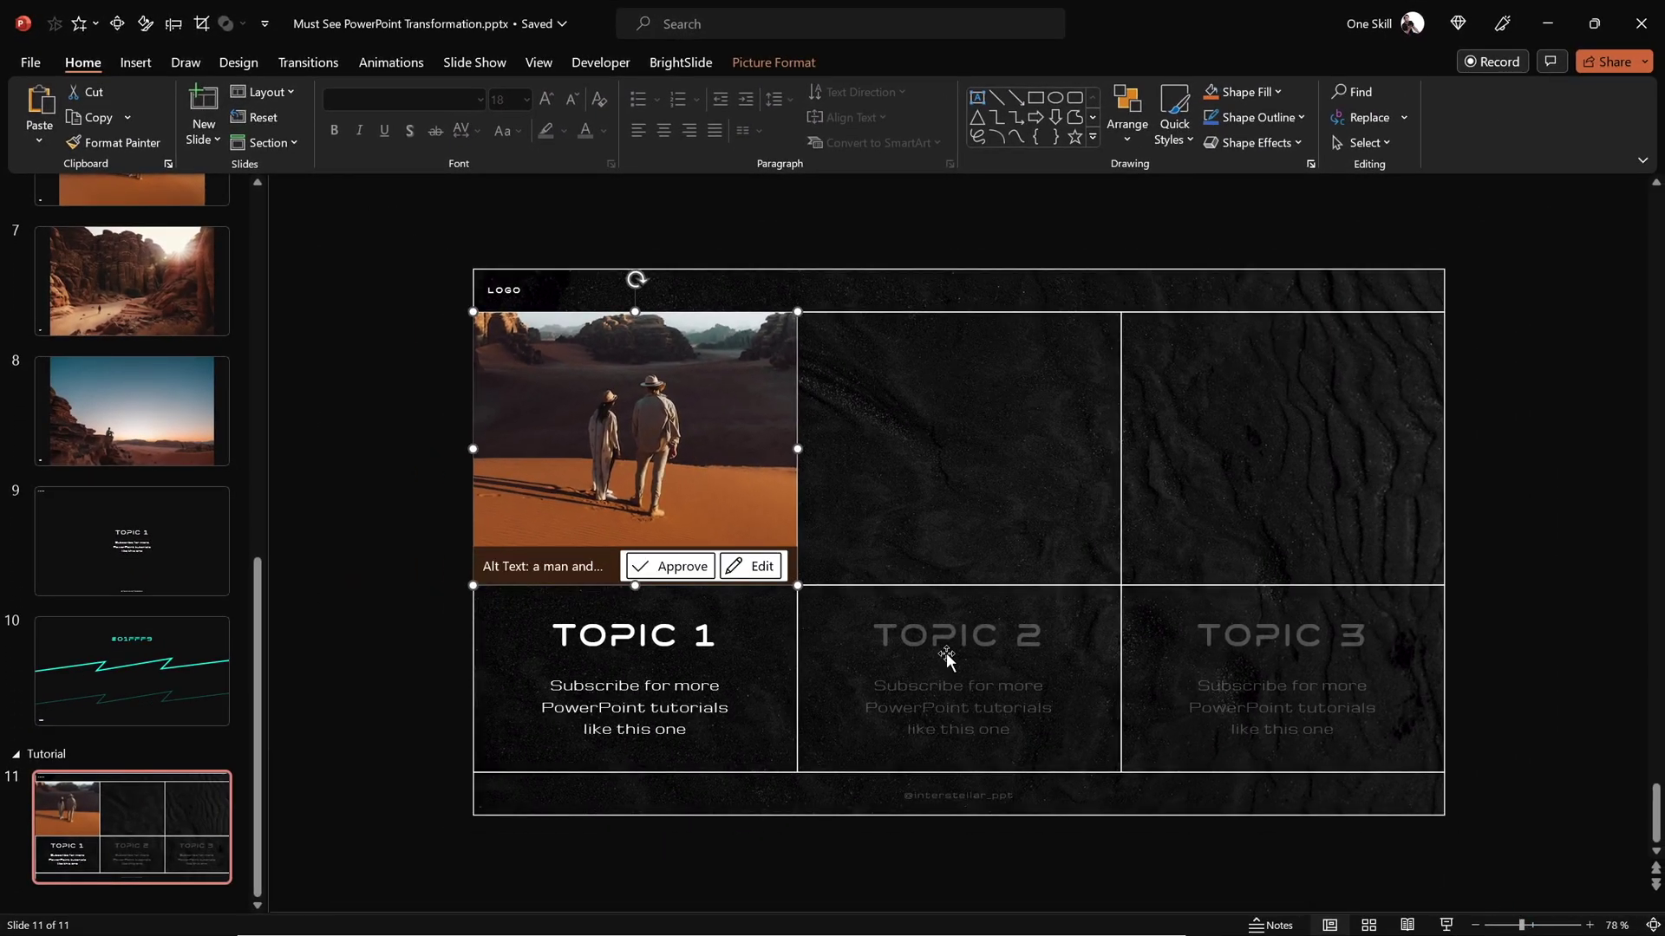
# Re-crop the desert photo to show more sky, then open Format Picture.
pyautogui.click(776, 69)
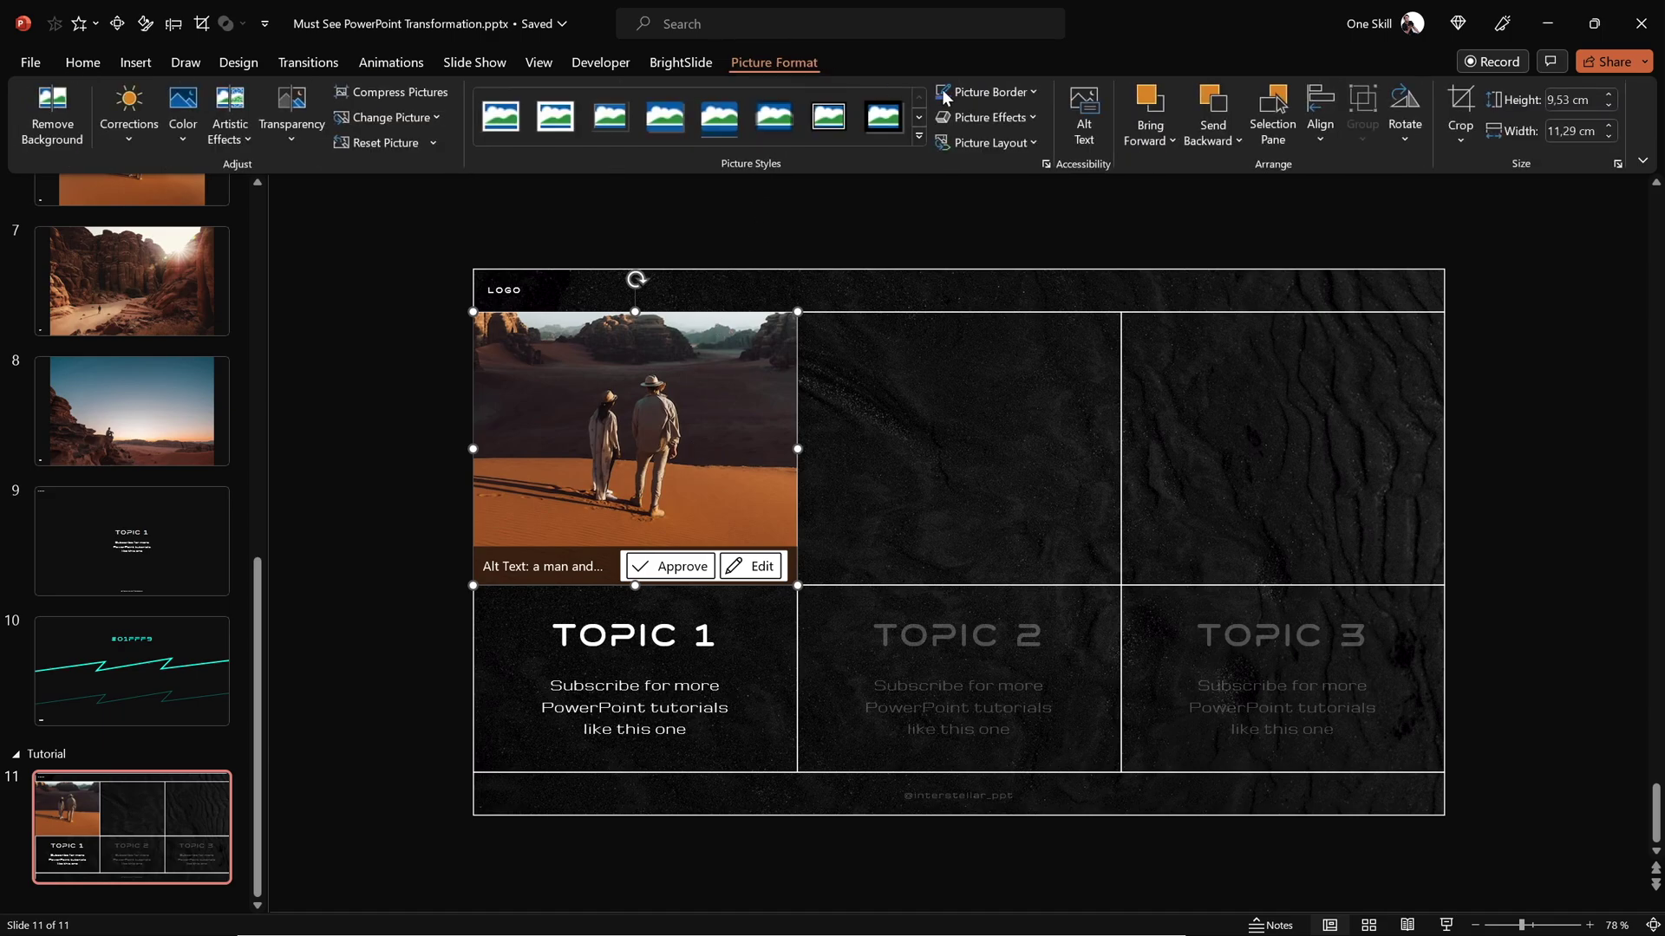
pyautogui.click(1461, 104)
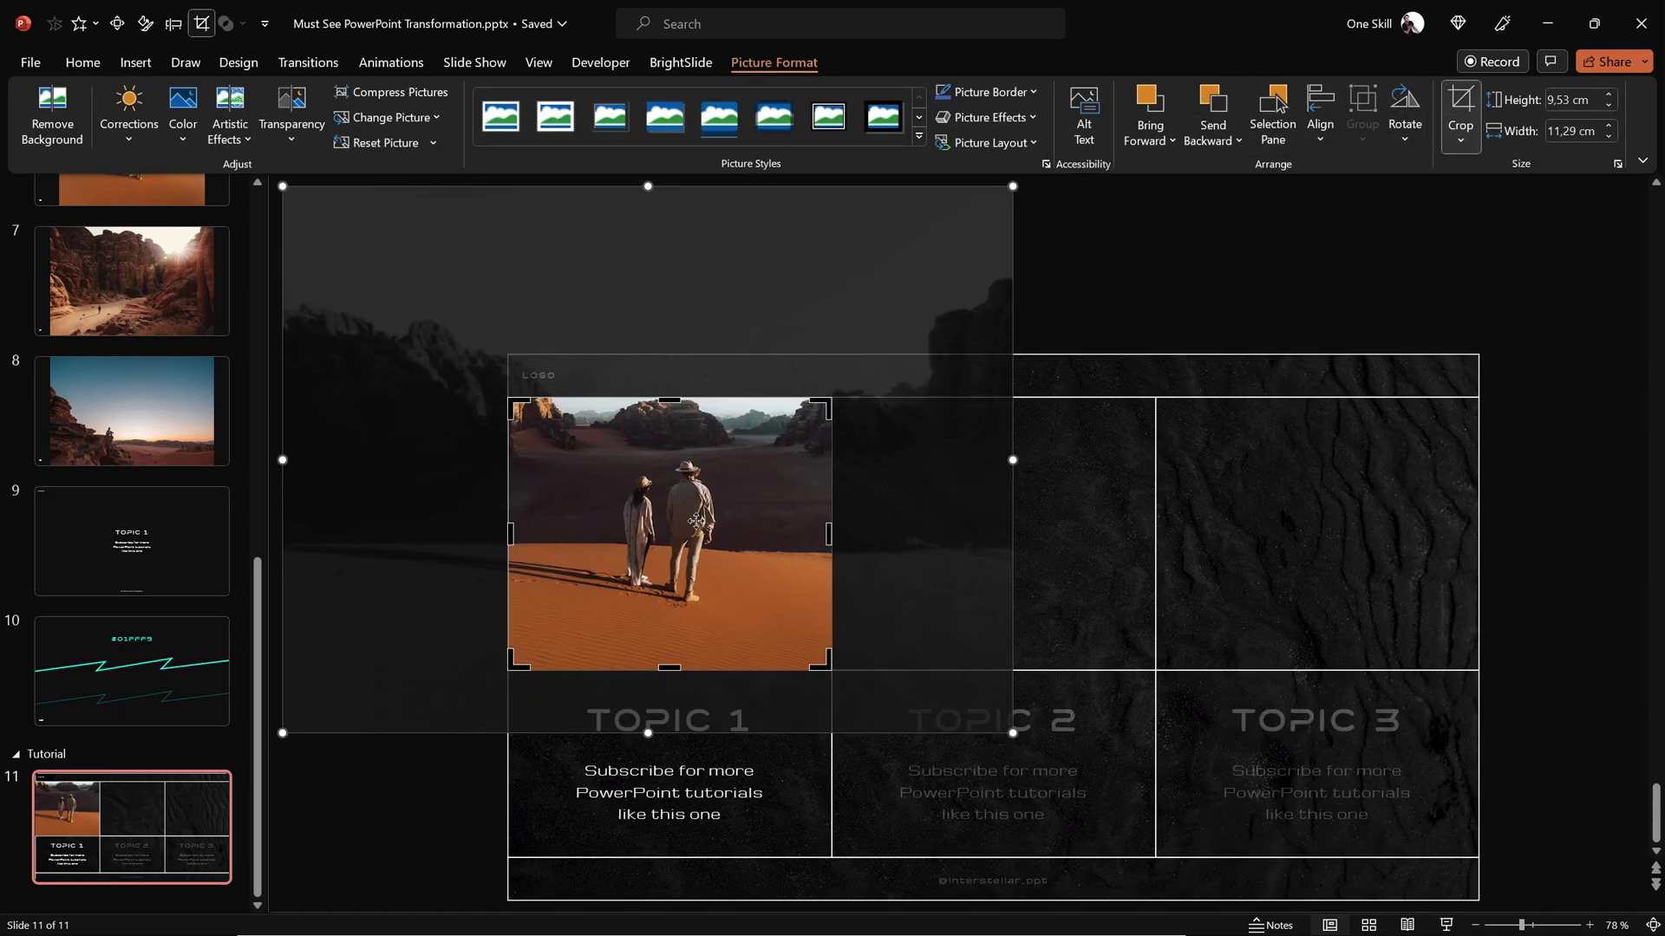
pyautogui.moveTo(677, 505); pyautogui.dragTo(675, 491)
pyautogui.click(1461, 102)
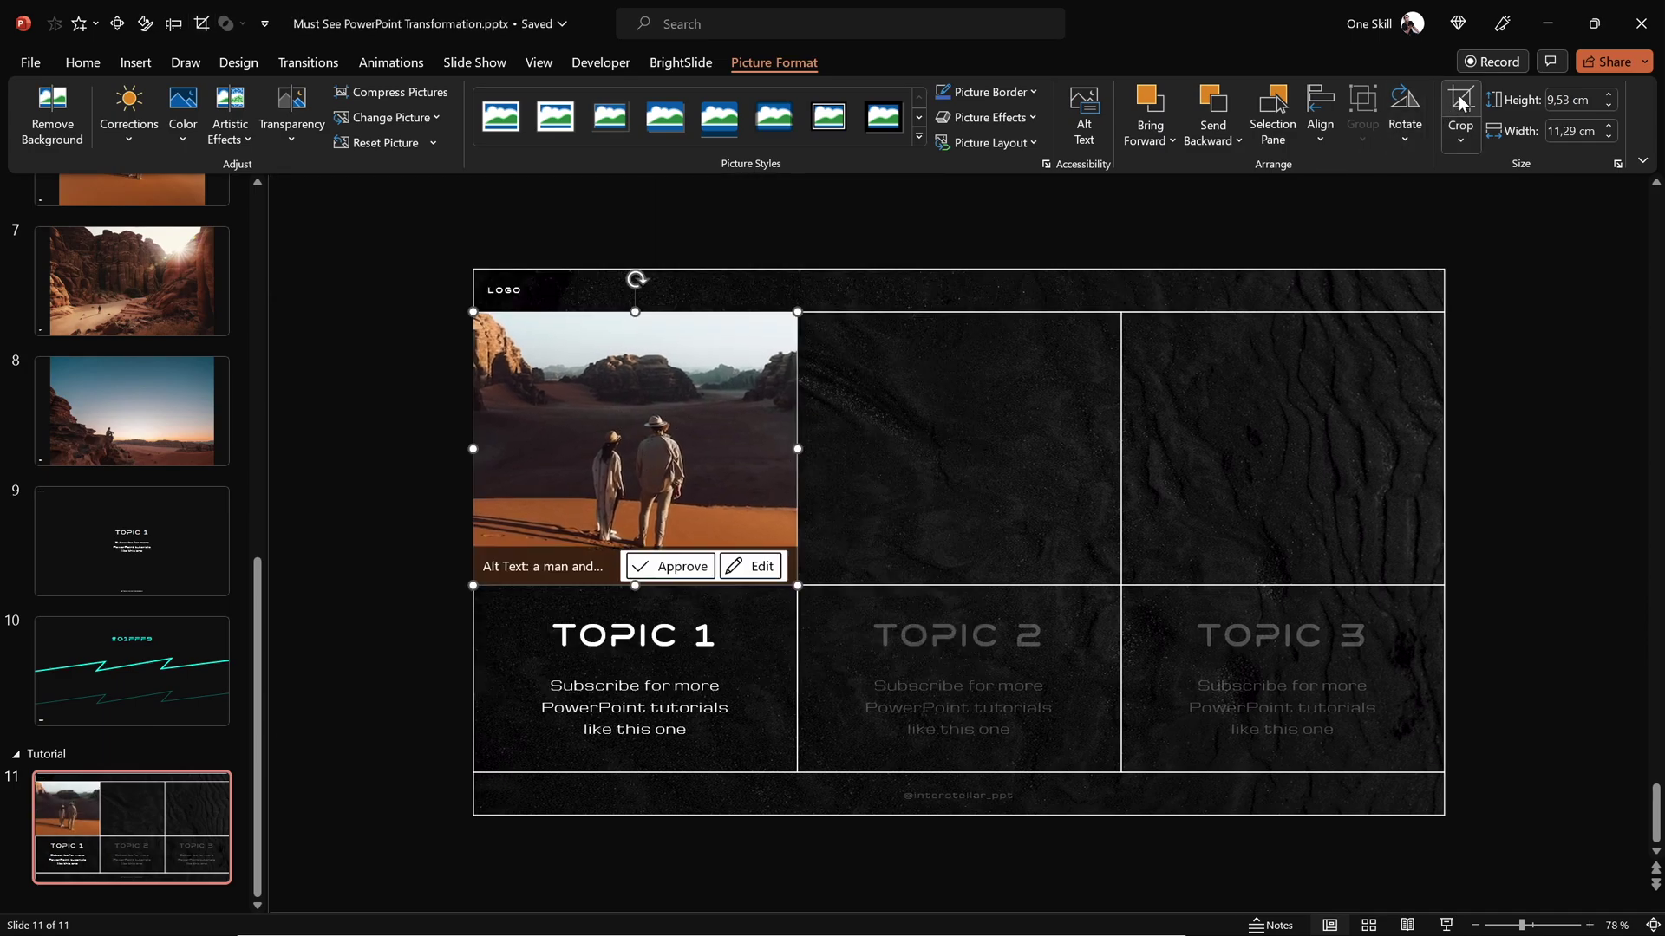
pyautogui.click(1014, 201)
pyautogui.rightClick(701, 404)
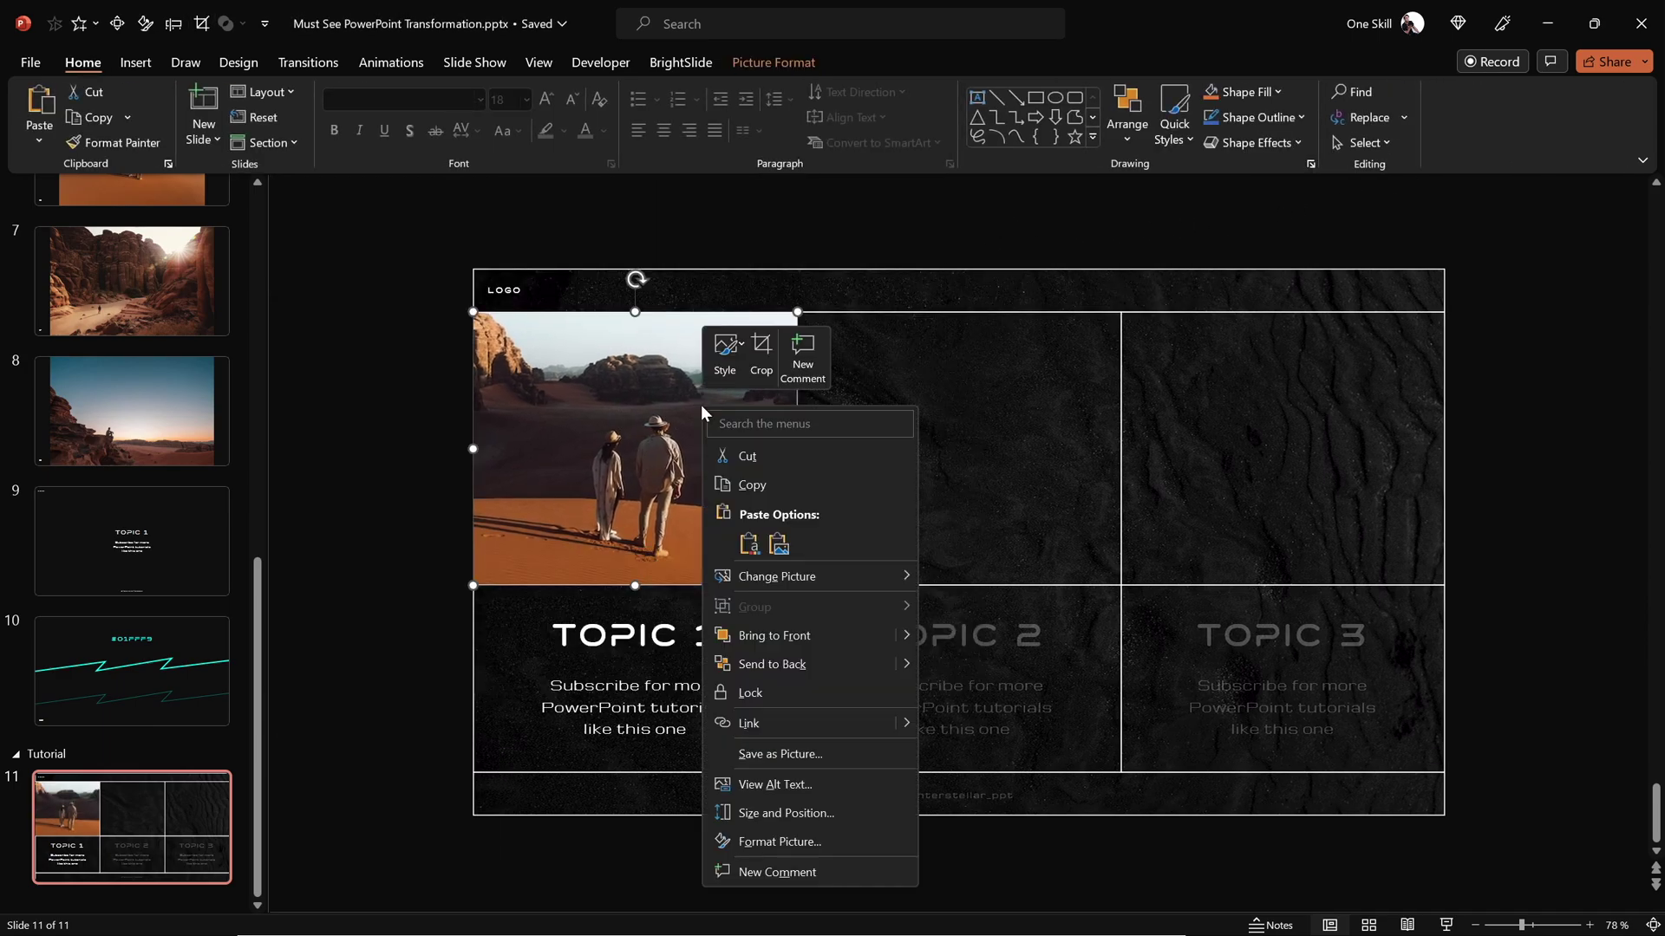
pyautogui.click(800, 839)
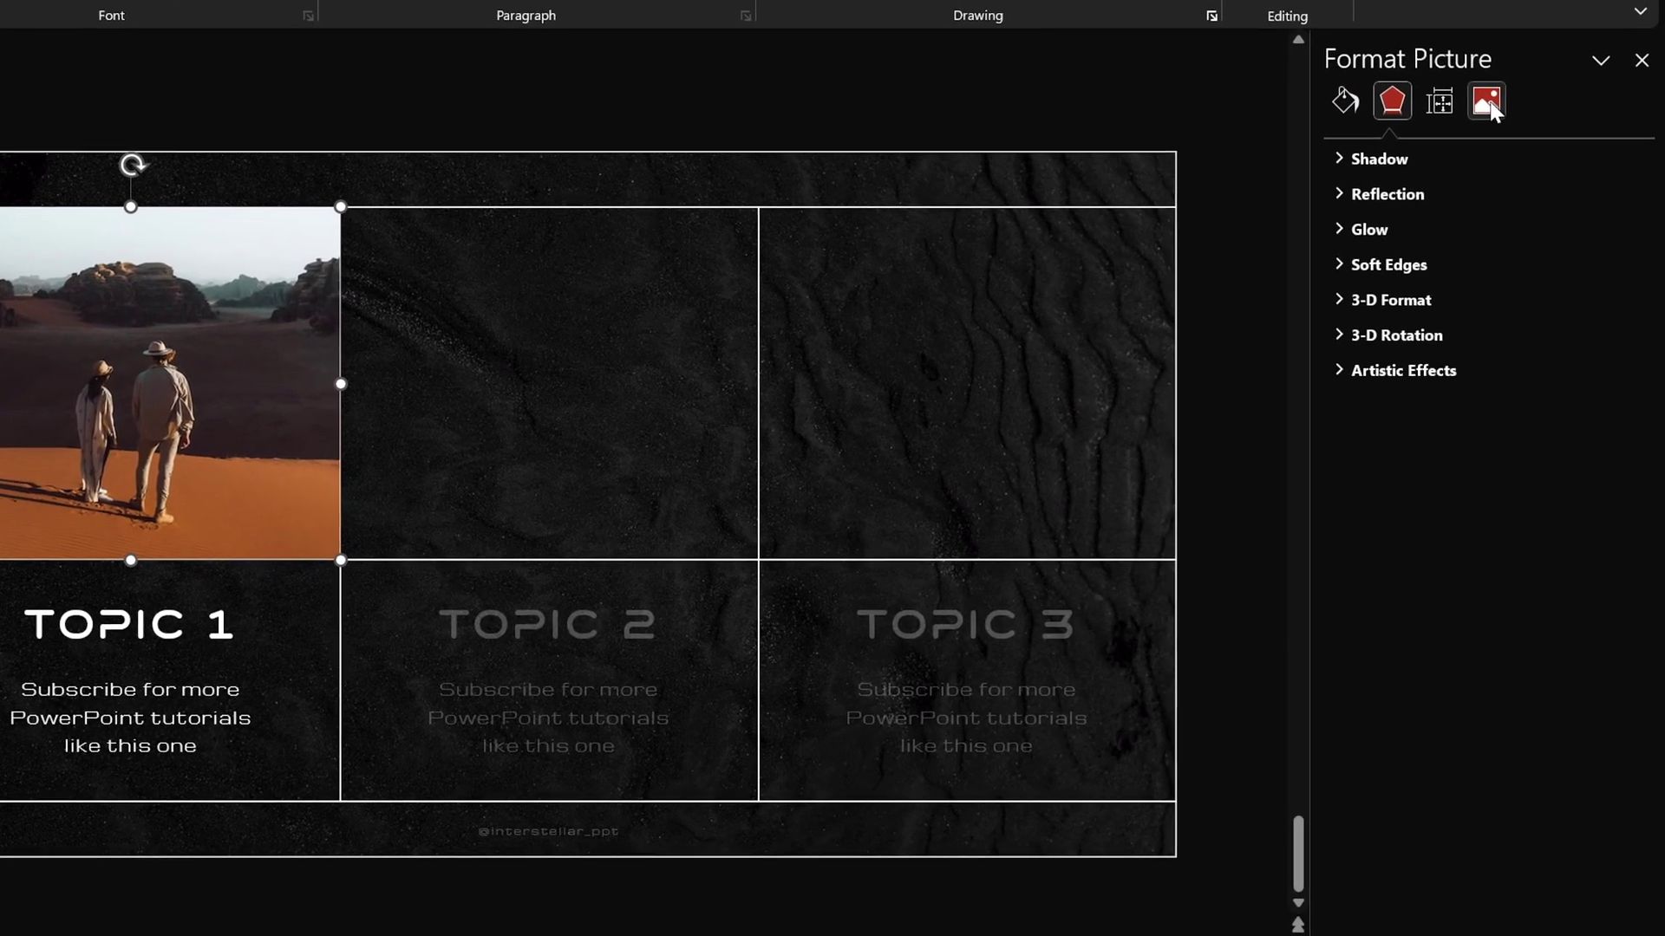
# Set the desert photo's contrast to 20% and saturation to 0%.
pyautogui.click(1520, 219)
pyautogui.click(1324, 137)
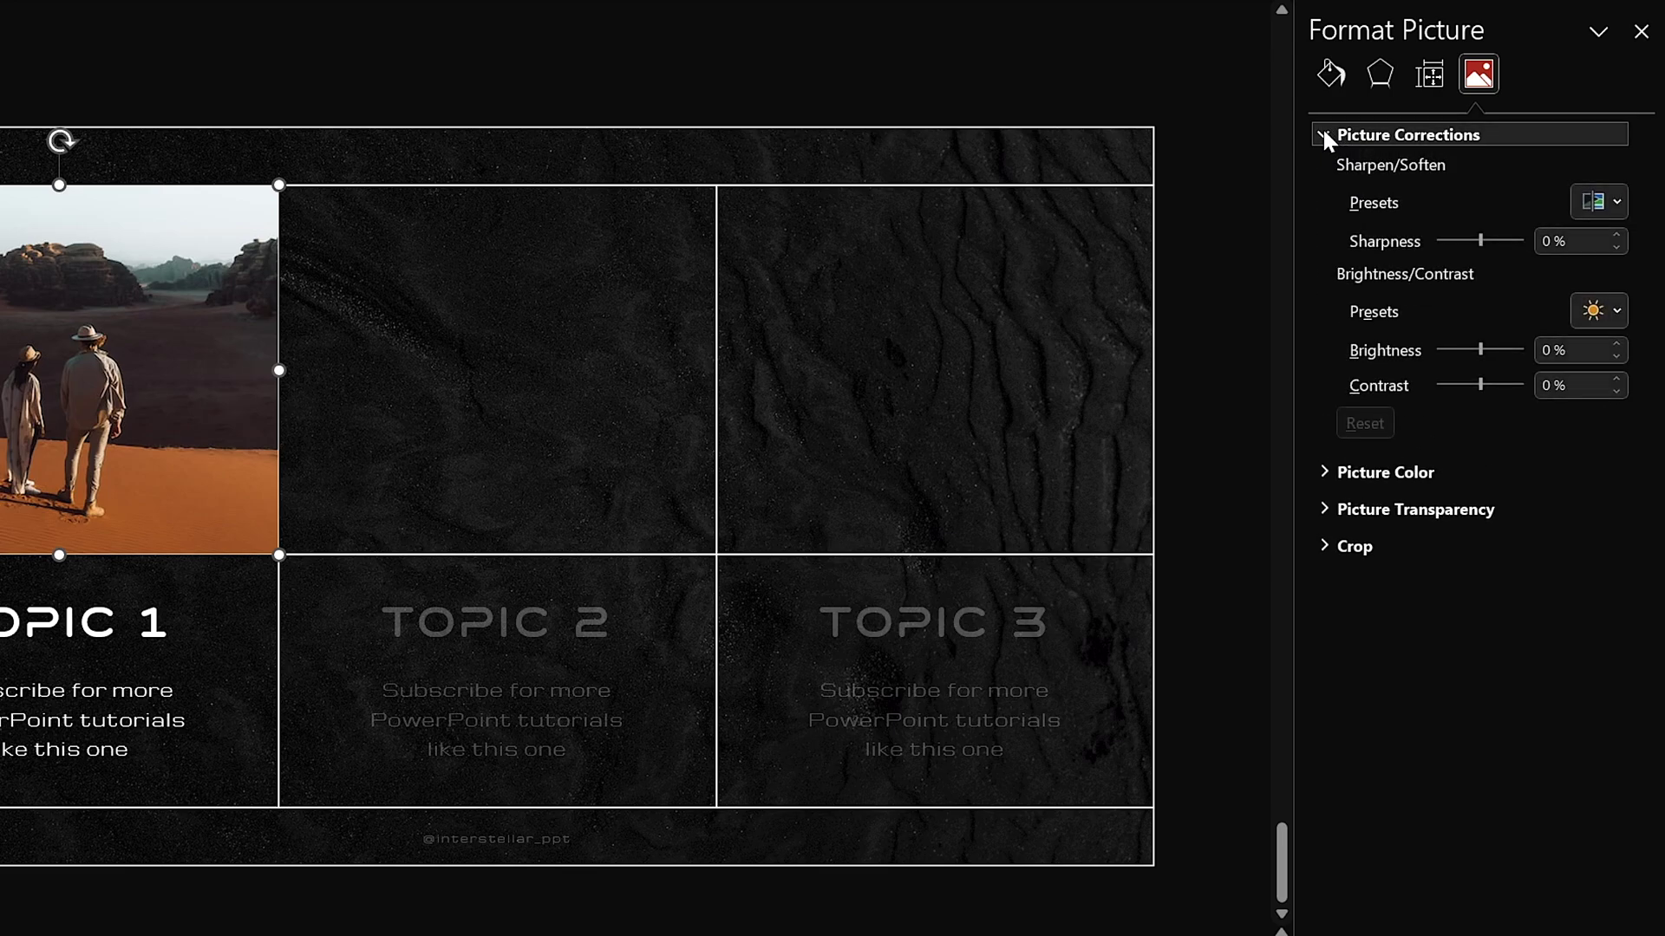
pyautogui.moveTo(1570, 388); pyautogui.dragTo(1492, 388)
pyautogui.write('20')
pyautogui.press('Return')
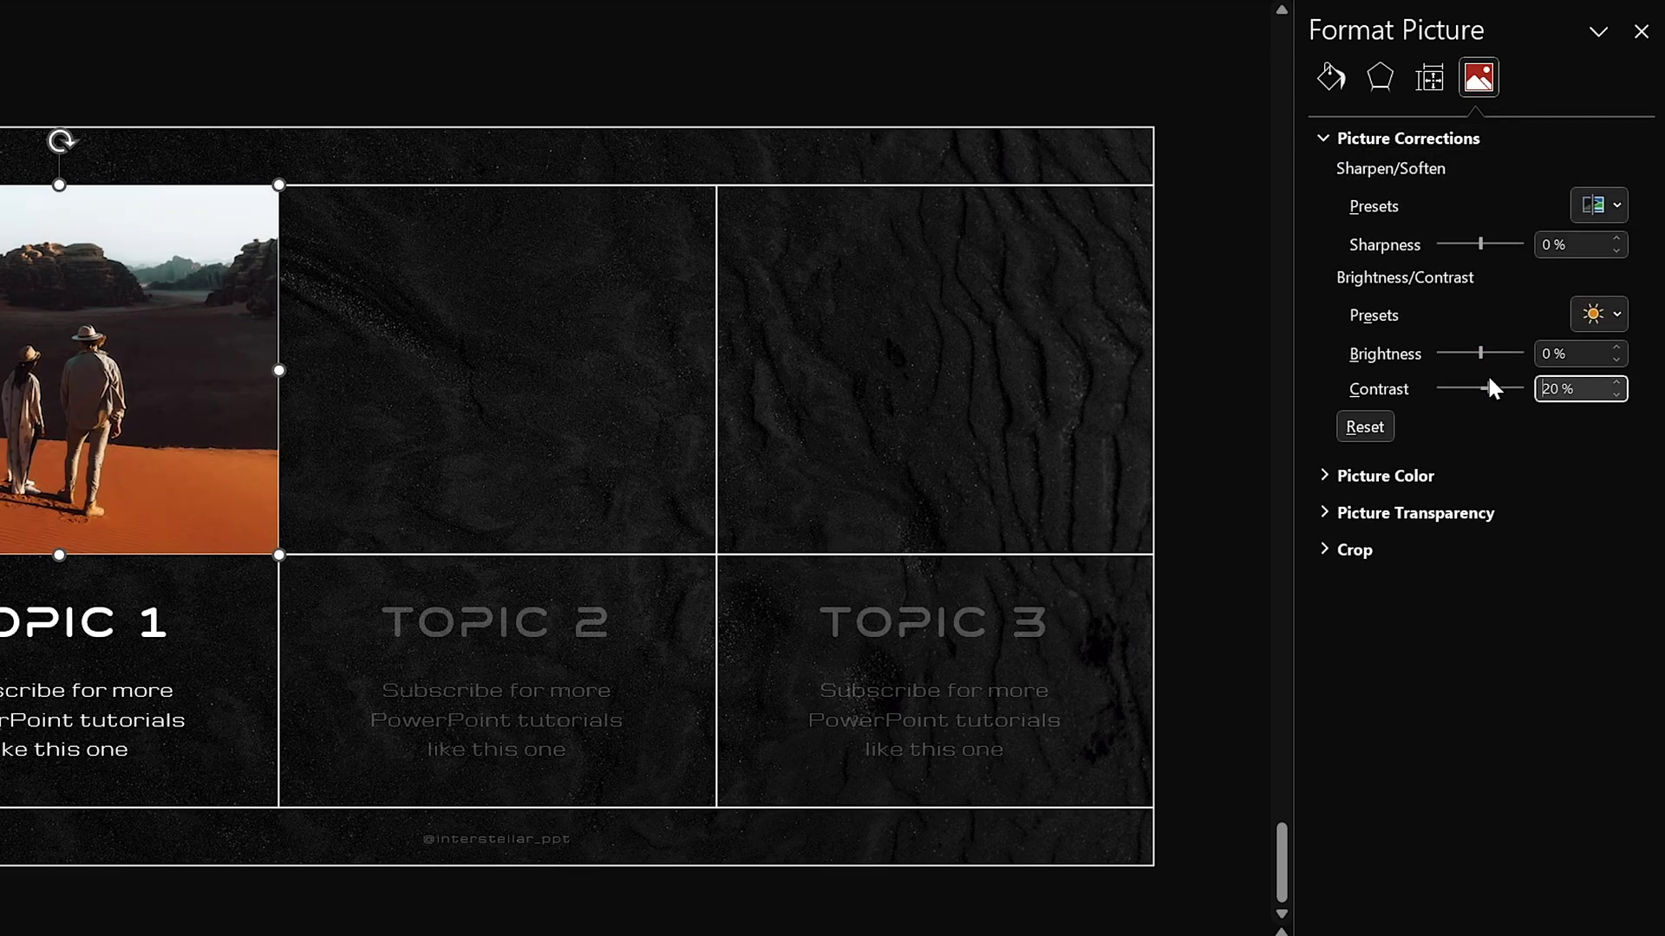
pyautogui.click(1321, 479)
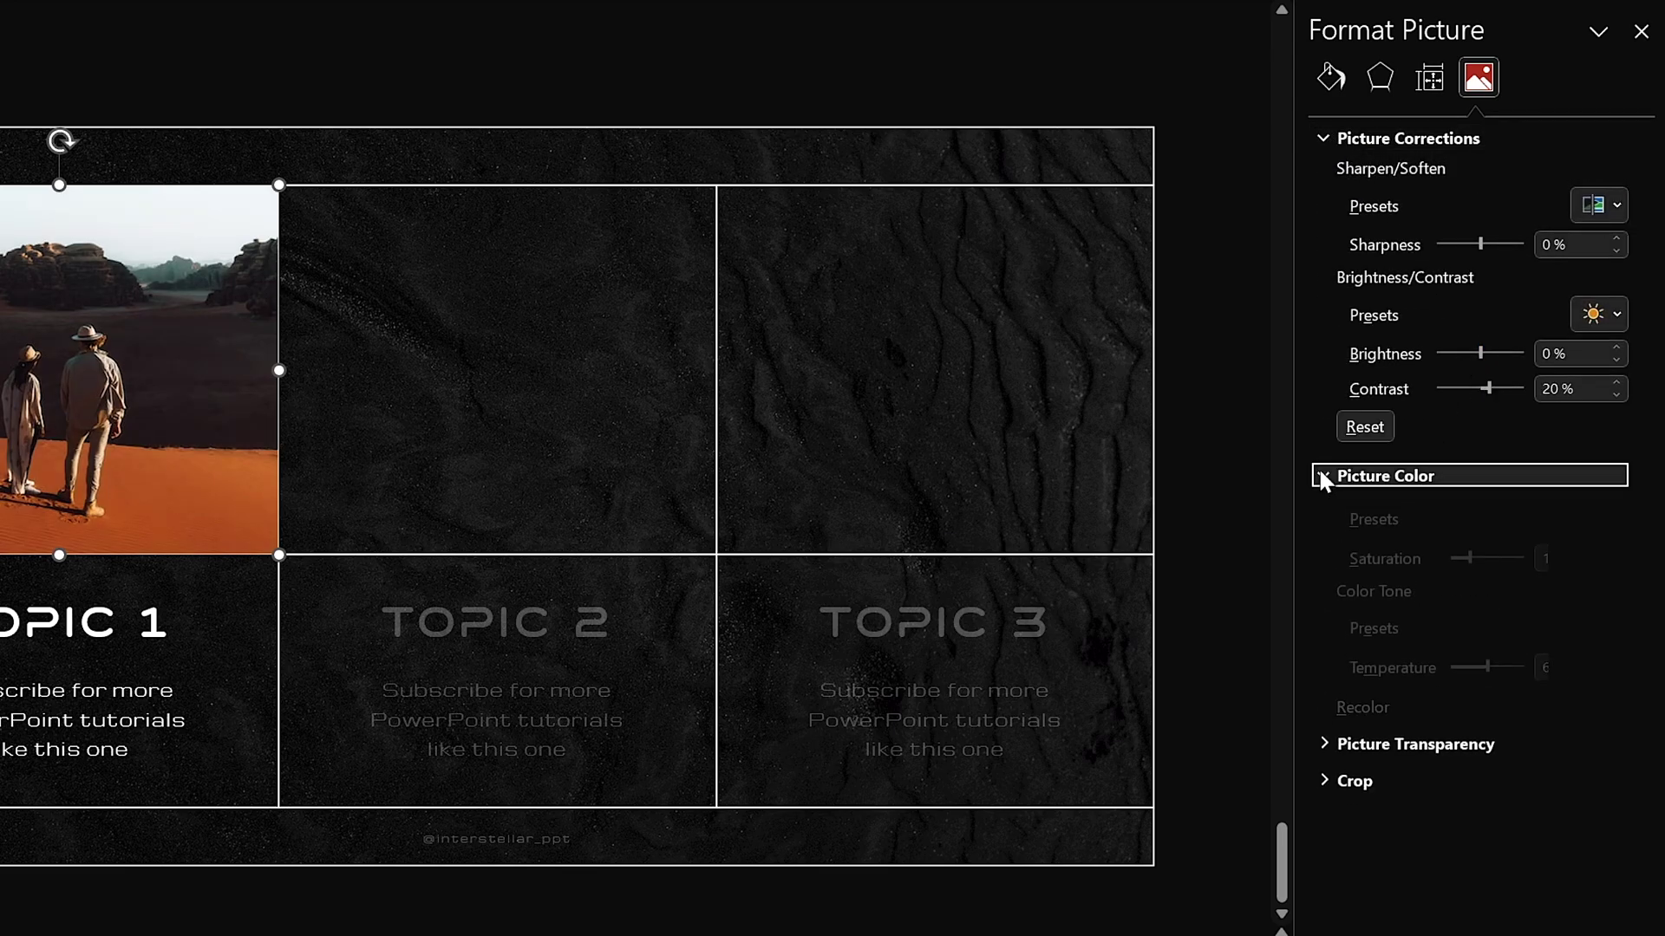
pyautogui.moveTo(1468, 579); pyautogui.dragTo(1371, 580)
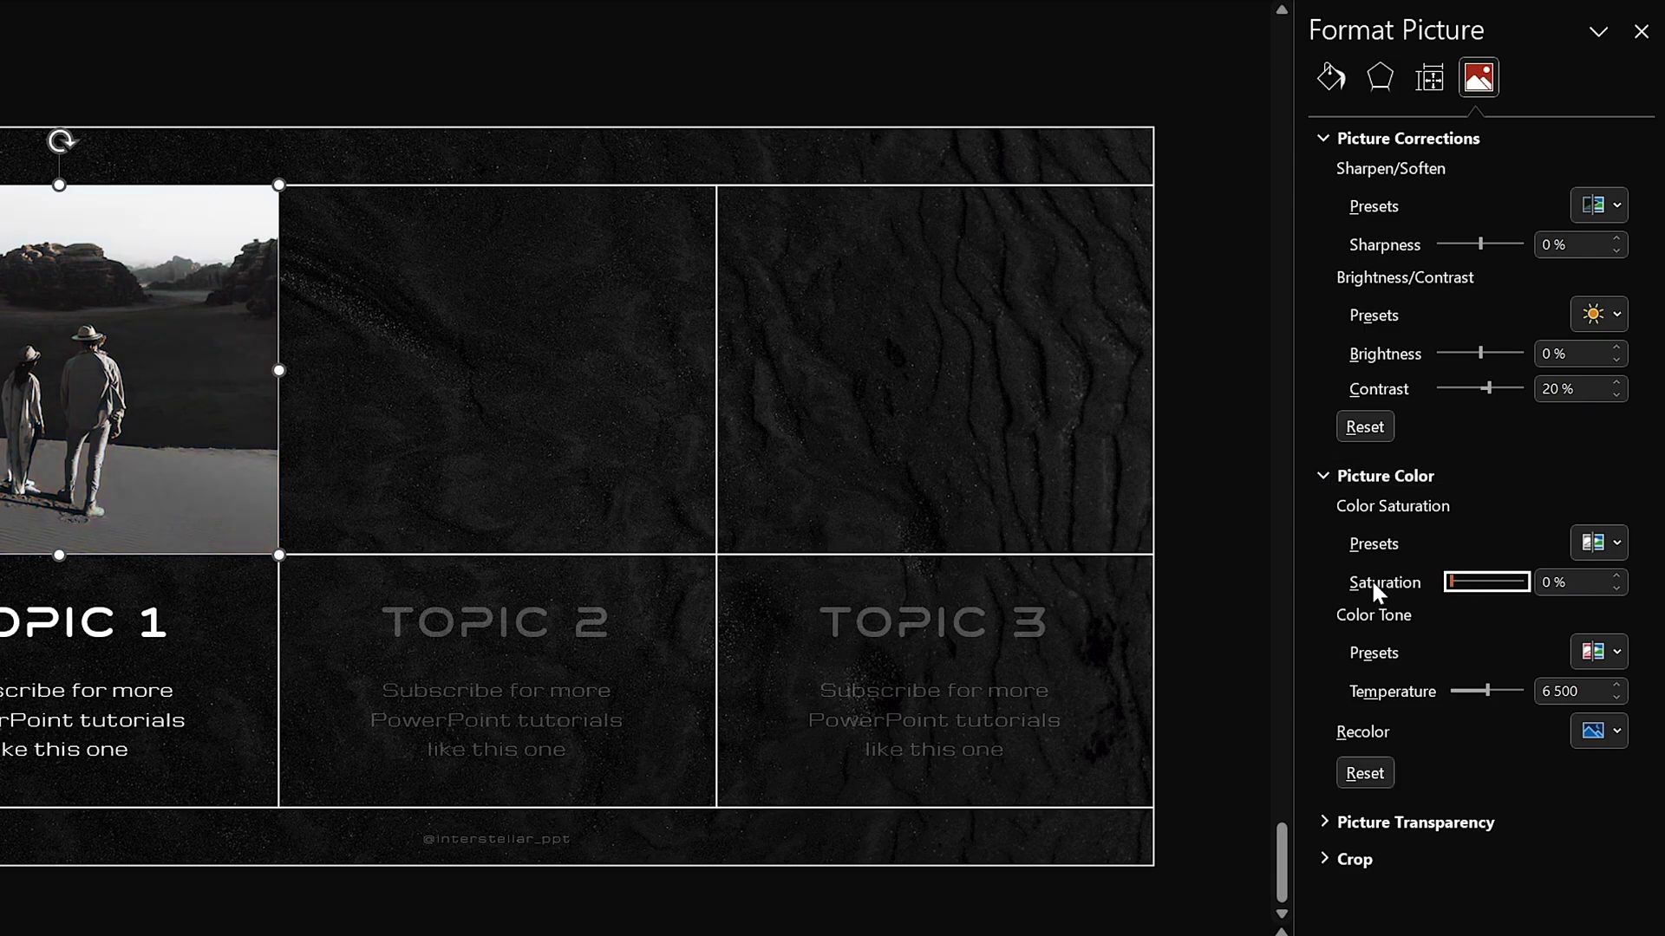
# Collapse the transparency settings and select the top-left photo and middle panel.
pyautogui.click(1323, 820)
pyautogui.click(1321, 821)
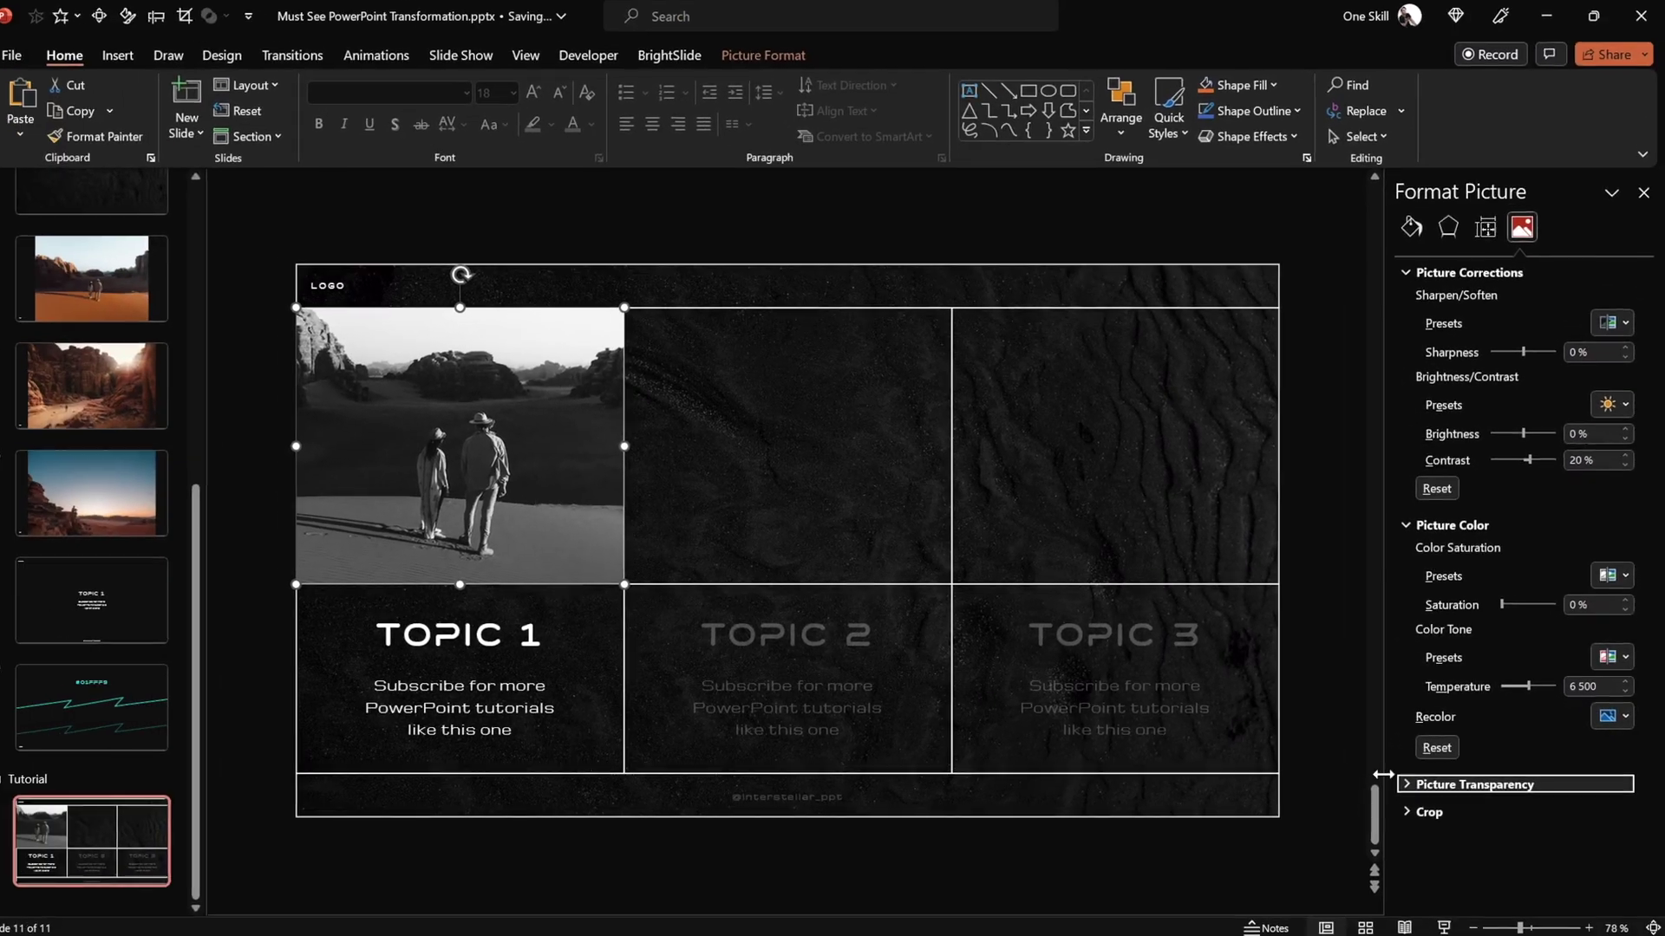
pyautogui.click(862, 242)
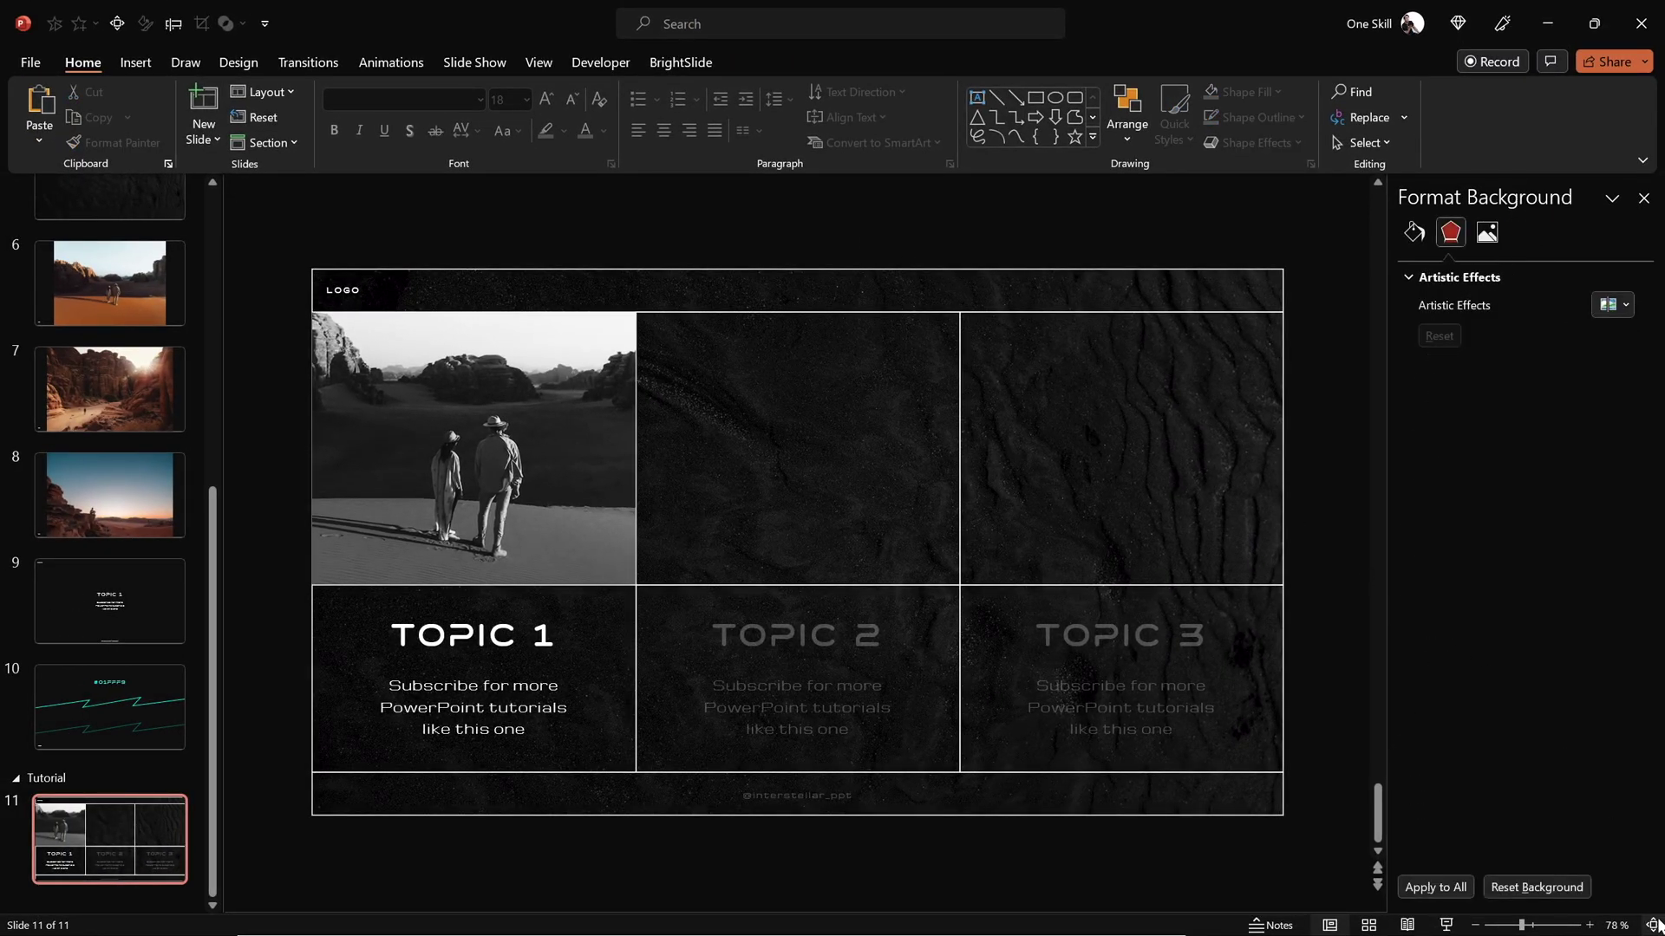
pyautogui.click(1654, 926)
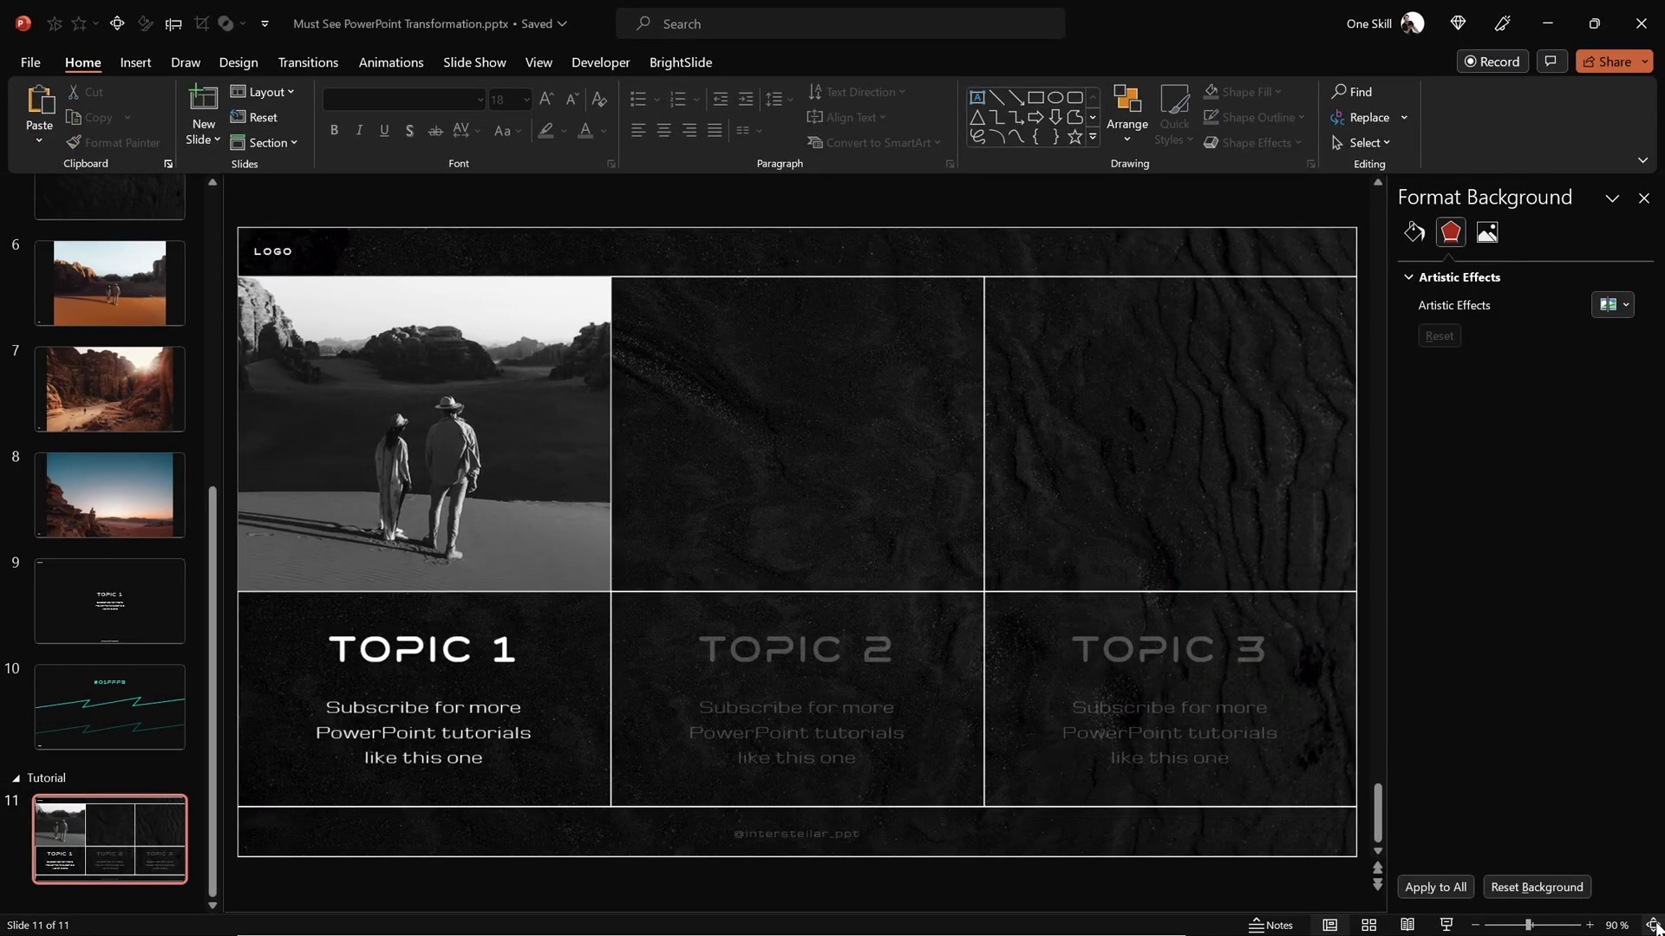
pyautogui.click(531, 405)
pyautogui.click(824, 435)
# Delete the middle and right texture panels from slide 11's top row.
pyautogui.click(1039, 432)
pyautogui.click(860, 433)
pyautogui.press('Delete')
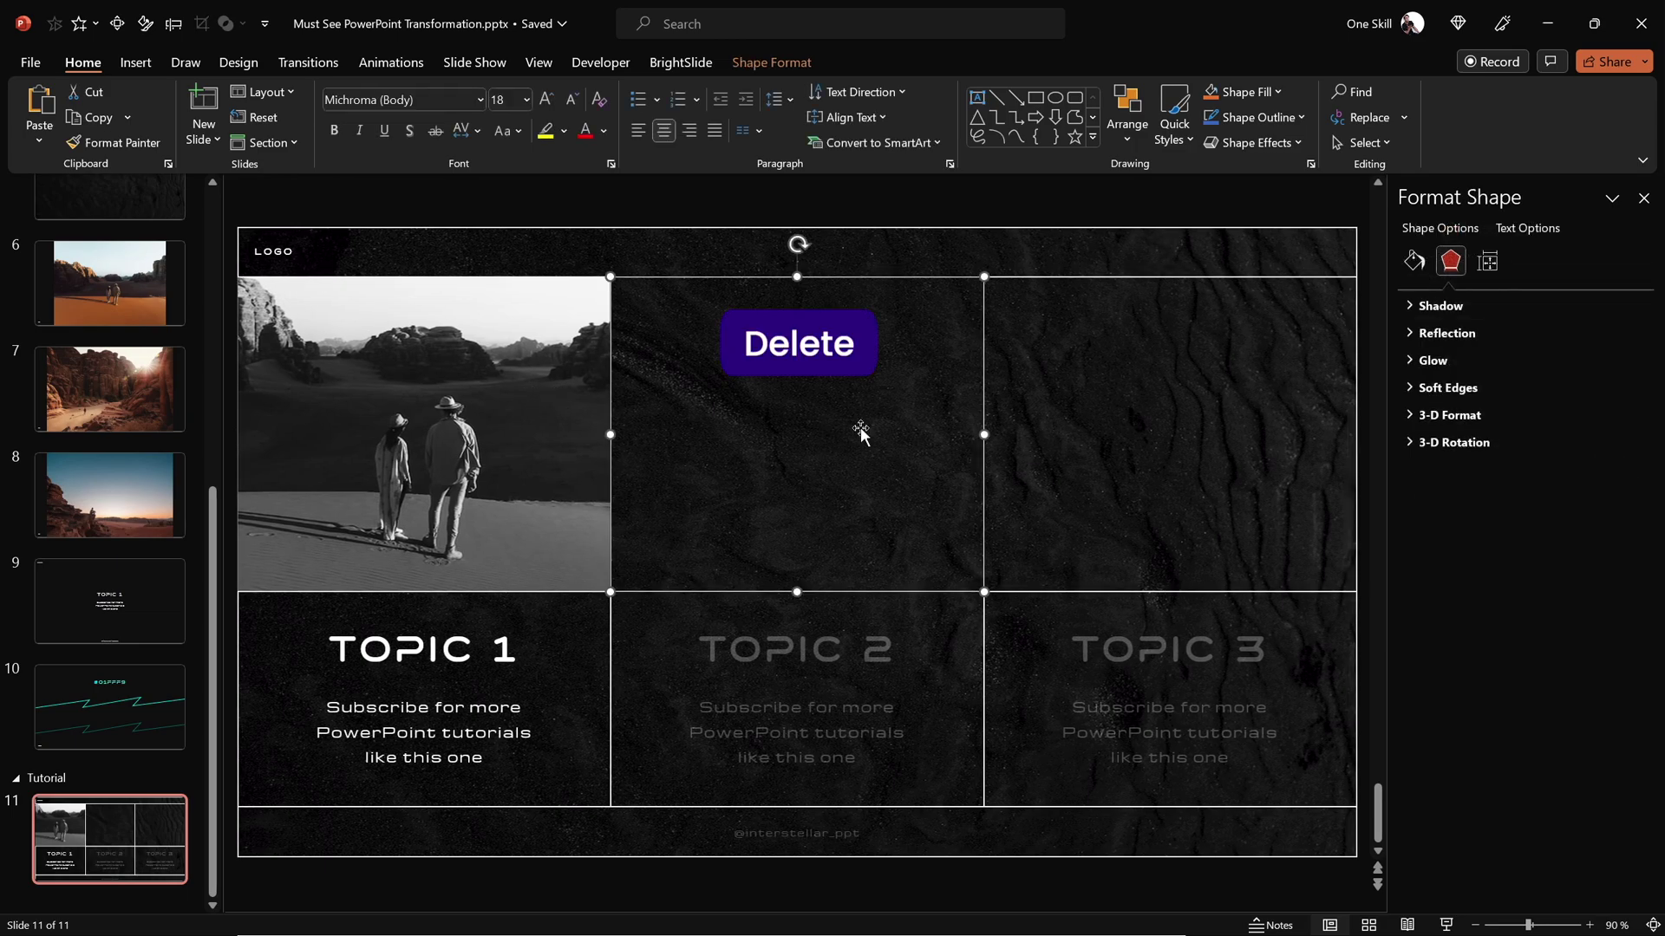
pyautogui.click(1050, 419)
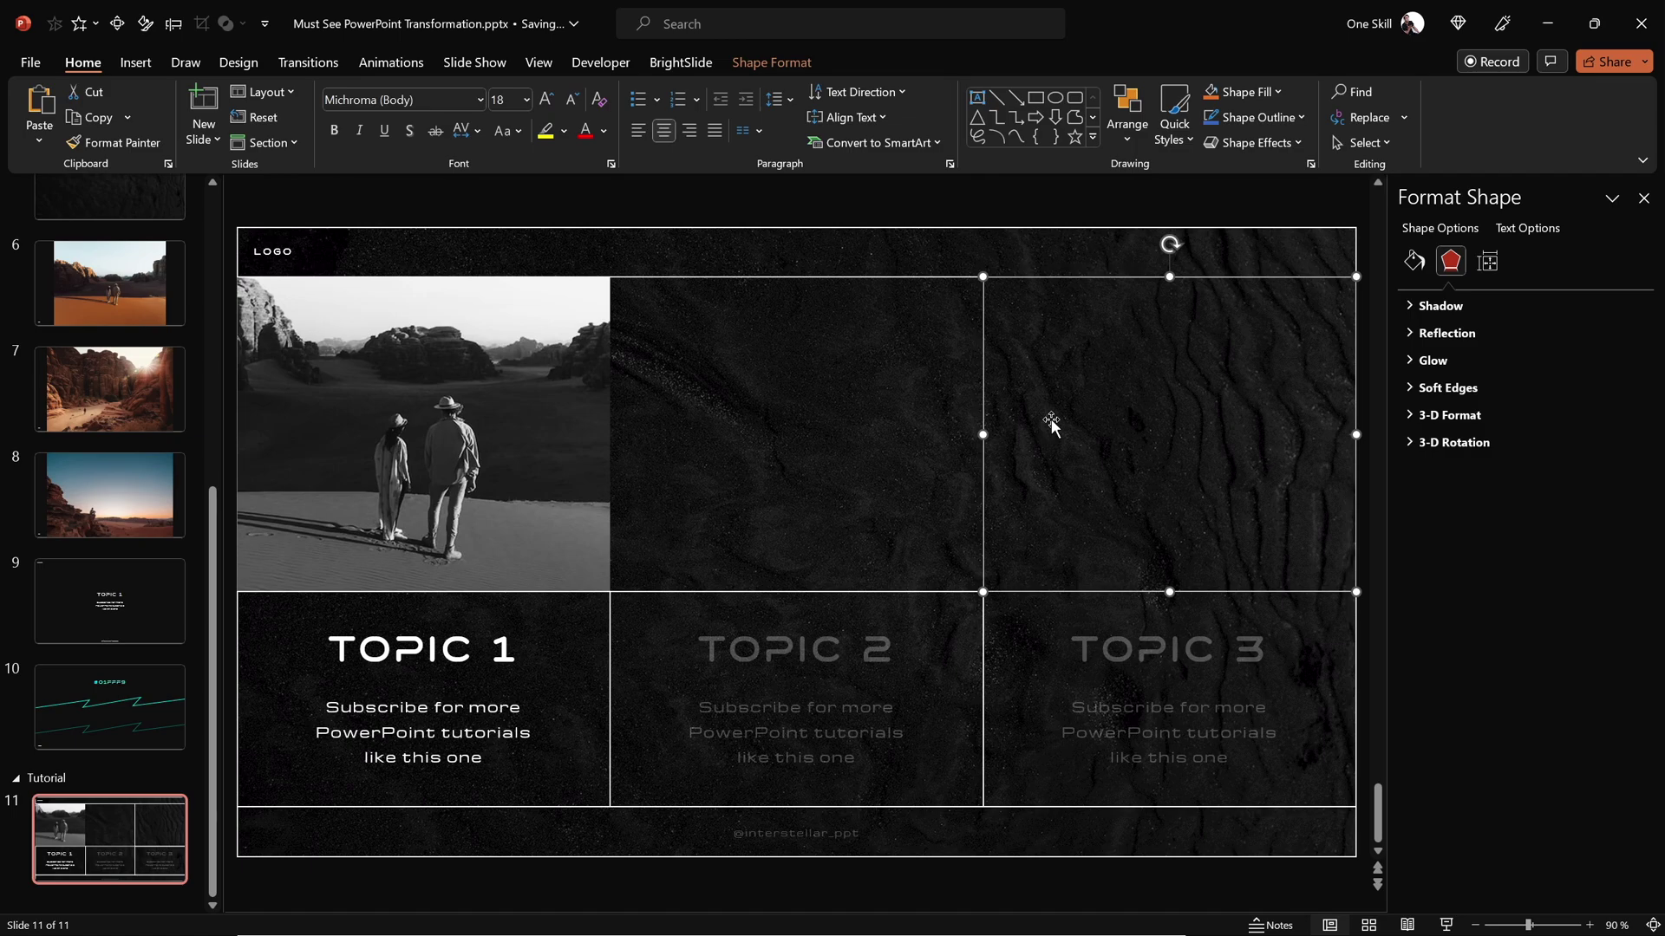
pyautogui.press('Delete')
# Add two copies of the desert photo, one centred and one aligned to the slide's right edge.
pyautogui.click(539, 438)
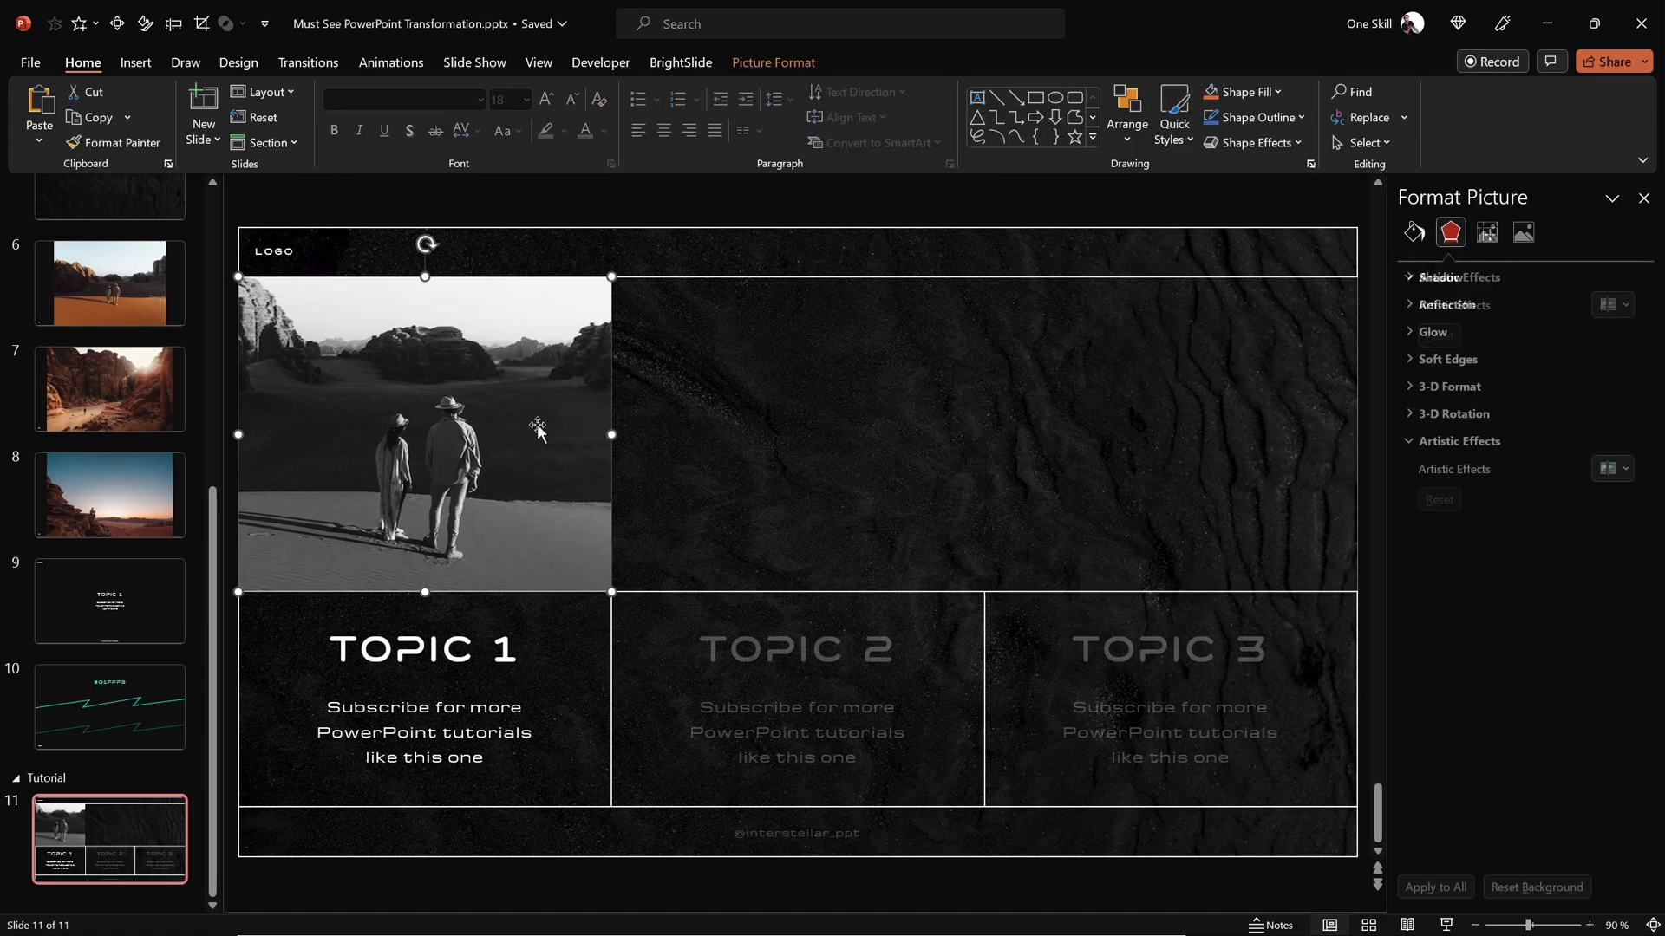
pyautogui.moveTo(538, 438); pyautogui.dragTo(914, 451)
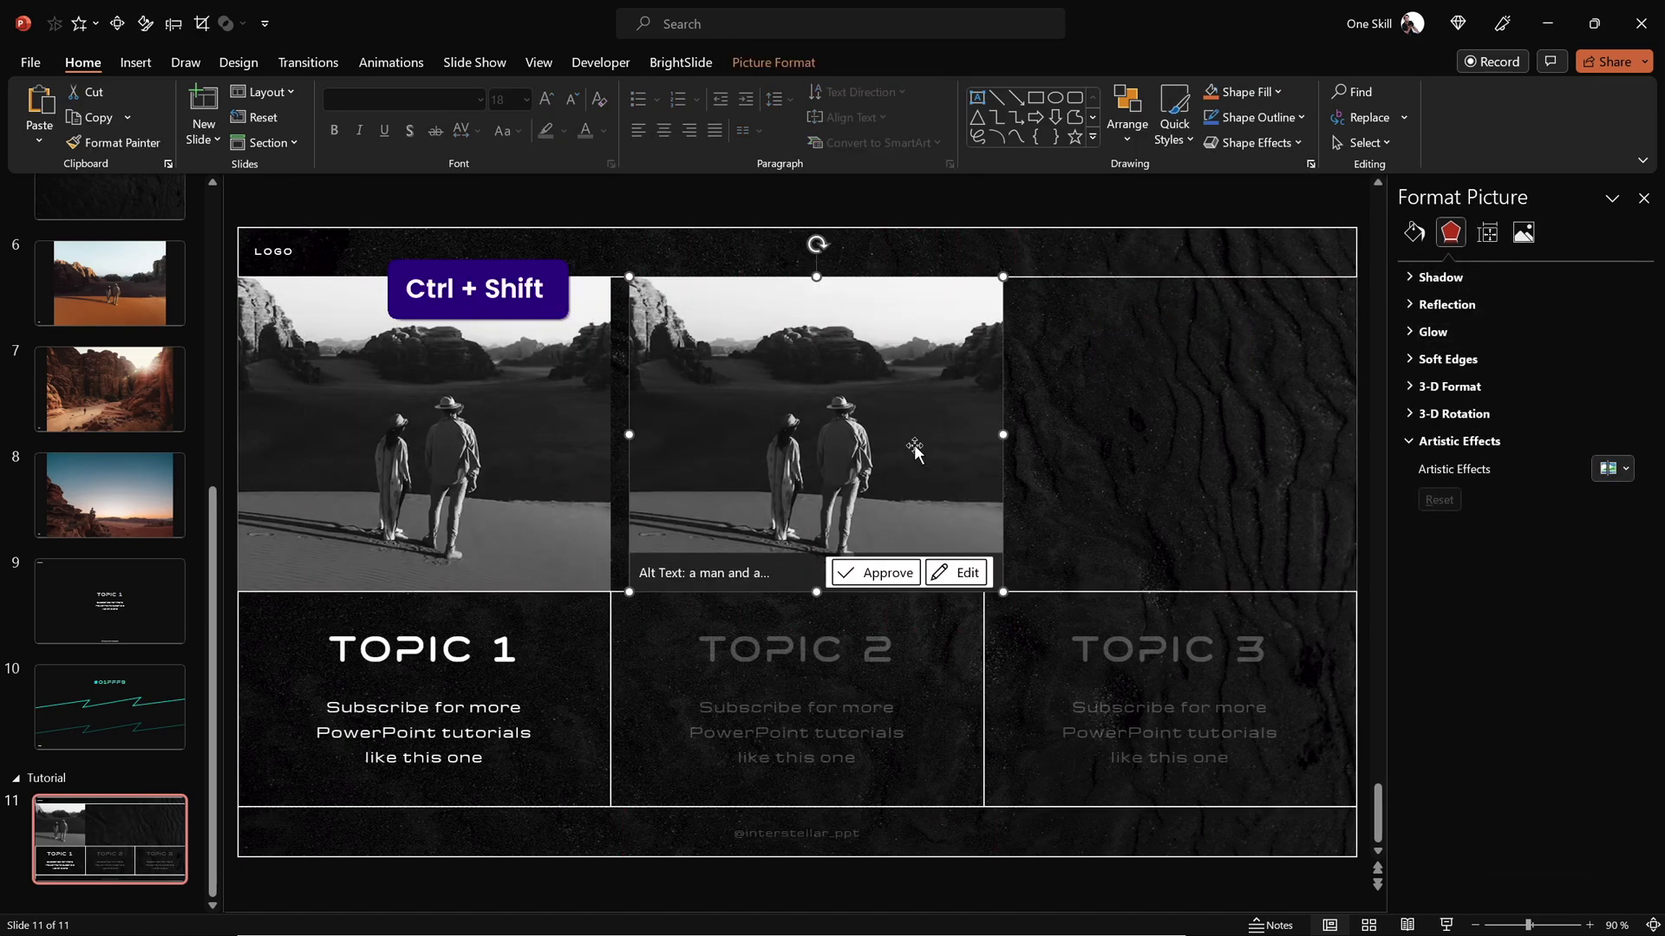
pyautogui.click(773, 62)
pyautogui.click(1320, 113)
pyautogui.click(1380, 203)
pyautogui.moveTo(862, 371); pyautogui.dragTo(1166, 373)
pyautogui.click(1322, 100)
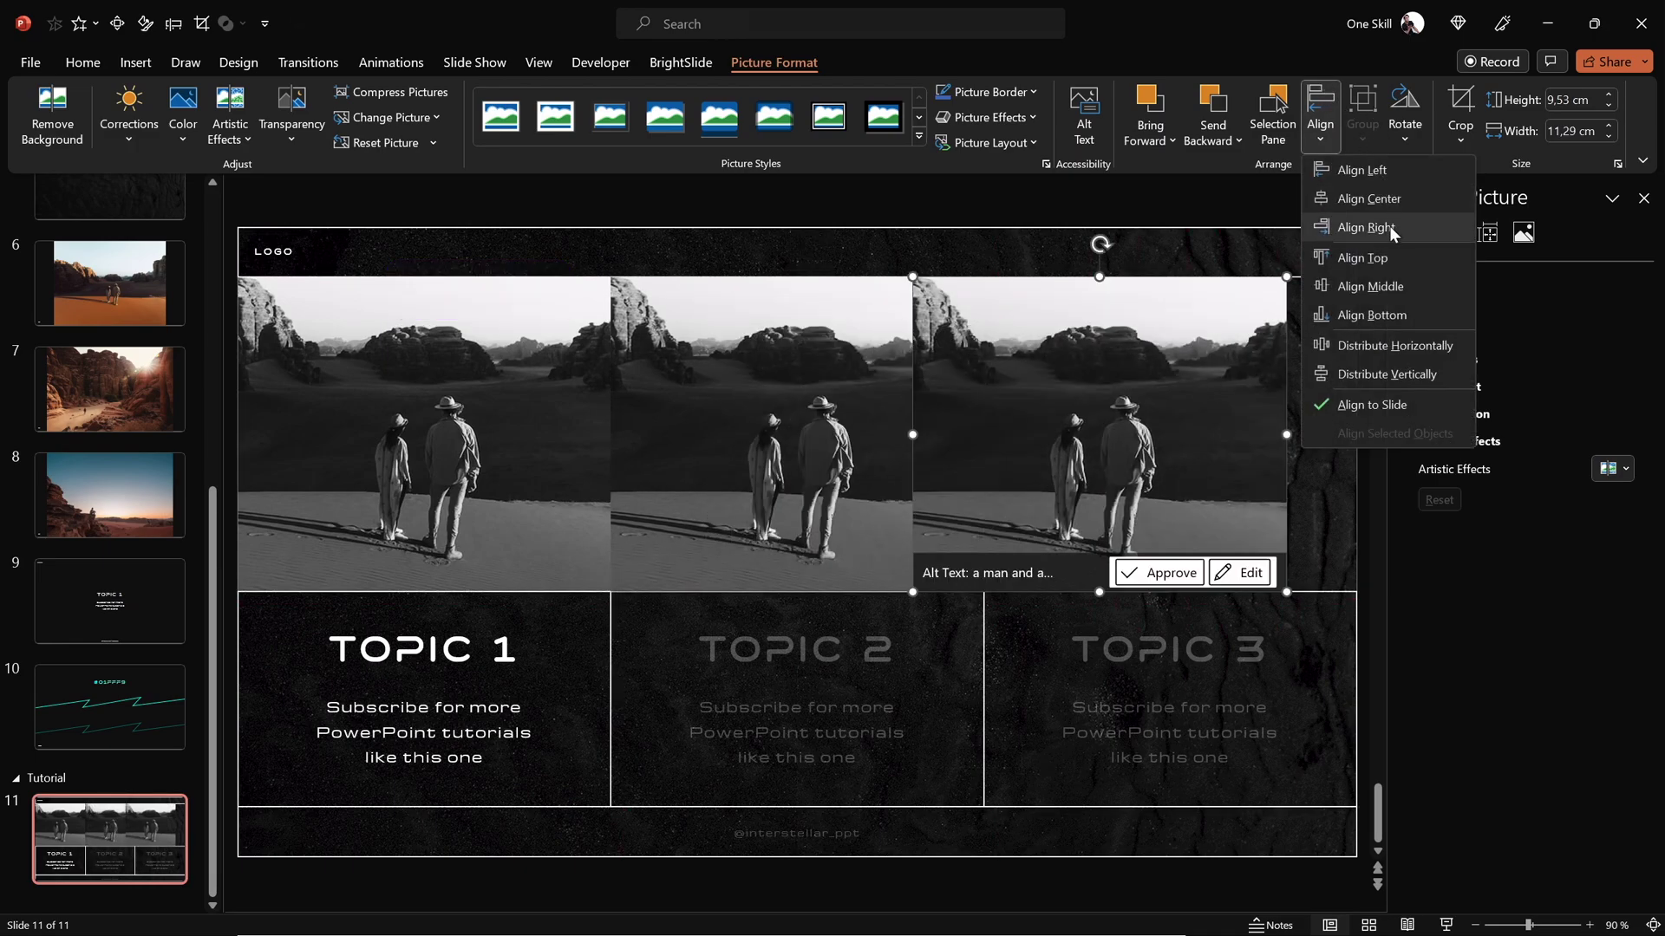
pyautogui.click(1366, 227)
# Check the copied photos, then go to slide 7 with the canyon photo.
pyautogui.click(1025, 203)
pyautogui.click(772, 377)
pyautogui.click(1068, 371)
pyautogui.click(884, 382)
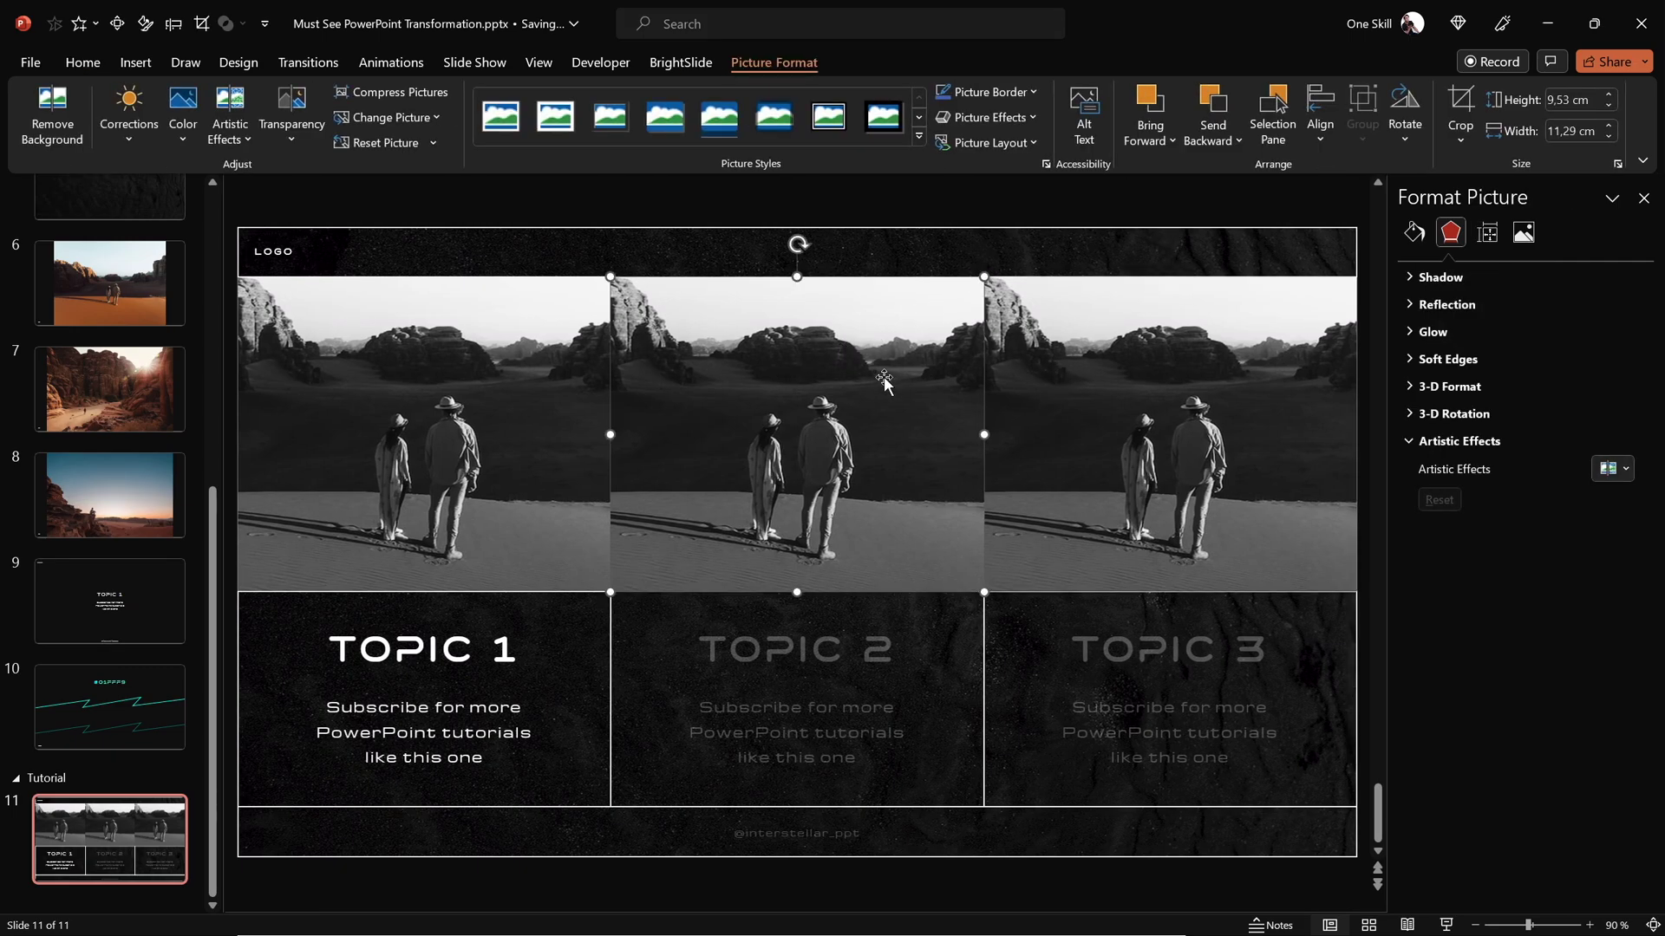
pyautogui.moveTo(216, 507); pyautogui.dragTo(216, 472)
pyautogui.click(143, 456)
# Copy slide 7's canyon photo and use Change Picture From Clipboard to replace slide 11's middle photo.
pyautogui.click(635, 456)
pyautogui.press('ctrl')
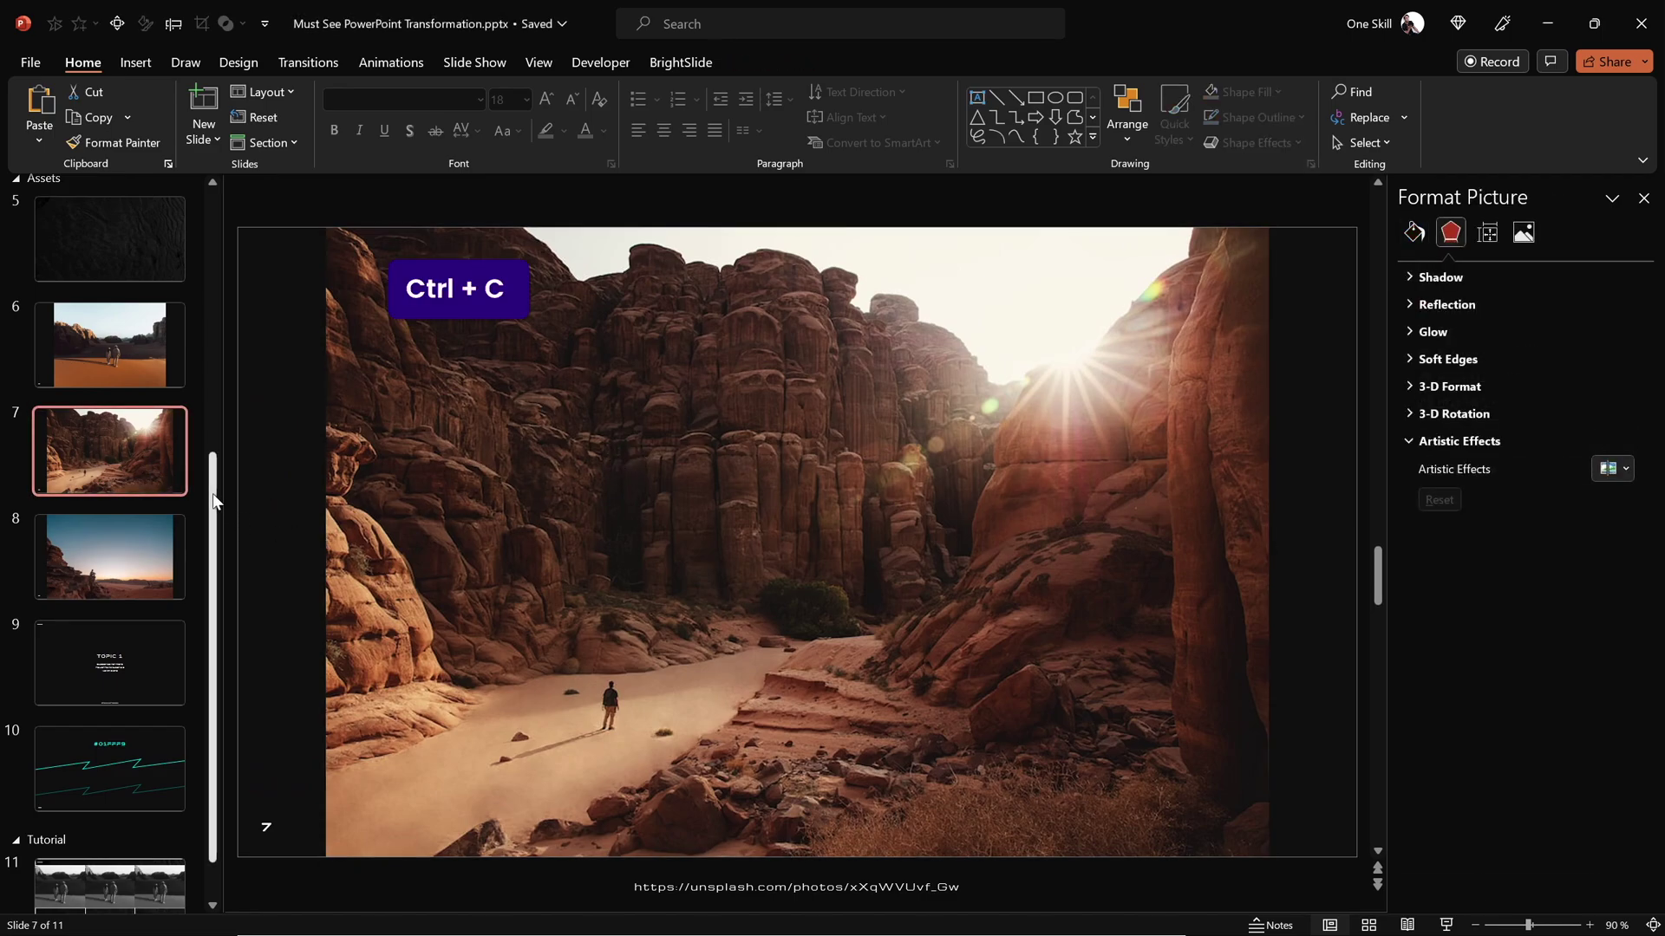
pyautogui.moveTo(214, 515); pyautogui.dragTo(214, 551)
pyautogui.click(152, 822)
pyautogui.click(778, 466)
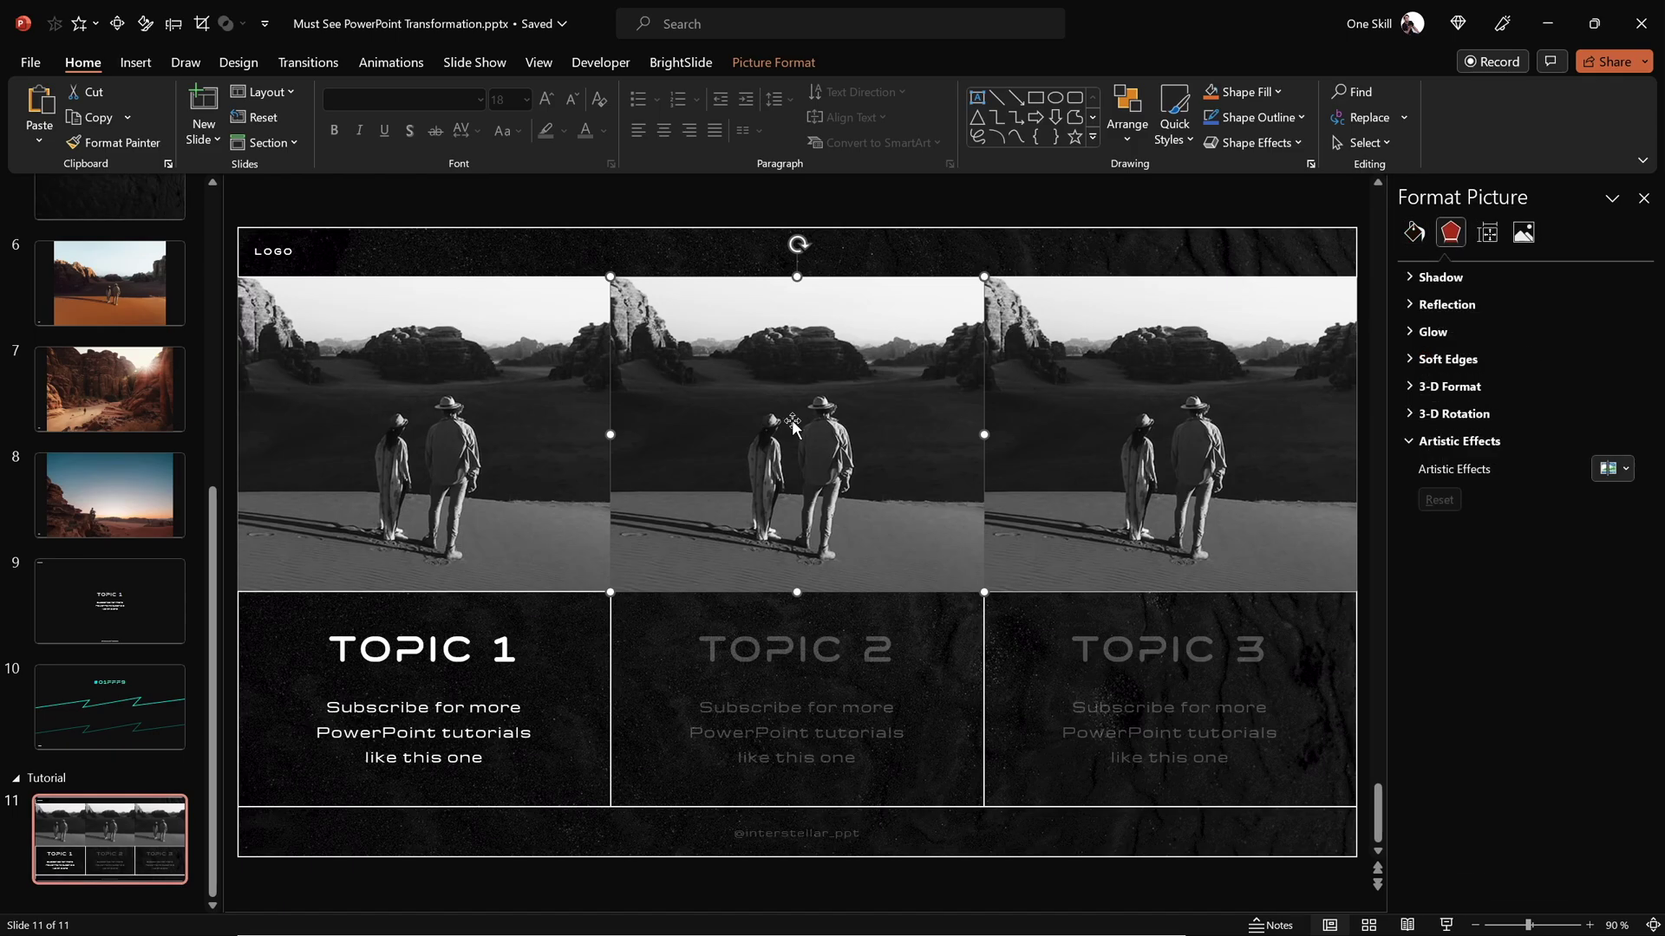
pyautogui.rightClick(789, 418)
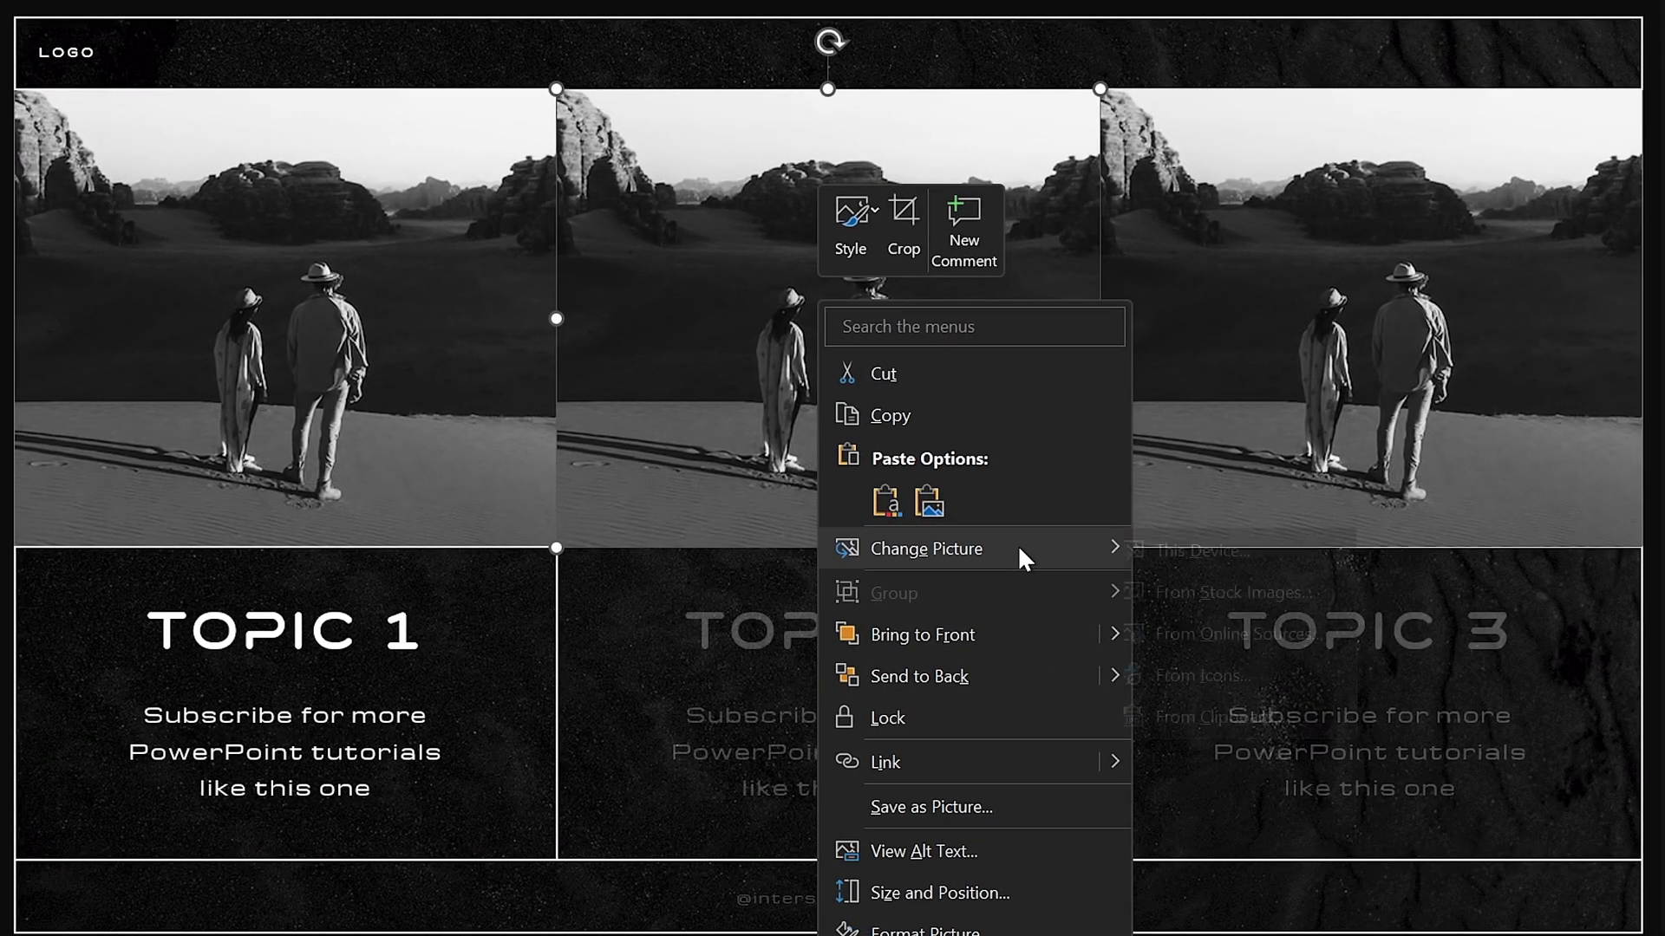
pyautogui.moveTo(1017, 544)
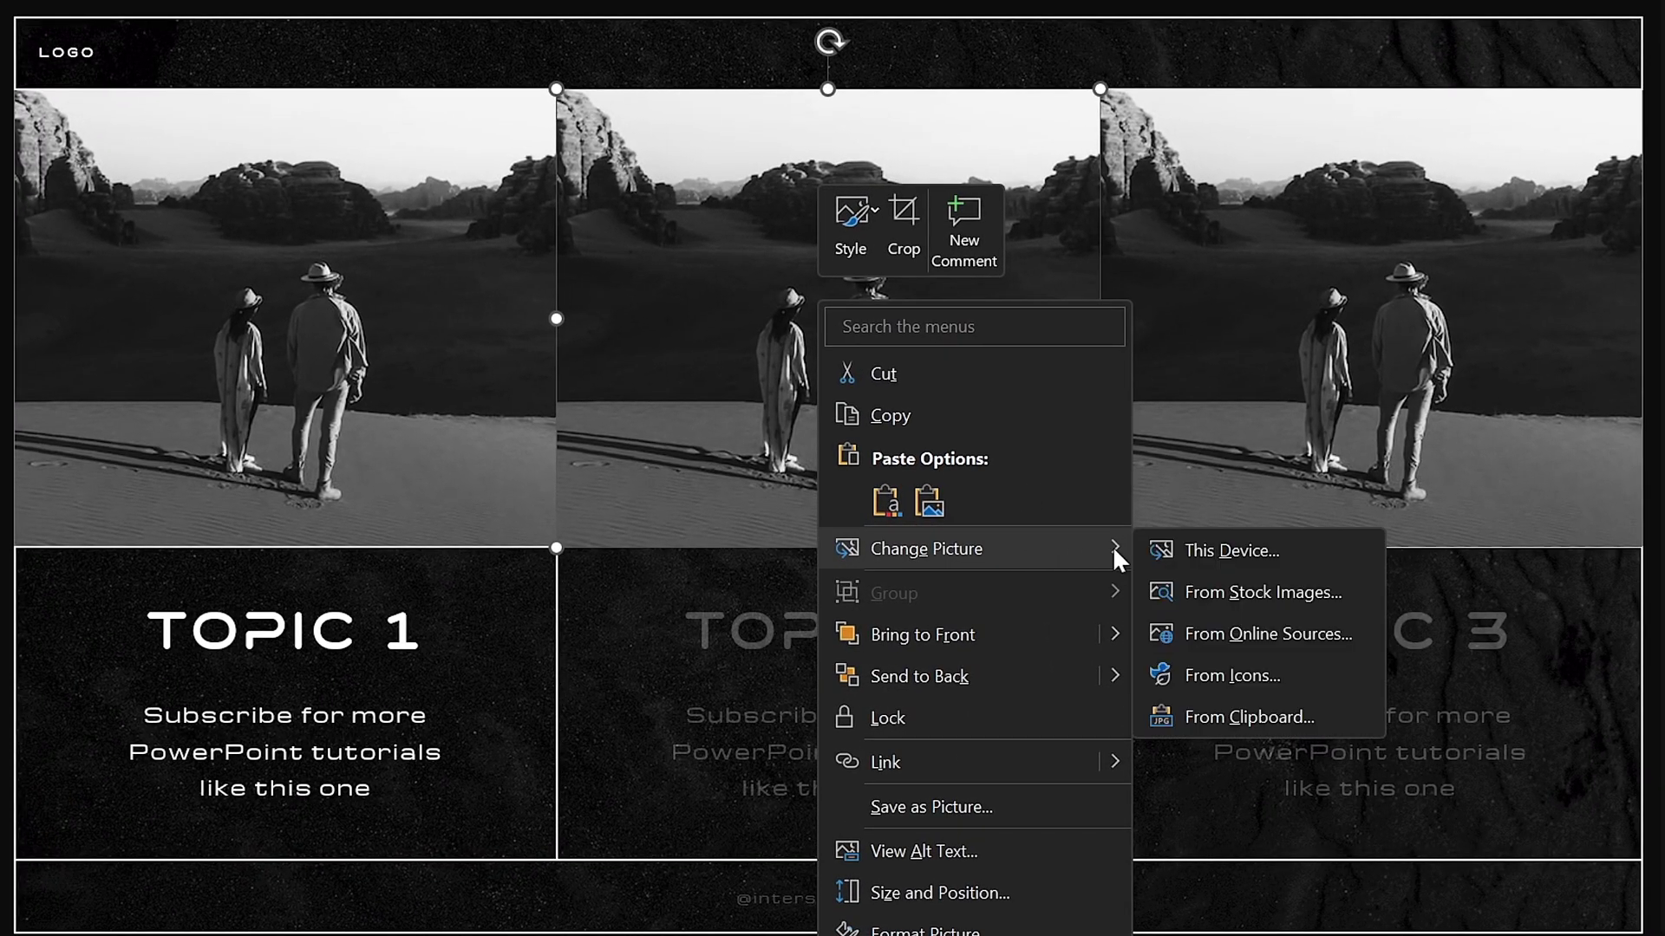
pyautogui.click(1316, 715)
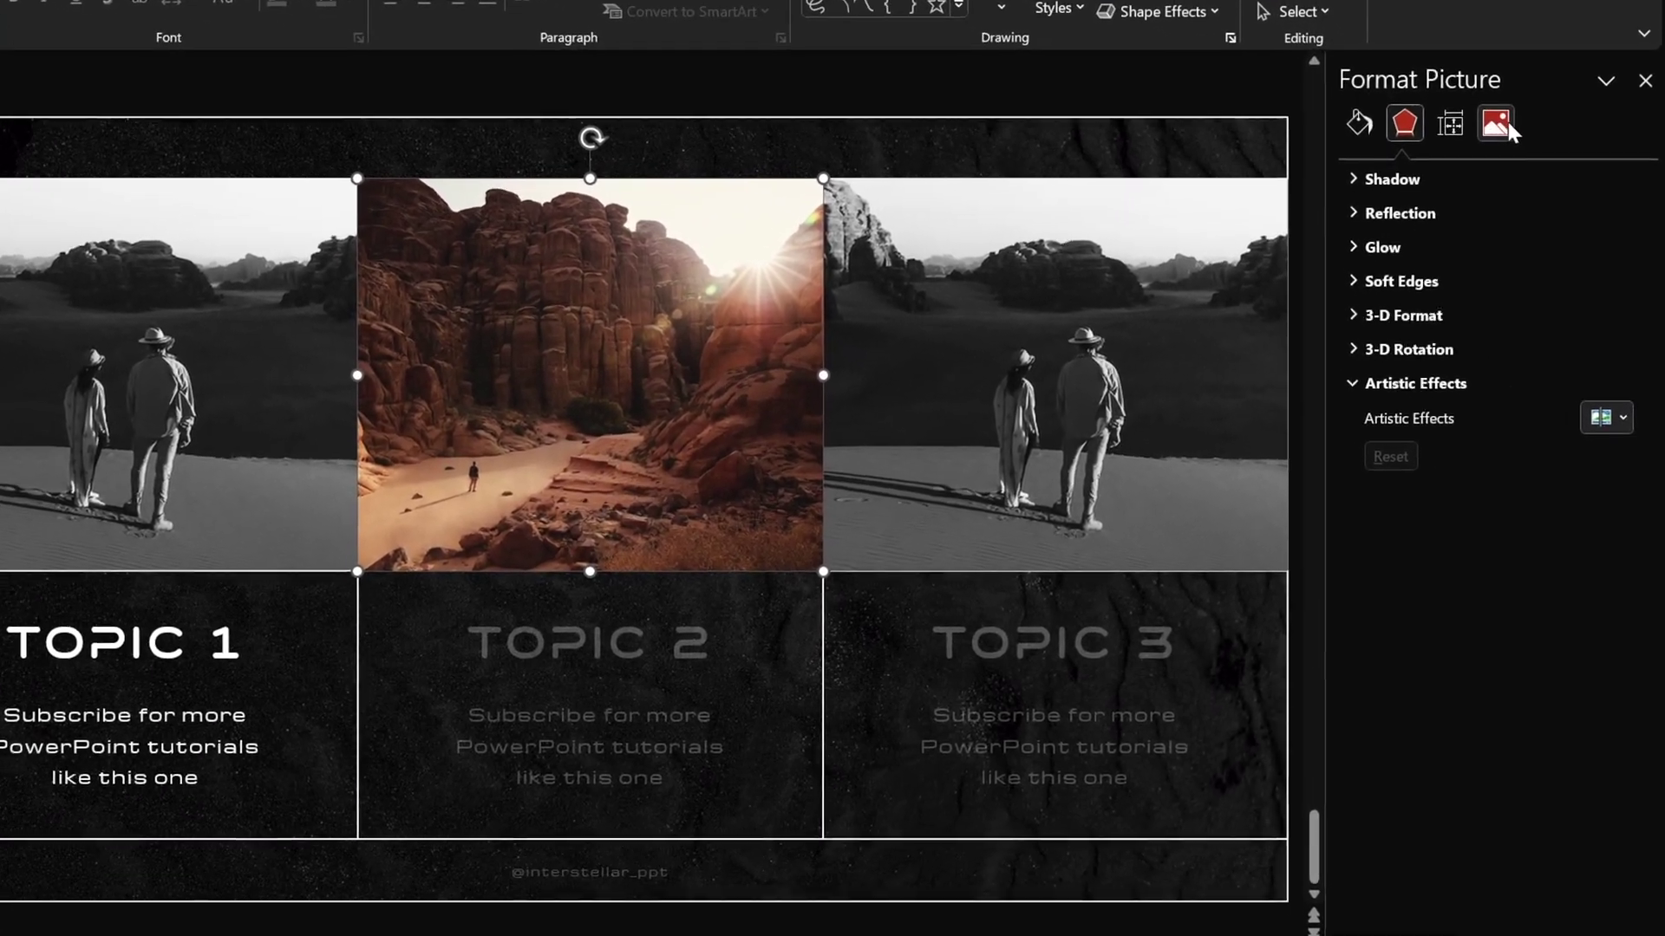
pyautogui.click(1524, 233)
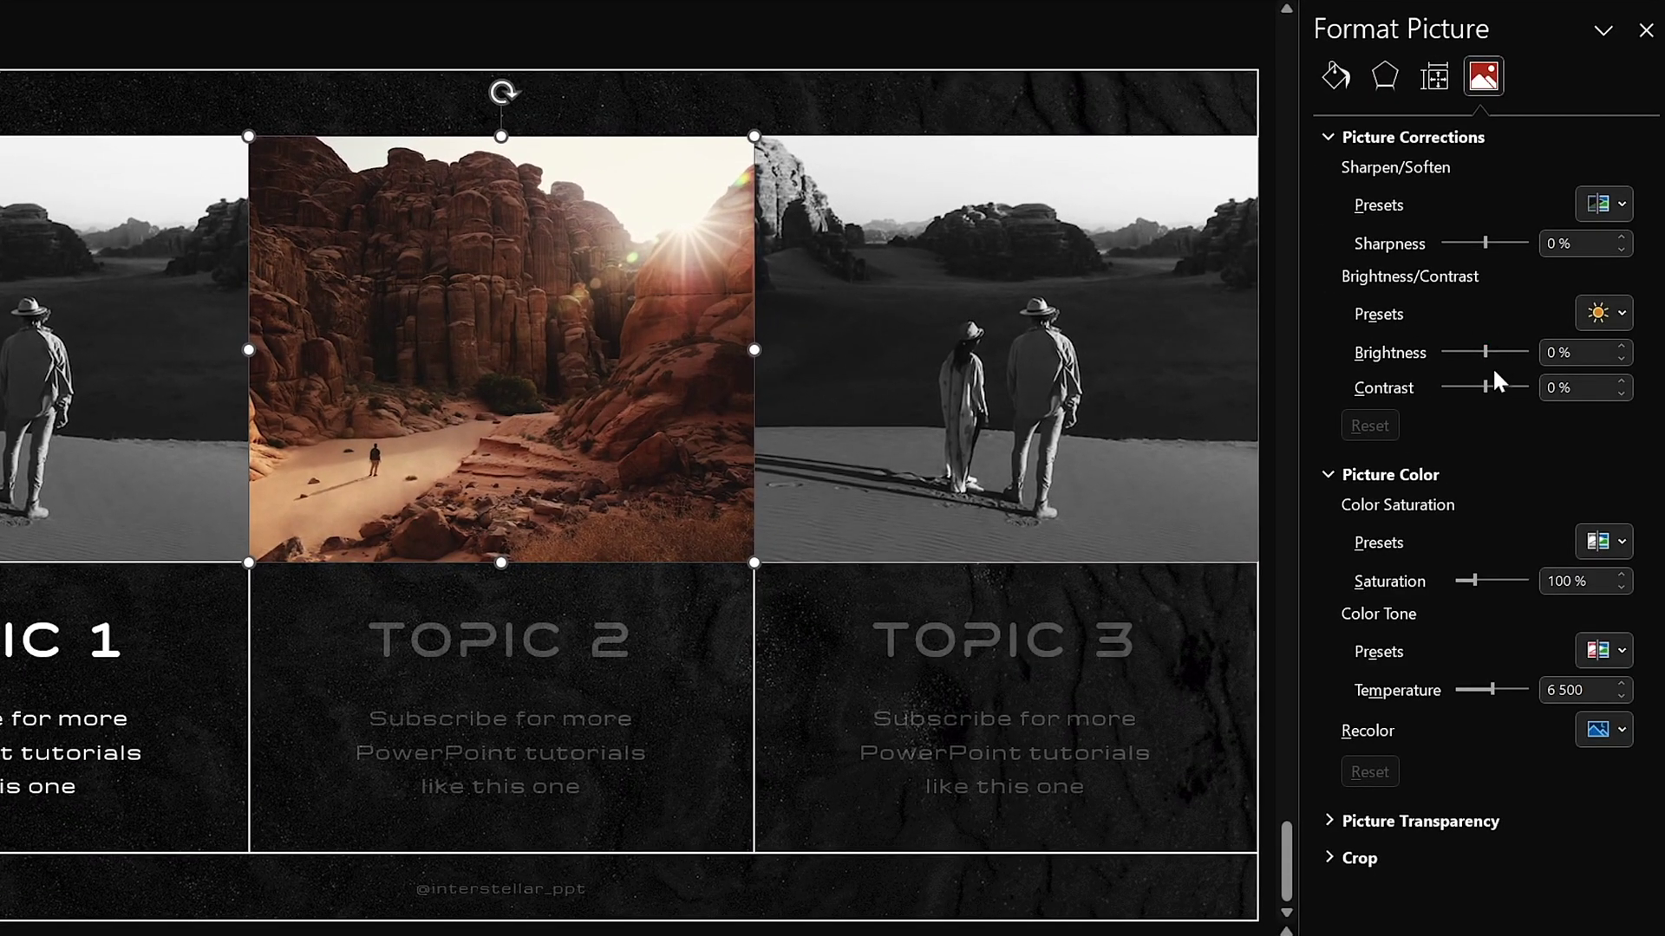
# Give the canyon photo 20% contrast, 0% saturation and 70% transparency, then go to slide 8.
pyautogui.write('20')
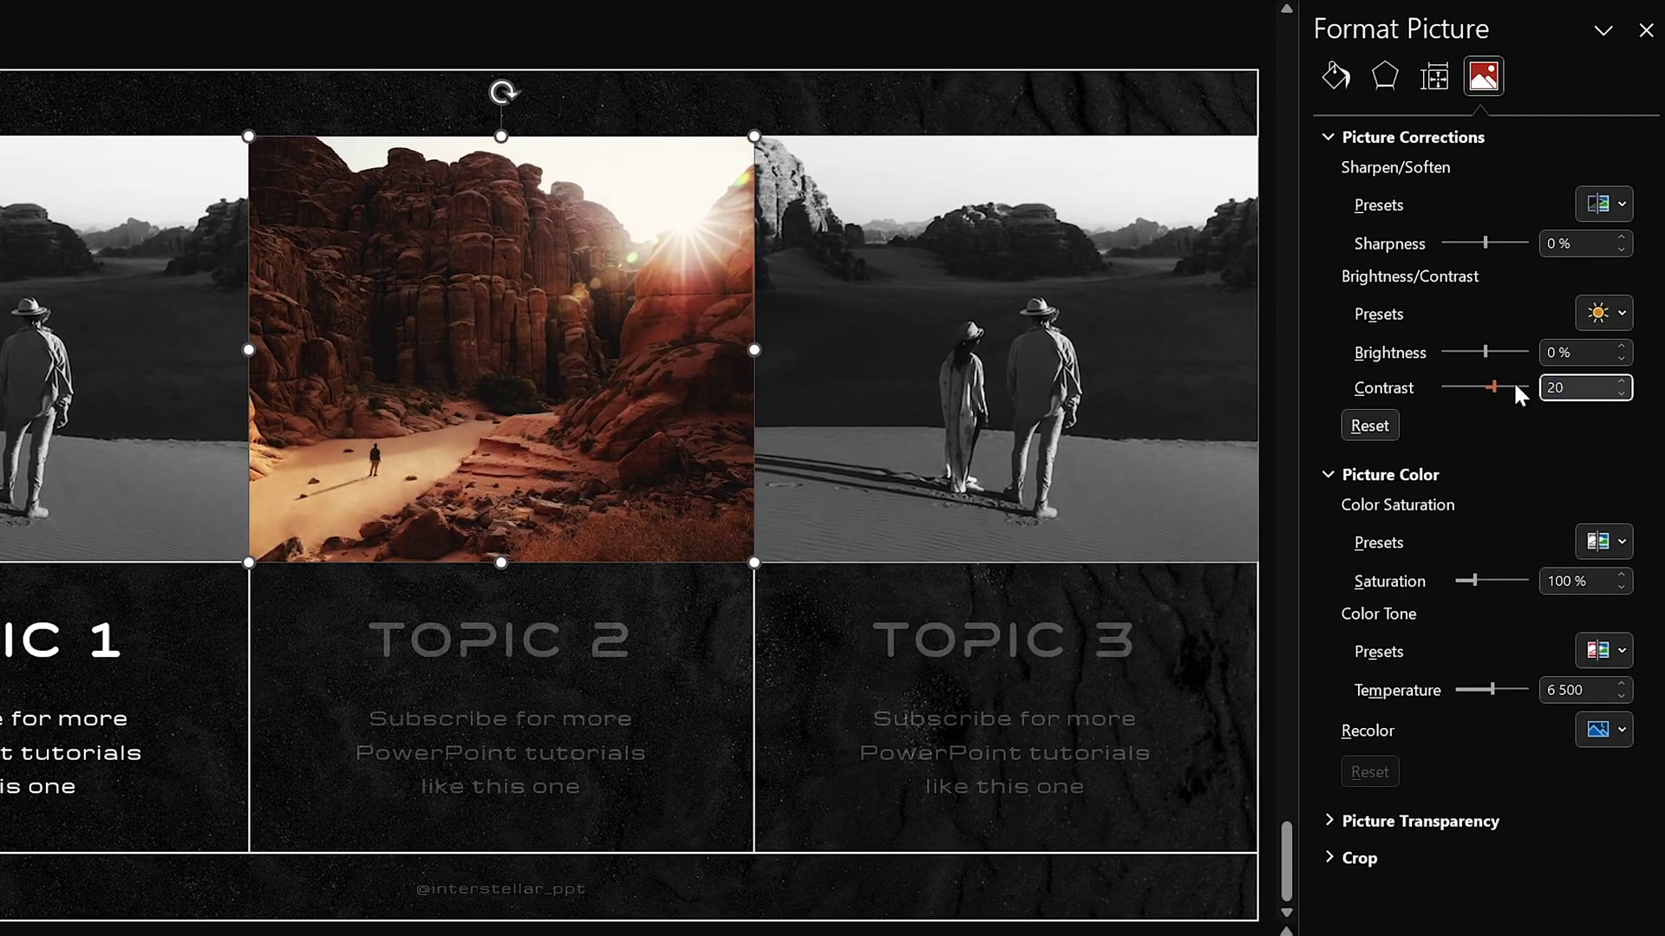
pyautogui.moveTo(1474, 580); pyautogui.dragTo(1448, 582)
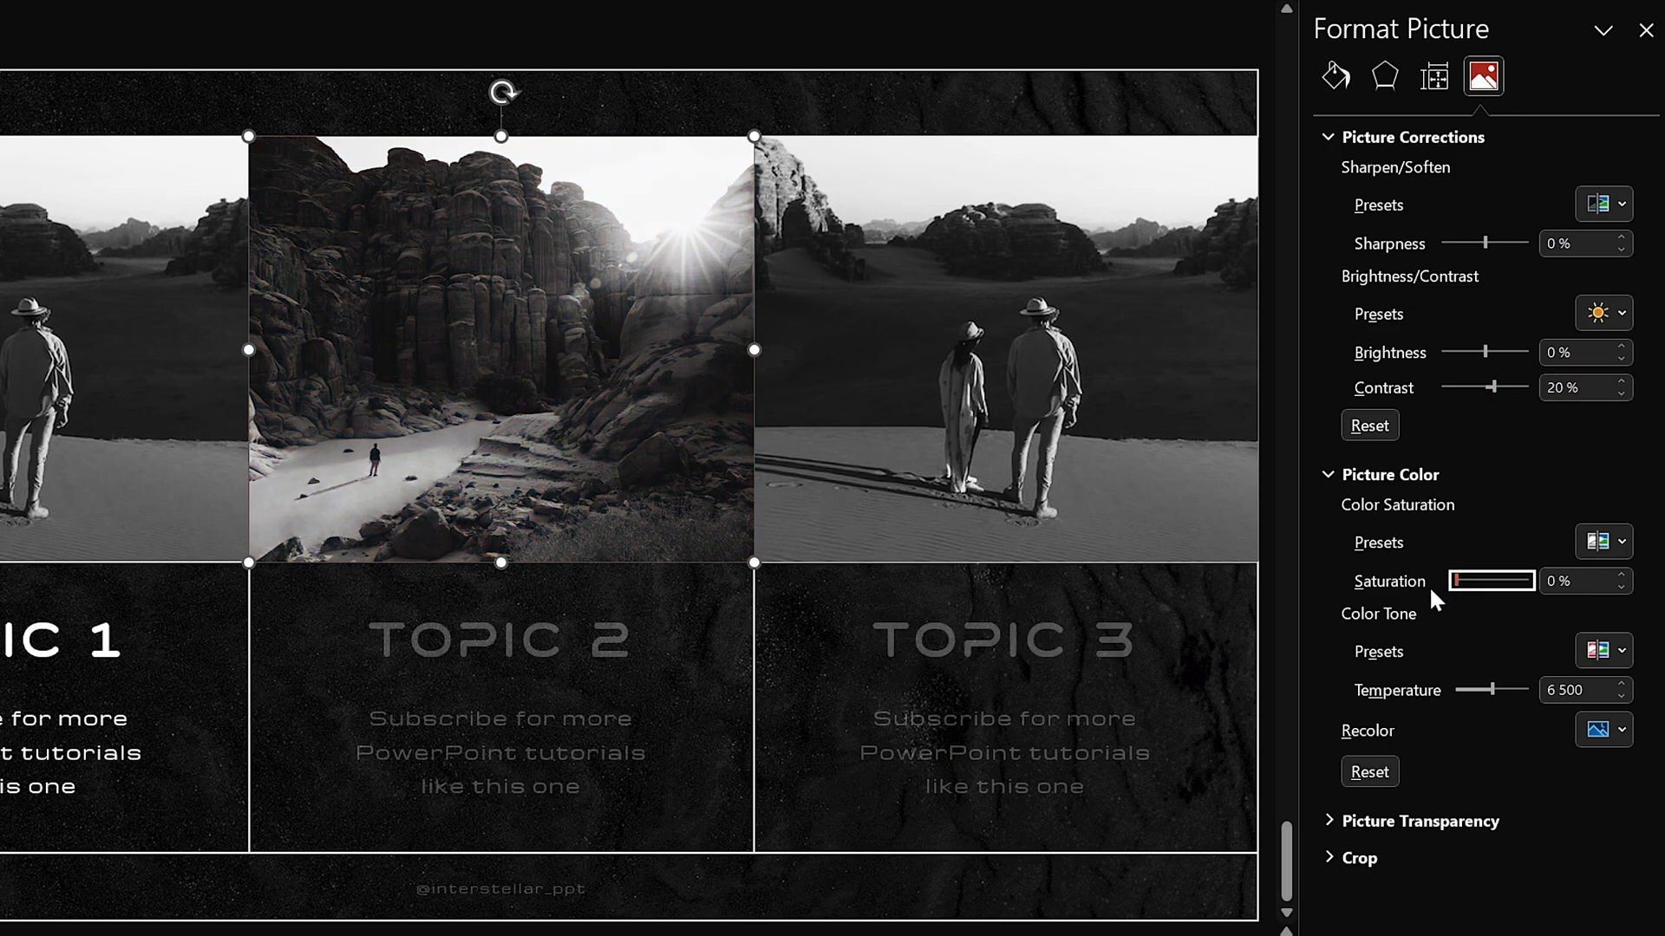
pyautogui.click(1329, 821)
pyautogui.click(1542, 898)
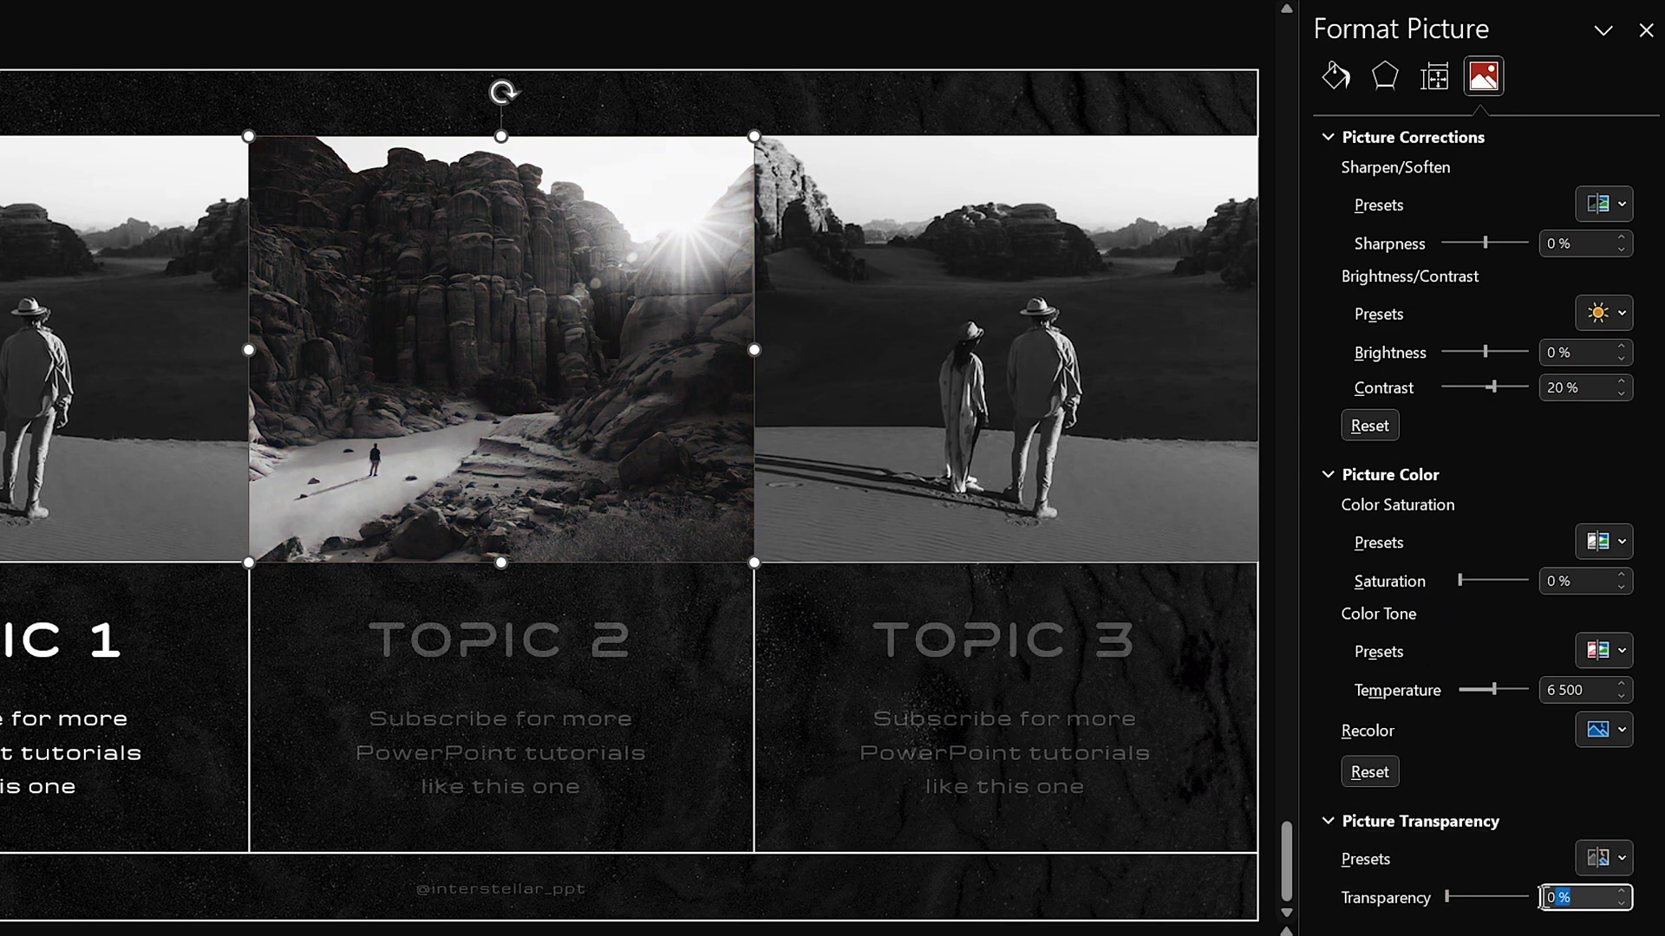
pyautogui.write('70')
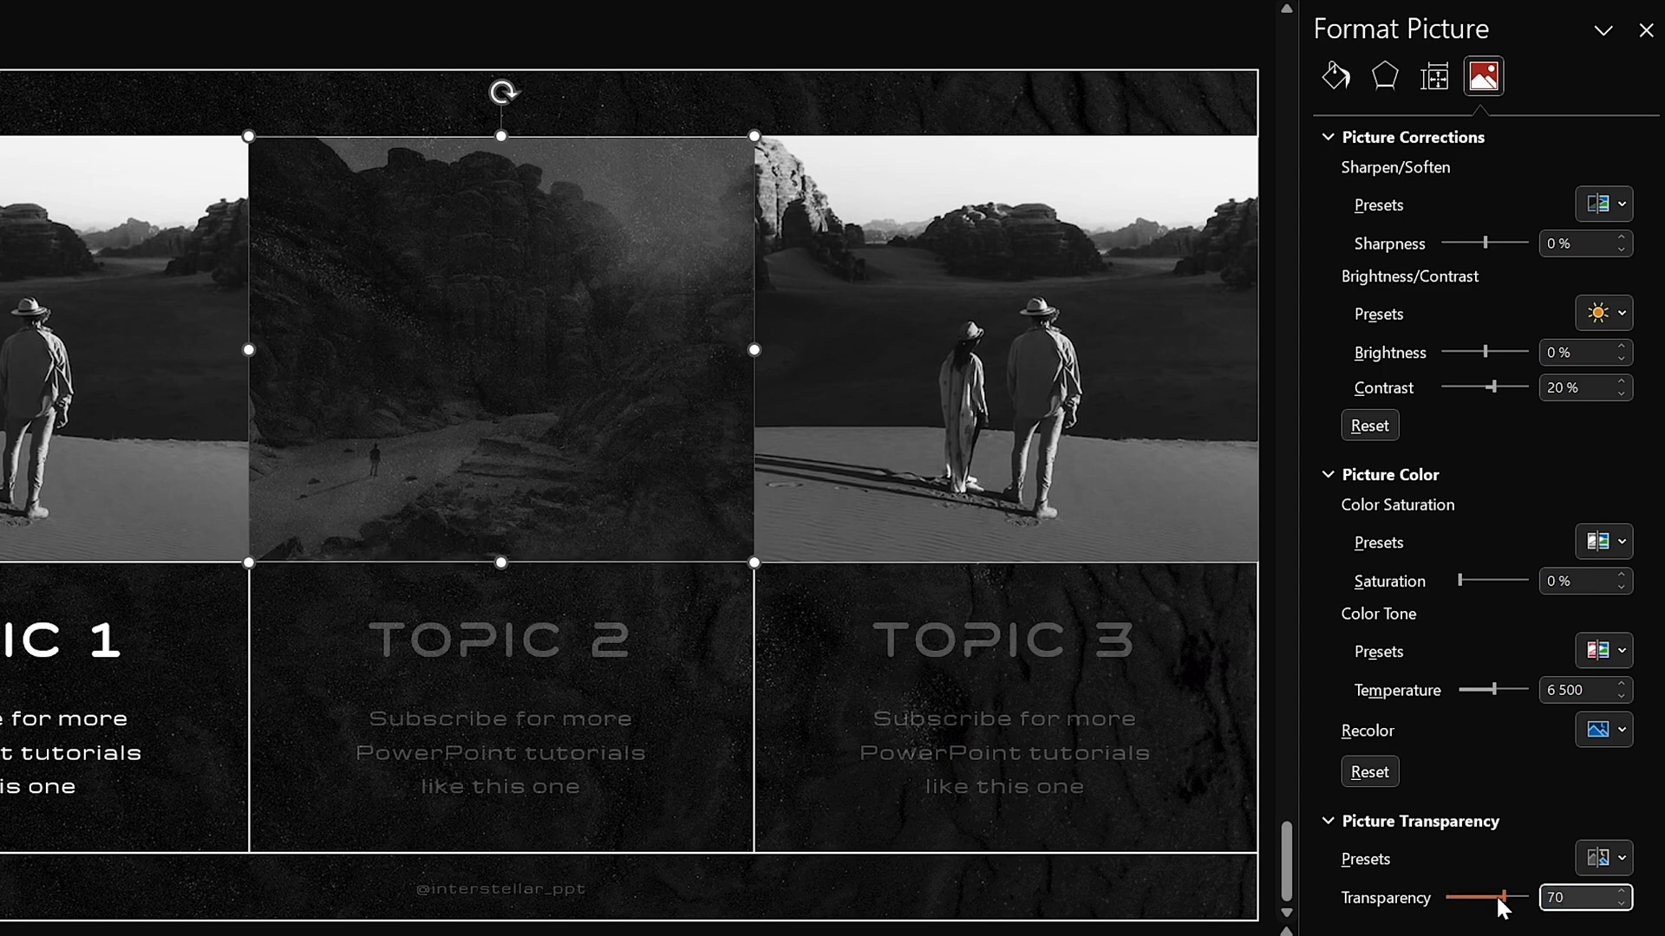
pyautogui.click(954, 374)
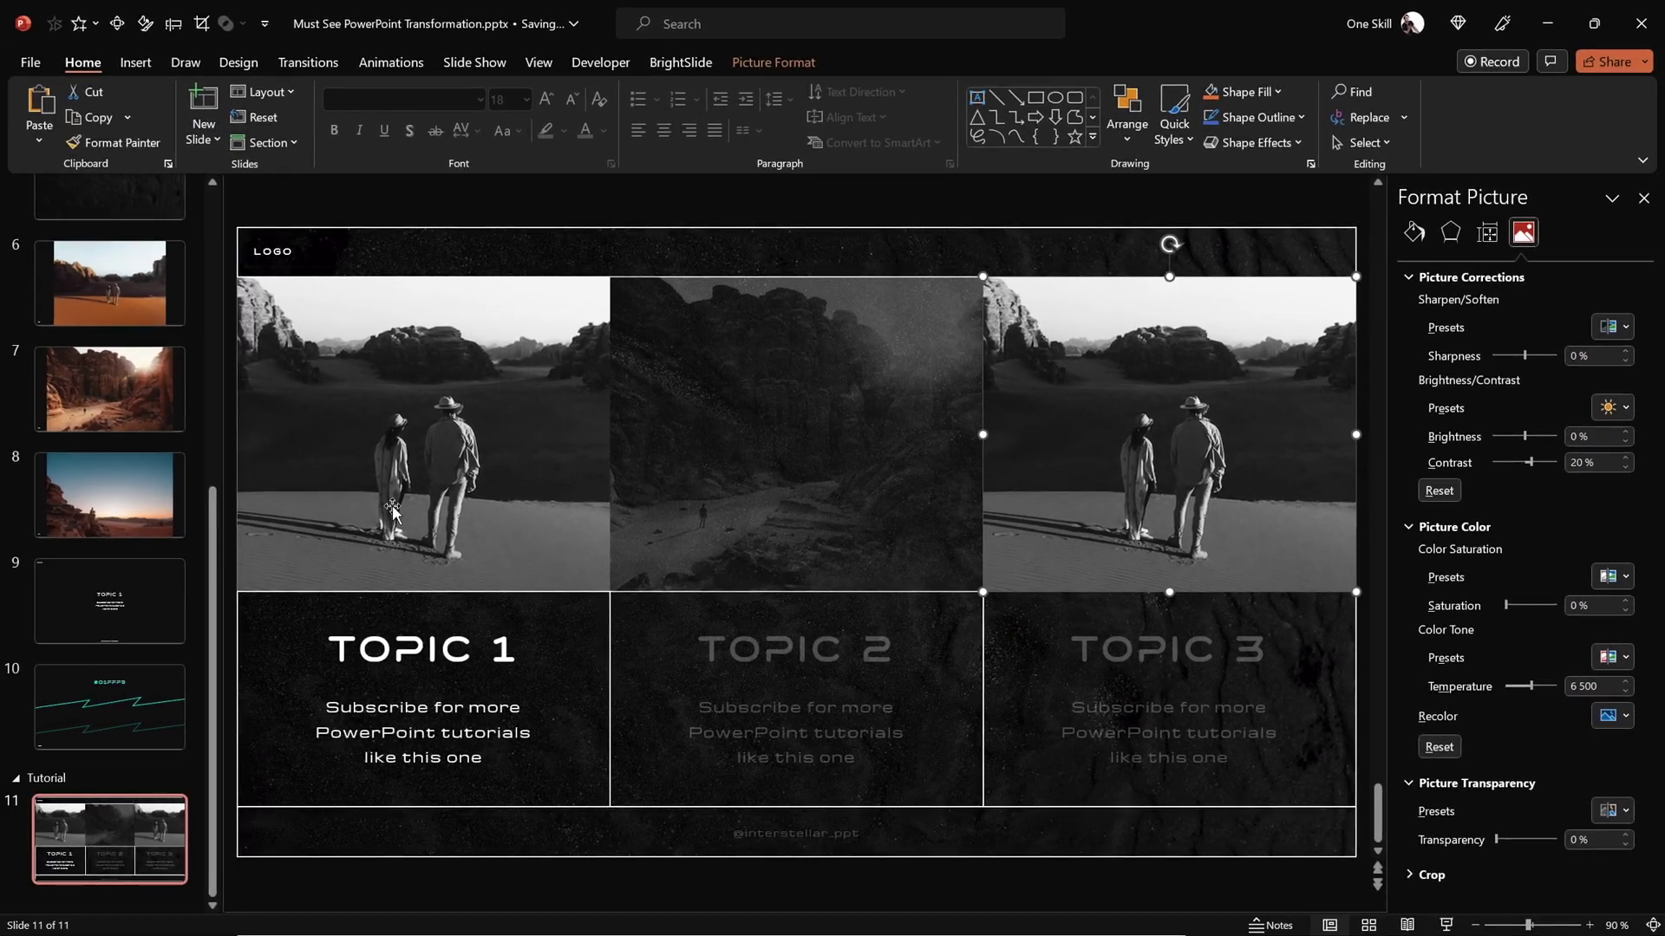
pyautogui.click(109, 494)
# Replace slide 11's right photo with the sunset photo copied from slide 8.
pyautogui.click(638, 456)
pyautogui.hotkey('ctrl', 'c')
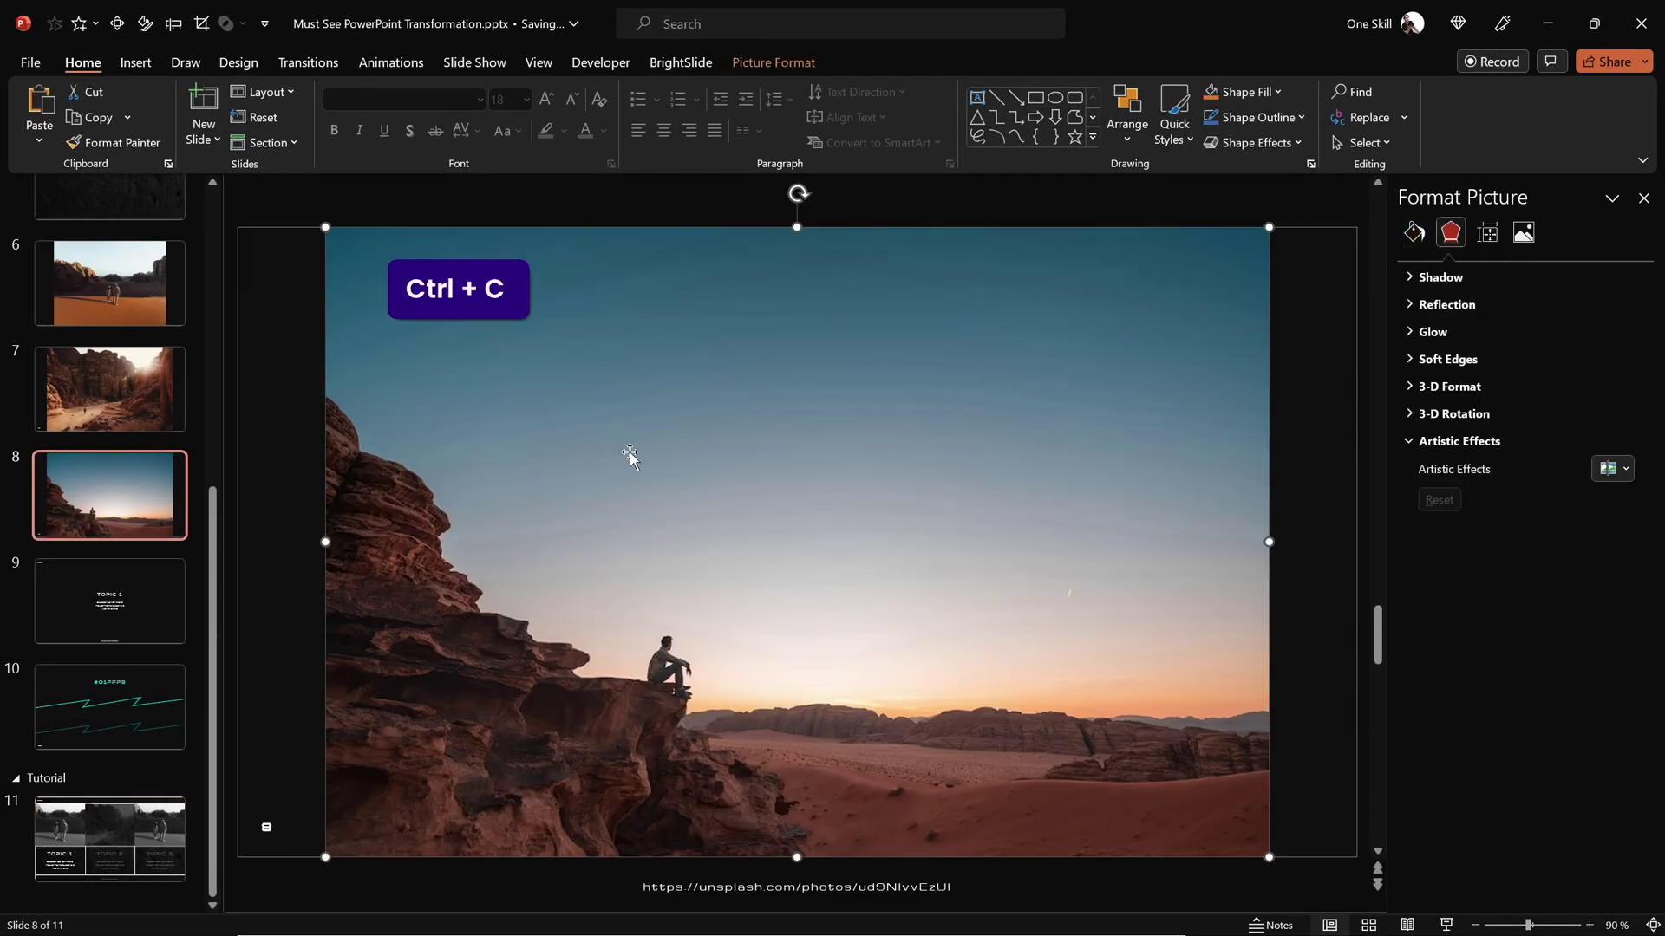
pyautogui.click(109, 840)
pyautogui.click(1058, 432)
pyautogui.rightClick(1056, 432)
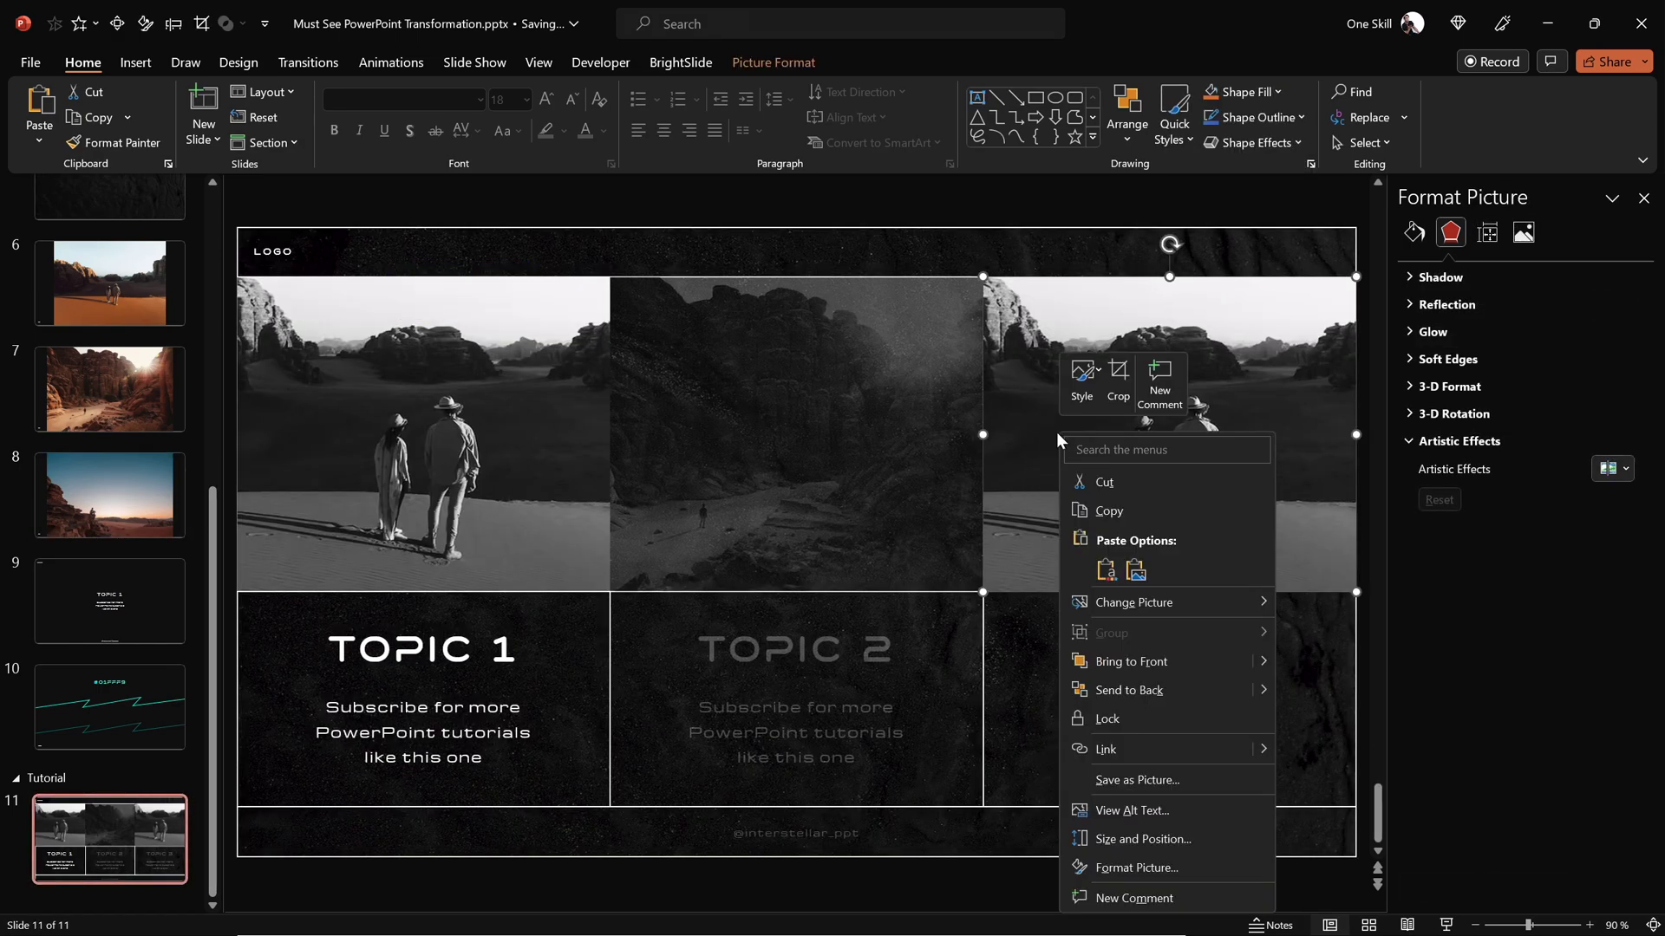
pyautogui.moveTo(1263, 602)
pyautogui.click(1386, 714)
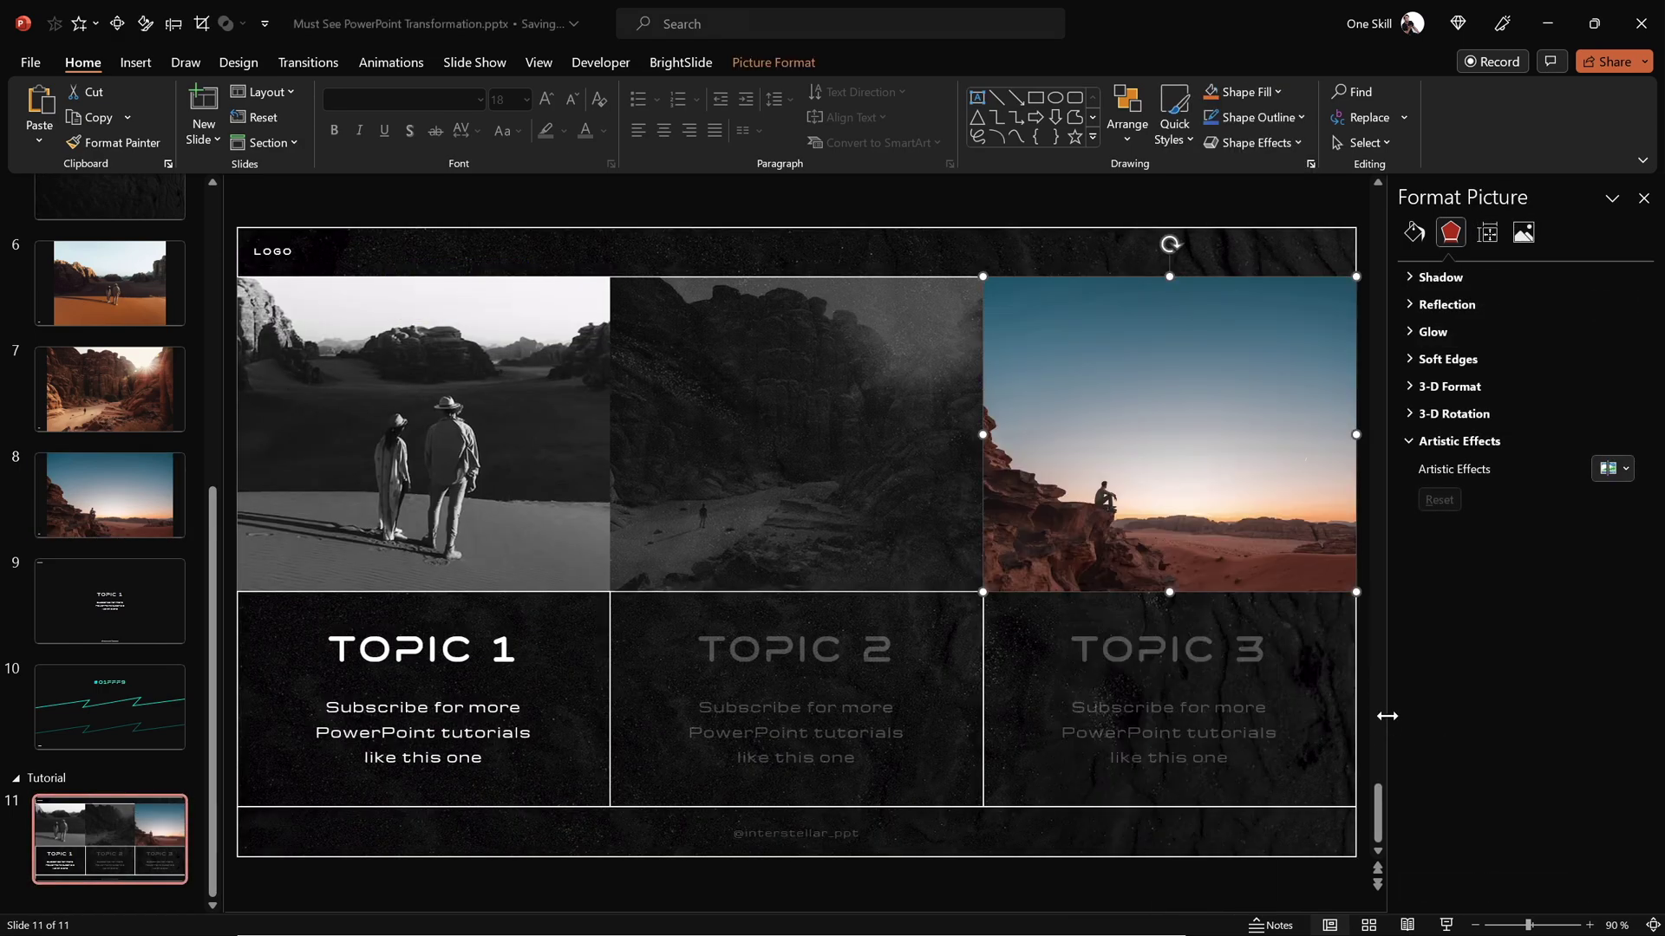
# Set the sunset photo to 20% contrast, 0% saturation and 70% transparency.
pyautogui.click(1523, 233)
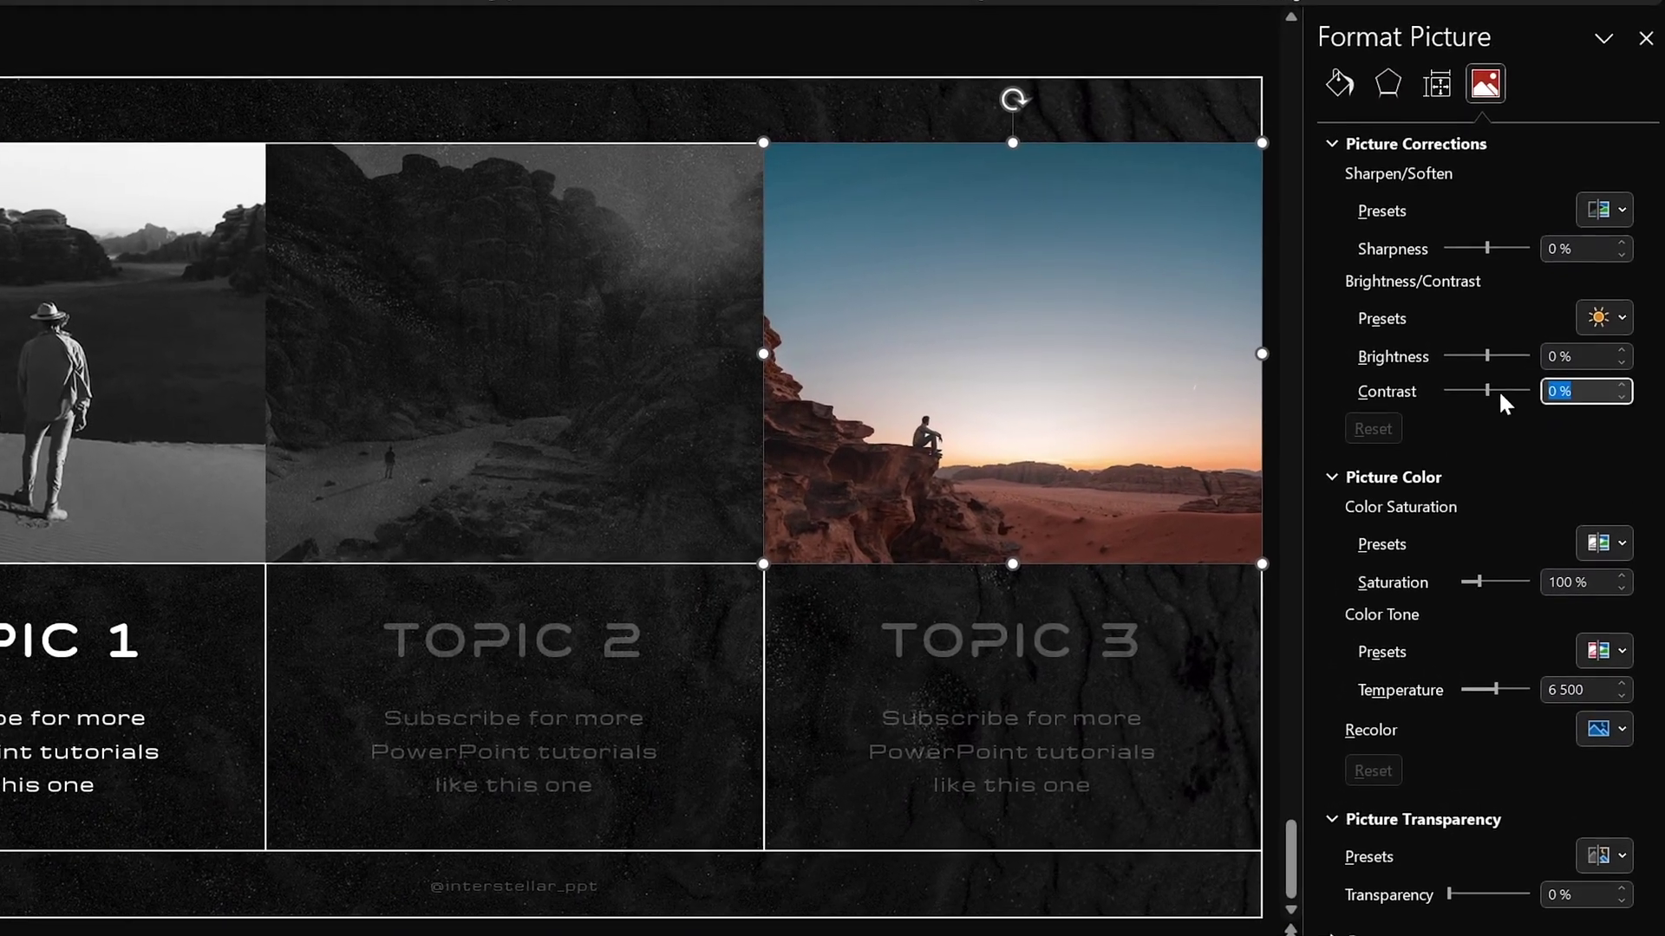
pyautogui.write('20')
pyautogui.moveTo(1479, 582); pyautogui.dragTo(1427, 585)
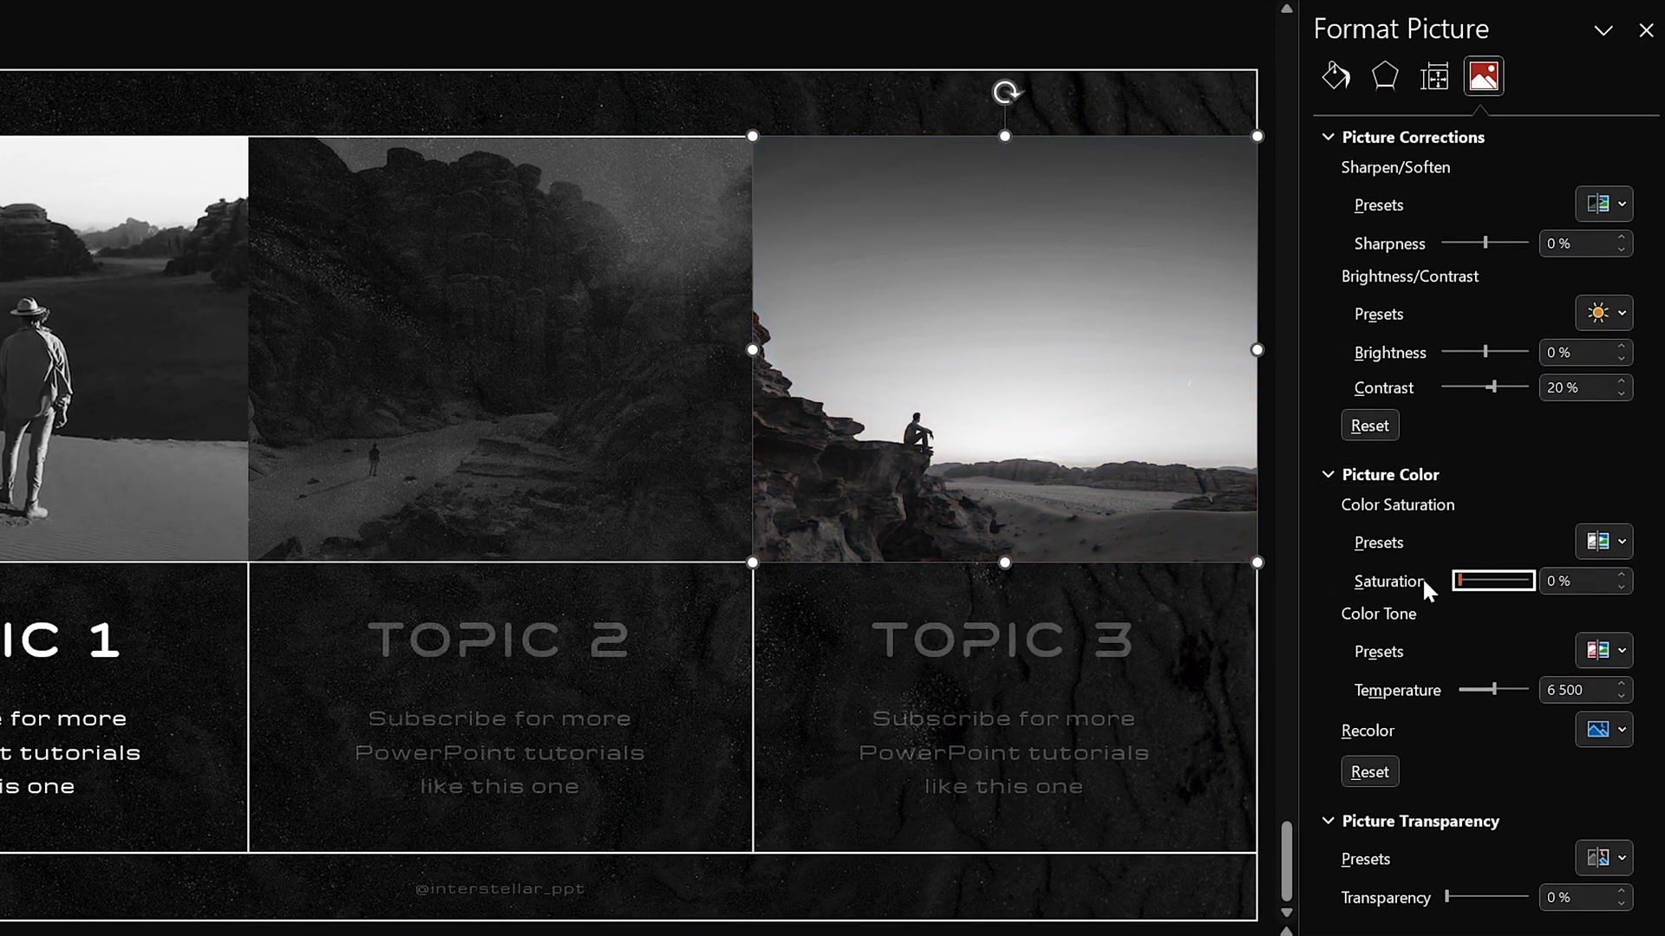
pyautogui.click(1574, 898)
pyautogui.write('70')
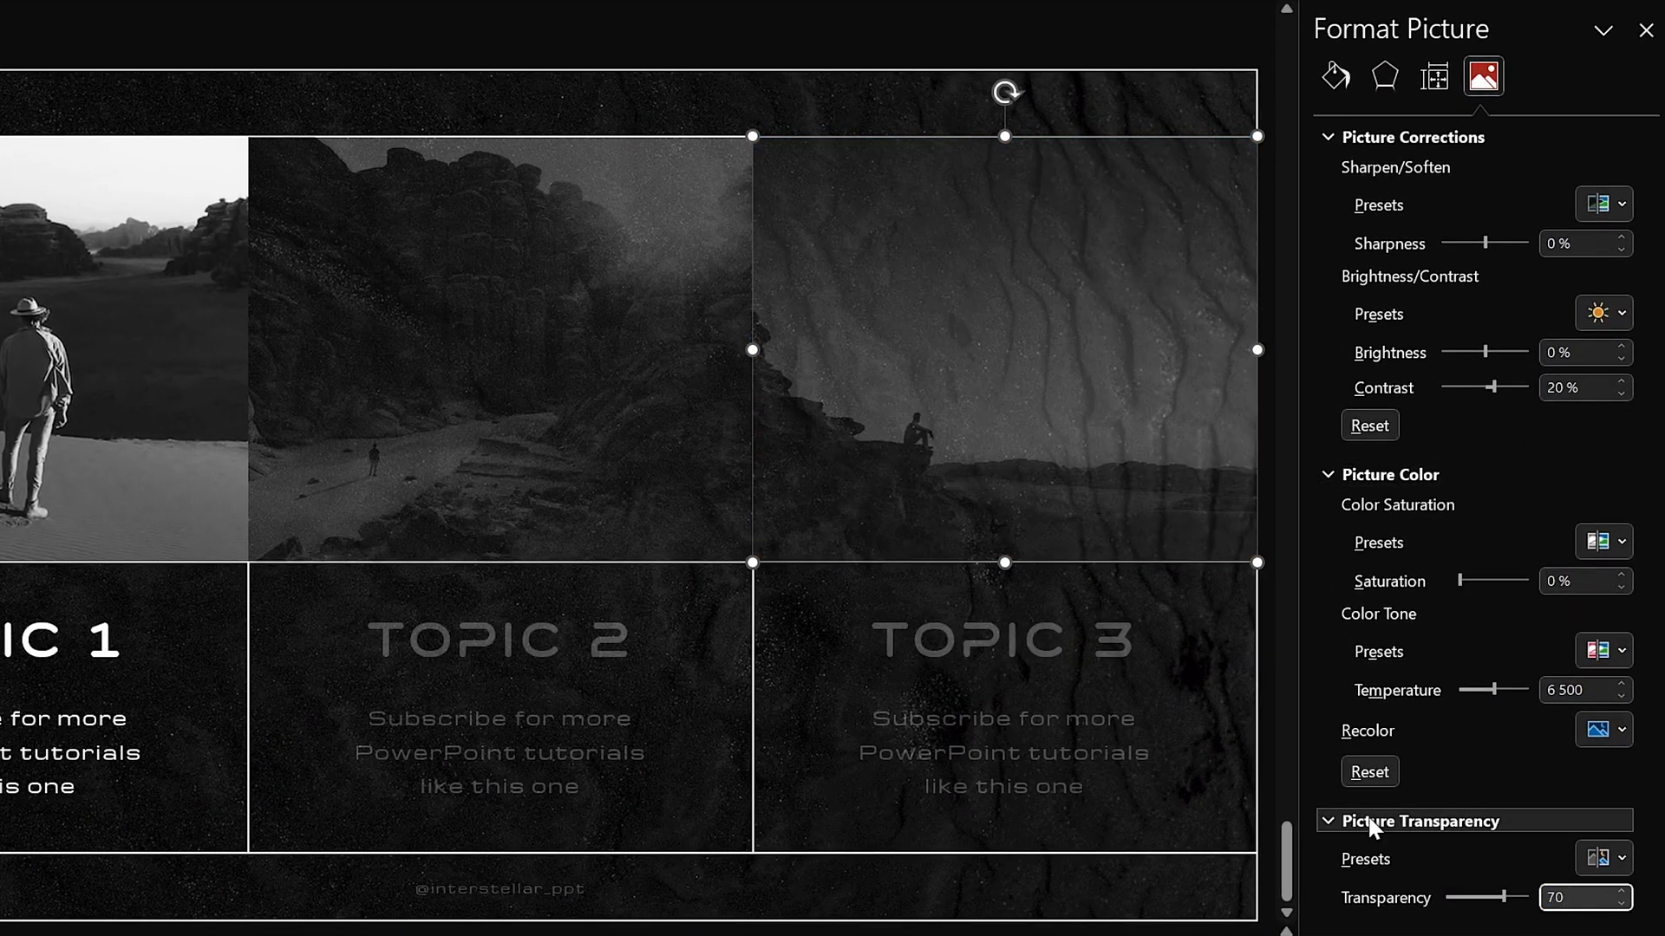
pyautogui.click(1141, 29)
pyautogui.click(1646, 31)
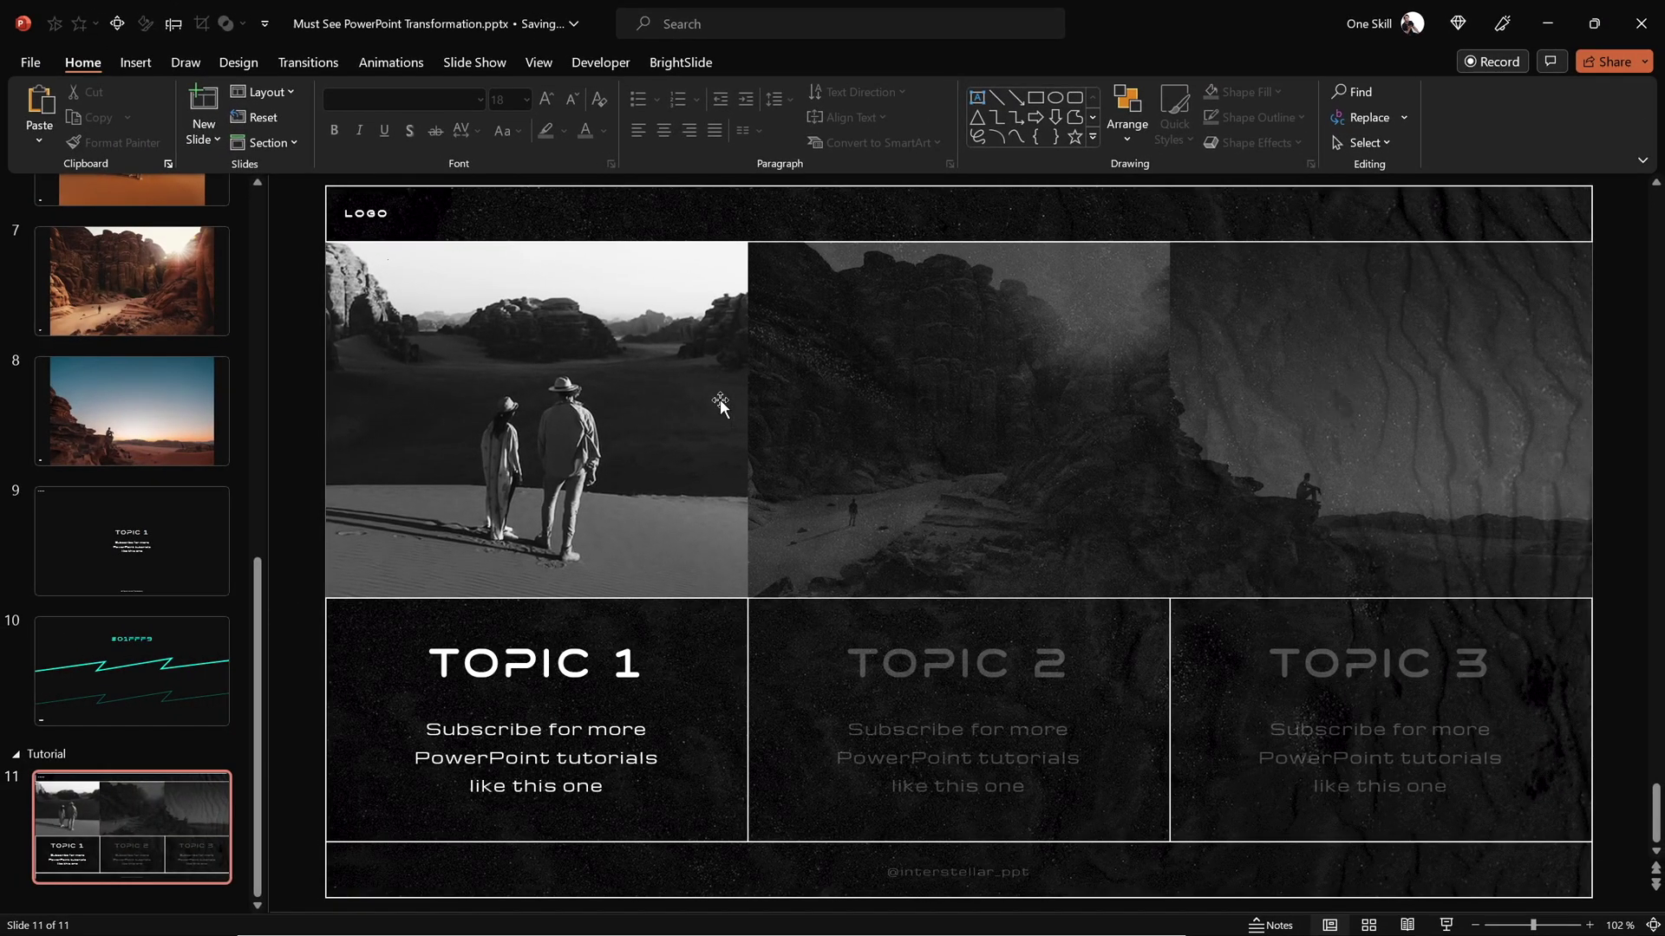
# Recolour the Topic 1 desert photo with the teal recent colour from Color > More Variations.
pyautogui.click(569, 412)
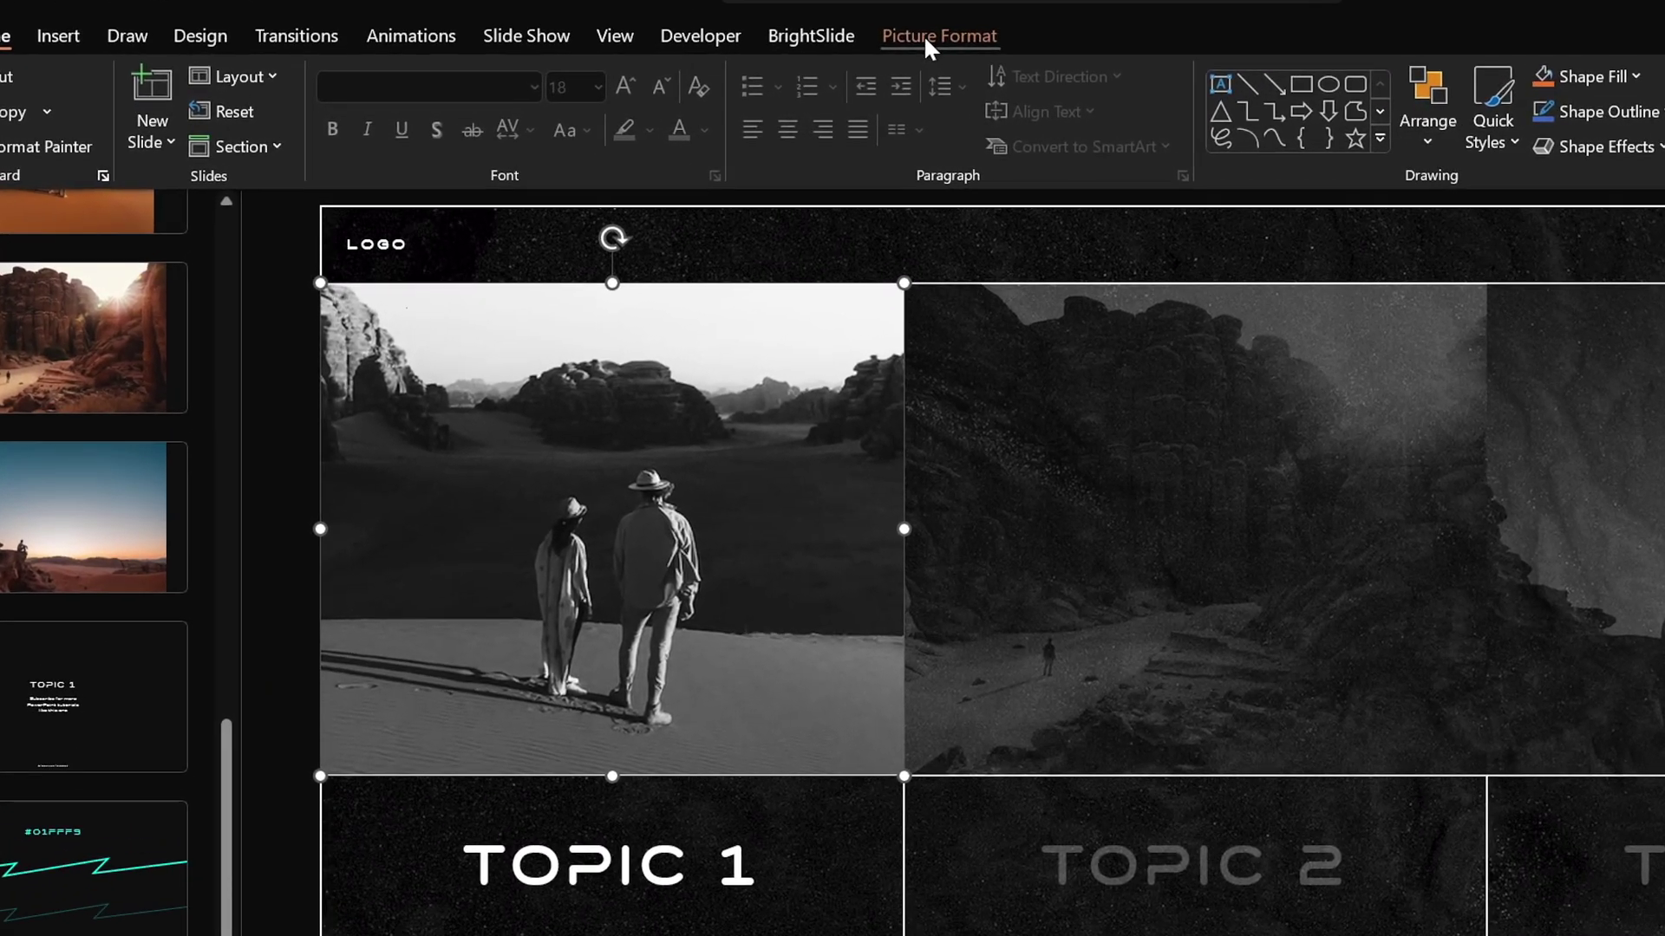
pyautogui.click(774, 63)
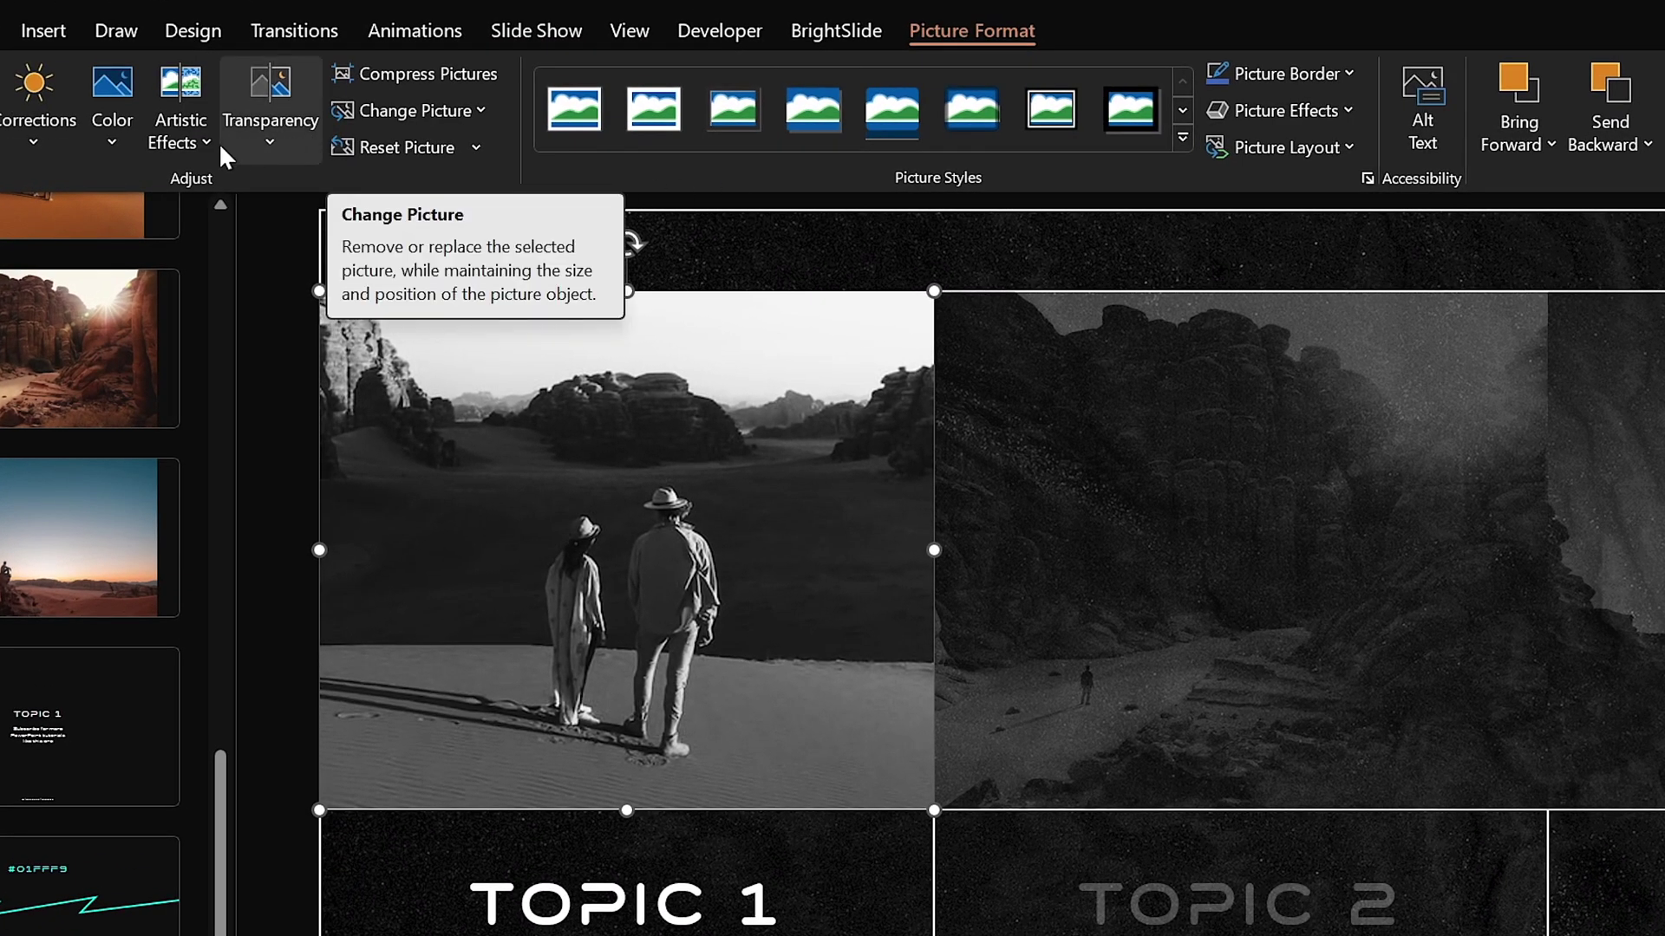
pyautogui.click(112, 143)
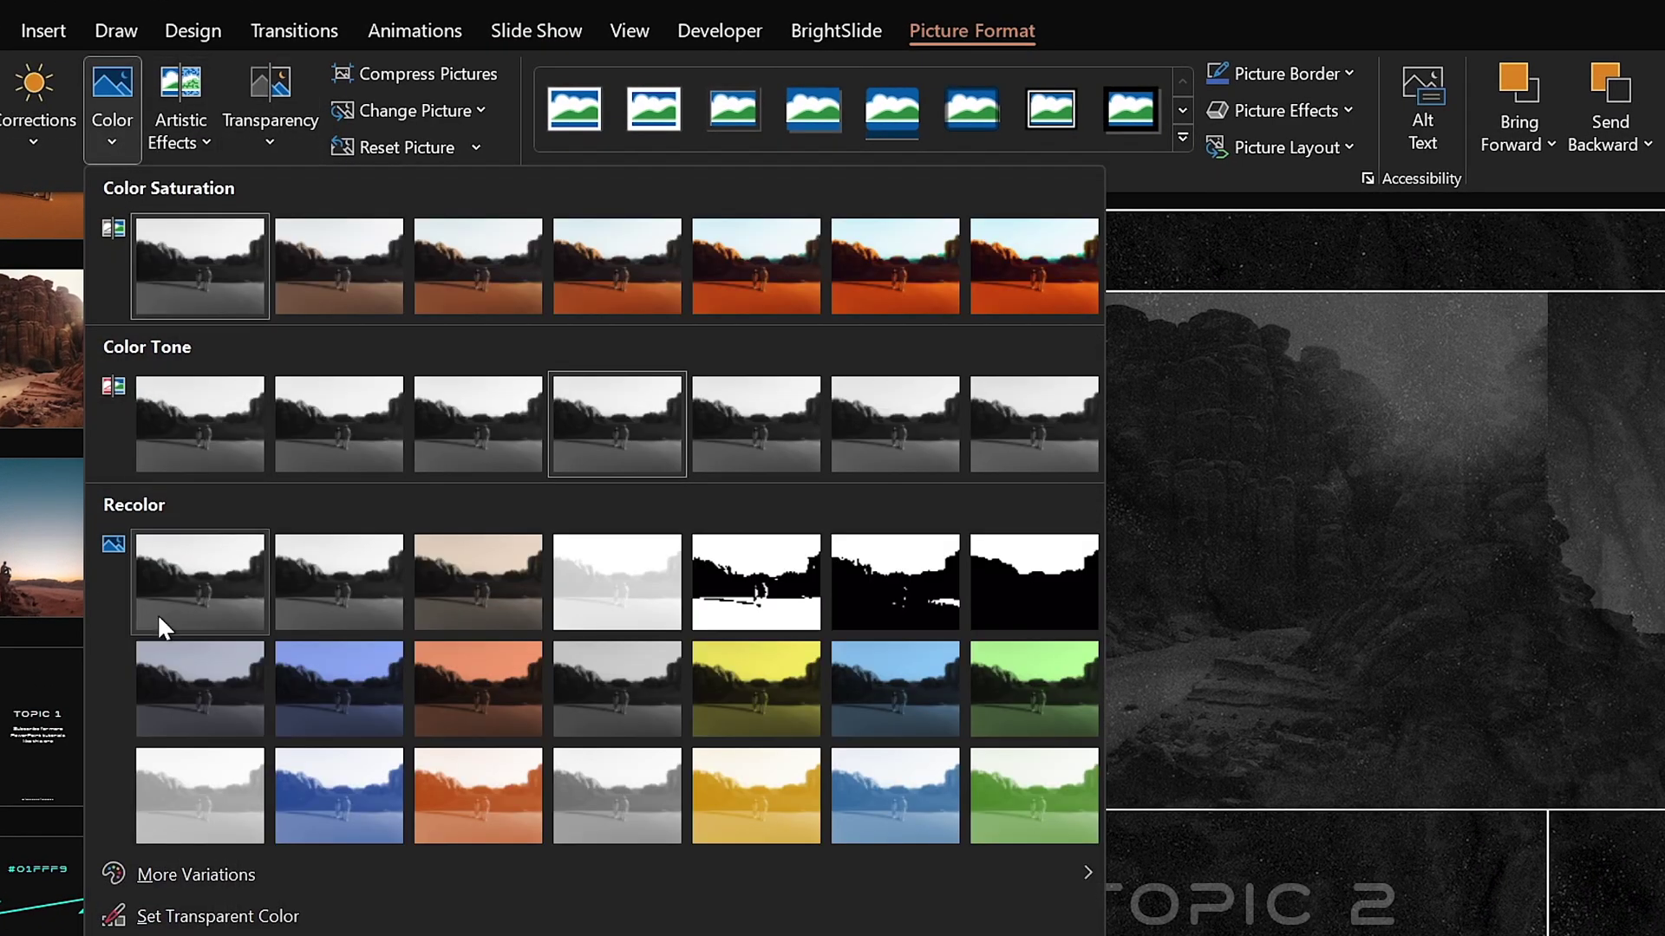
pyautogui.moveTo(196, 862)
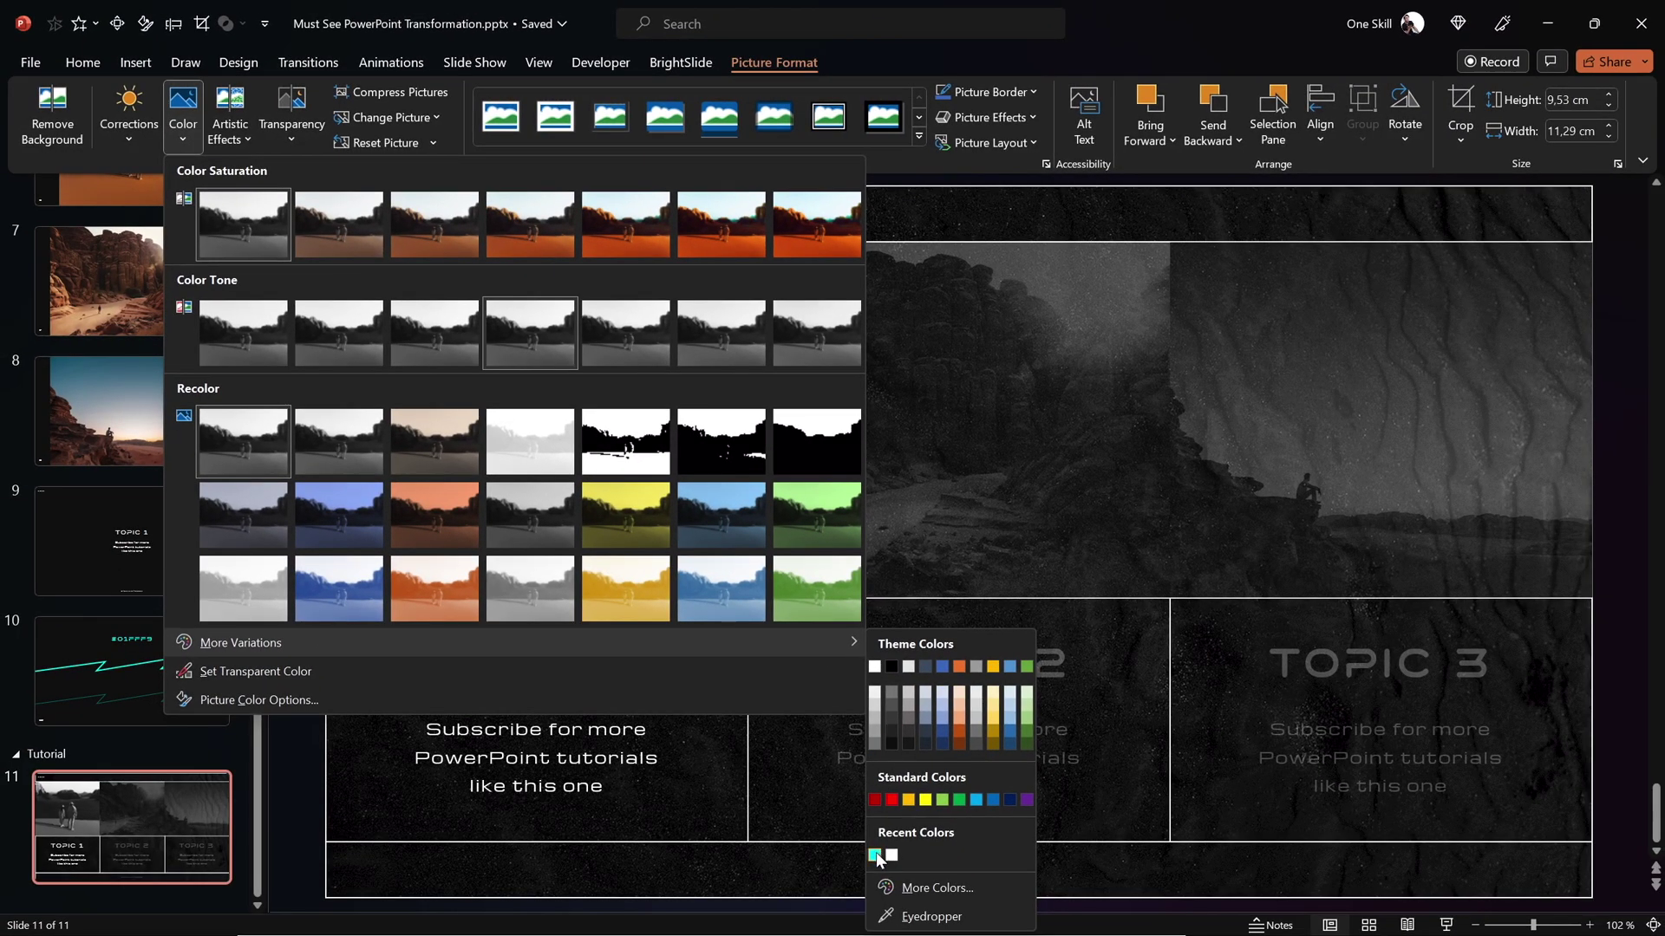
pyautogui.click(876, 856)
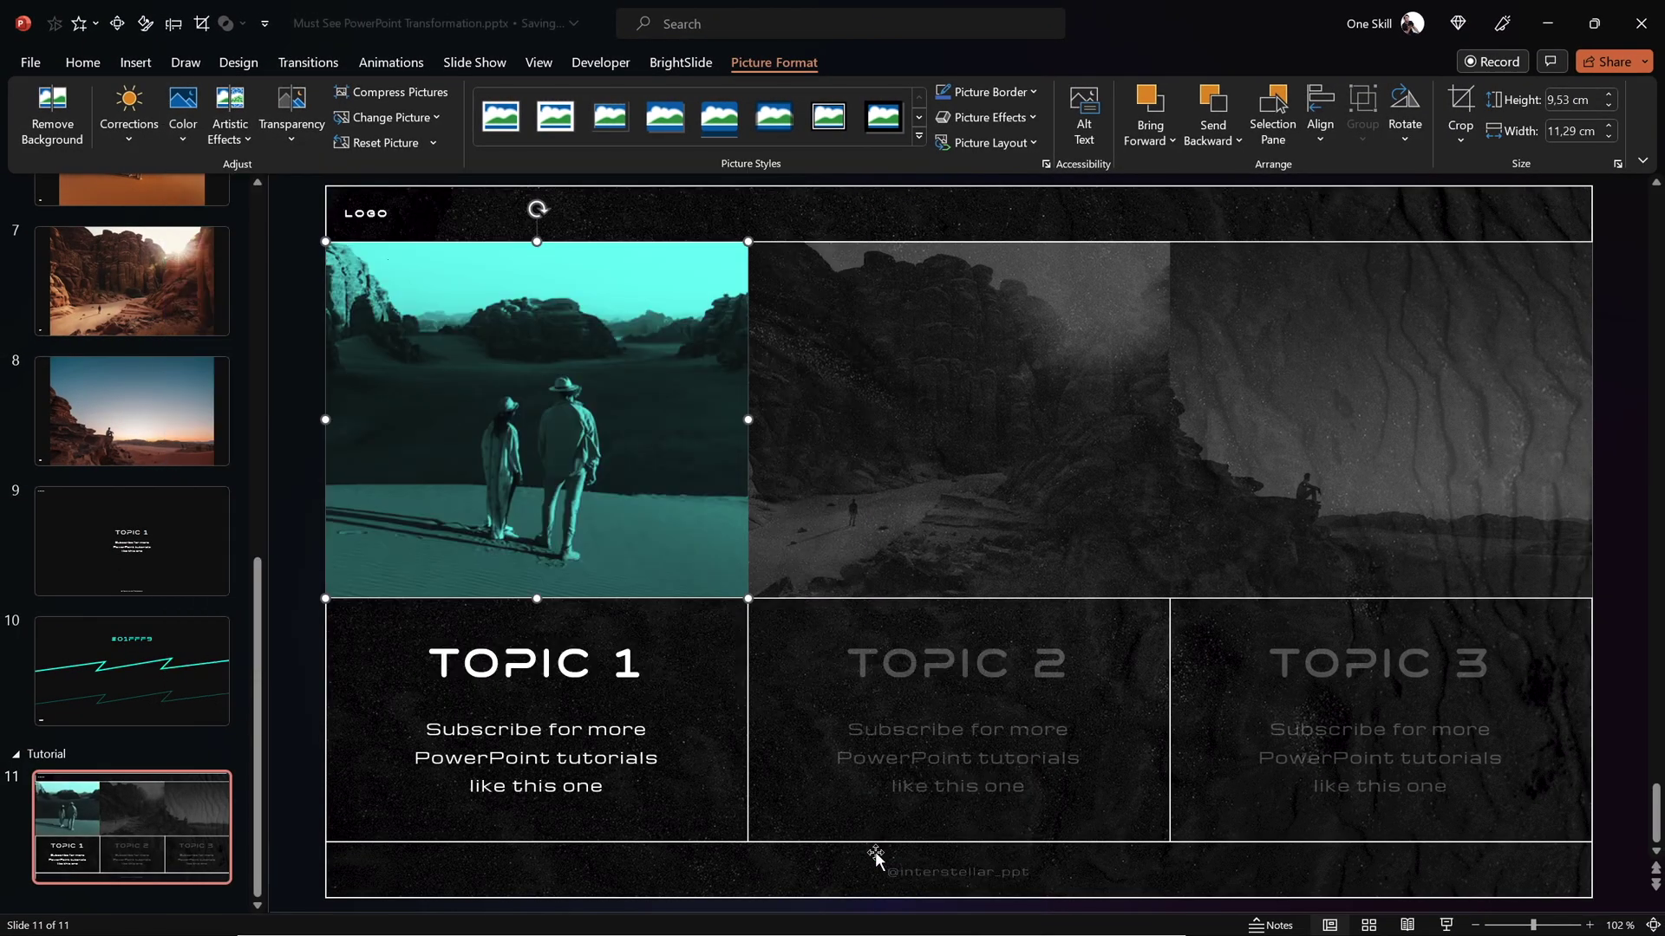
pyautogui.click(313, 672)
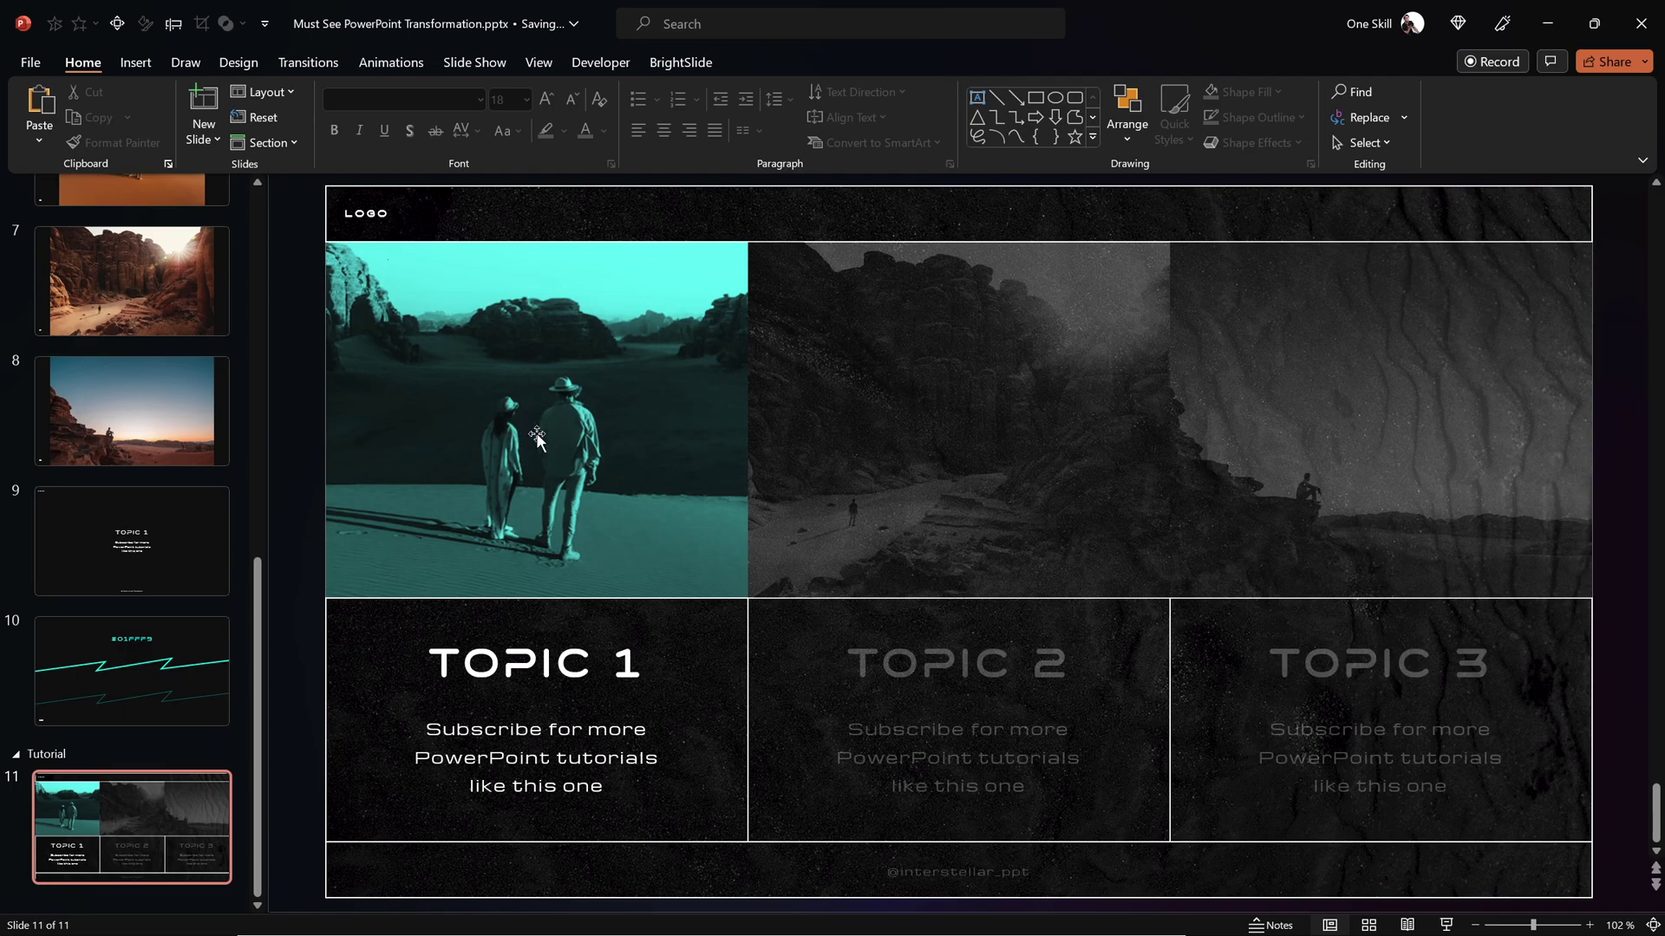
pyautogui.click(184, 652)
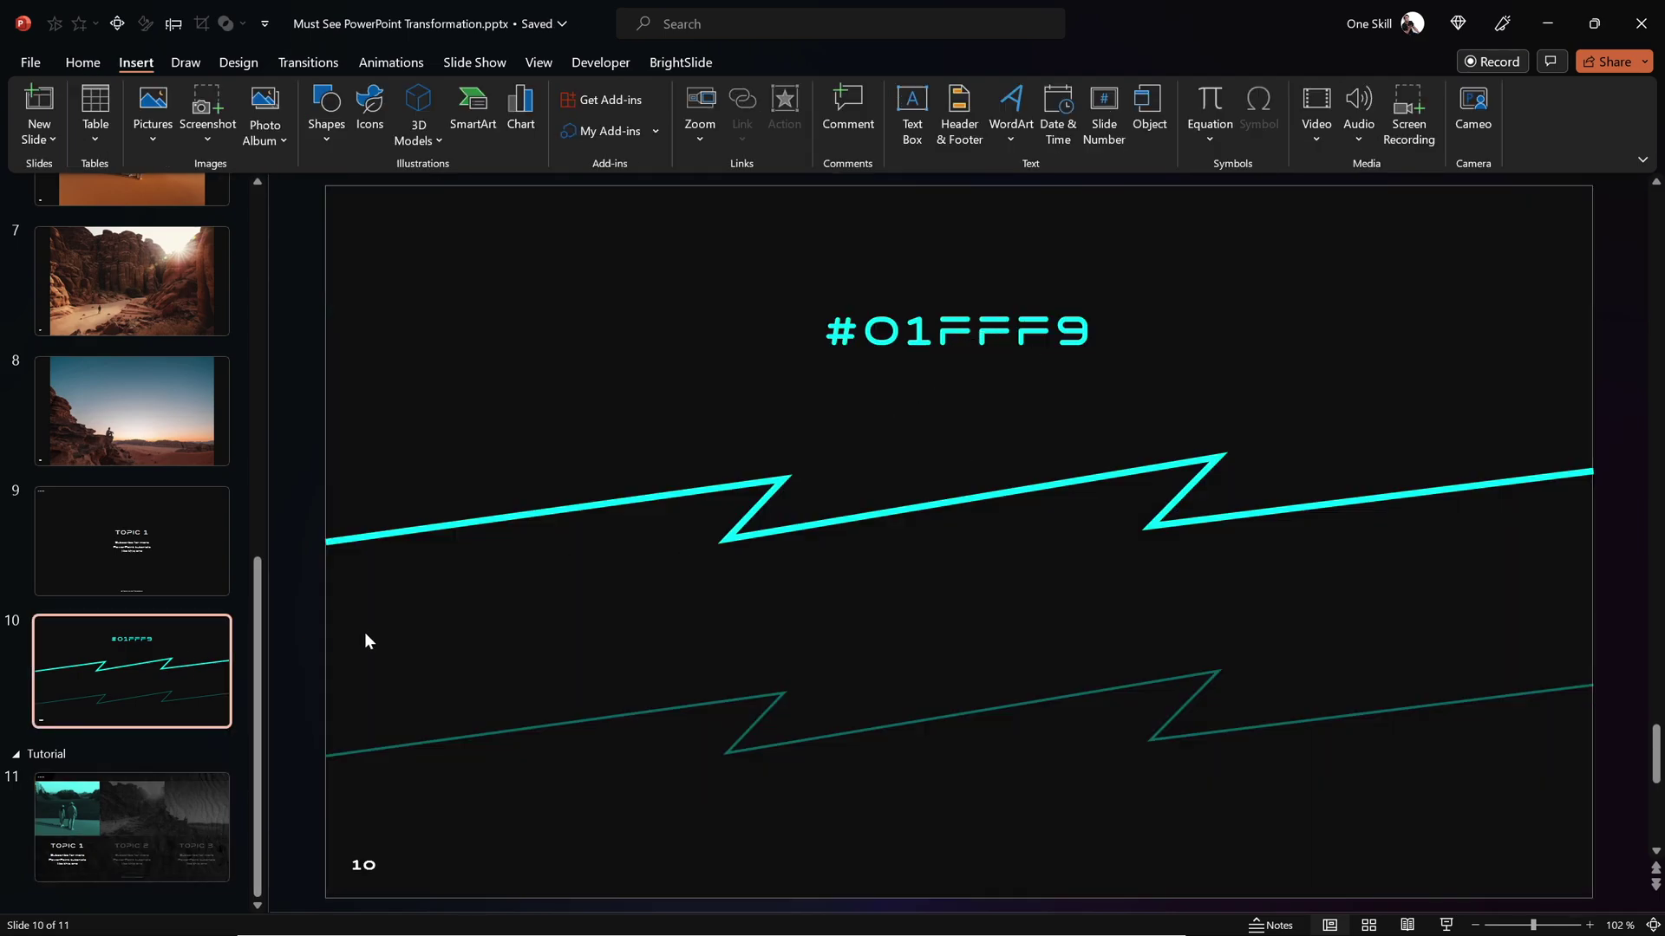
# Draw a white freeform zigzag across slide 11's bottom, from the left edge to the right edge.
pyautogui.click(118, 784)
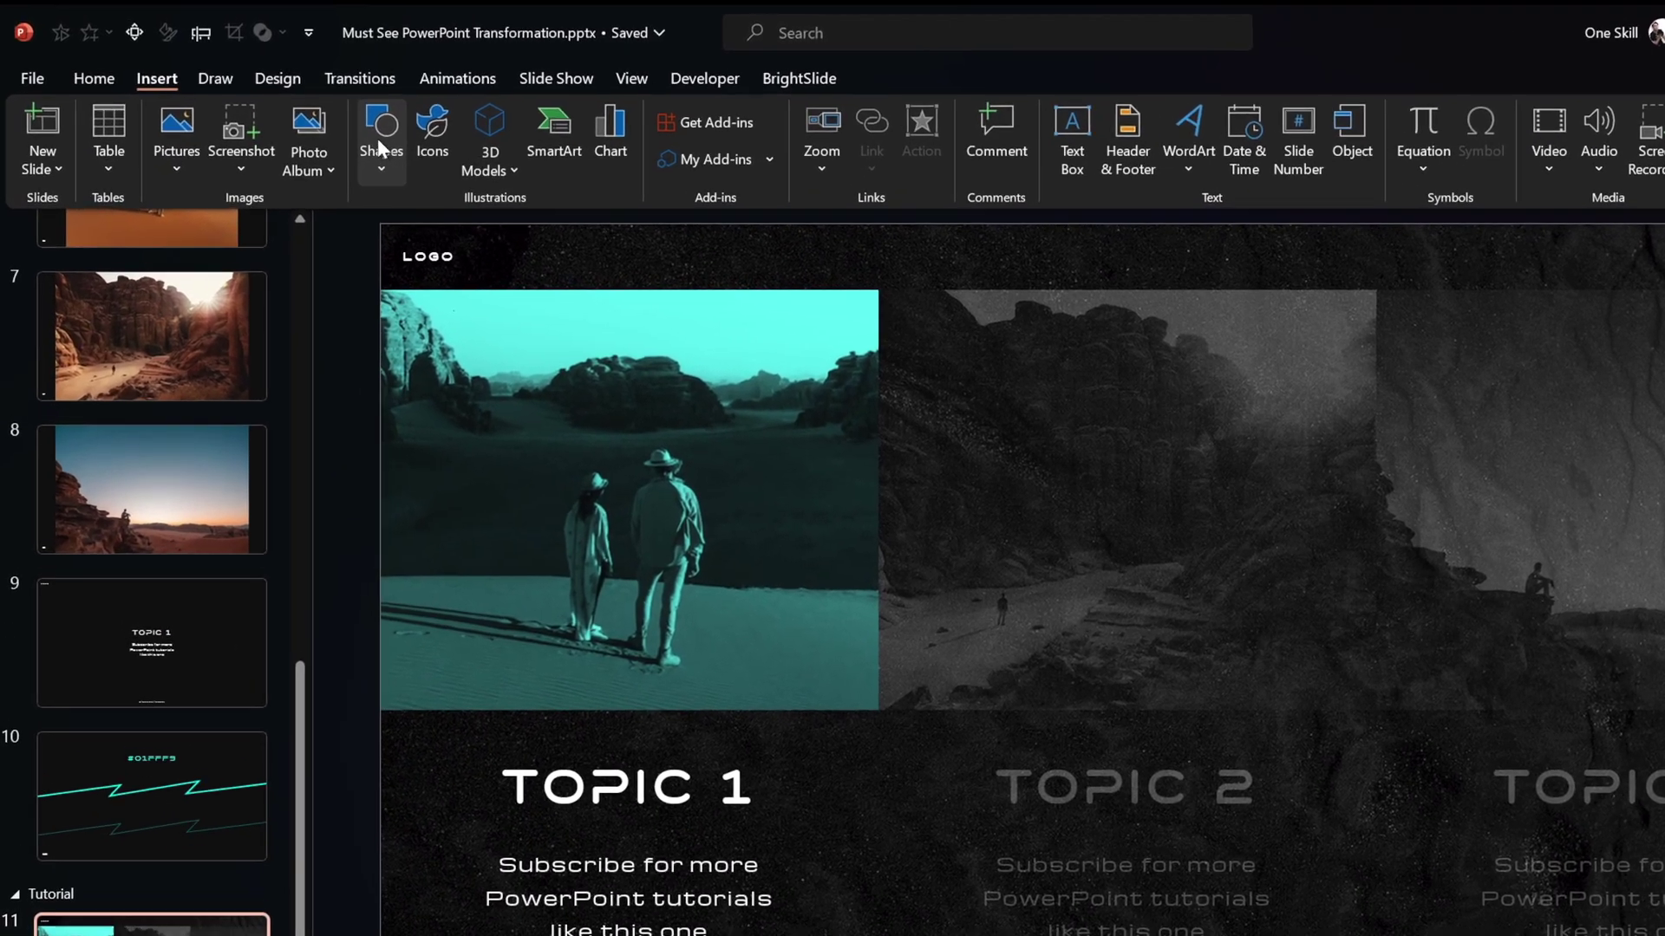
pyautogui.click(324, 111)
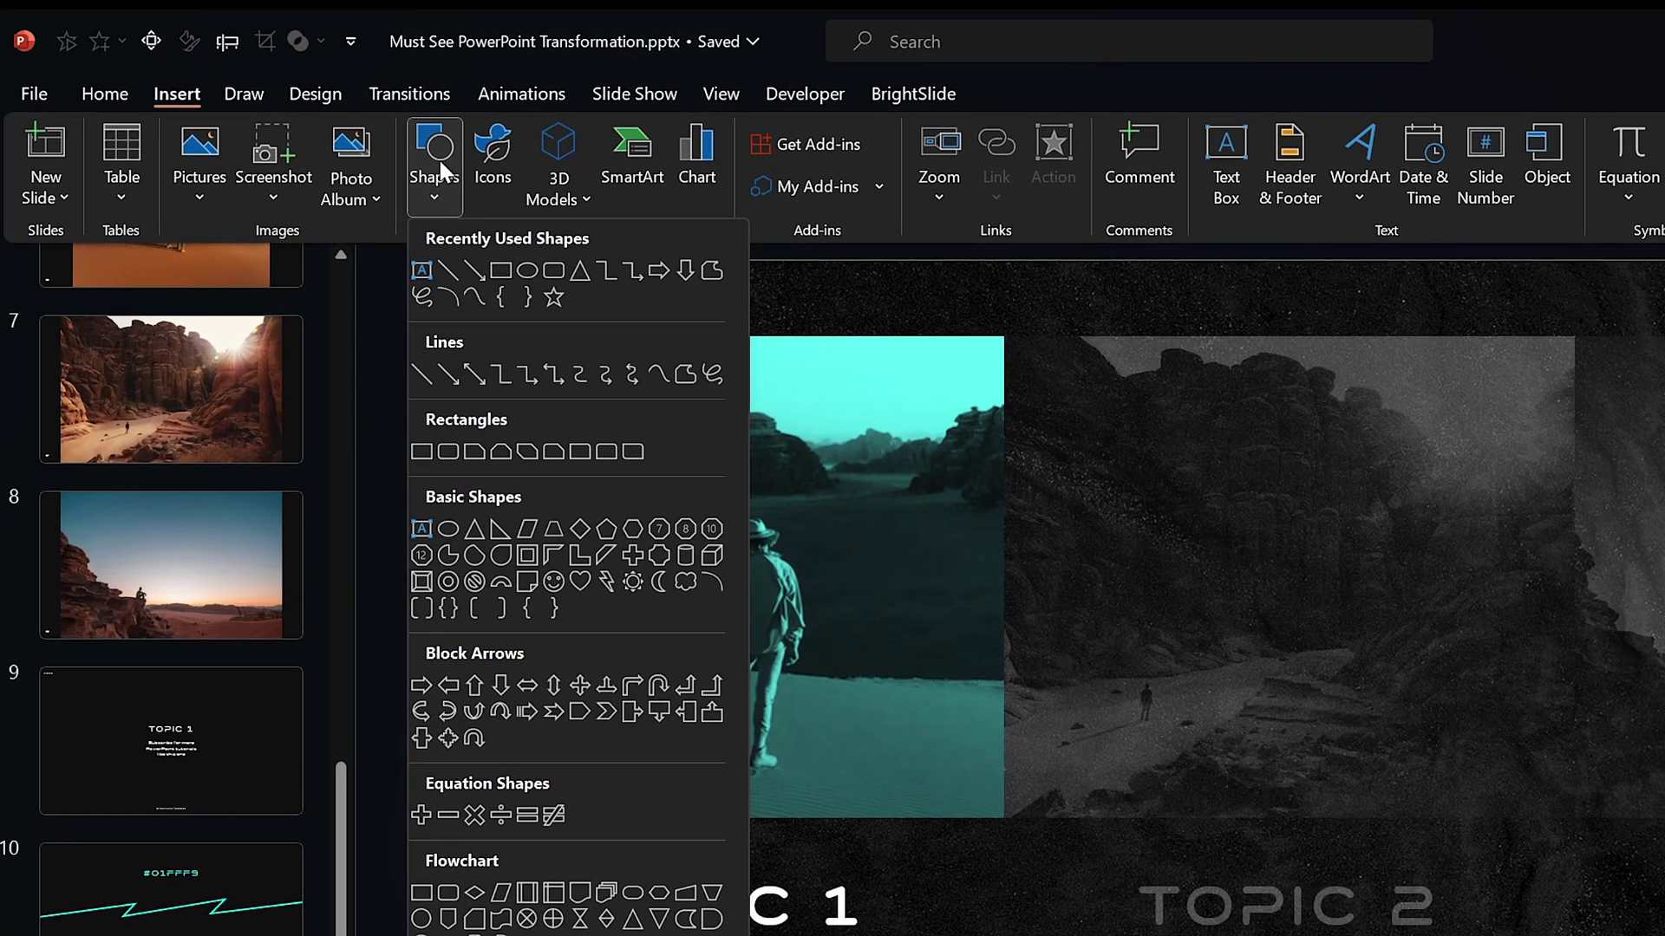
pyautogui.click(705, 270)
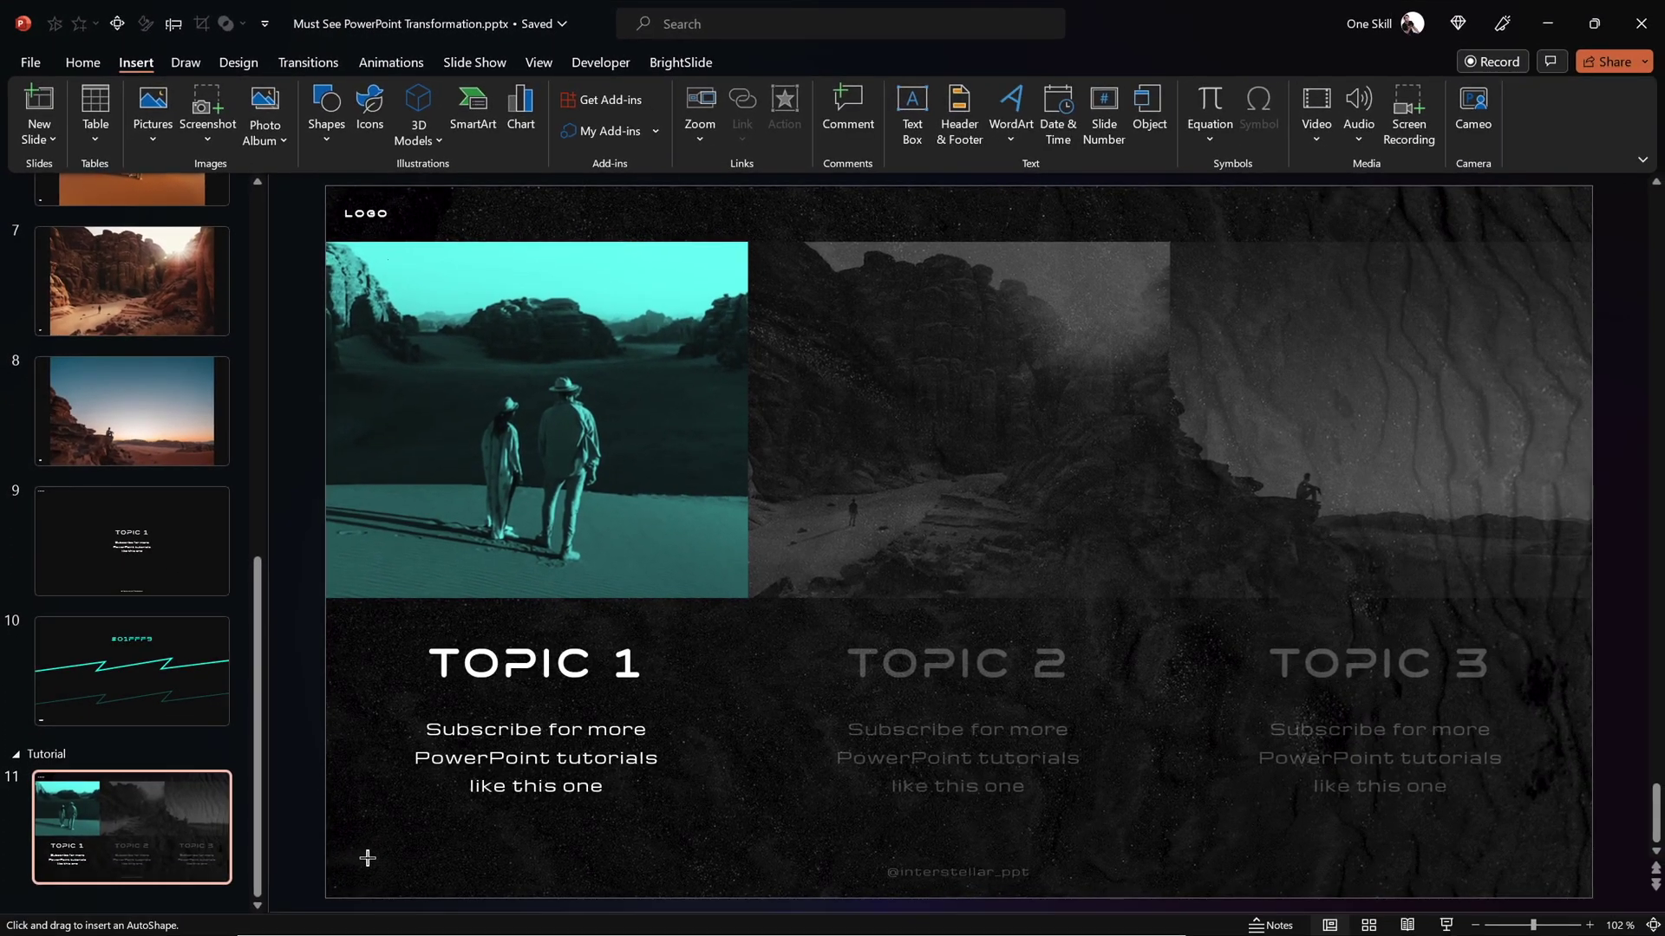
pyautogui.click(327, 861)
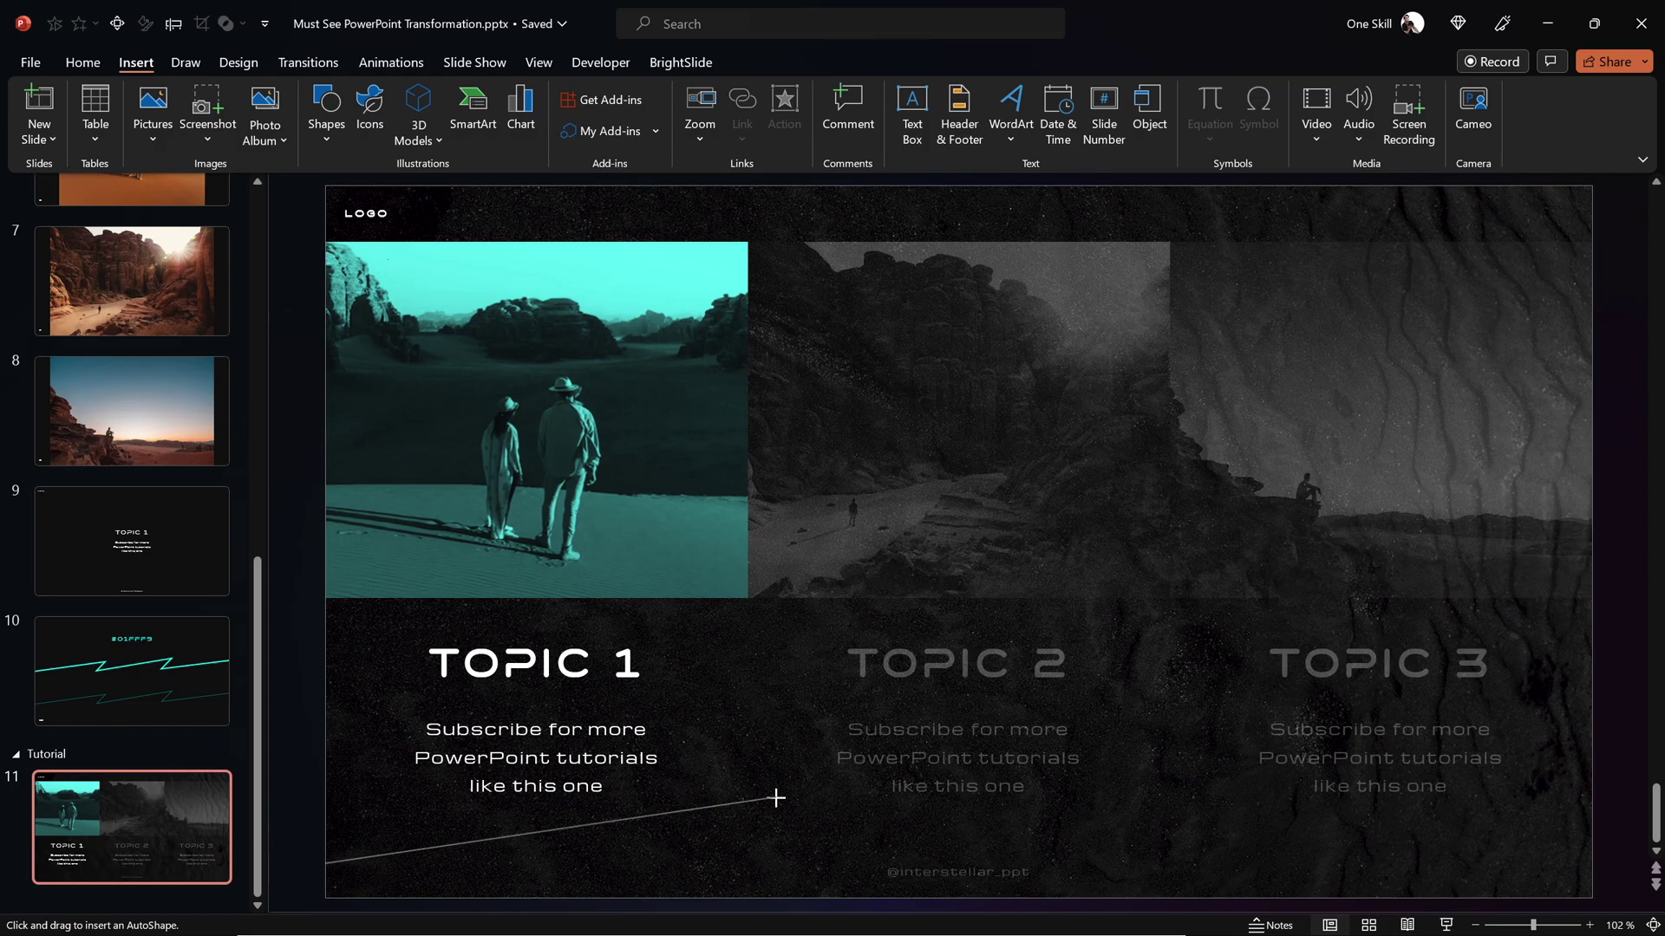
pyautogui.click(711, 859)
pyautogui.click(1146, 854)
pyautogui.doubleClick(1591, 790)
pyautogui.click(1611, 714)
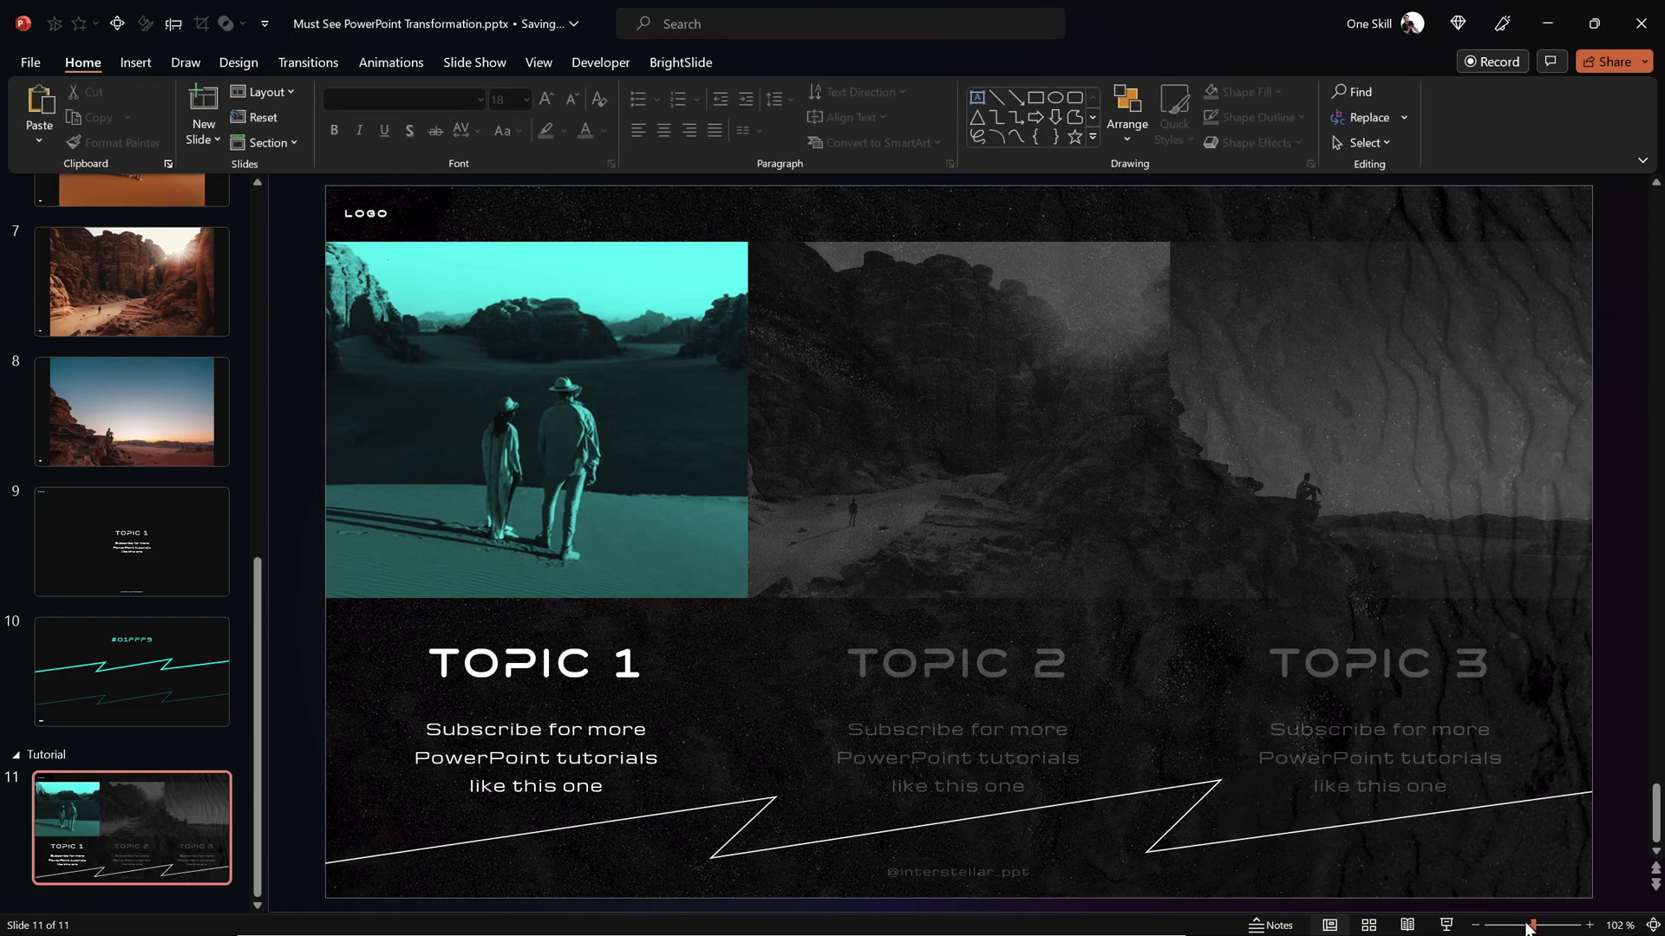
pyautogui.moveTo(1533, 928); pyautogui.dragTo(1522, 927)
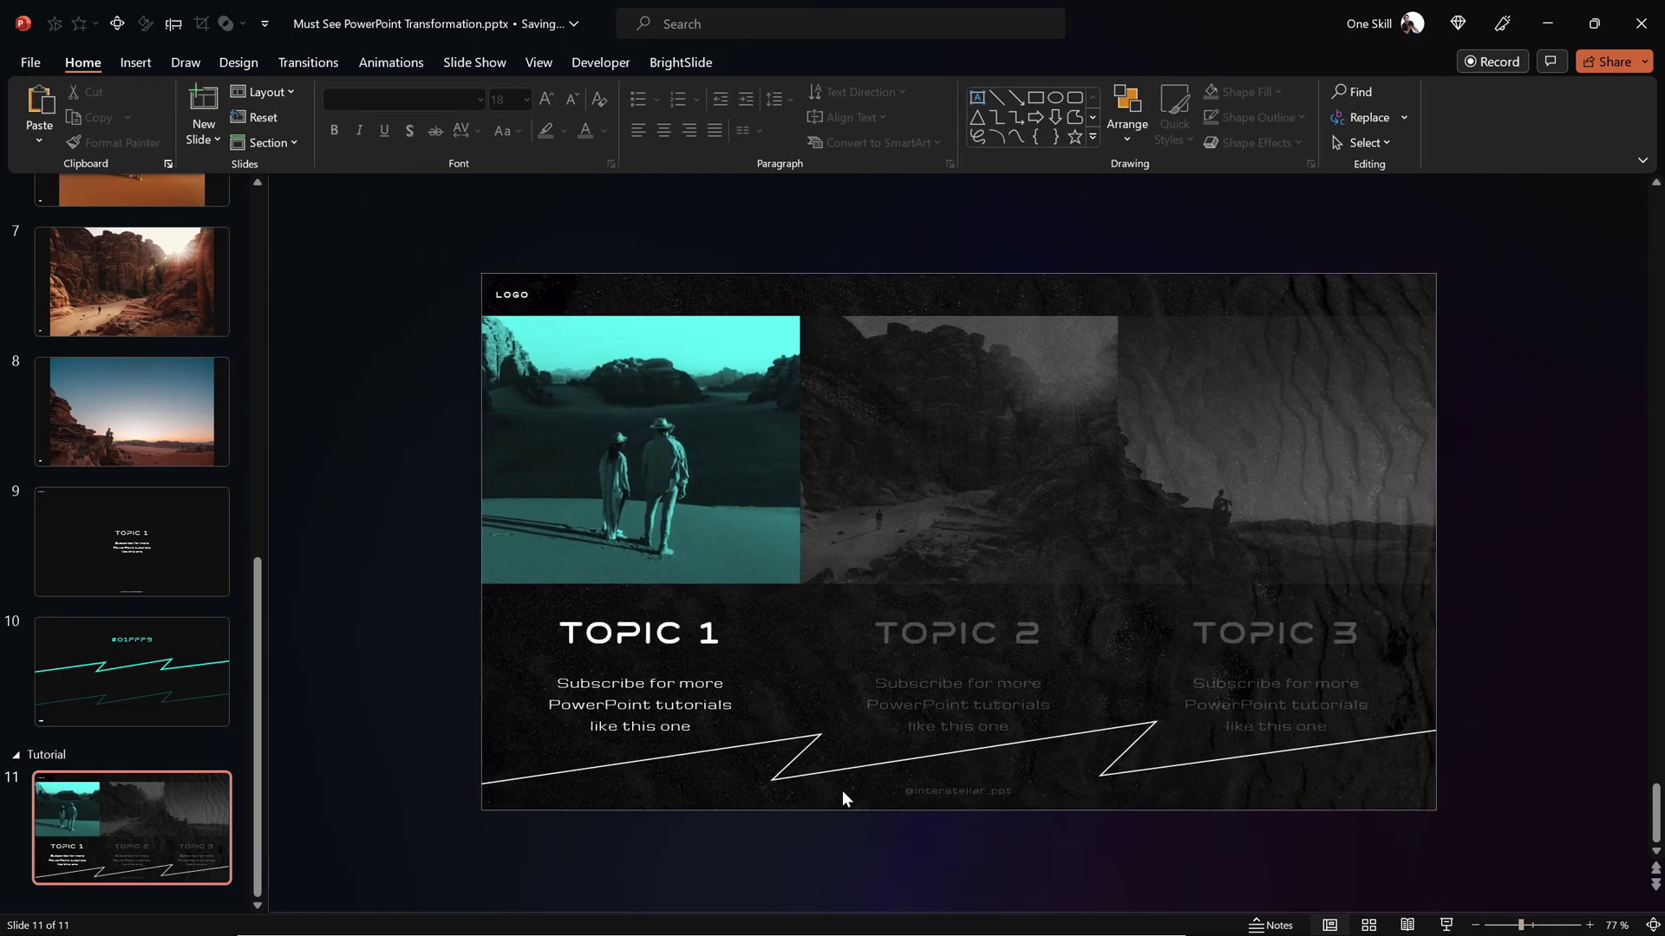
pyautogui.click(812, 777)
# Copy the thick cyan style of slide 10's zigzag onto slide 11's white zigzag with Format Painter.
pyautogui.click(185, 668)
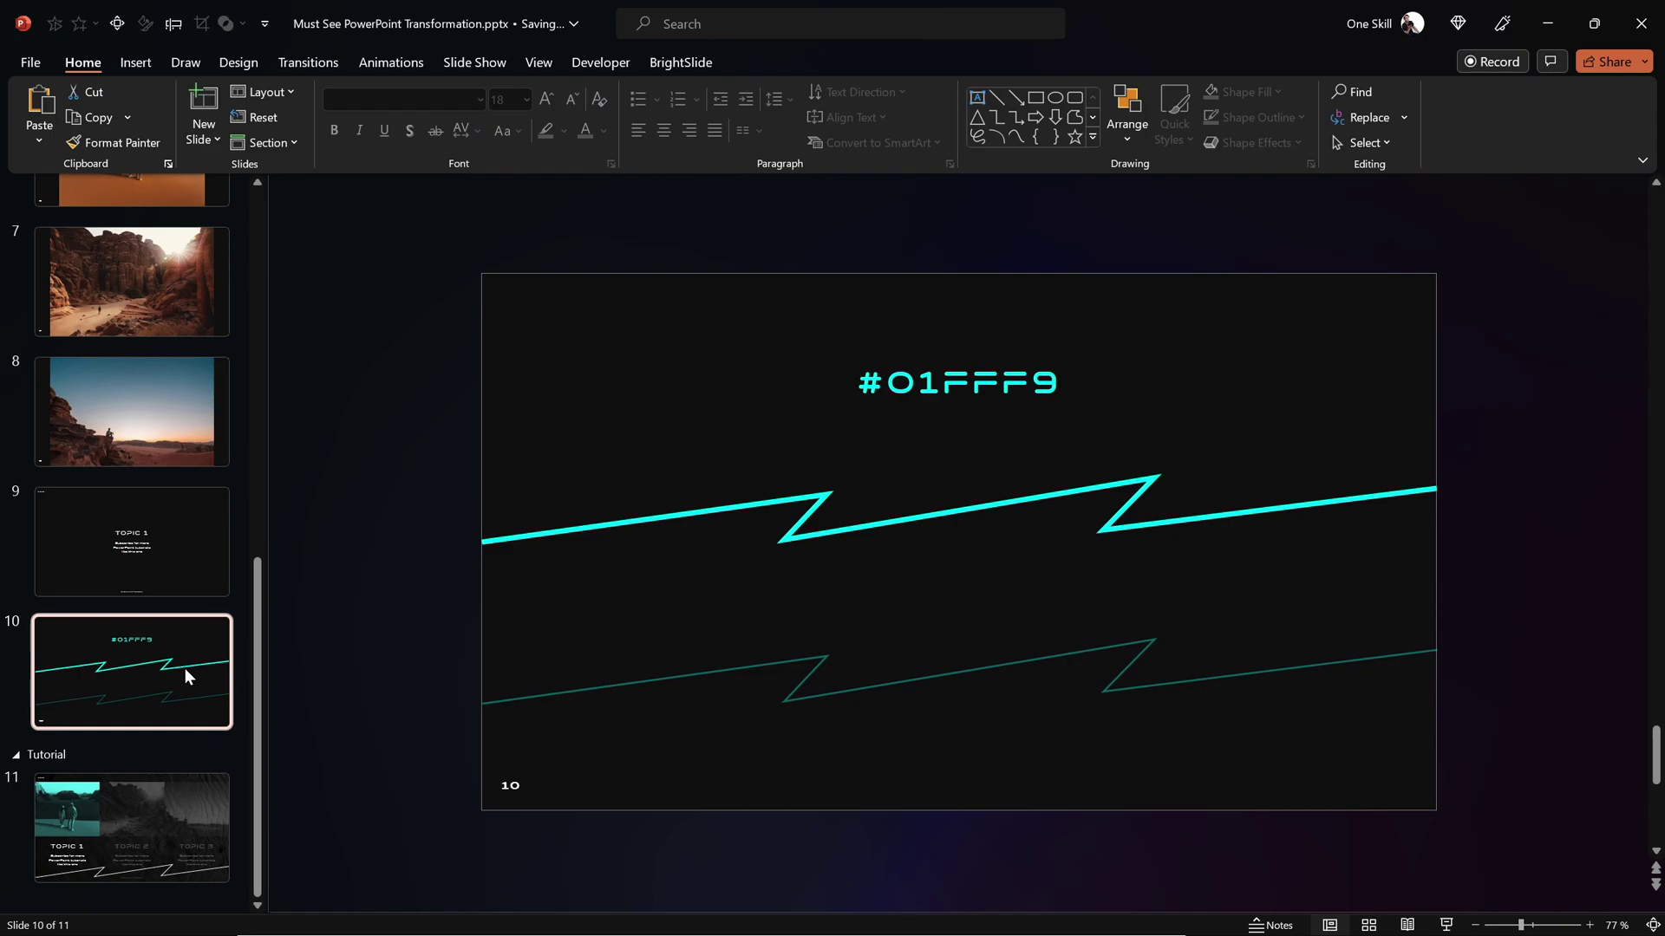
pyautogui.click(570, 535)
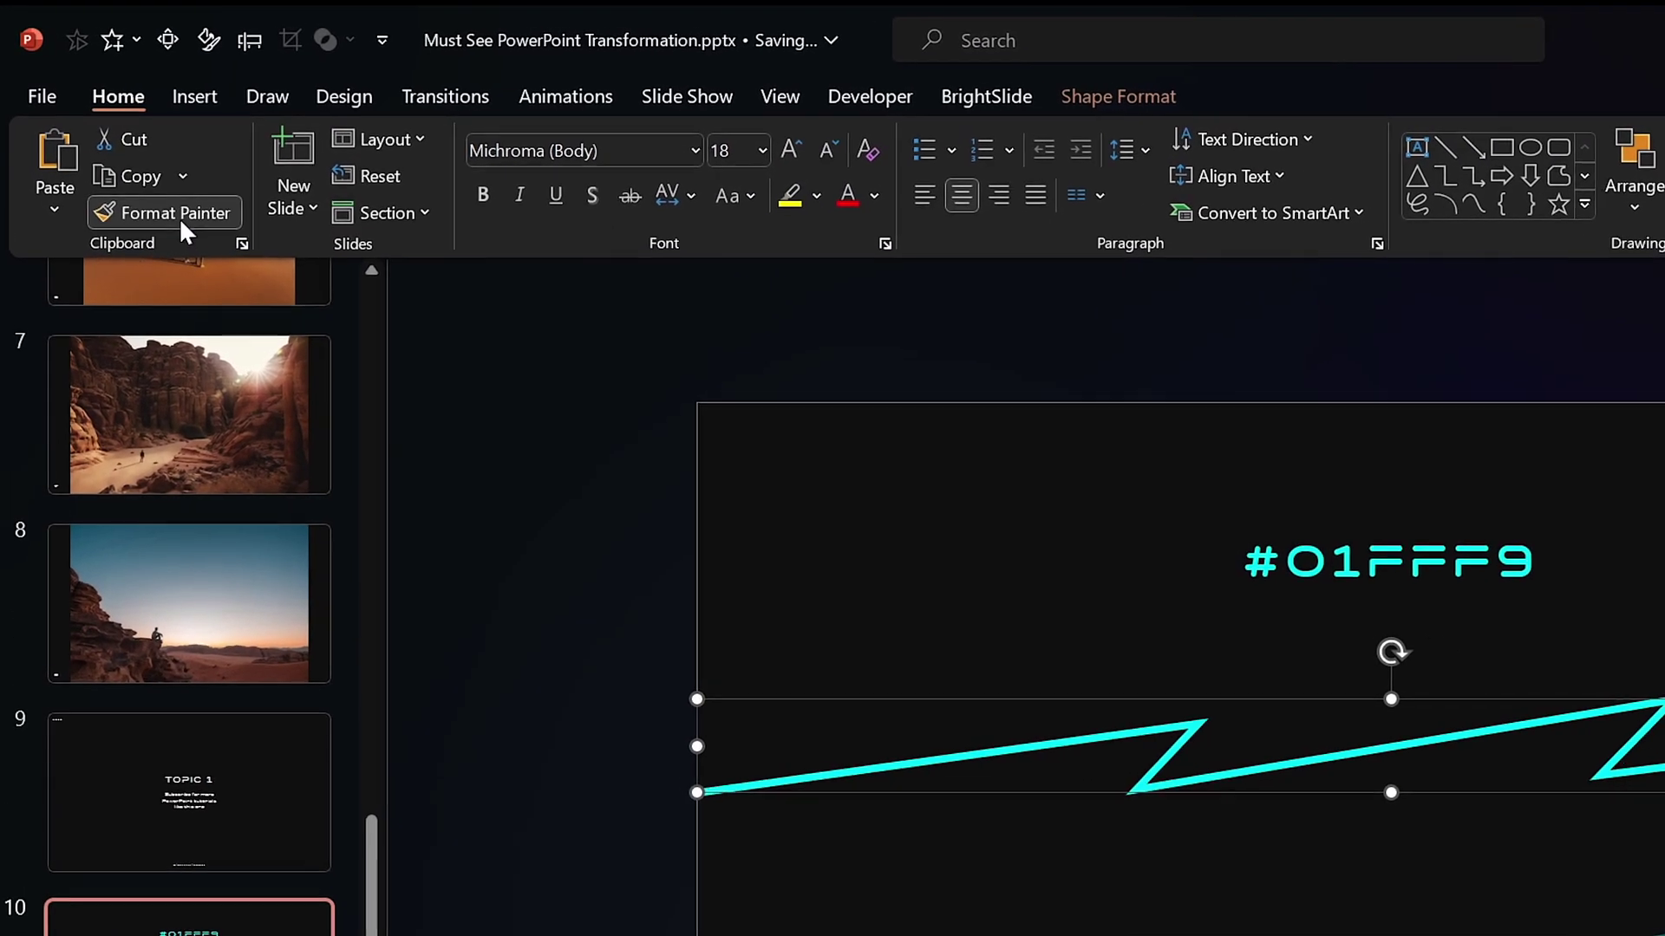
pyautogui.click(151, 882)
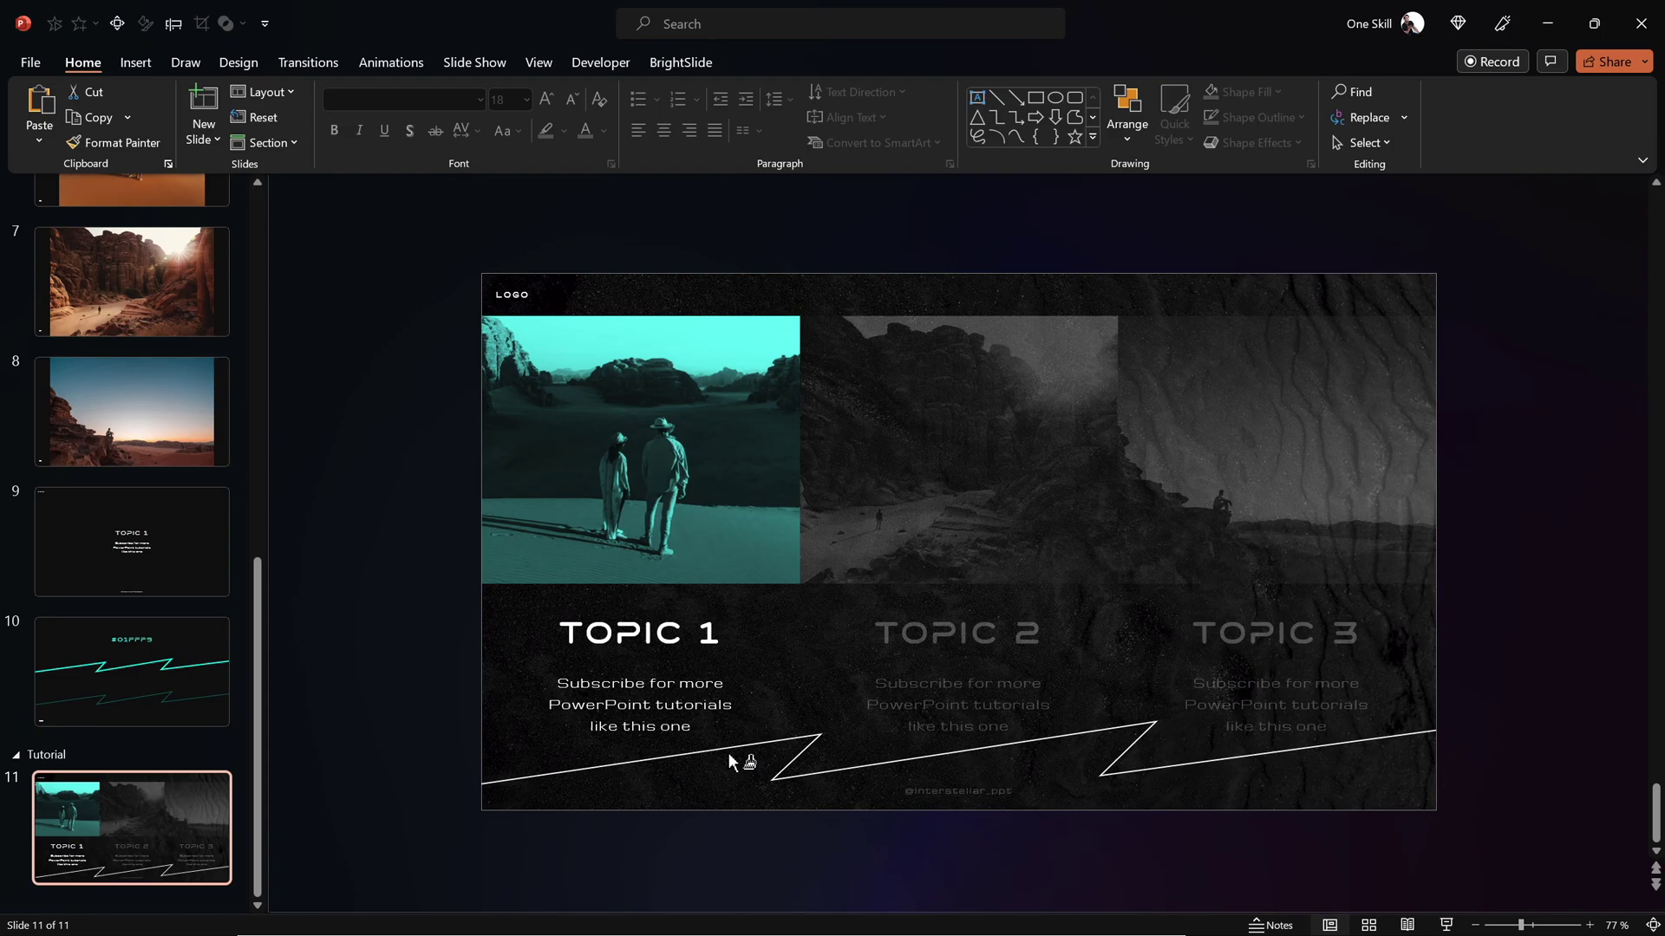
pyautogui.click(728, 750)
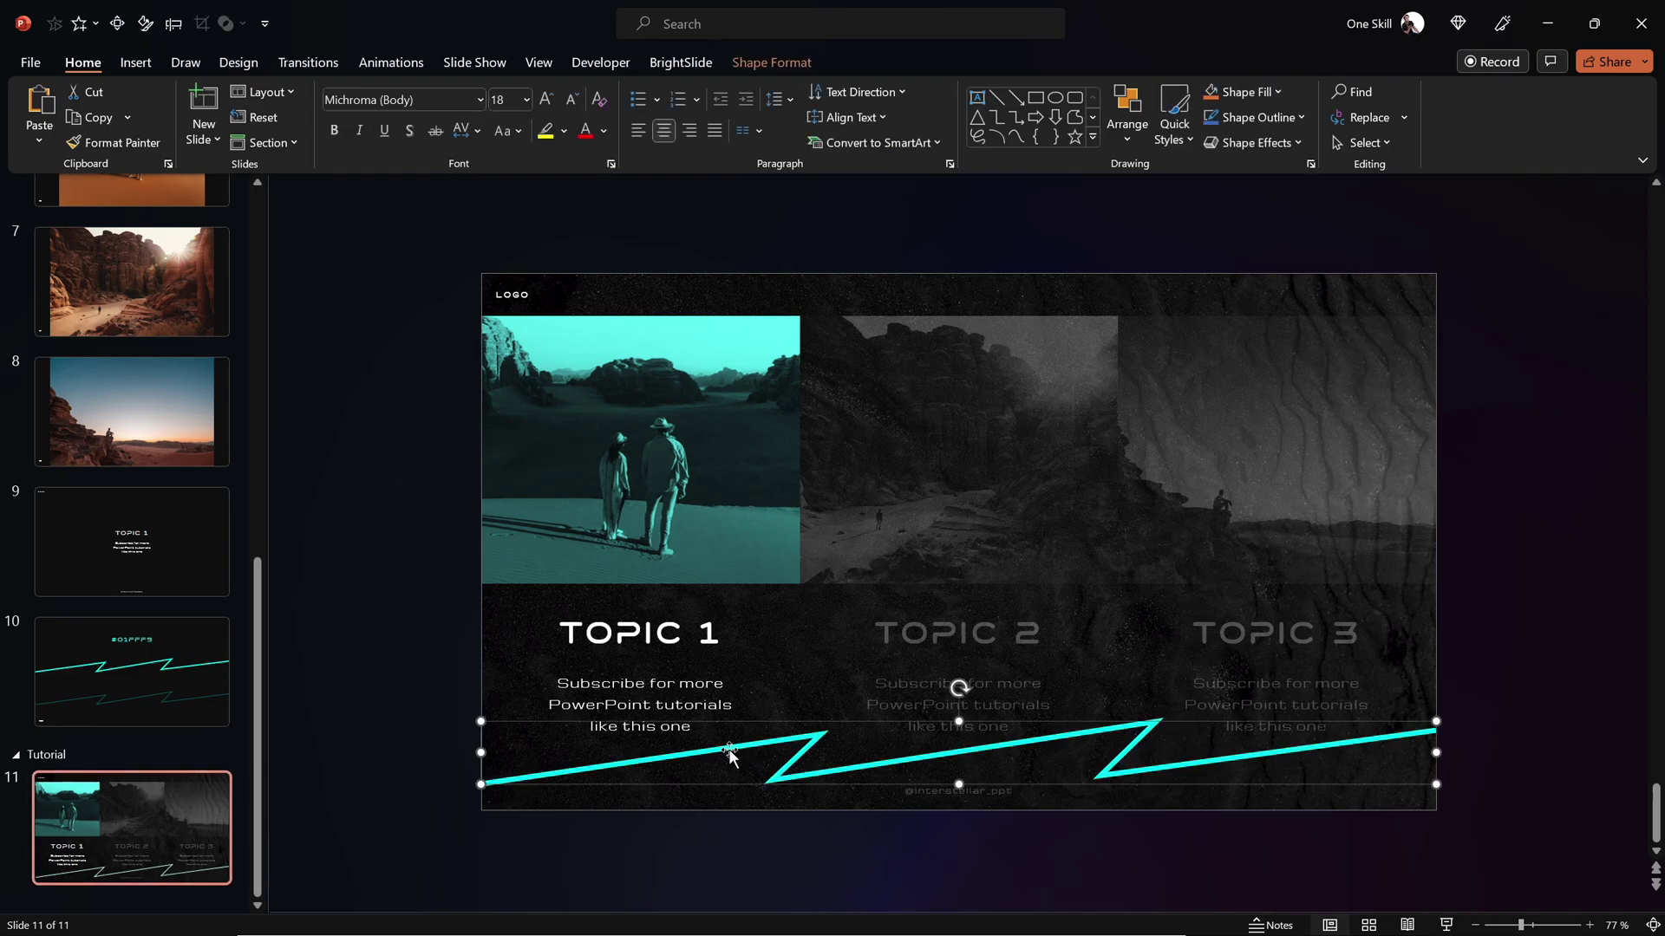
pyautogui.click(716, 831)
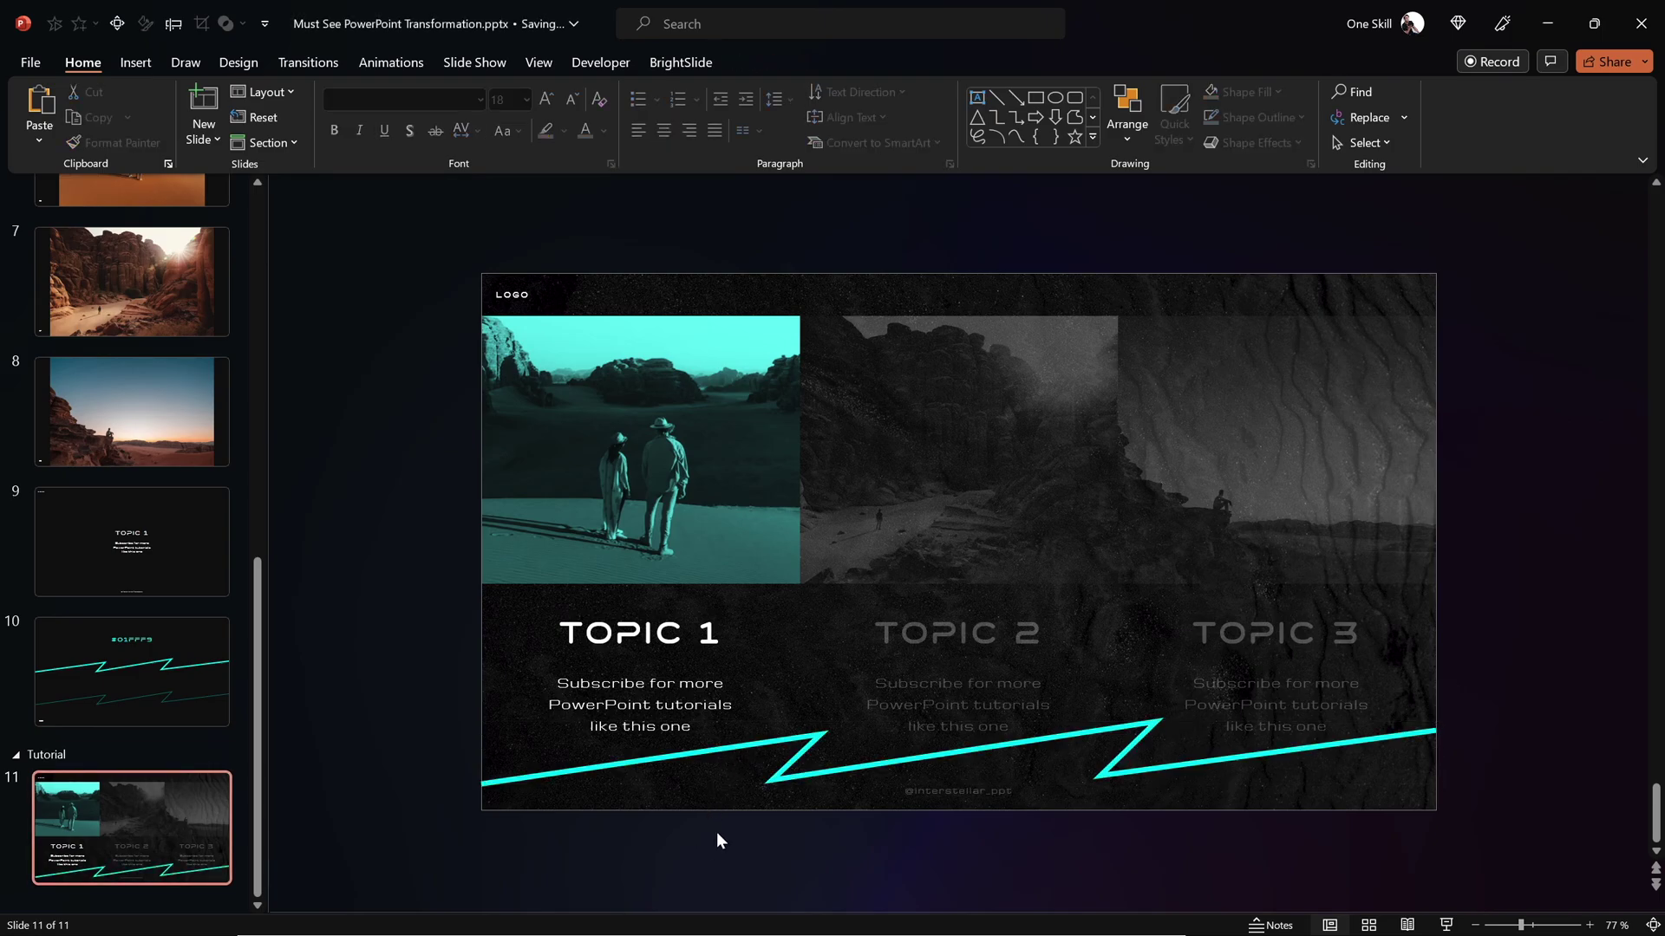
# Shorten the zigzag slightly and nudge its lower-left vertex using Edit Points.
pyautogui.click(781, 753)
pyautogui.moveTo(956, 723); pyautogui.dragTo(958, 728)
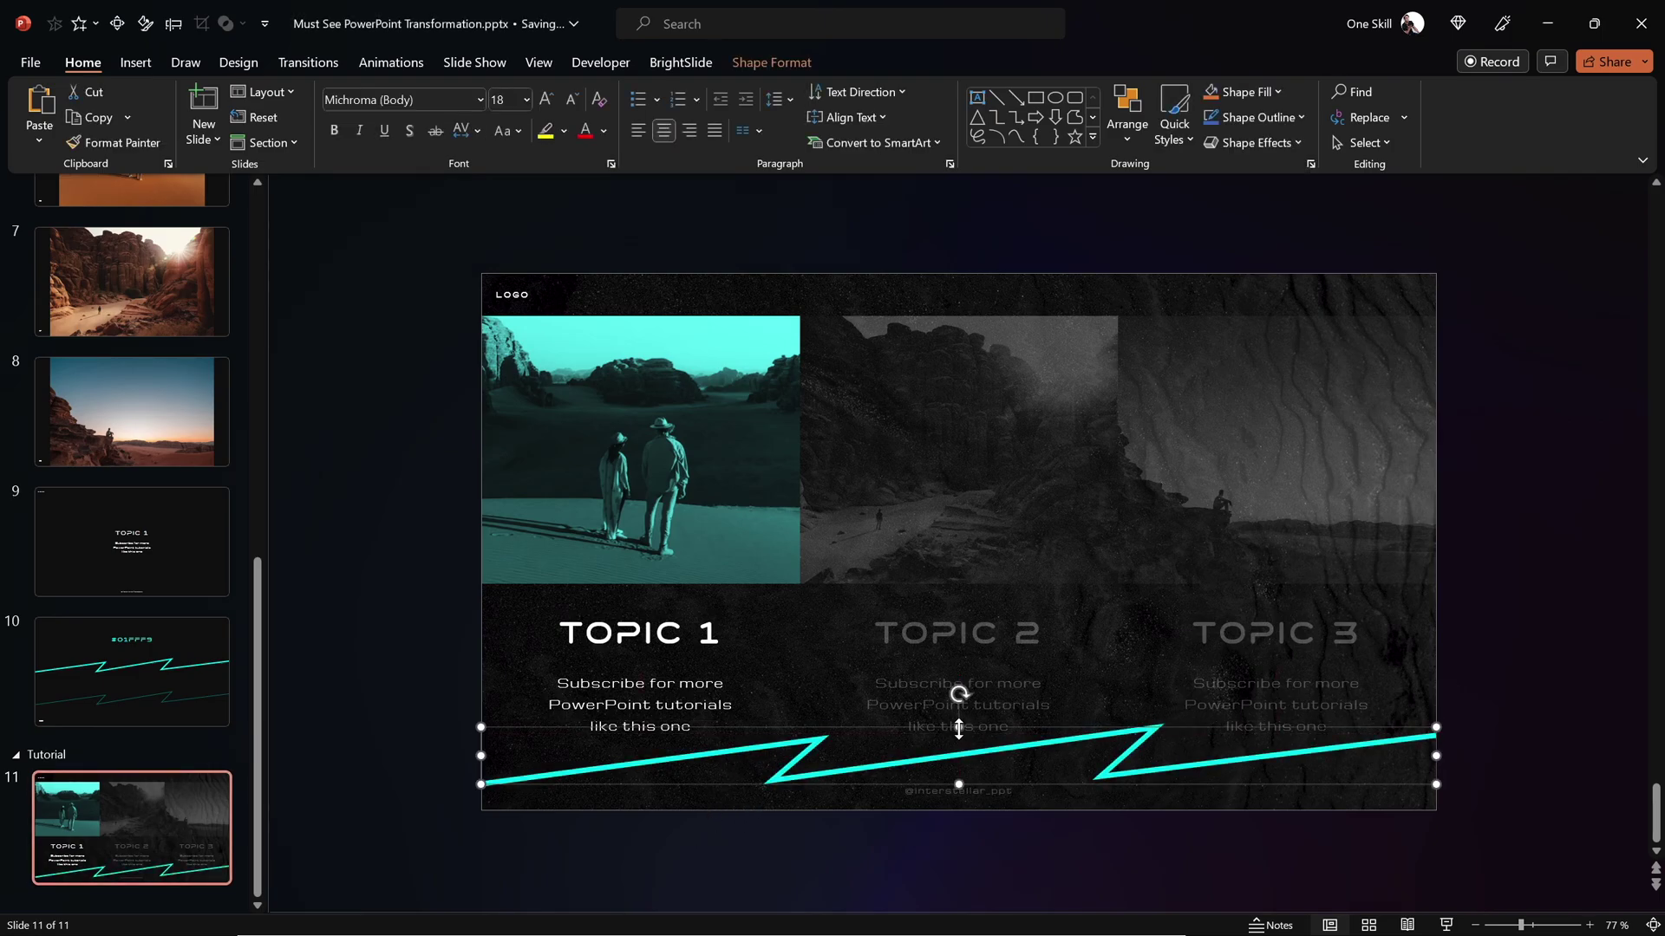
pyautogui.rightClick(799, 743)
pyautogui.click(869, 367)
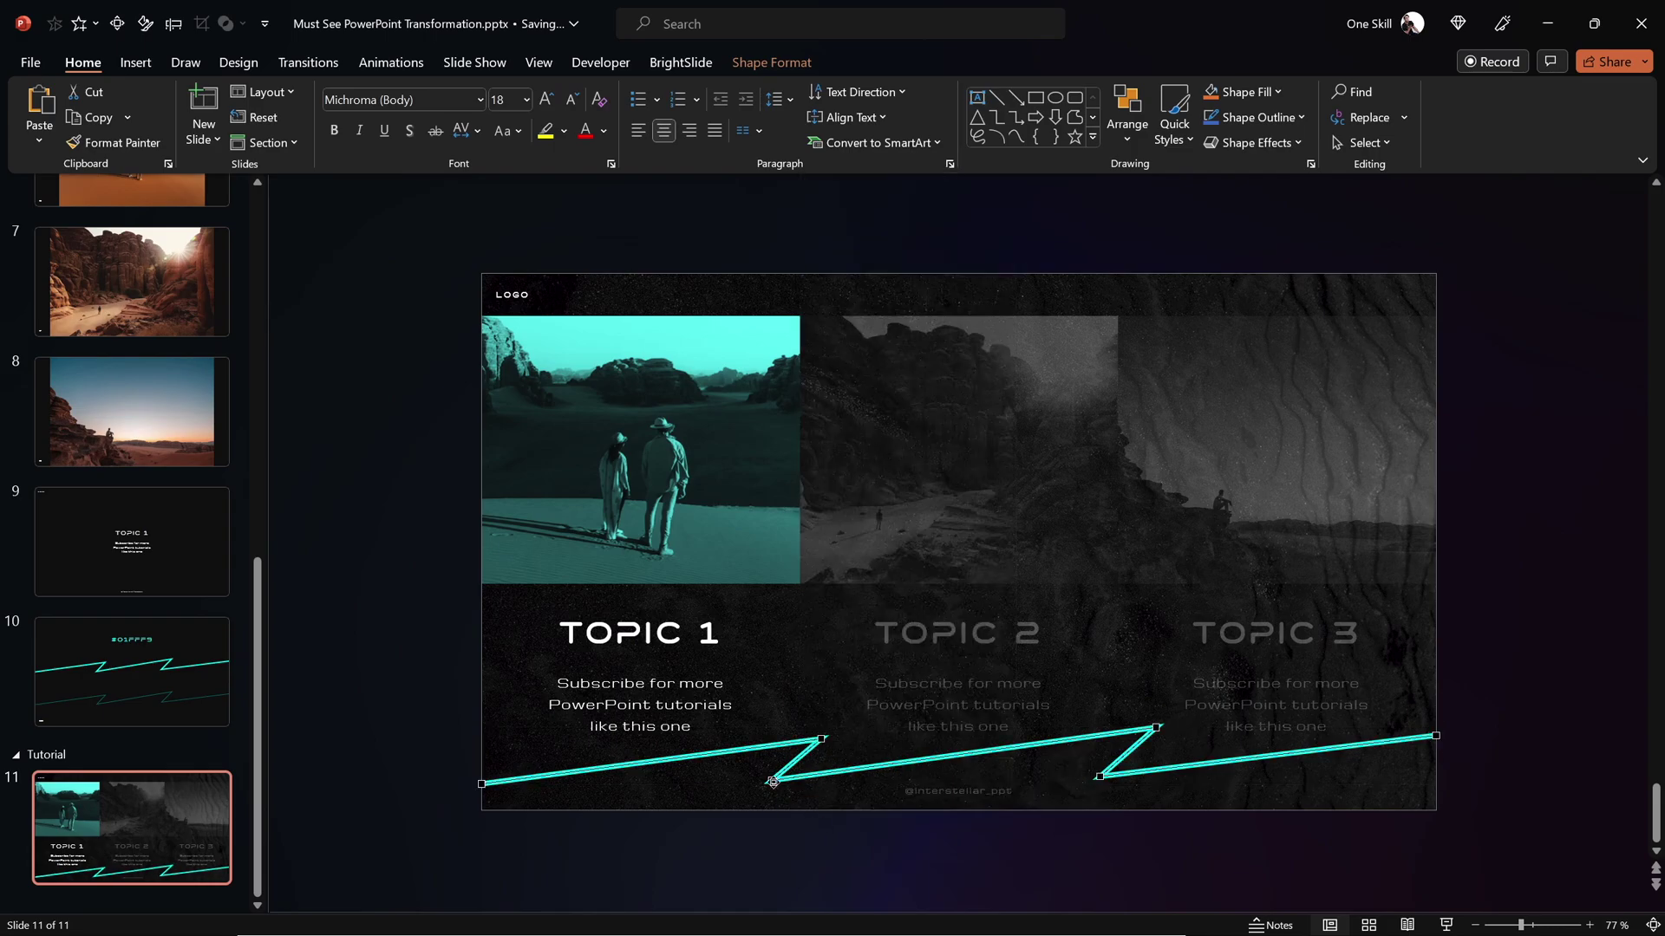
pyautogui.click(772, 782)
pyautogui.moveTo(1099, 778); pyautogui.dragTo(1097, 781)
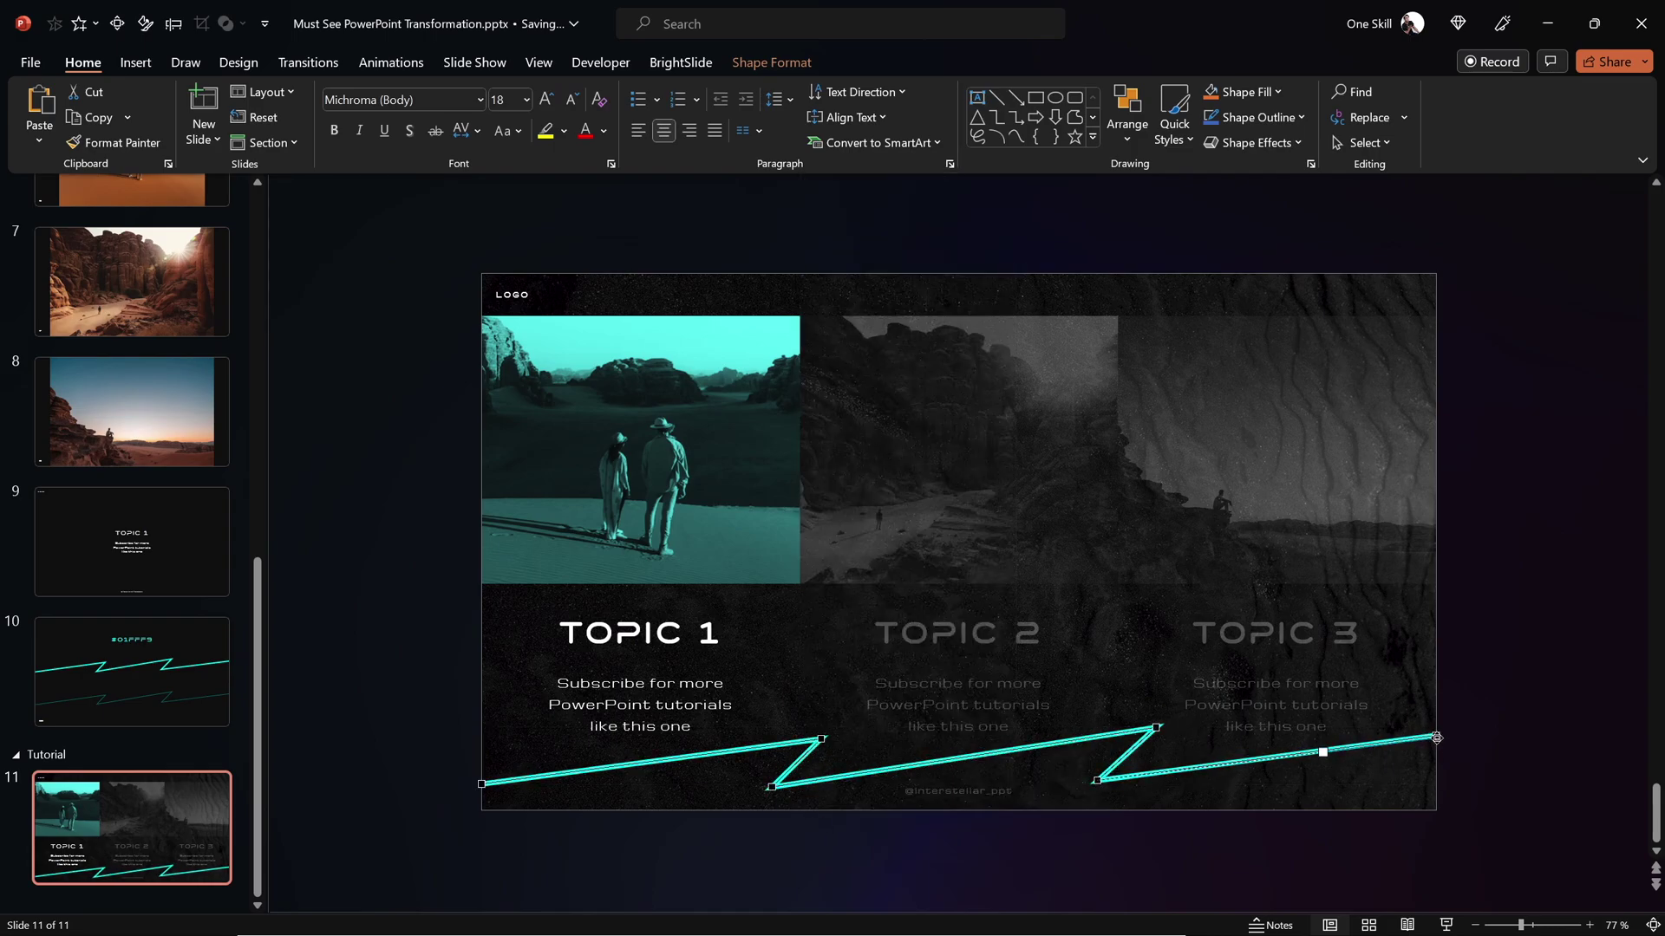
pyautogui.click(1458, 725)
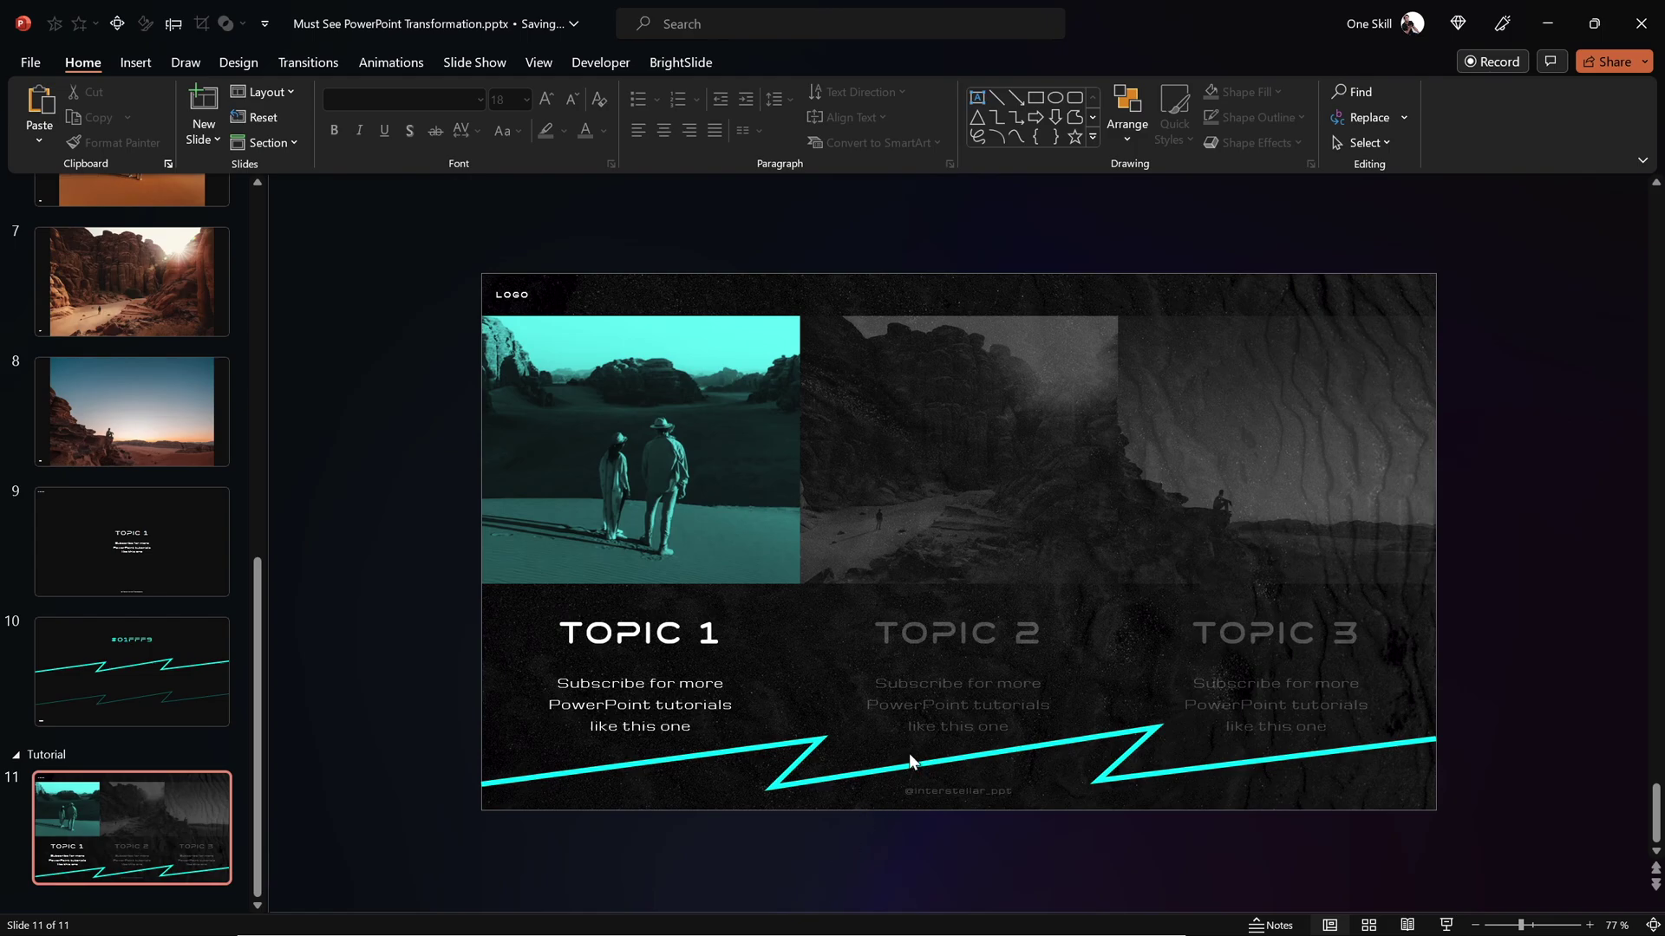
pyautogui.click(1653, 924)
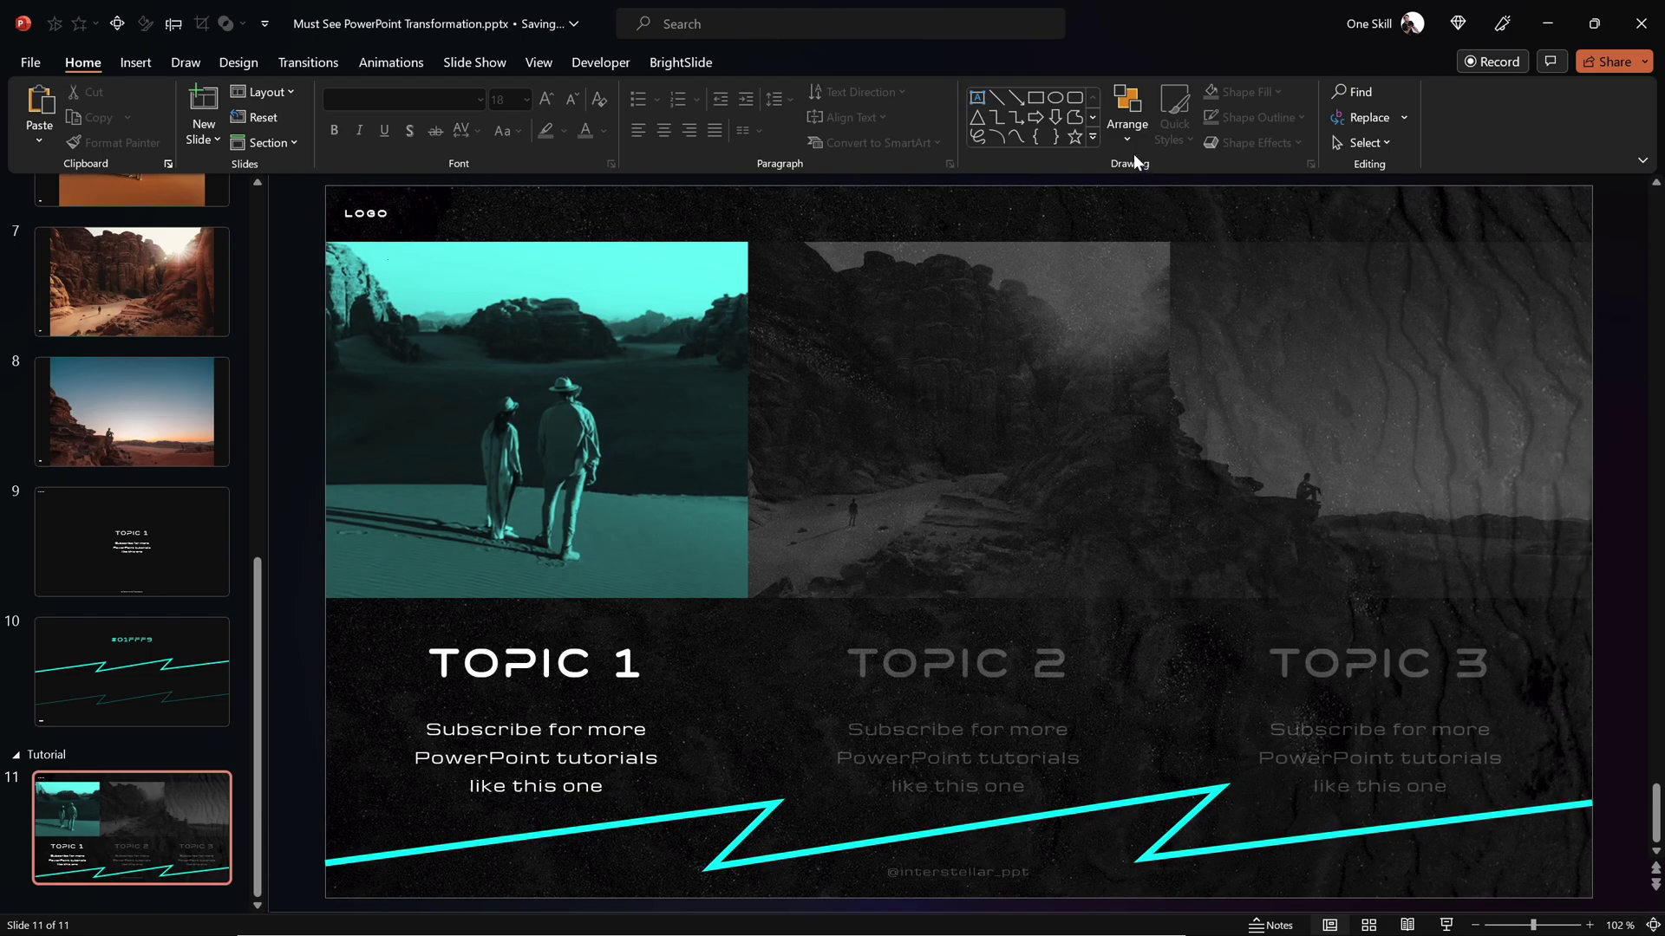
# In the Selection Pane, hide all objects except the cyan zigzag (Freeform: Shape 27).
pyautogui.click(1125, 130)
pyautogui.click(1201, 522)
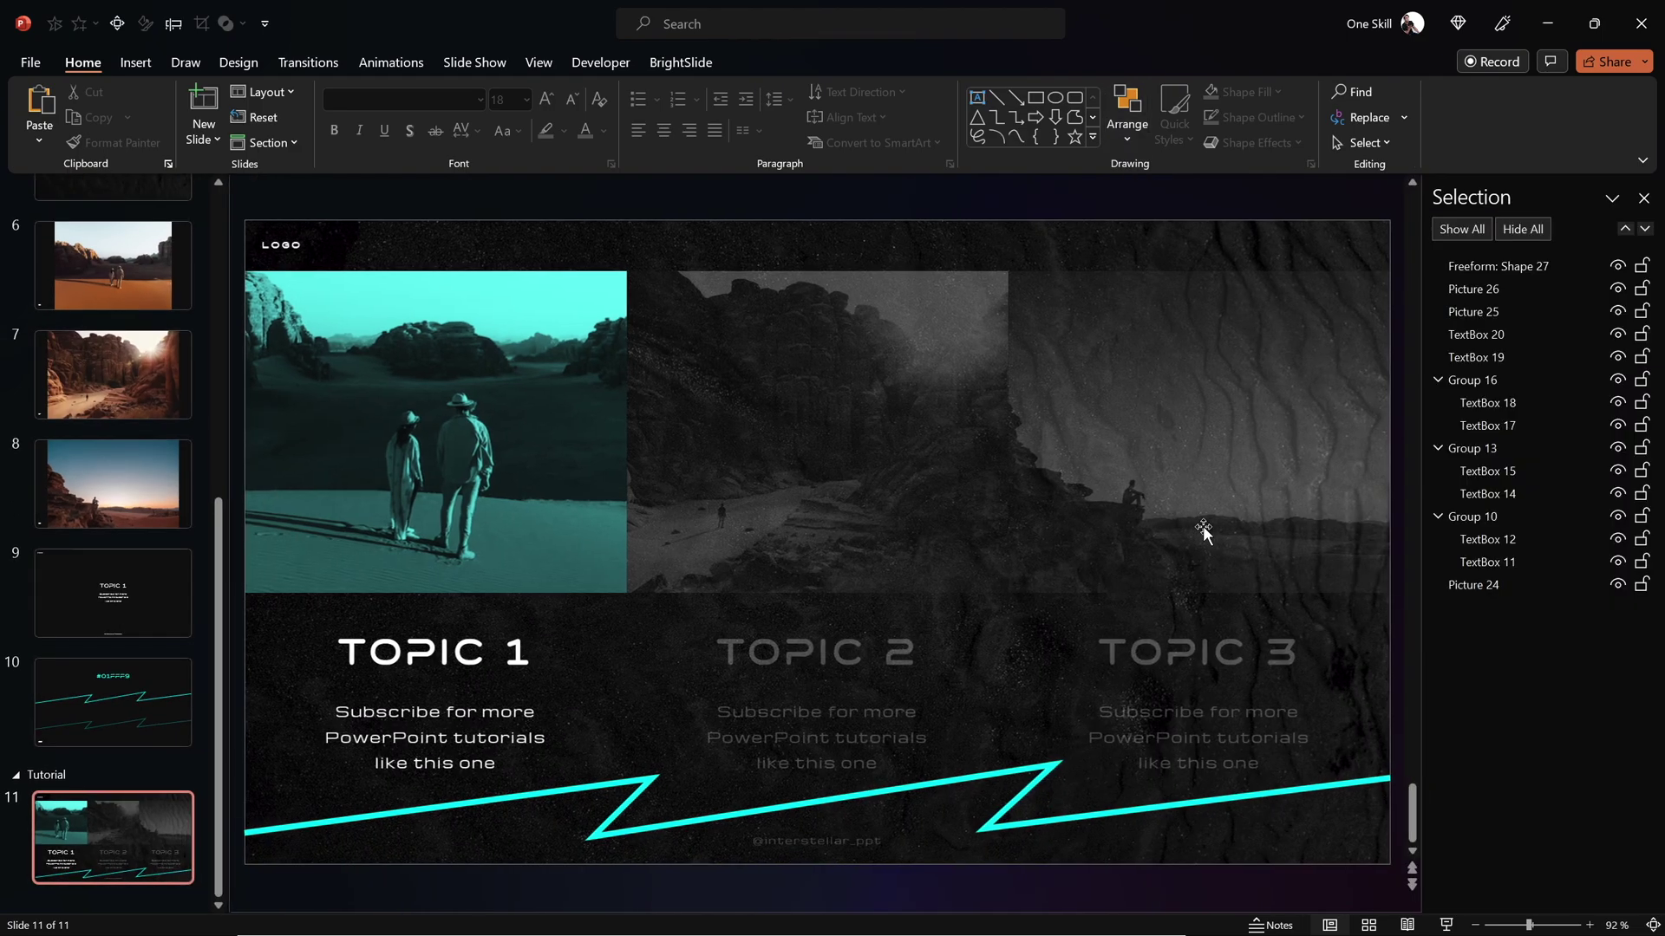
pyautogui.click(1286, 793)
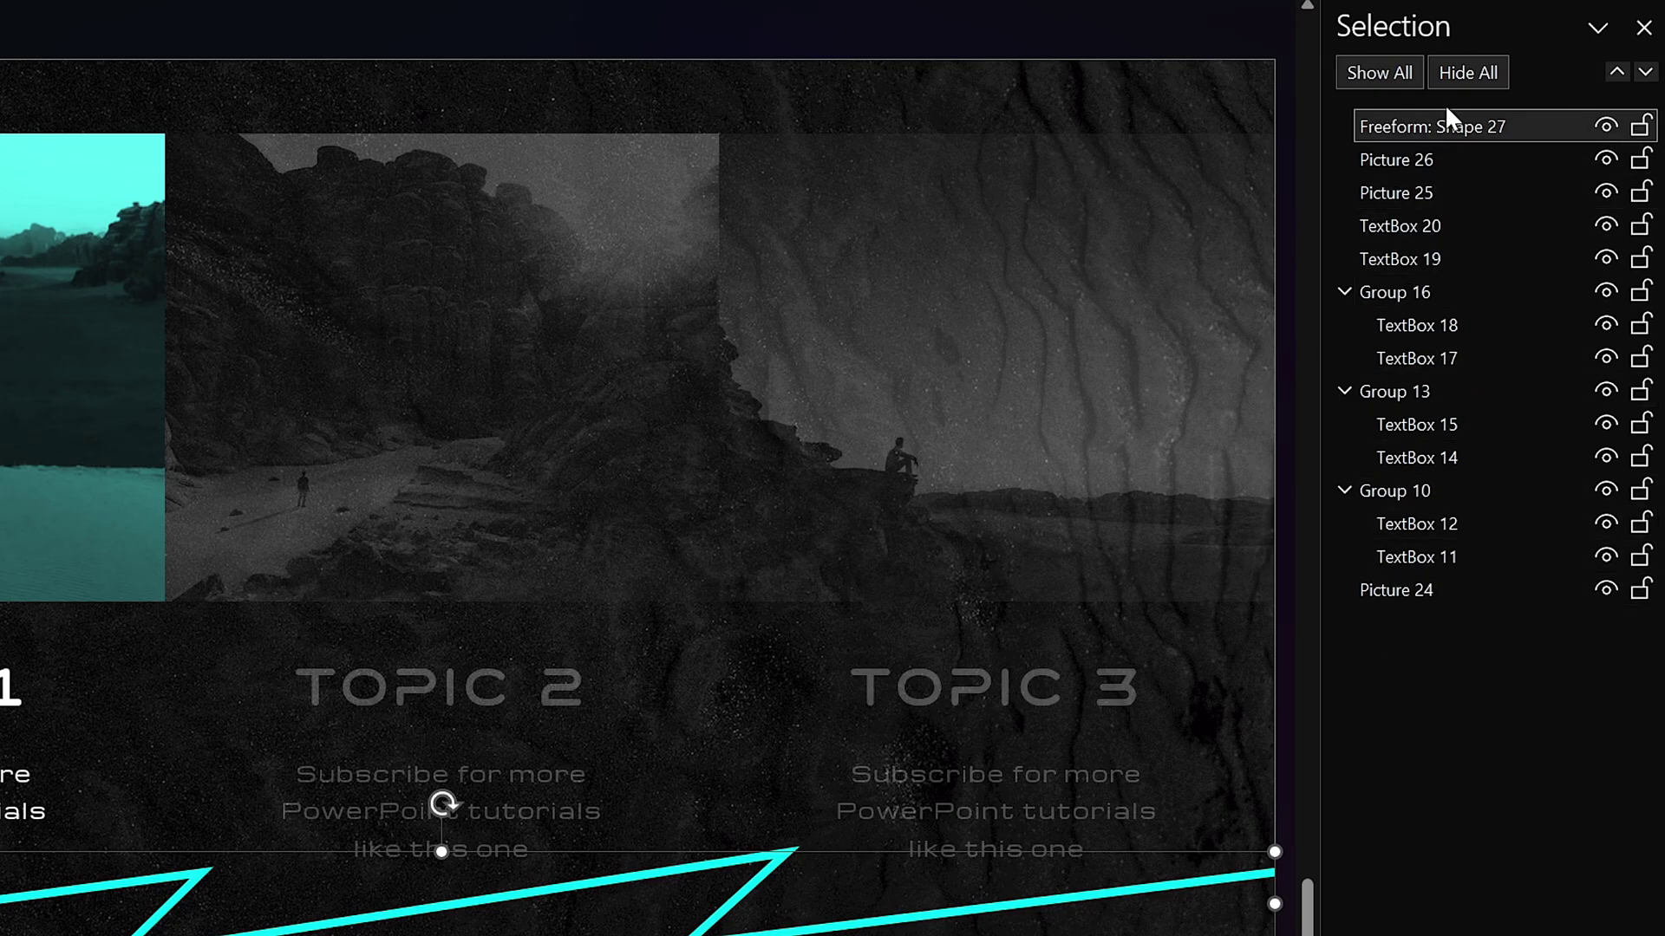
pyautogui.click(1456, 71)
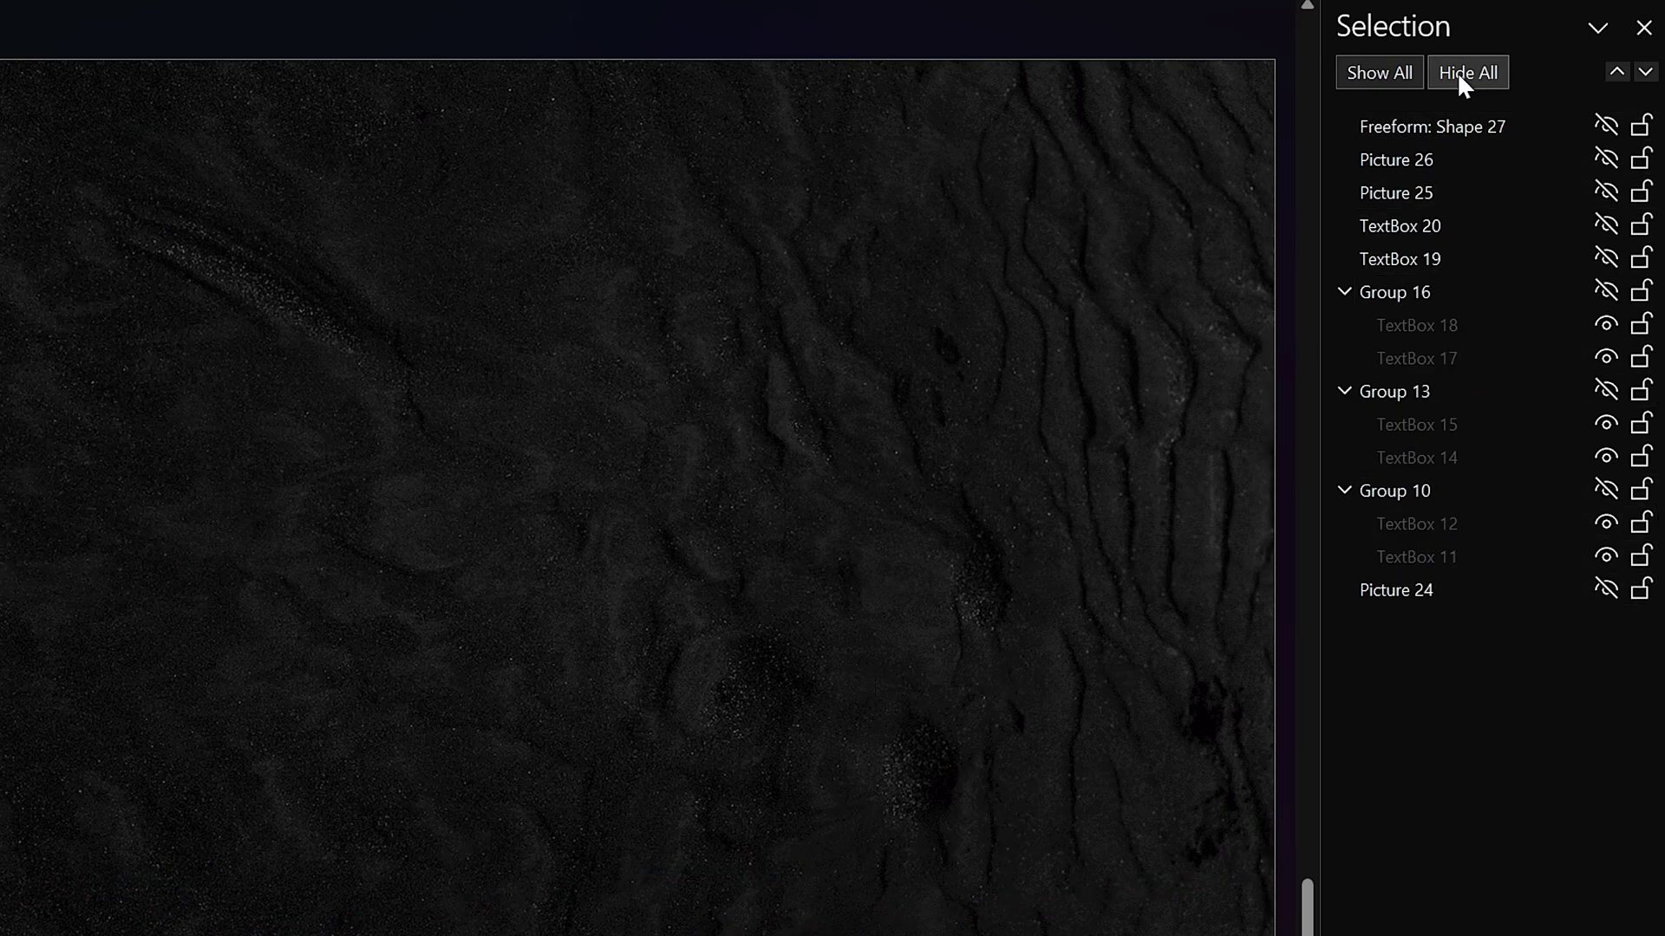
pyautogui.click(1607, 126)
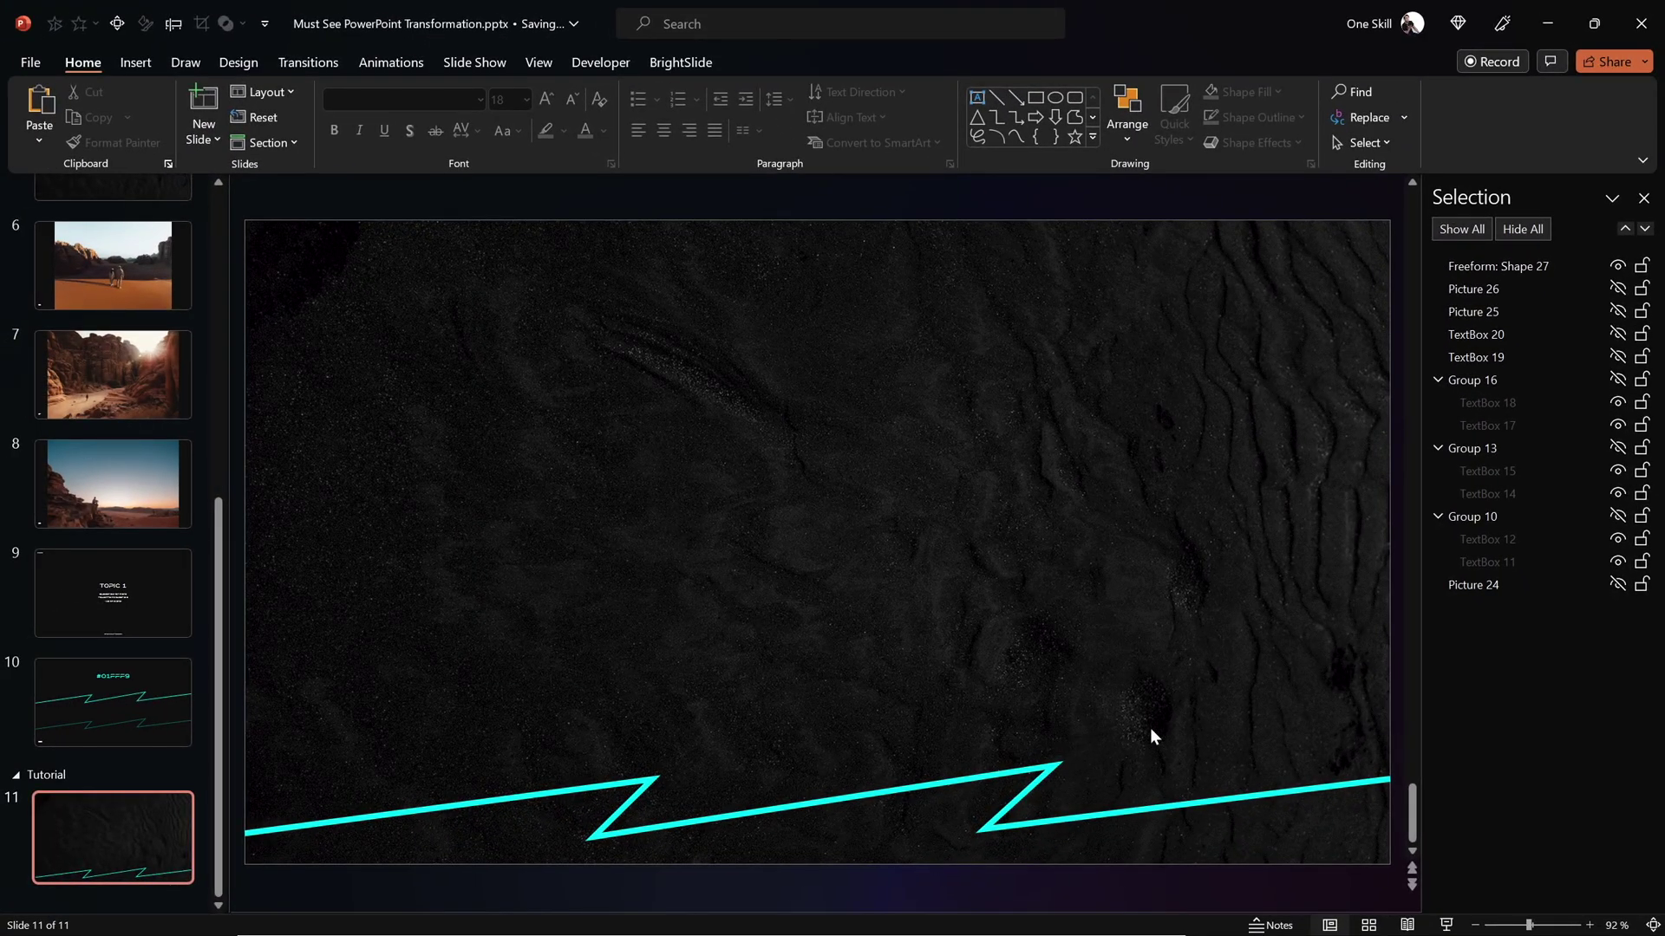
# Take a full-screen snip of slide 11 in slide show, then exit the show.
pyautogui.click(1446, 926)
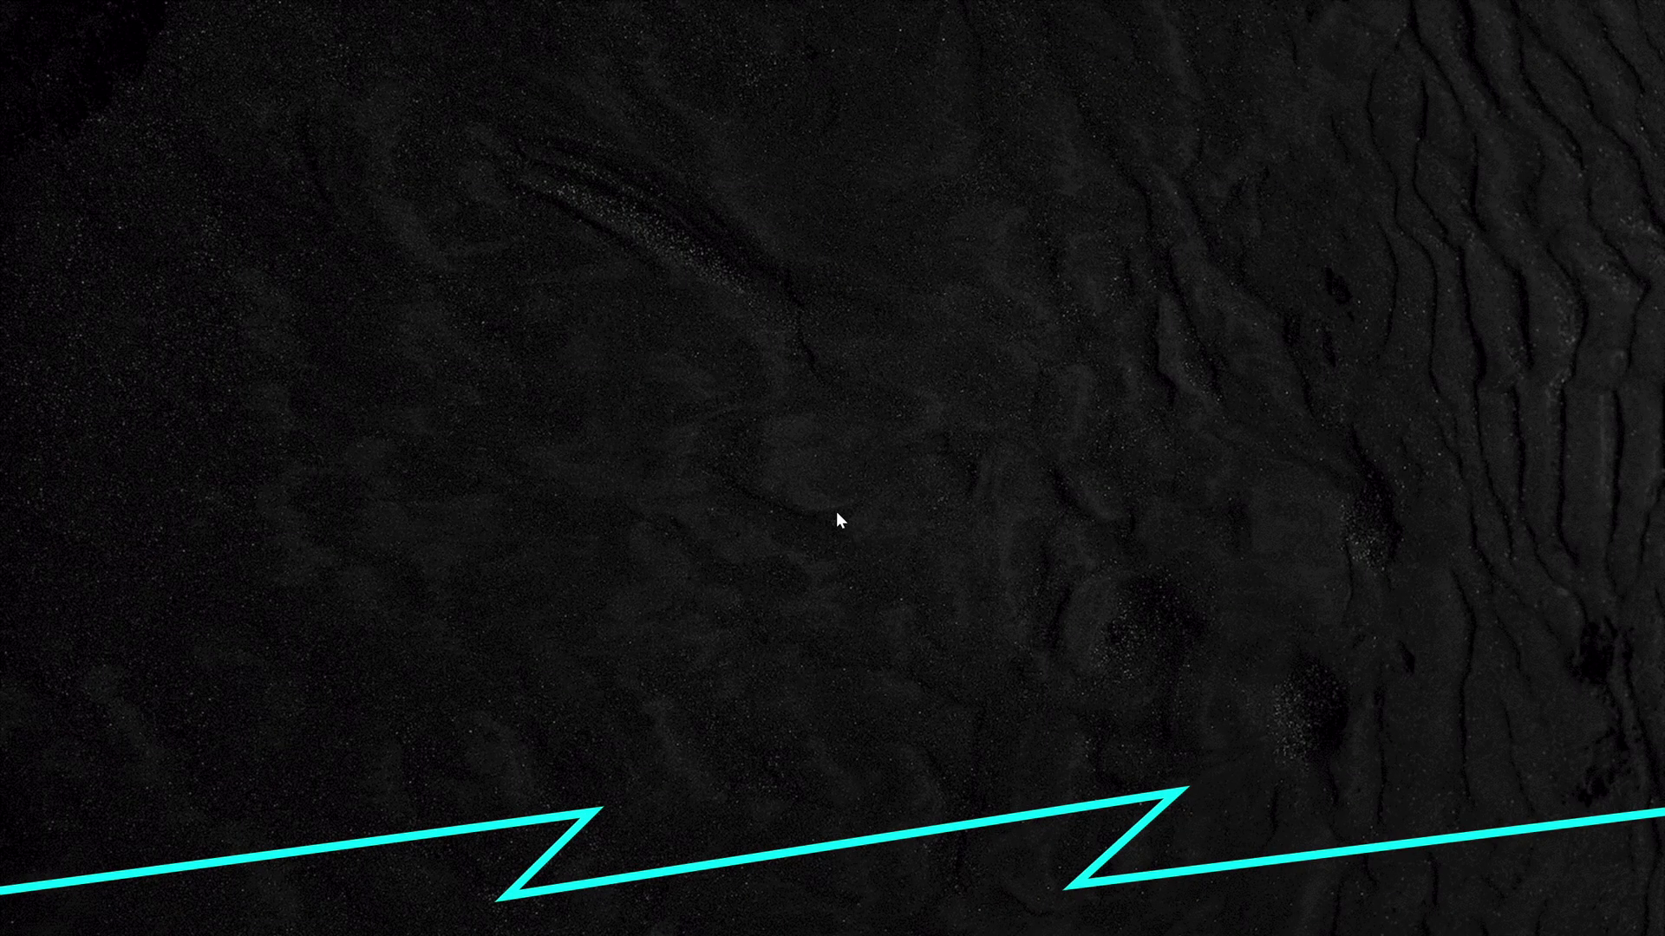
pyautogui.press('Print')
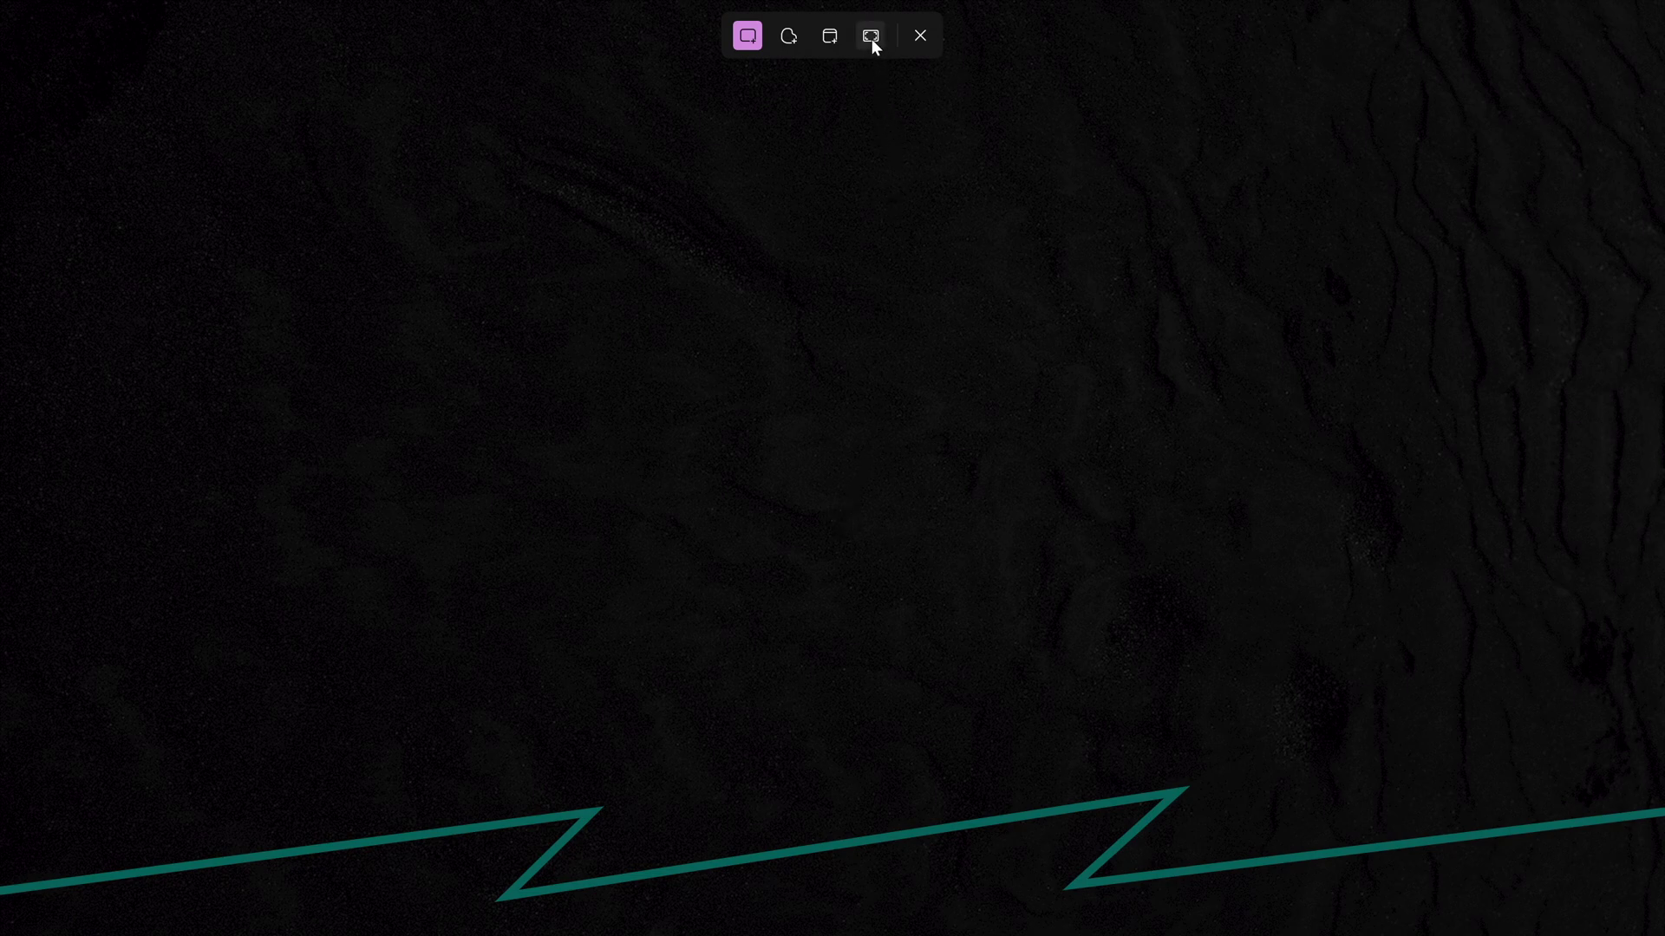
pyautogui.click(871, 39)
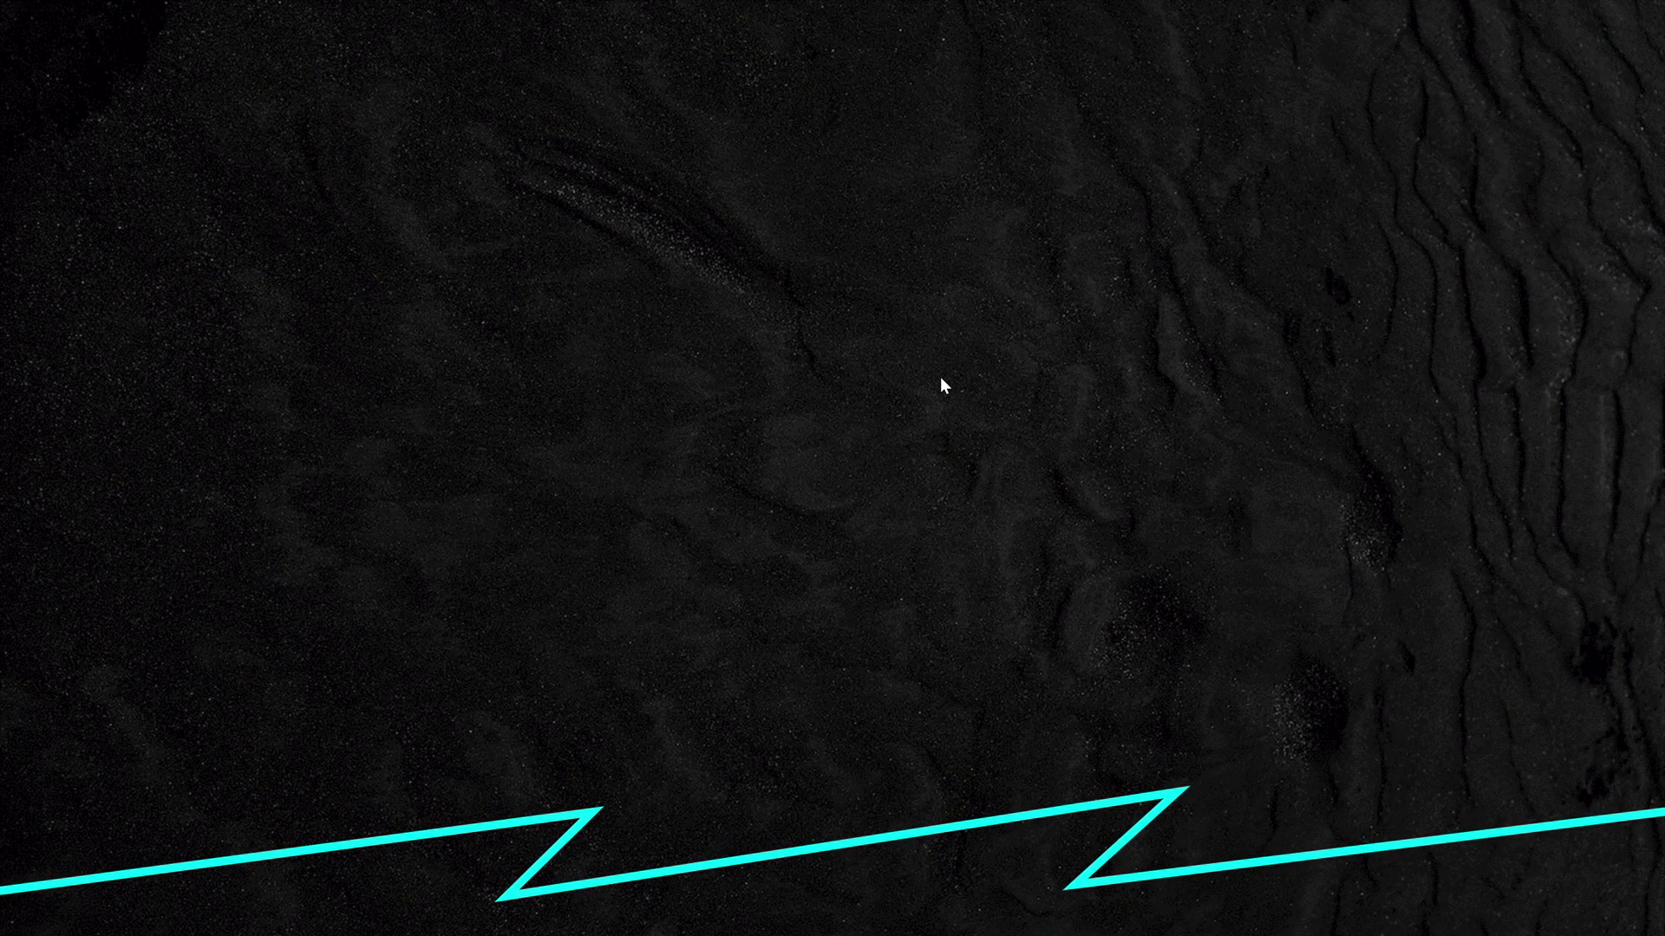
pyautogui.press('Escape')
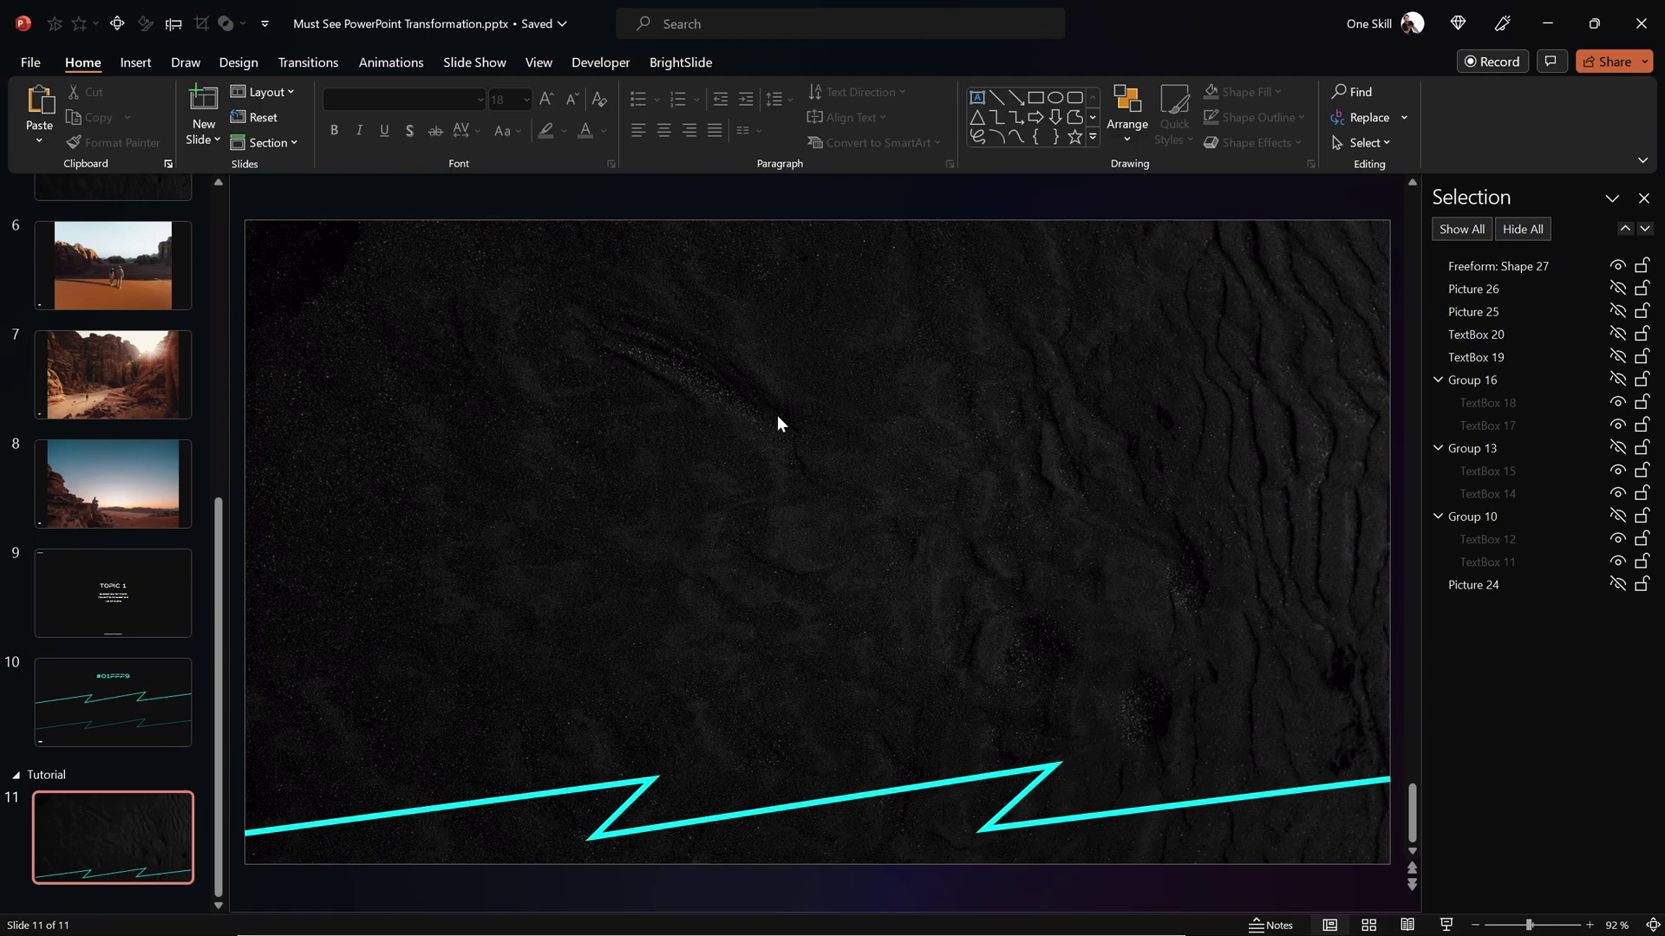
# Paste the captured slide image and move the picture copy into position.
pyautogui.hotkey('ctrl', 'v')
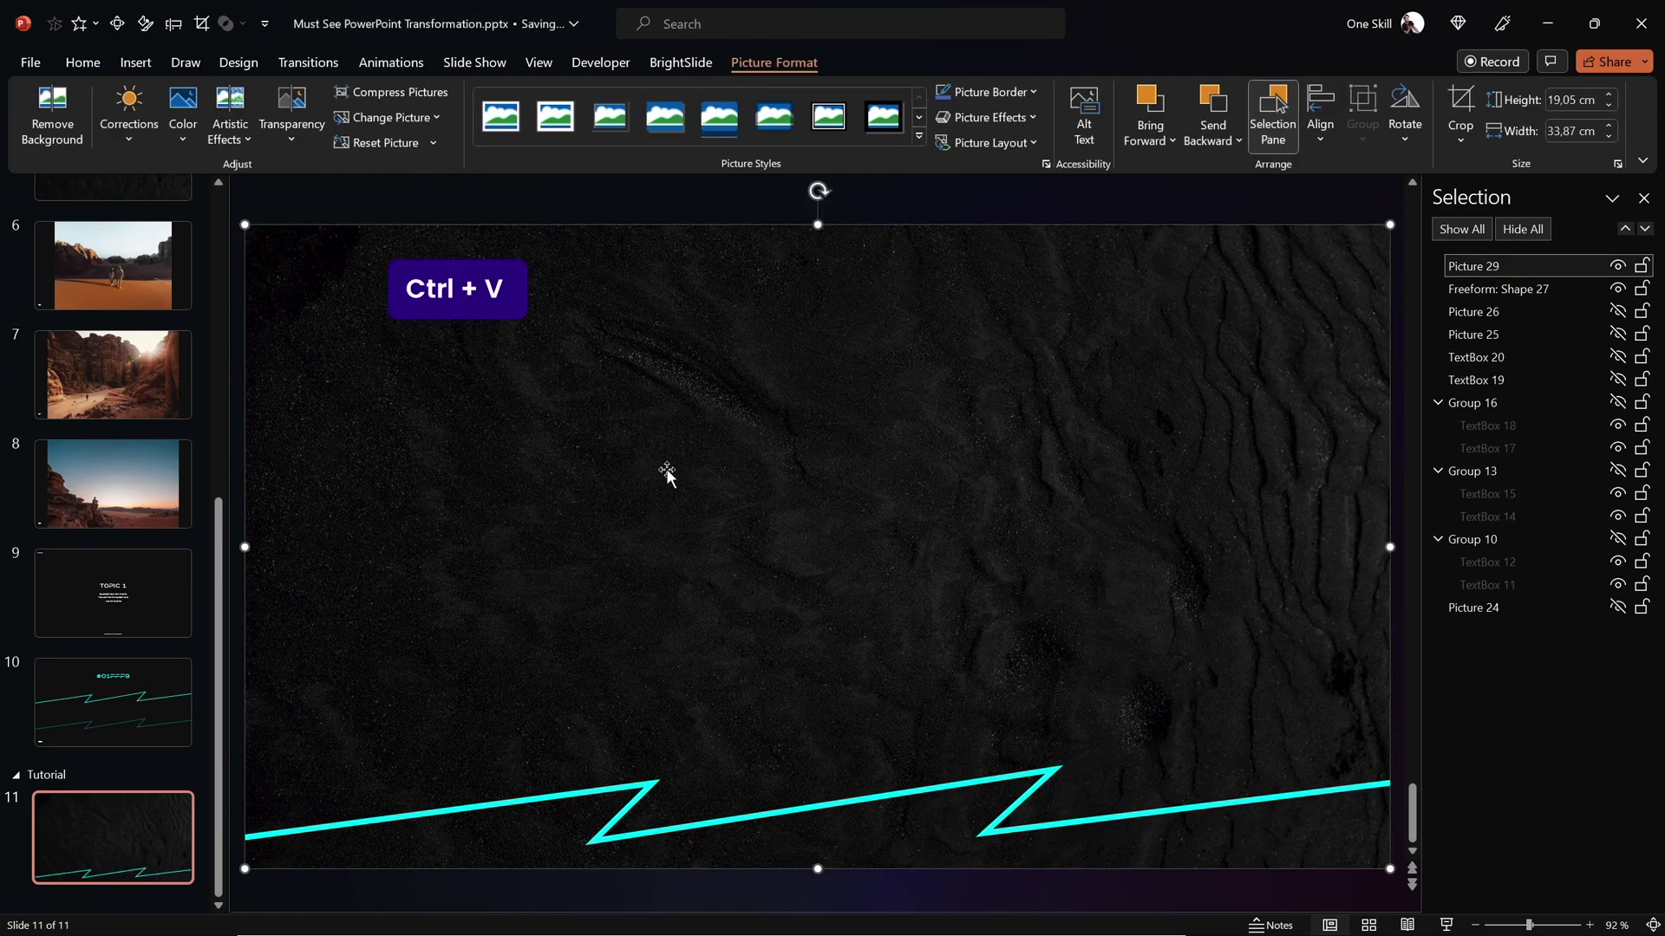
pyautogui.moveTo(444, 542); pyautogui.dragTo(780, 480)
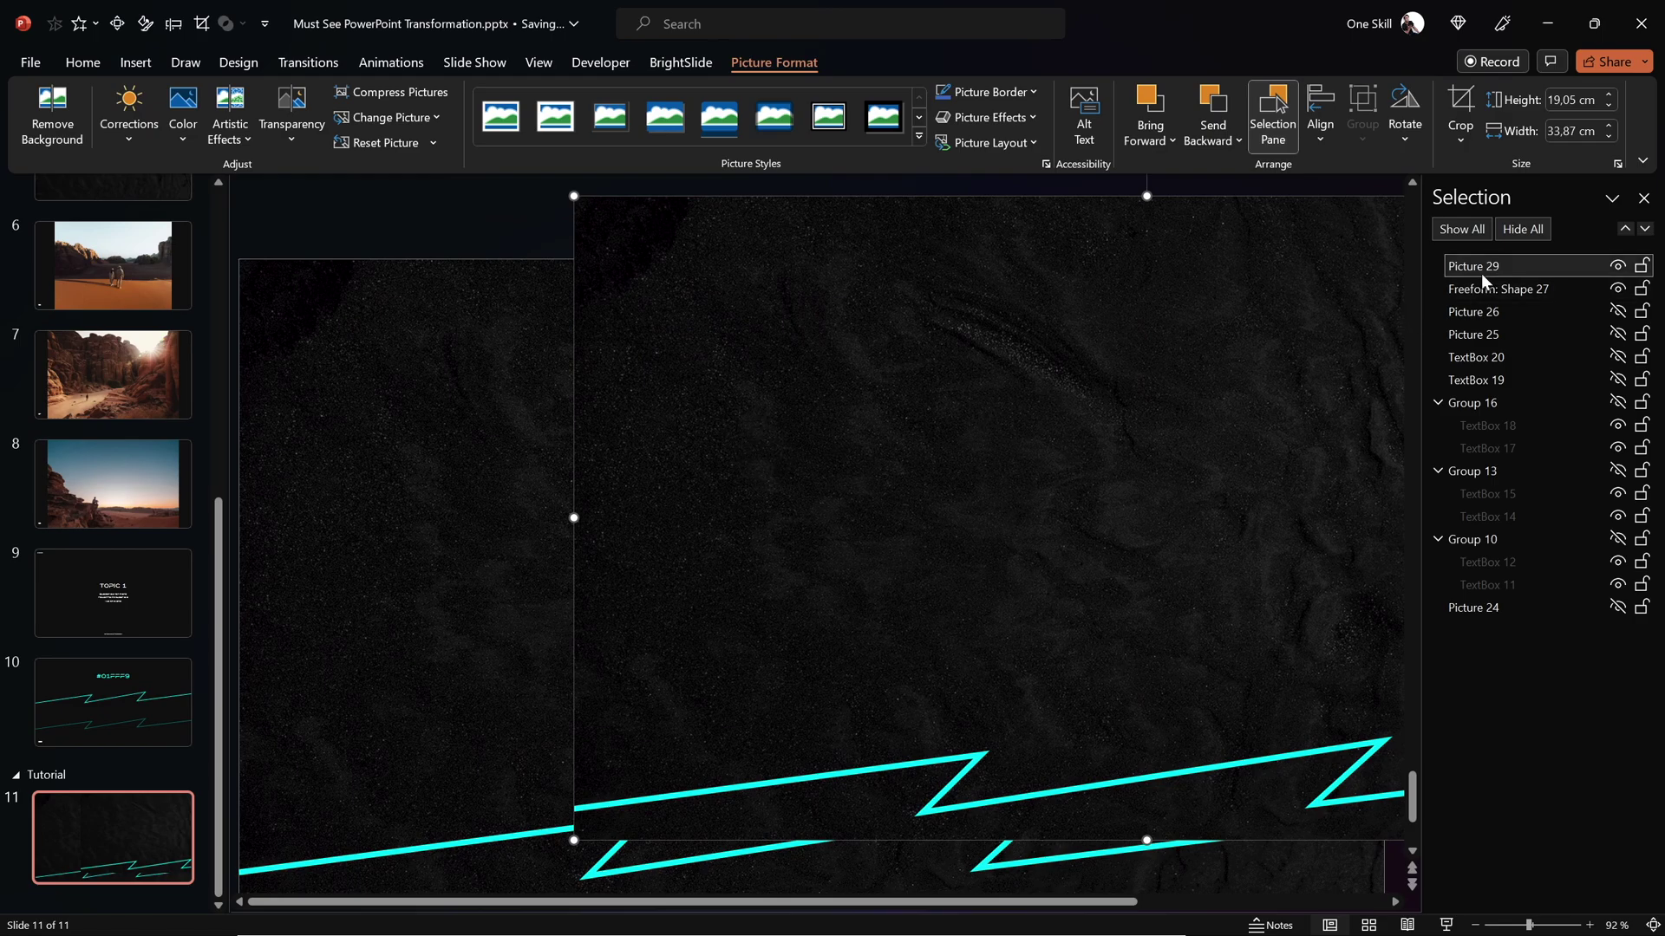
pyautogui.moveTo(988, 495); pyautogui.dragTo(672, 504)
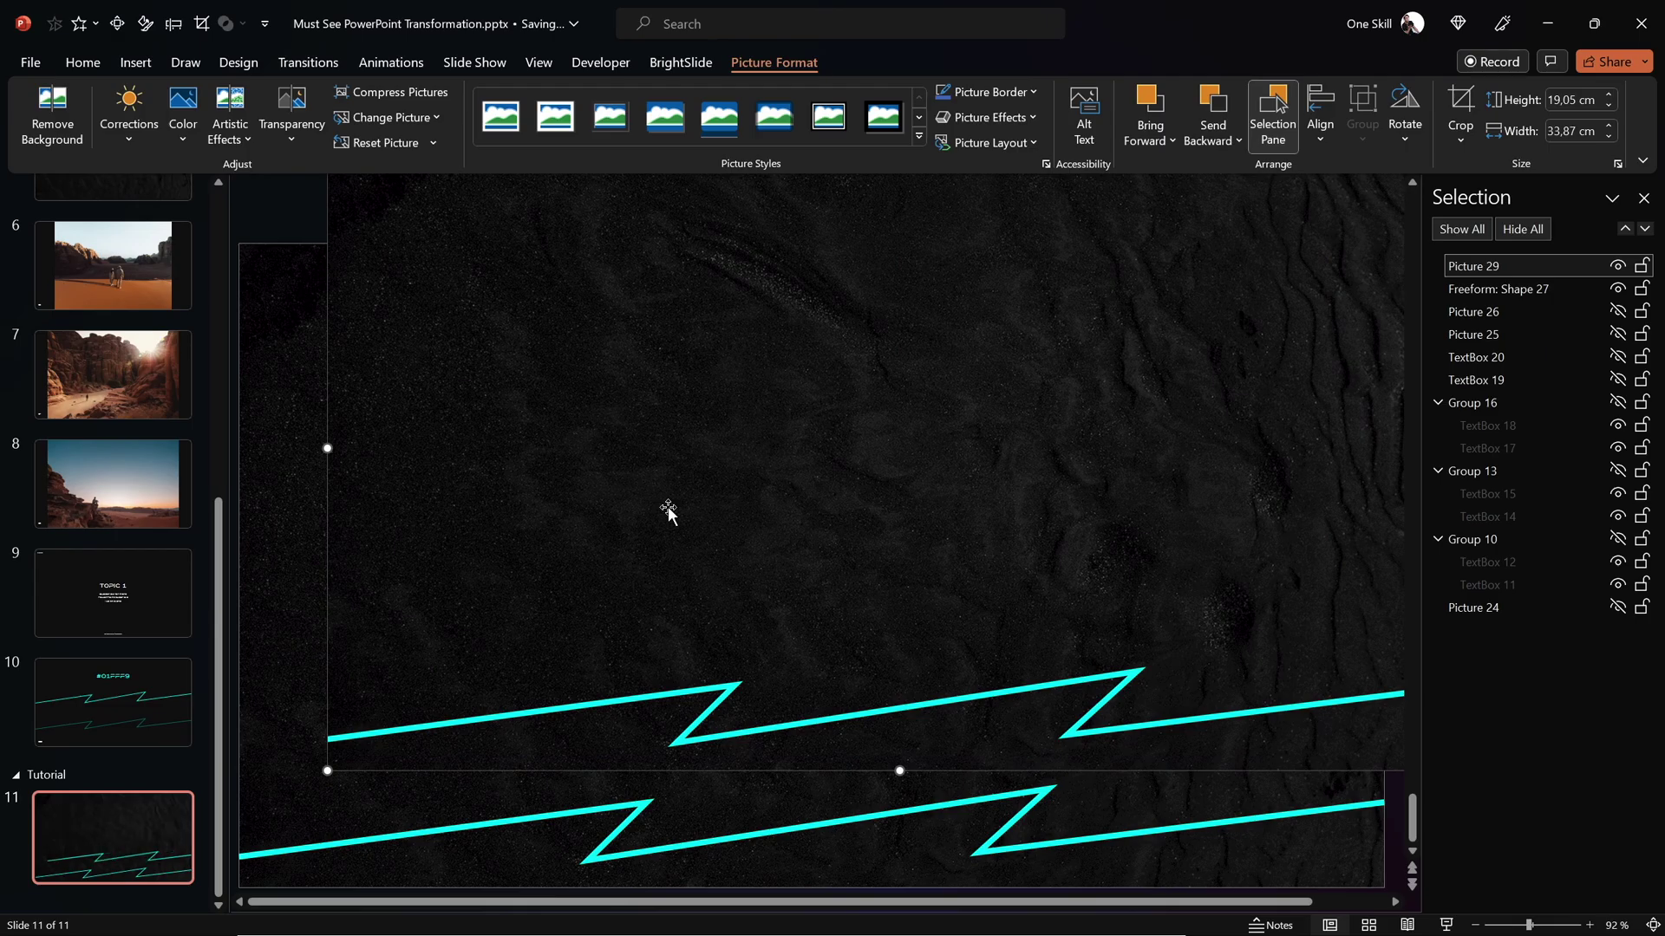
# Apply the Blur artistic effect with radius 100 and set brightness to 30%.
pyautogui.rightClick(669, 506)
pyautogui.click(748, 460)
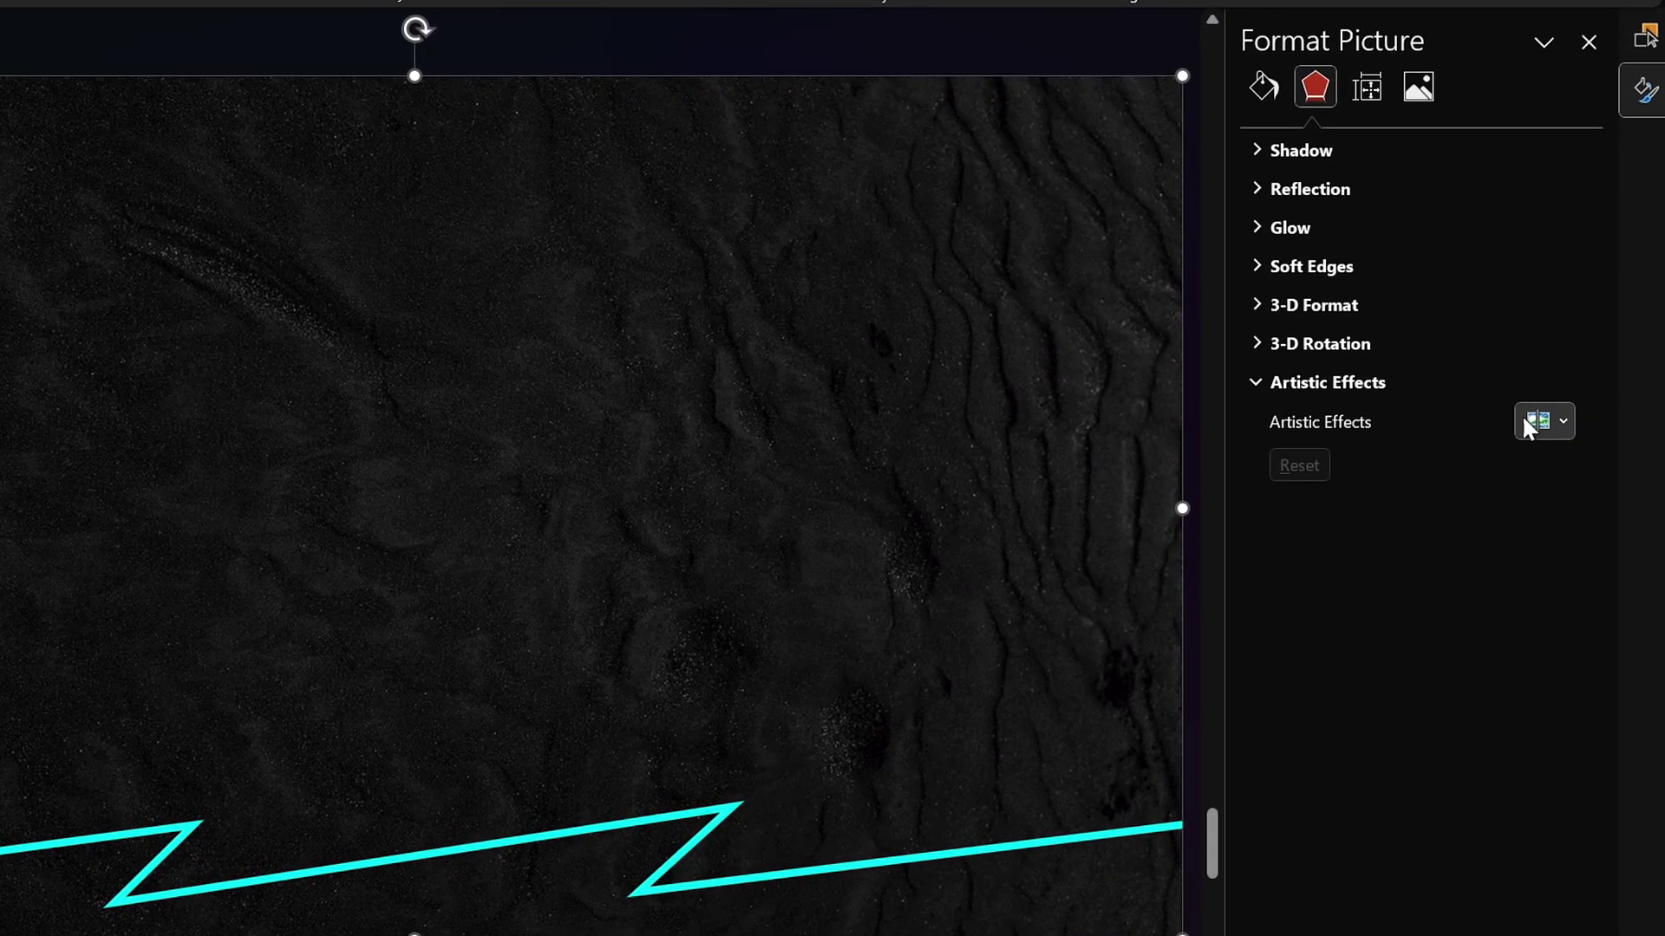
pyautogui.click(1566, 467)
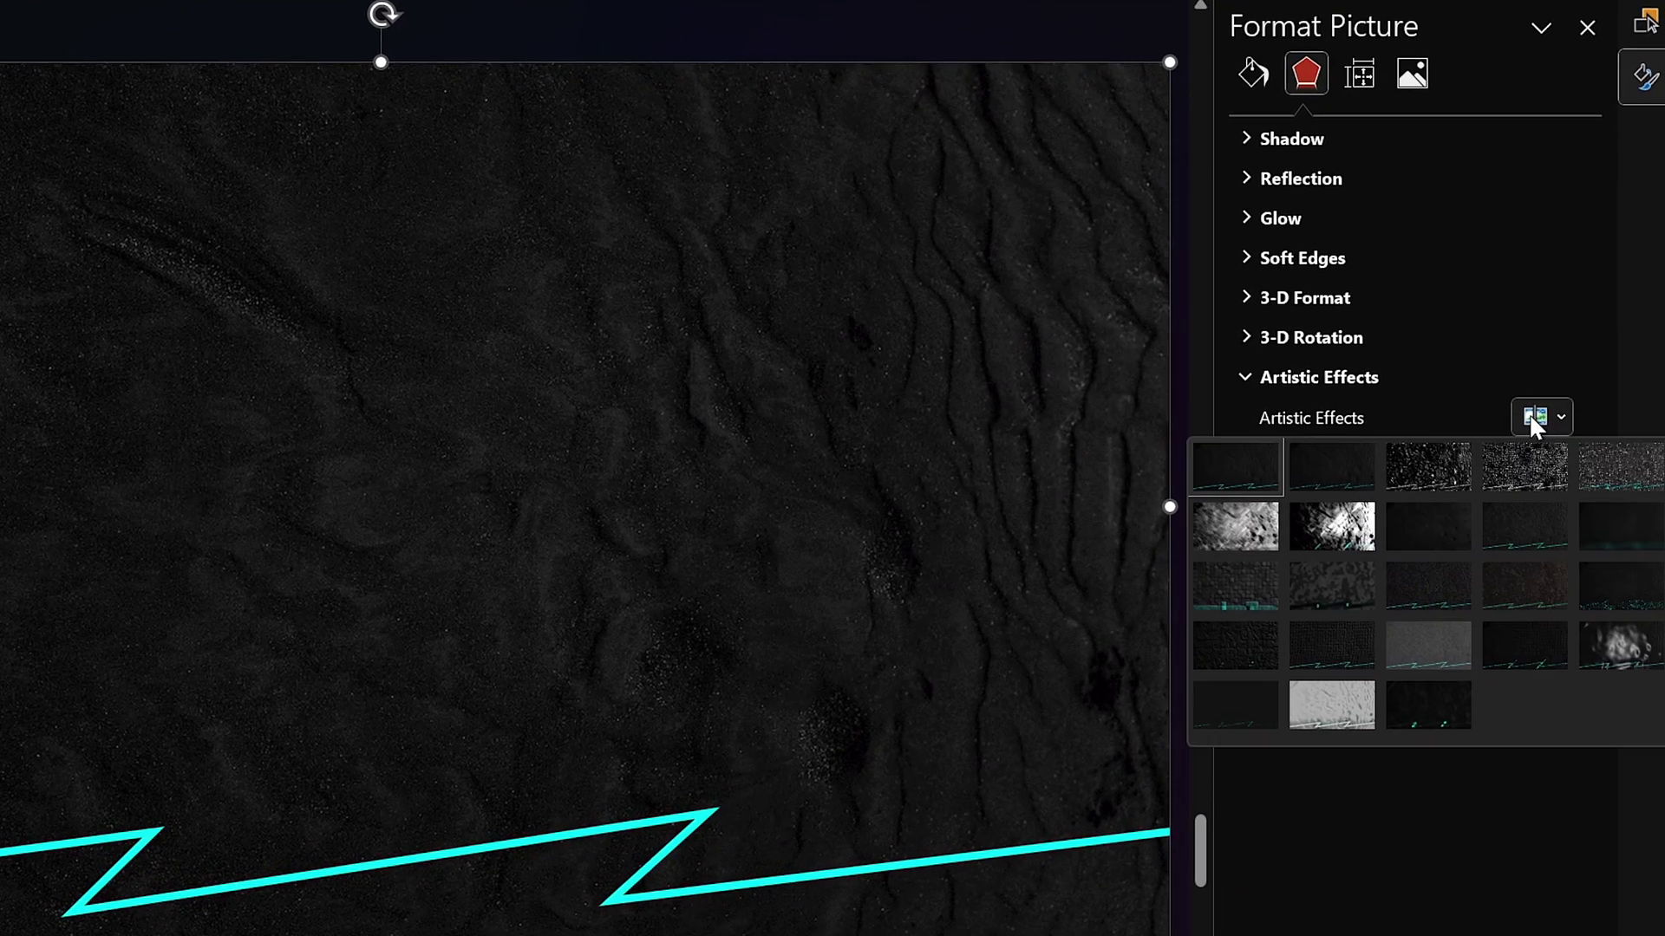
pyautogui.click(1615, 523)
pyautogui.click(1528, 458)
pyautogui.write('00')
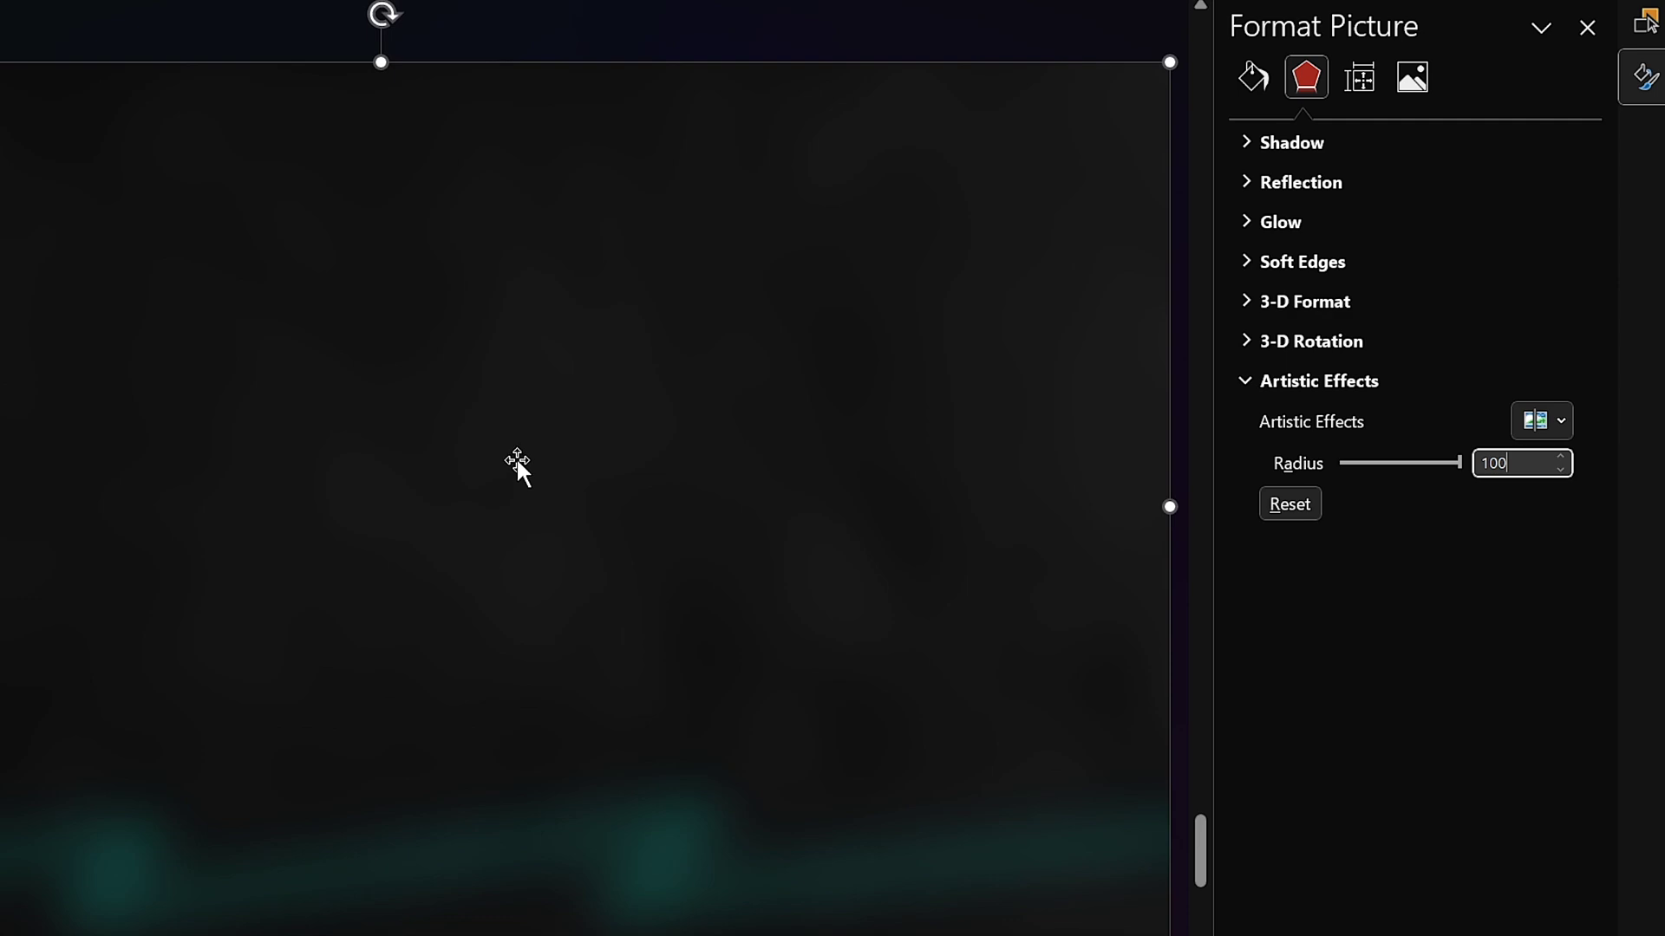
pyautogui.click(1413, 78)
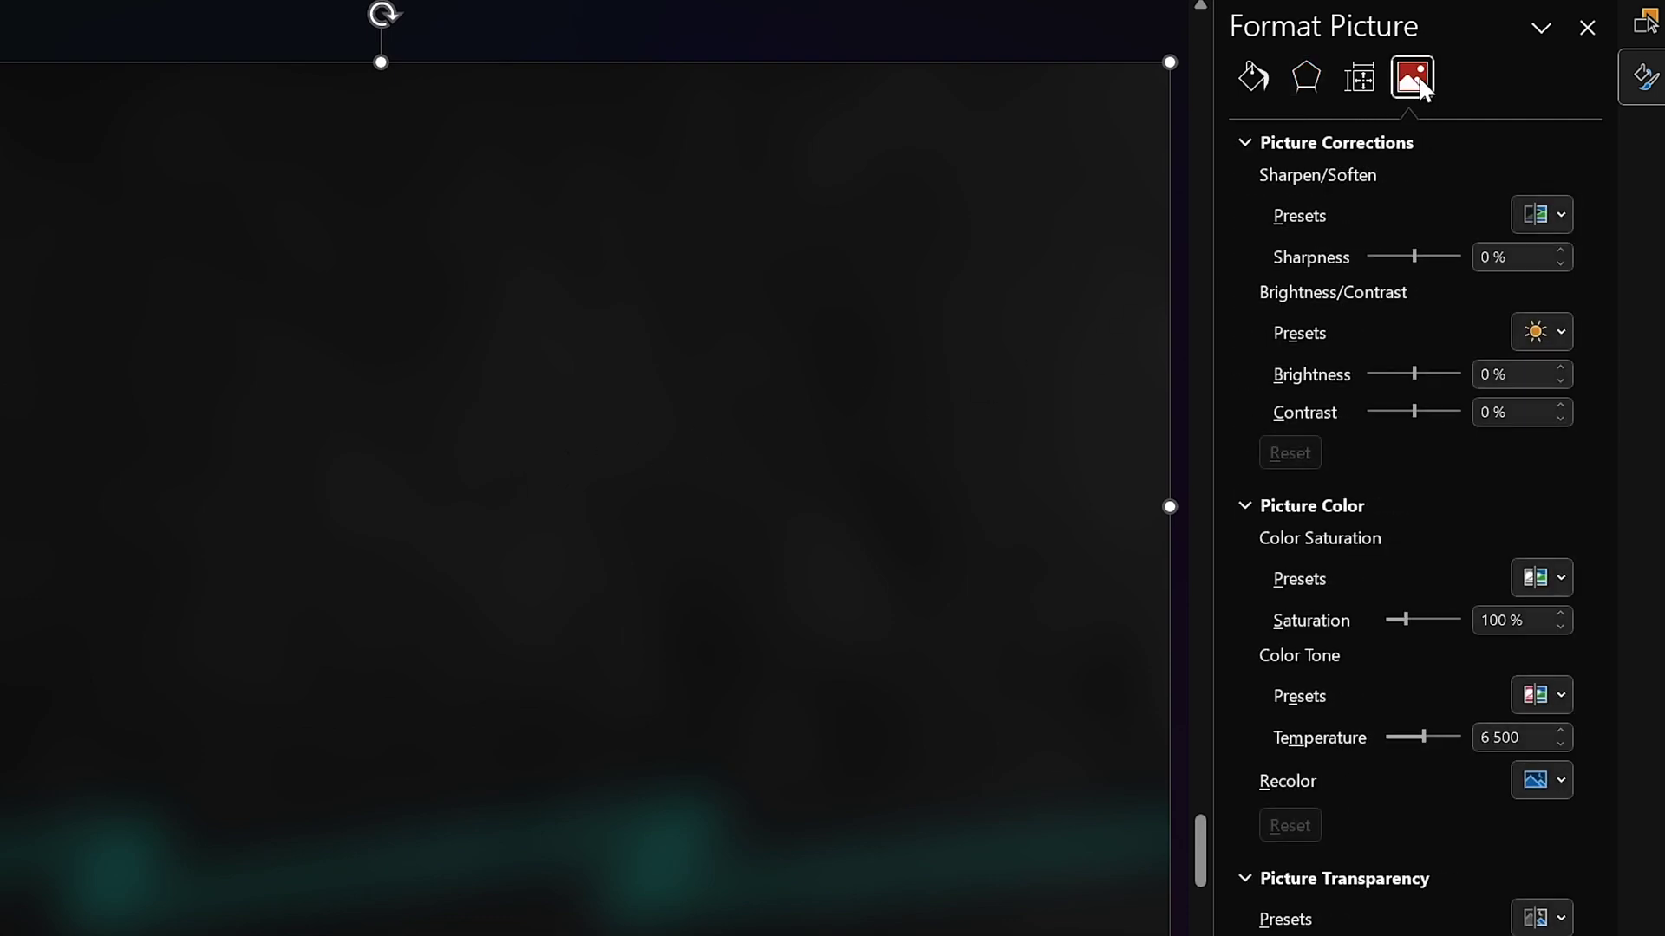
pyautogui.write('30')
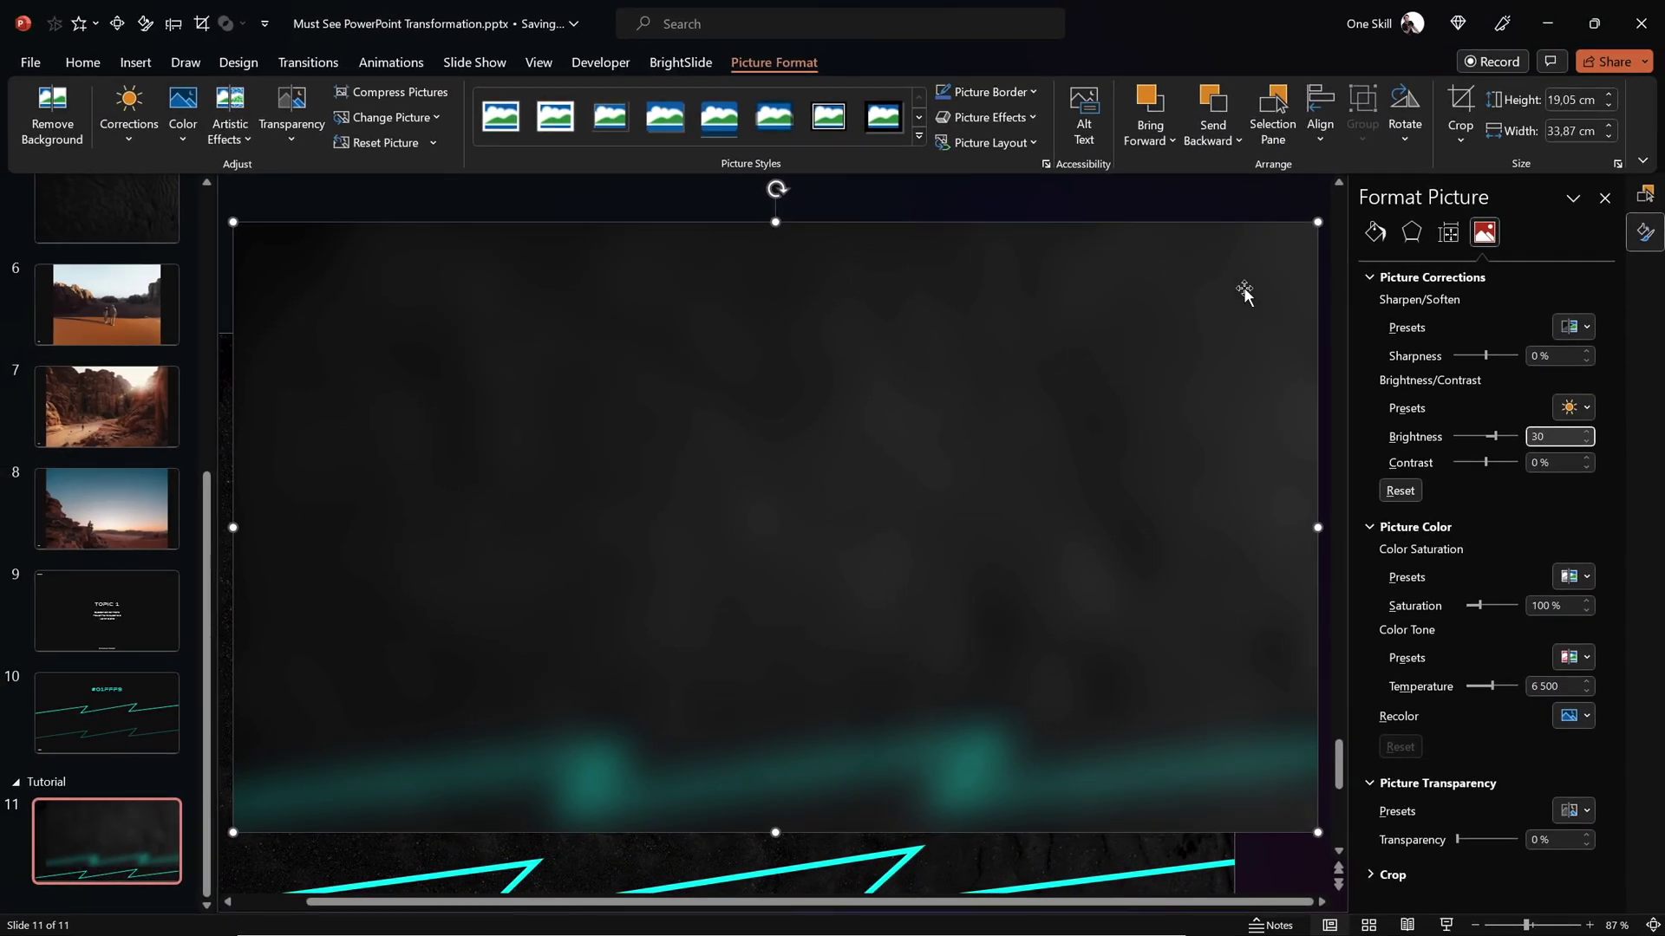
# Align the blurred picture to the slide's middle and shift it straight up.
pyautogui.click(1320, 113)
pyautogui.click(1369, 196)
pyautogui.click(1320, 113)
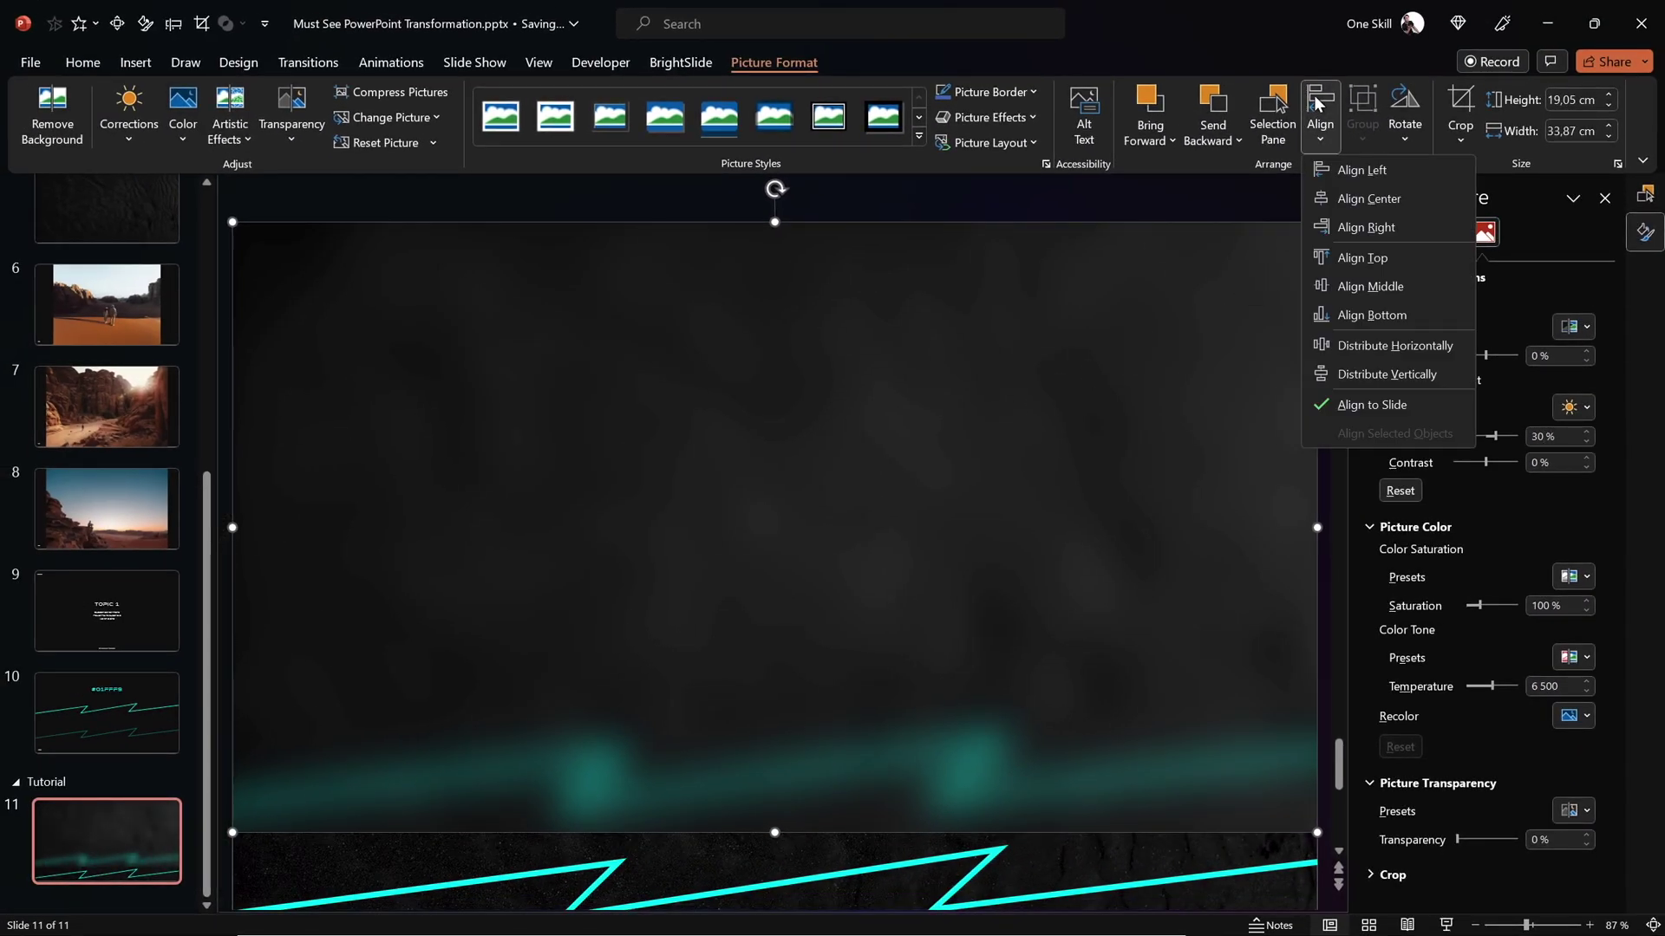
pyautogui.click(1379, 286)
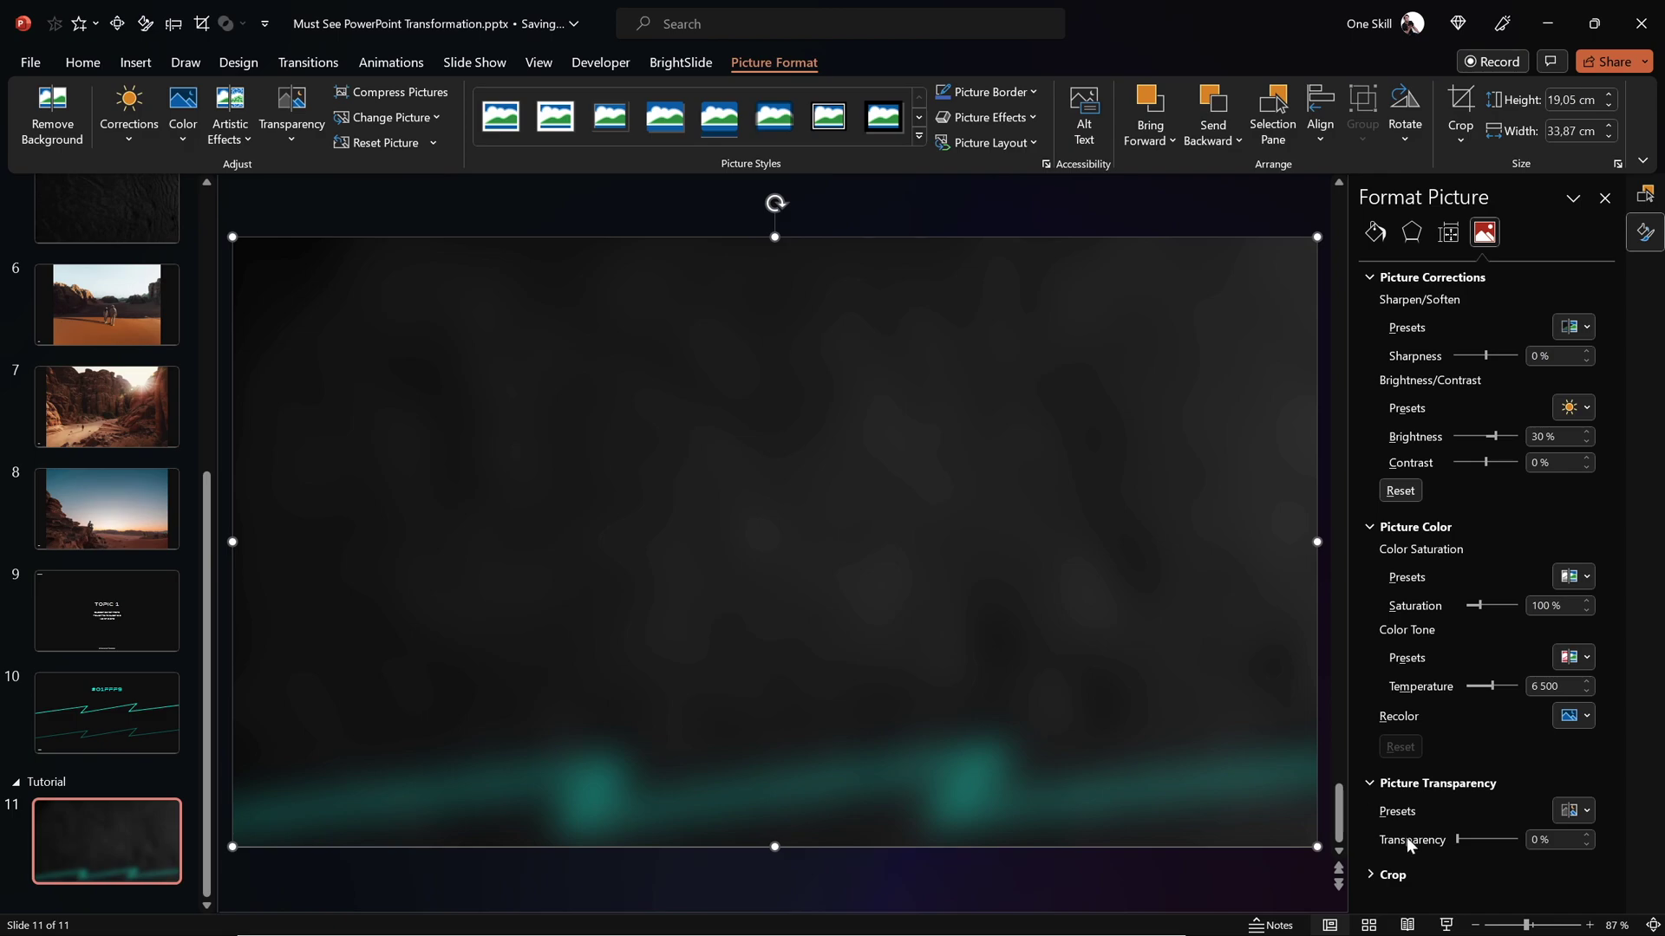
pyautogui.moveTo(1527, 926); pyautogui.dragTo(1521, 926)
pyautogui.click(1002, 862)
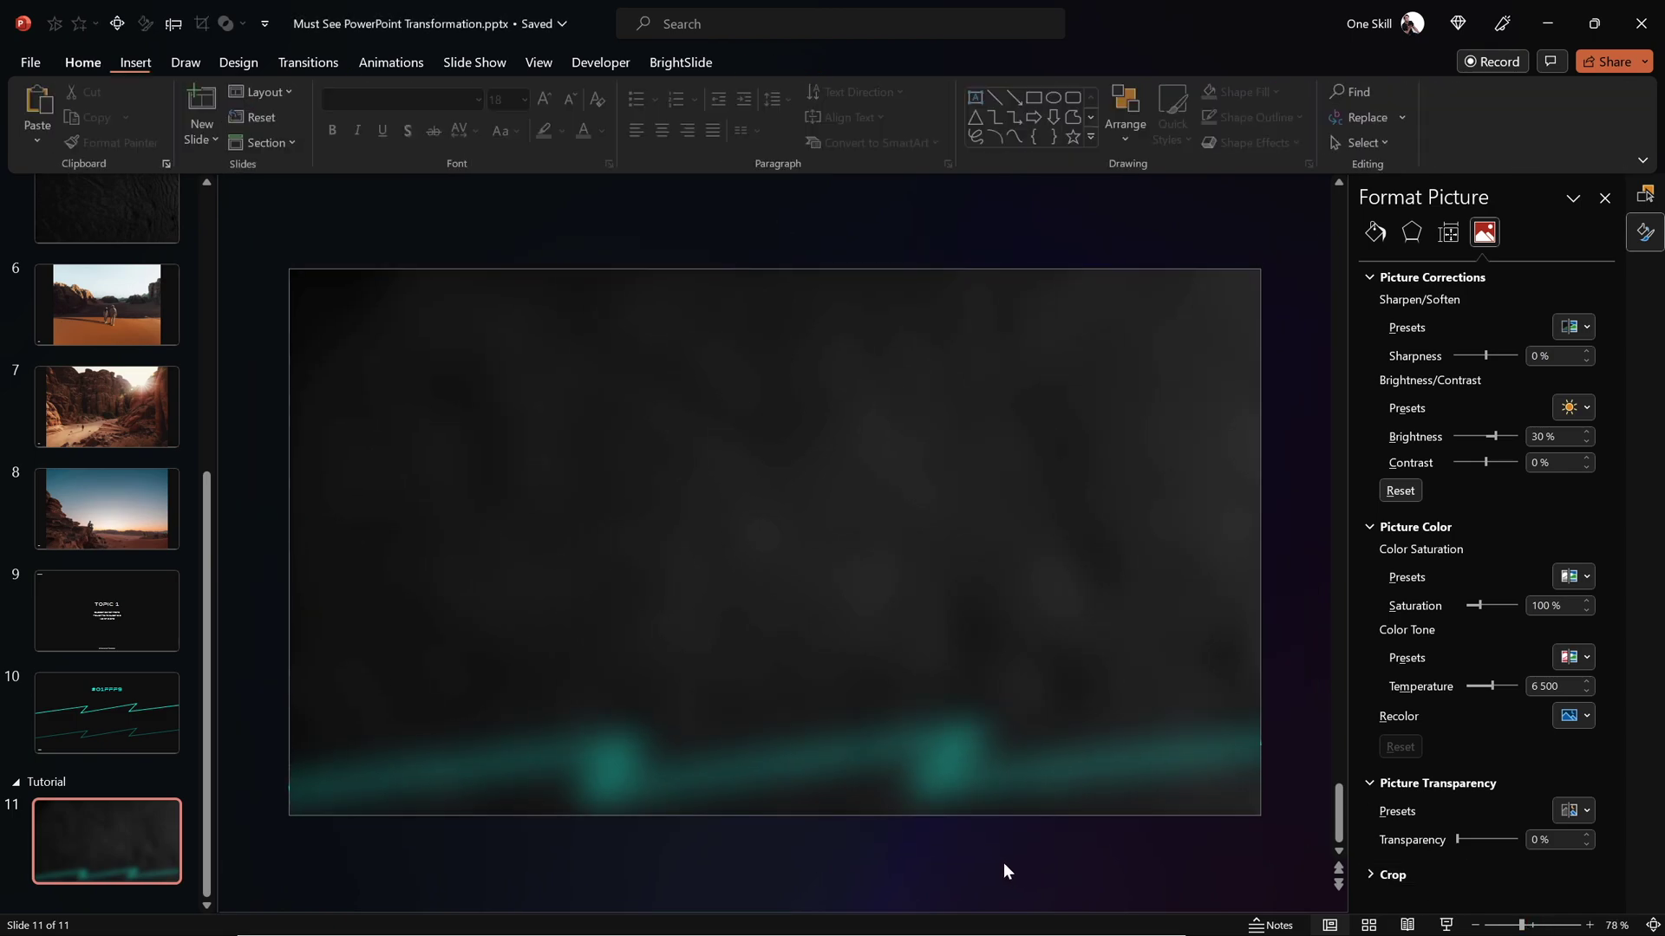
pyautogui.click(913, 661)
pyautogui.moveTo(913, 661); pyautogui.dragTo(867, 642)
pyautogui.moveTo(877, 548); pyautogui.dragTo(877, 548)
pyautogui.scroll(2, 891, 809)
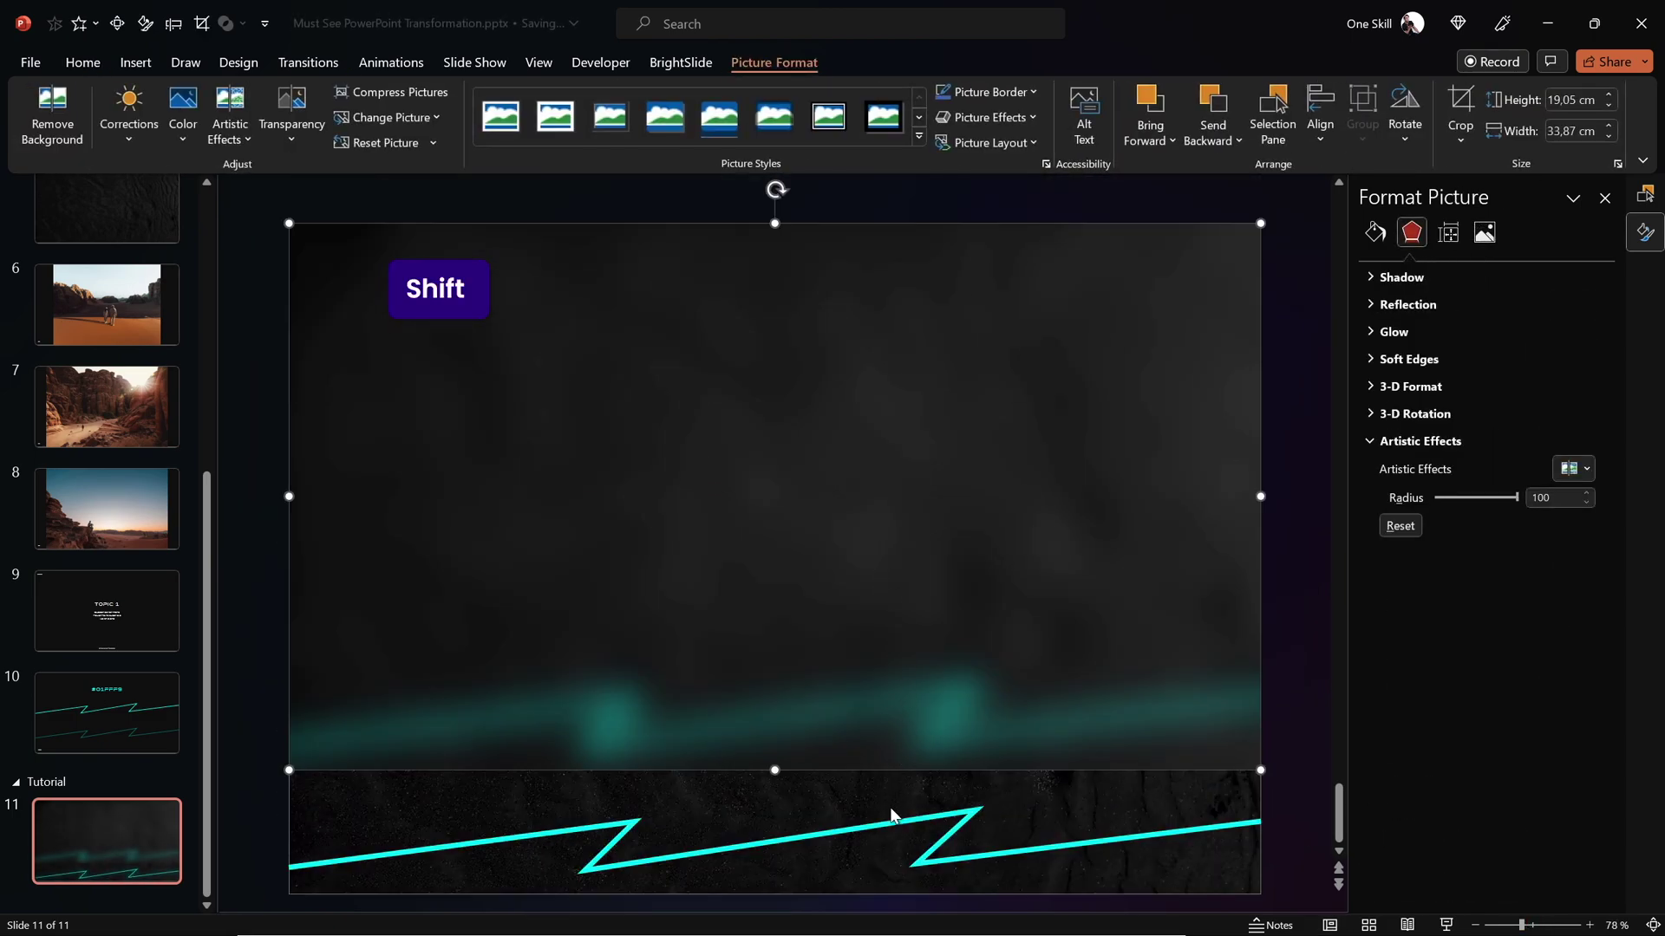
pyautogui.scroll(-1, 891, 810)
pyautogui.click(884, 791)
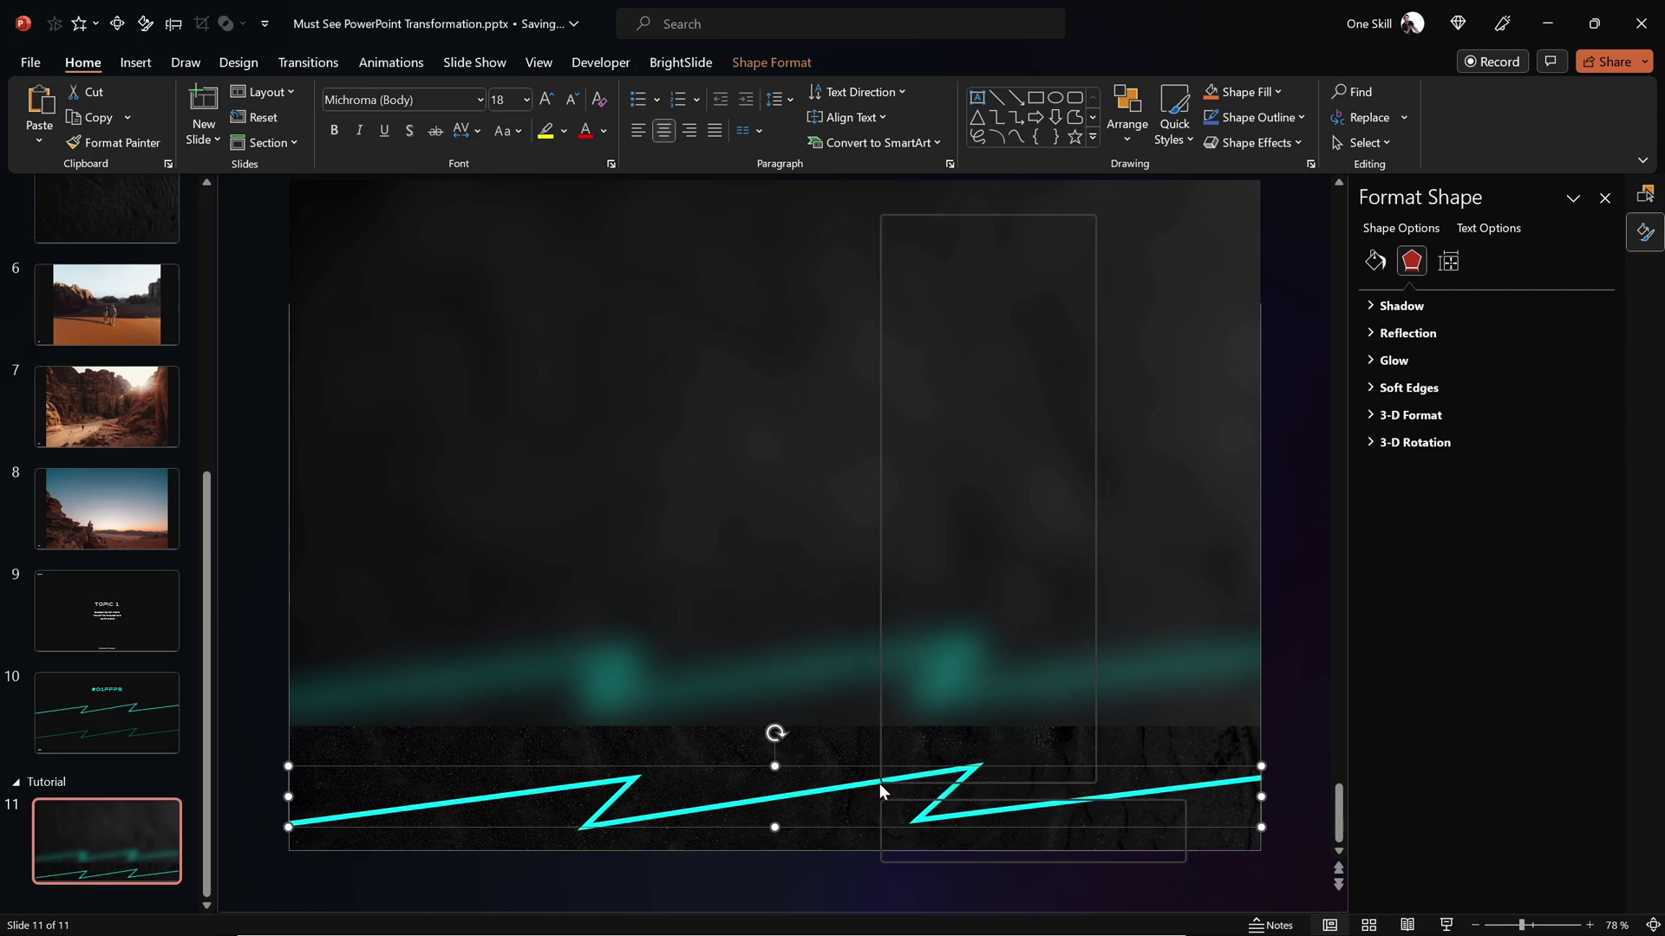
# Bring the cyan zigzag to front and align the blurred picture to the slide's bottom.
pyautogui.rightClick(879, 785)
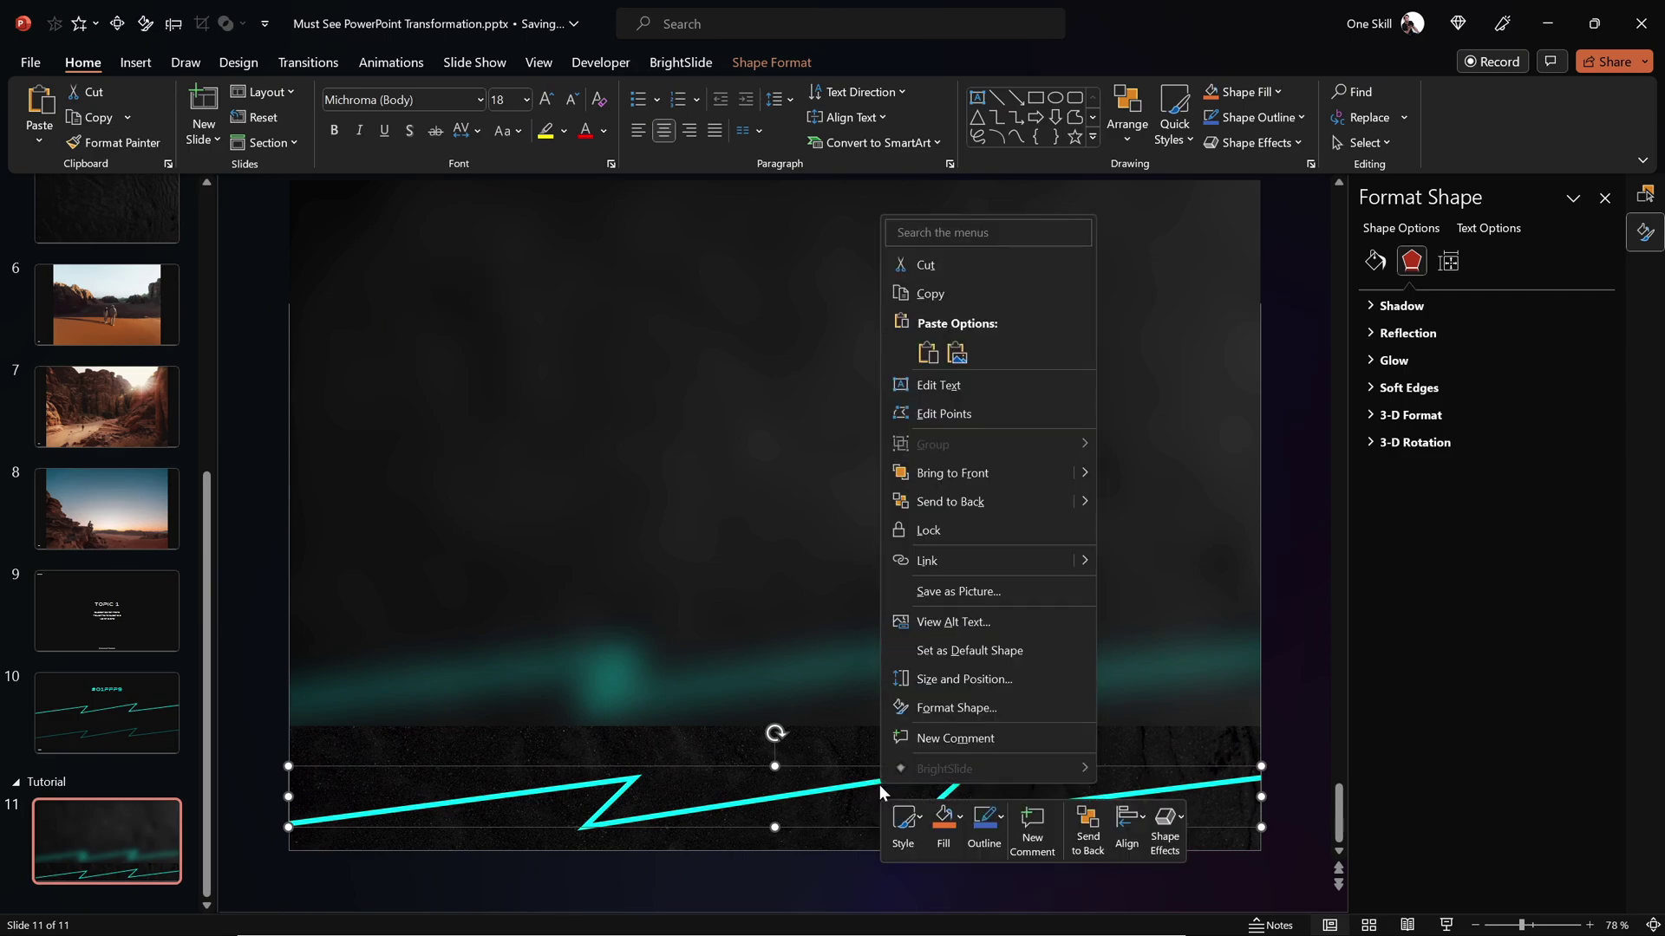
pyautogui.click(965, 476)
pyautogui.click(964, 550)
pyautogui.scroll(-1, 934, 546)
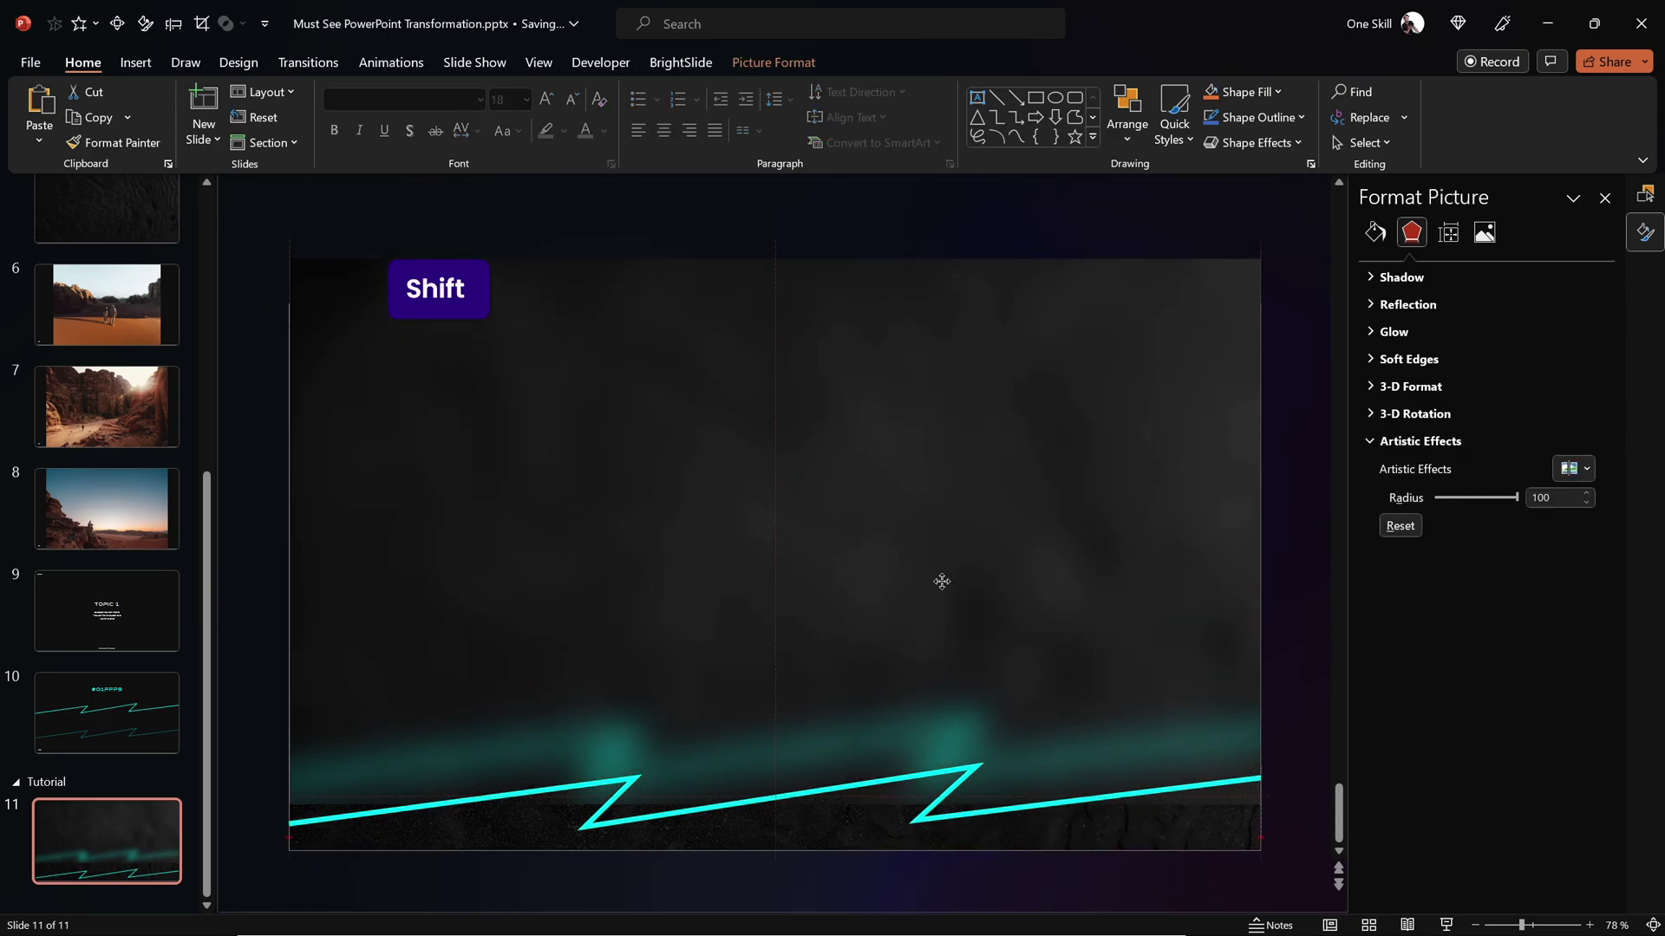
pyautogui.moveTo(940, 575)
pyautogui.mouseDown()
pyautogui.moveTo(940, 506)
pyautogui.moveTo(932, 584)
pyautogui.mouseUp()
pyautogui.click(794, 66)
pyautogui.click(1319, 114)
pyautogui.click(1395, 319)
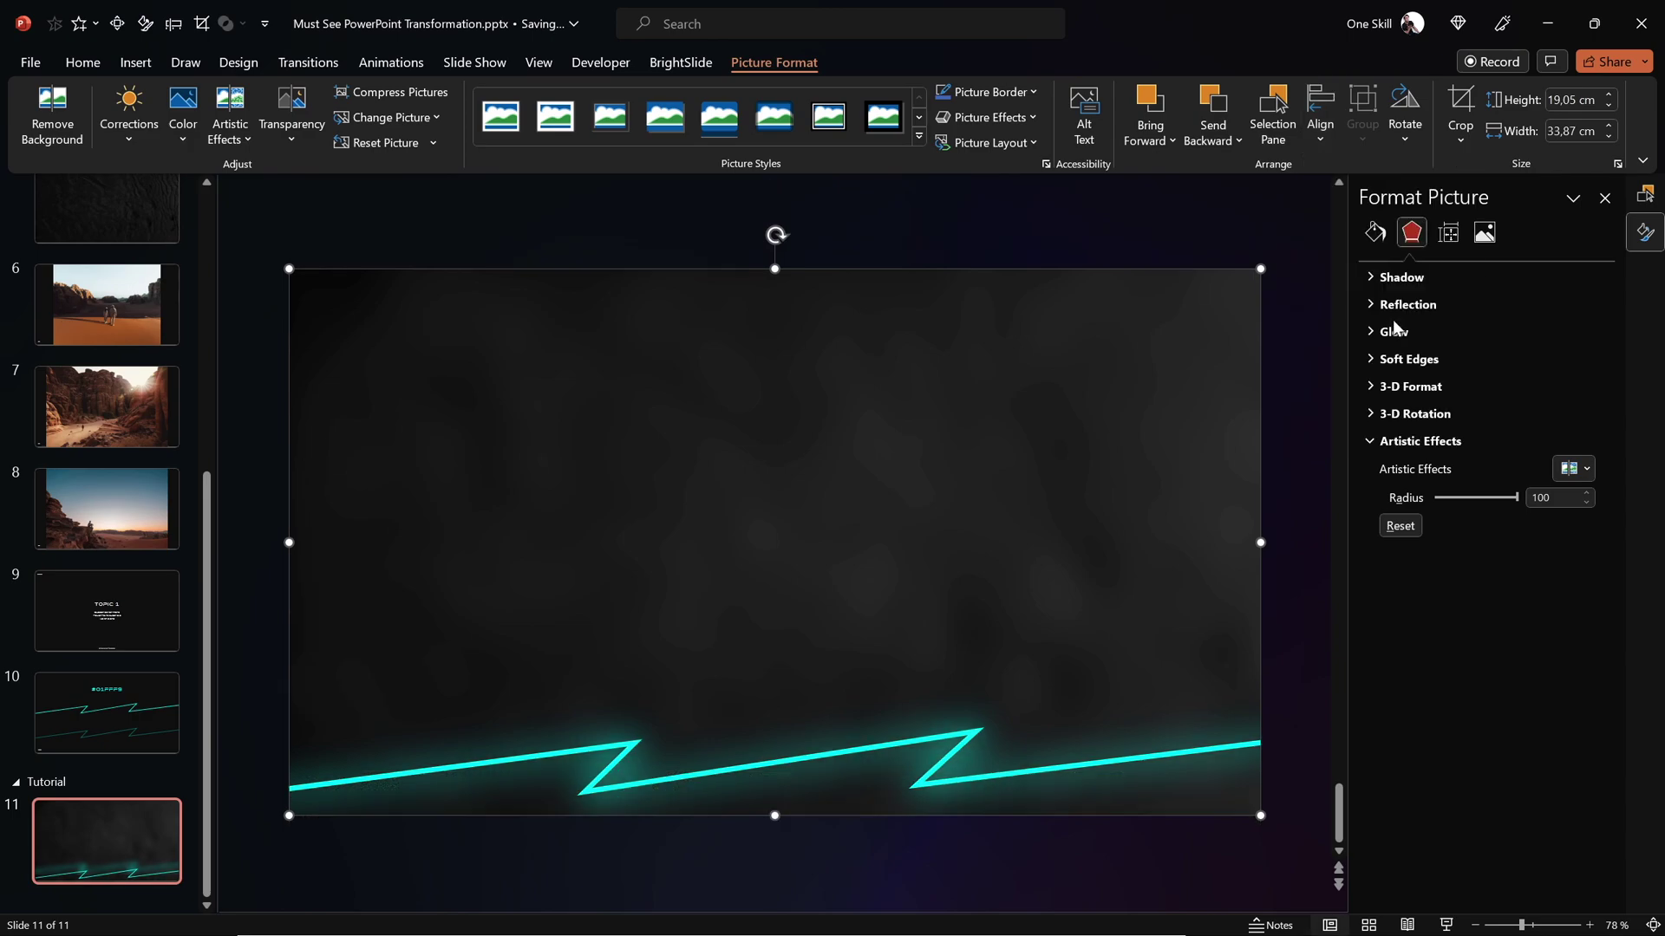
pyautogui.click(1193, 222)
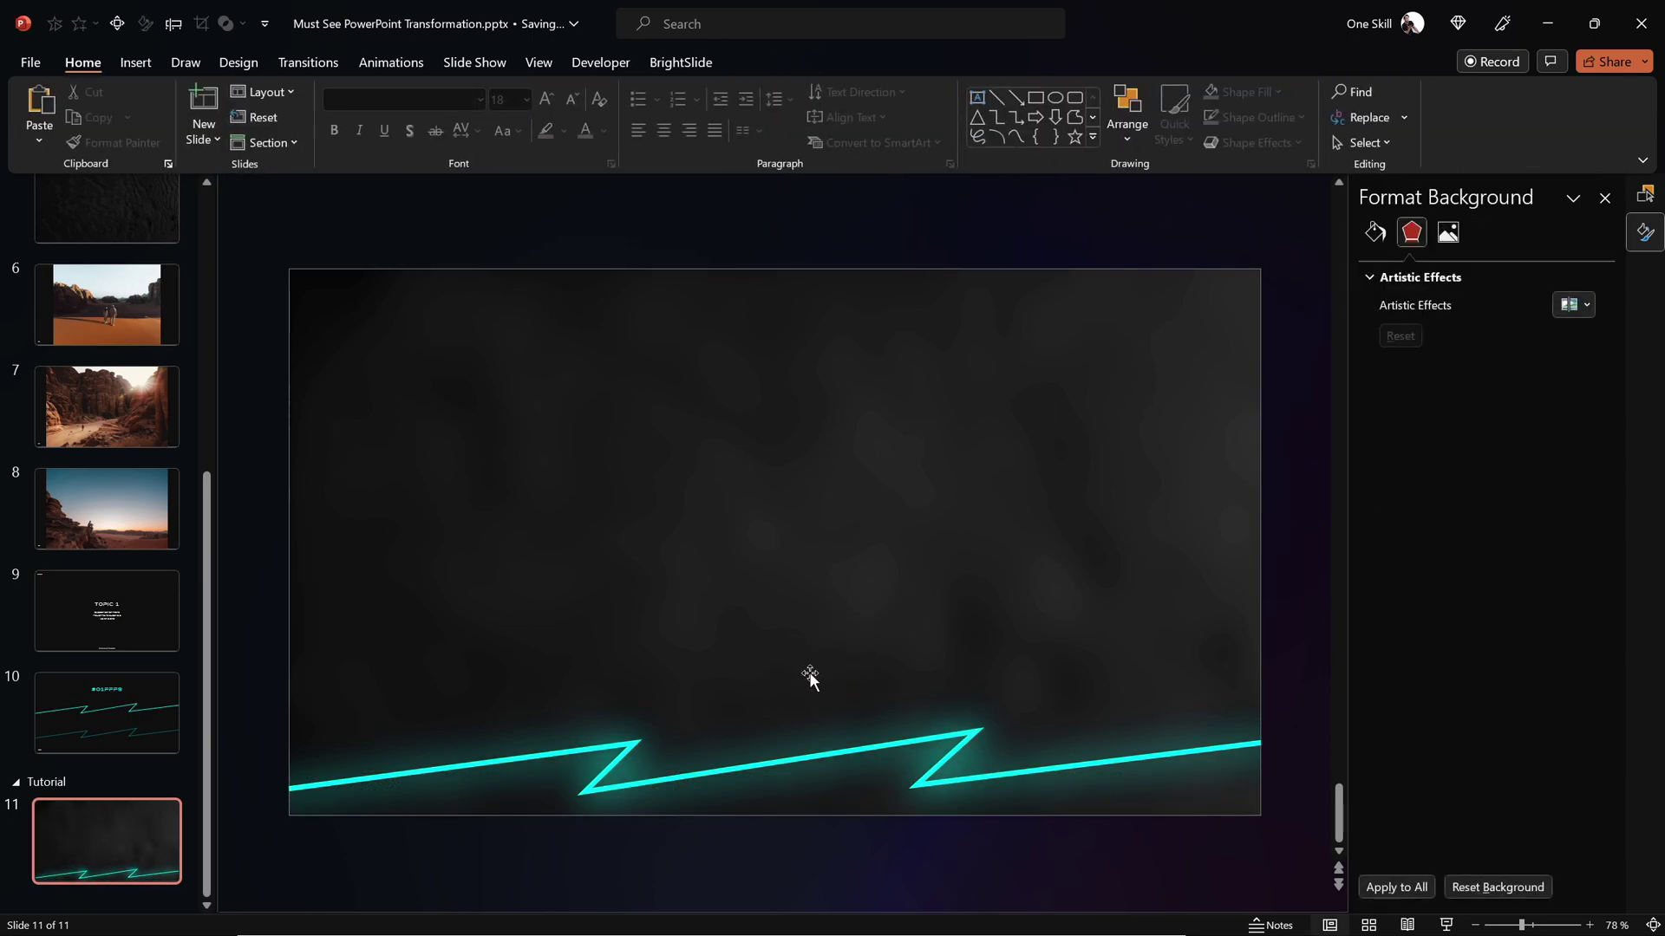
# Capture a full-screen screenshot of slide 11 playing as a slide show.
pyautogui.click(1446, 925)
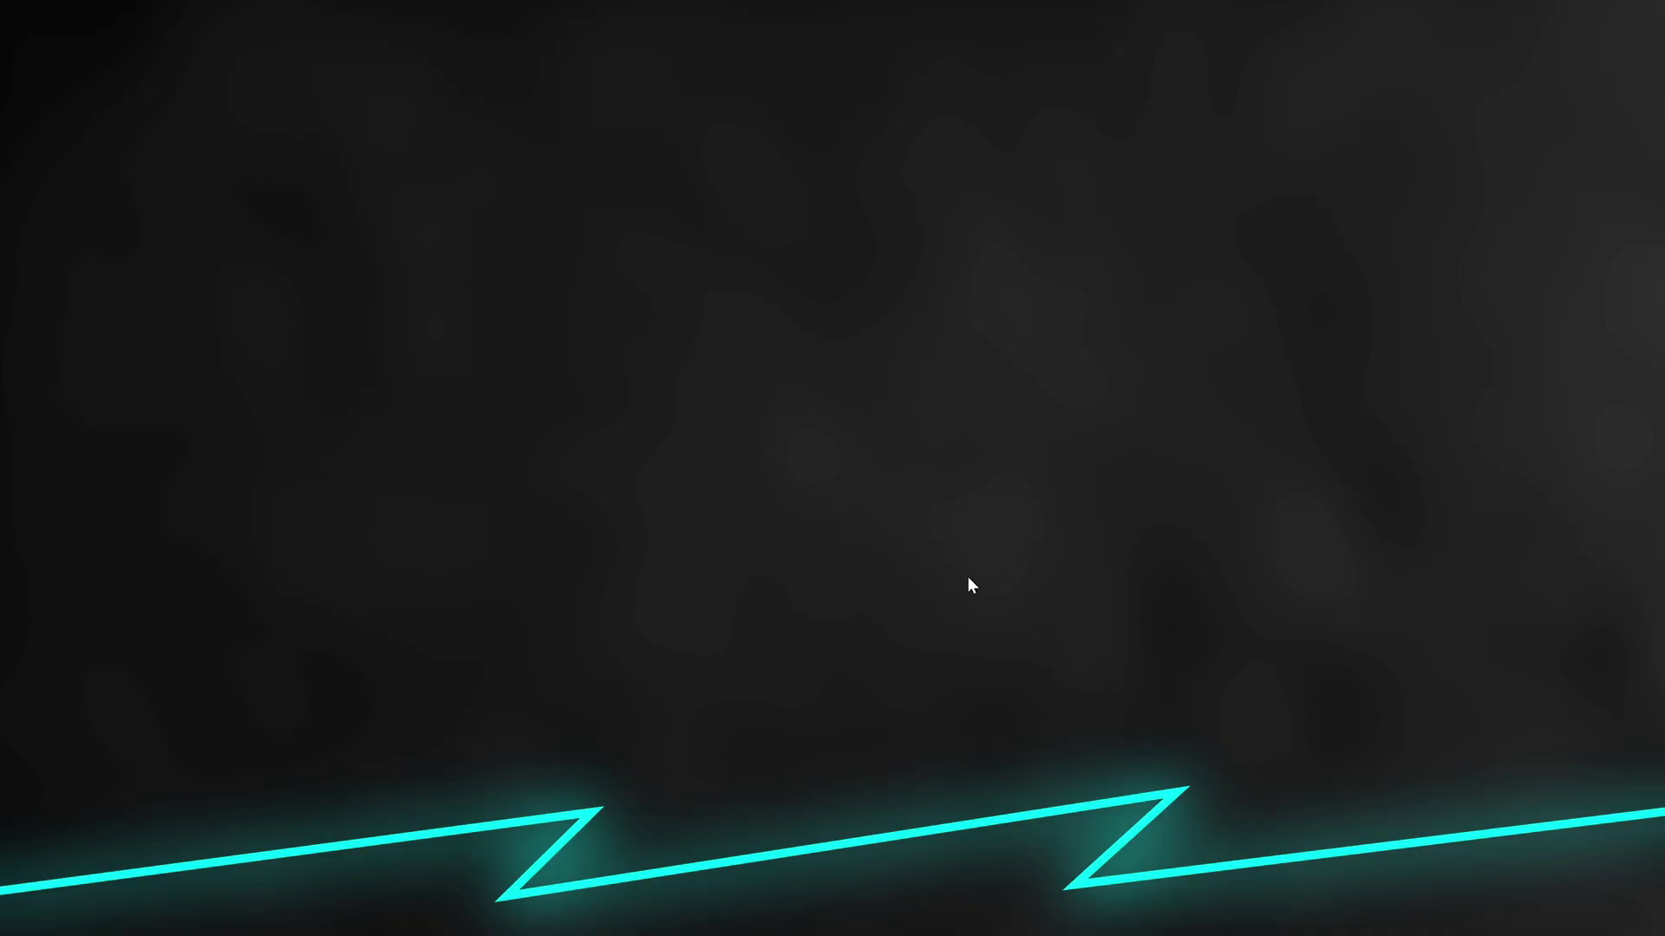
pyautogui.press('Print')
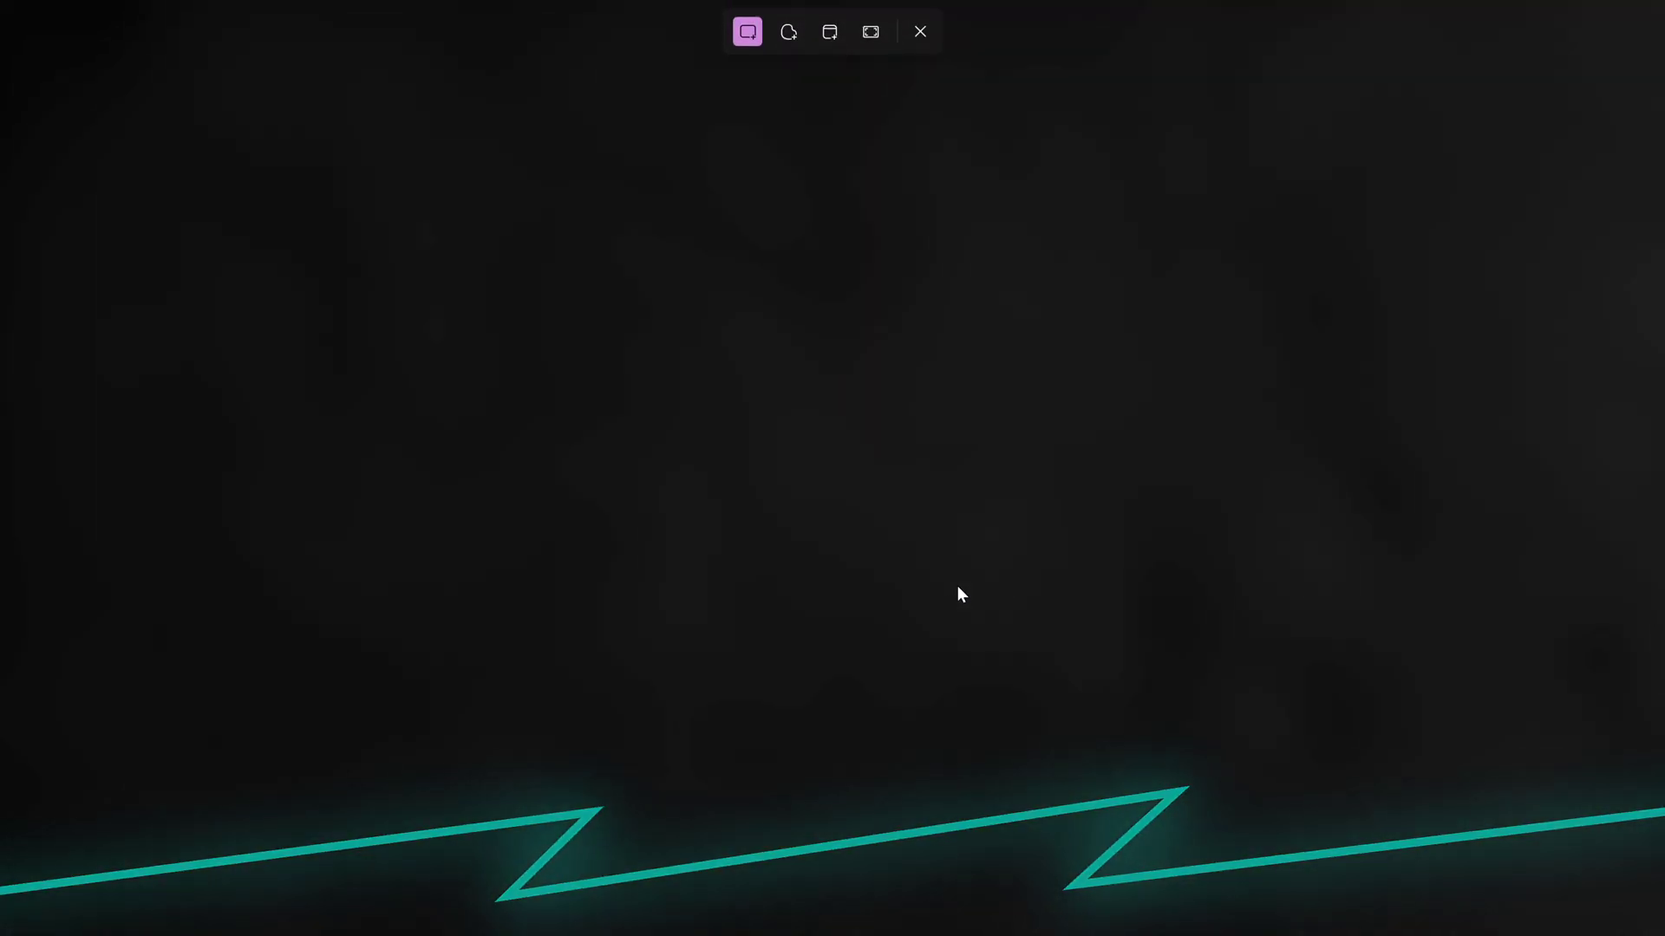
pyautogui.click(872, 38)
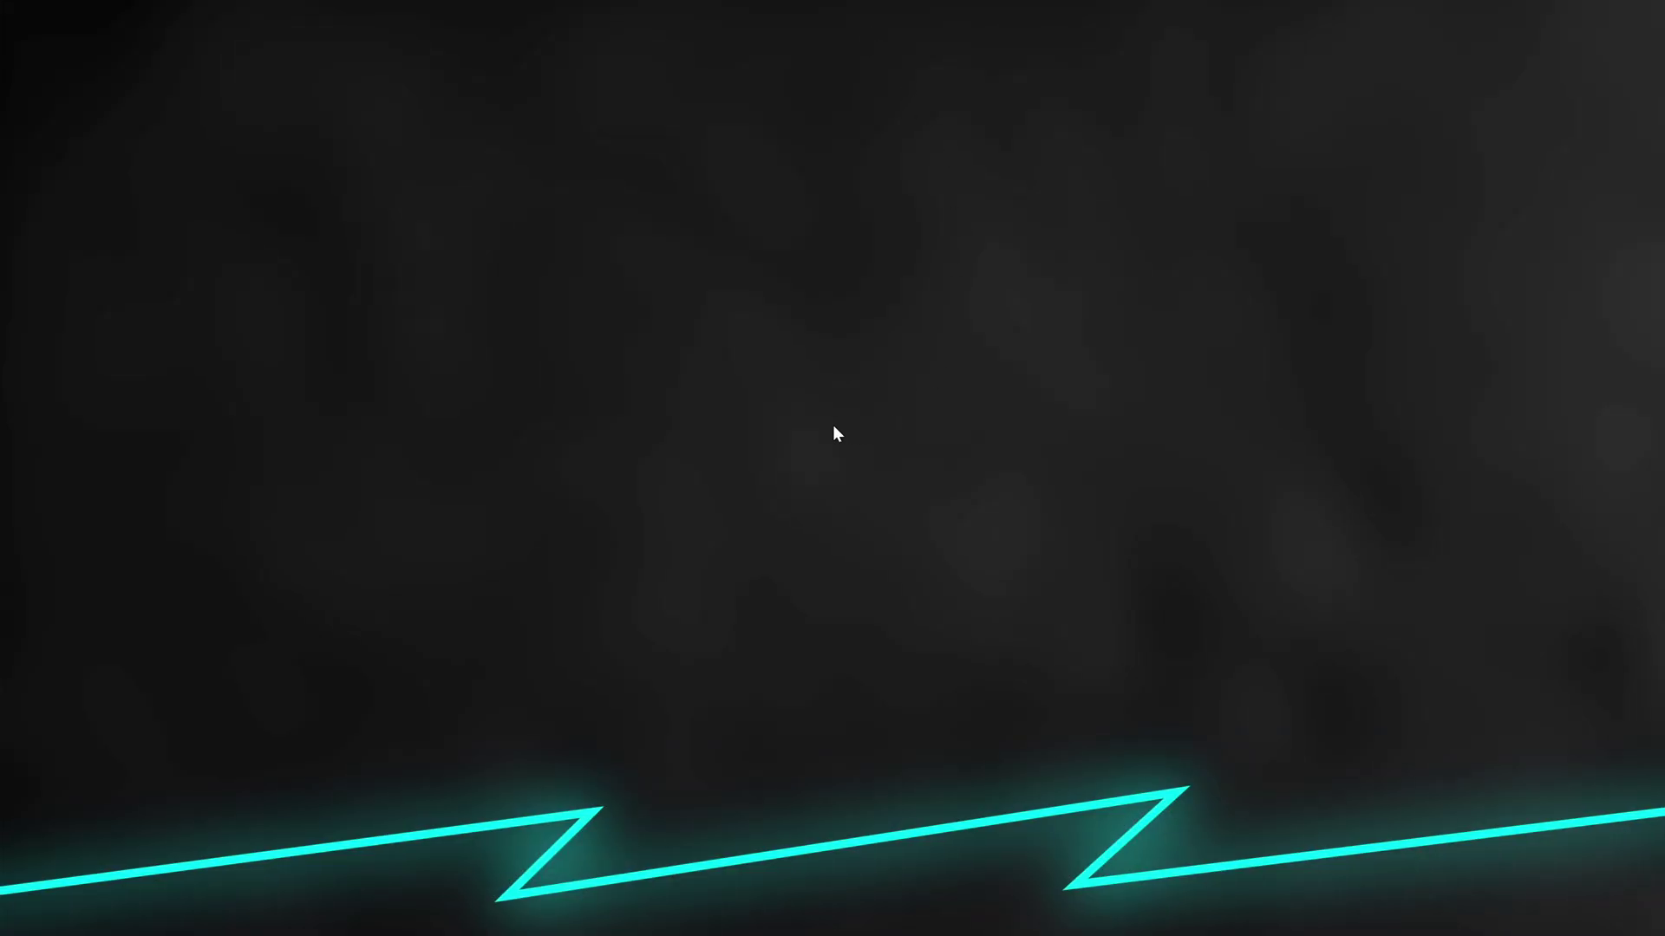
pyautogui.press('Escape')
# Delete slide 11's blurred picture and paste the screen capture in its place.
pyautogui.click(913, 491)
pyautogui.moveTo(868, 537); pyautogui.dragTo(936, 413)
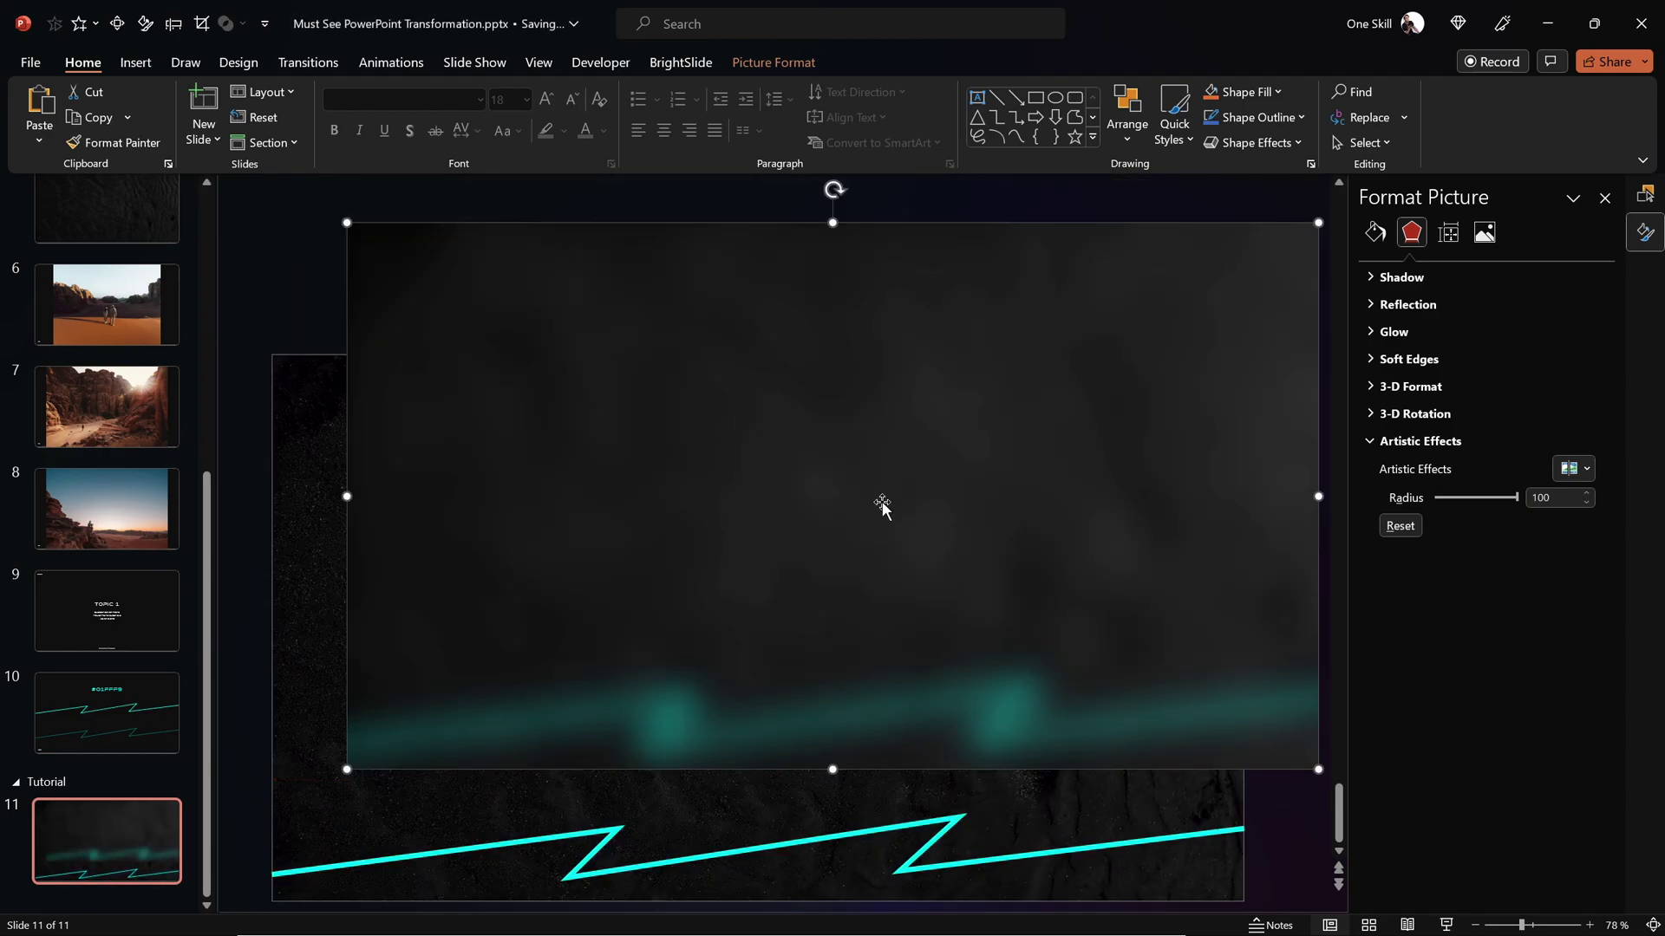
pyautogui.press('Delete')
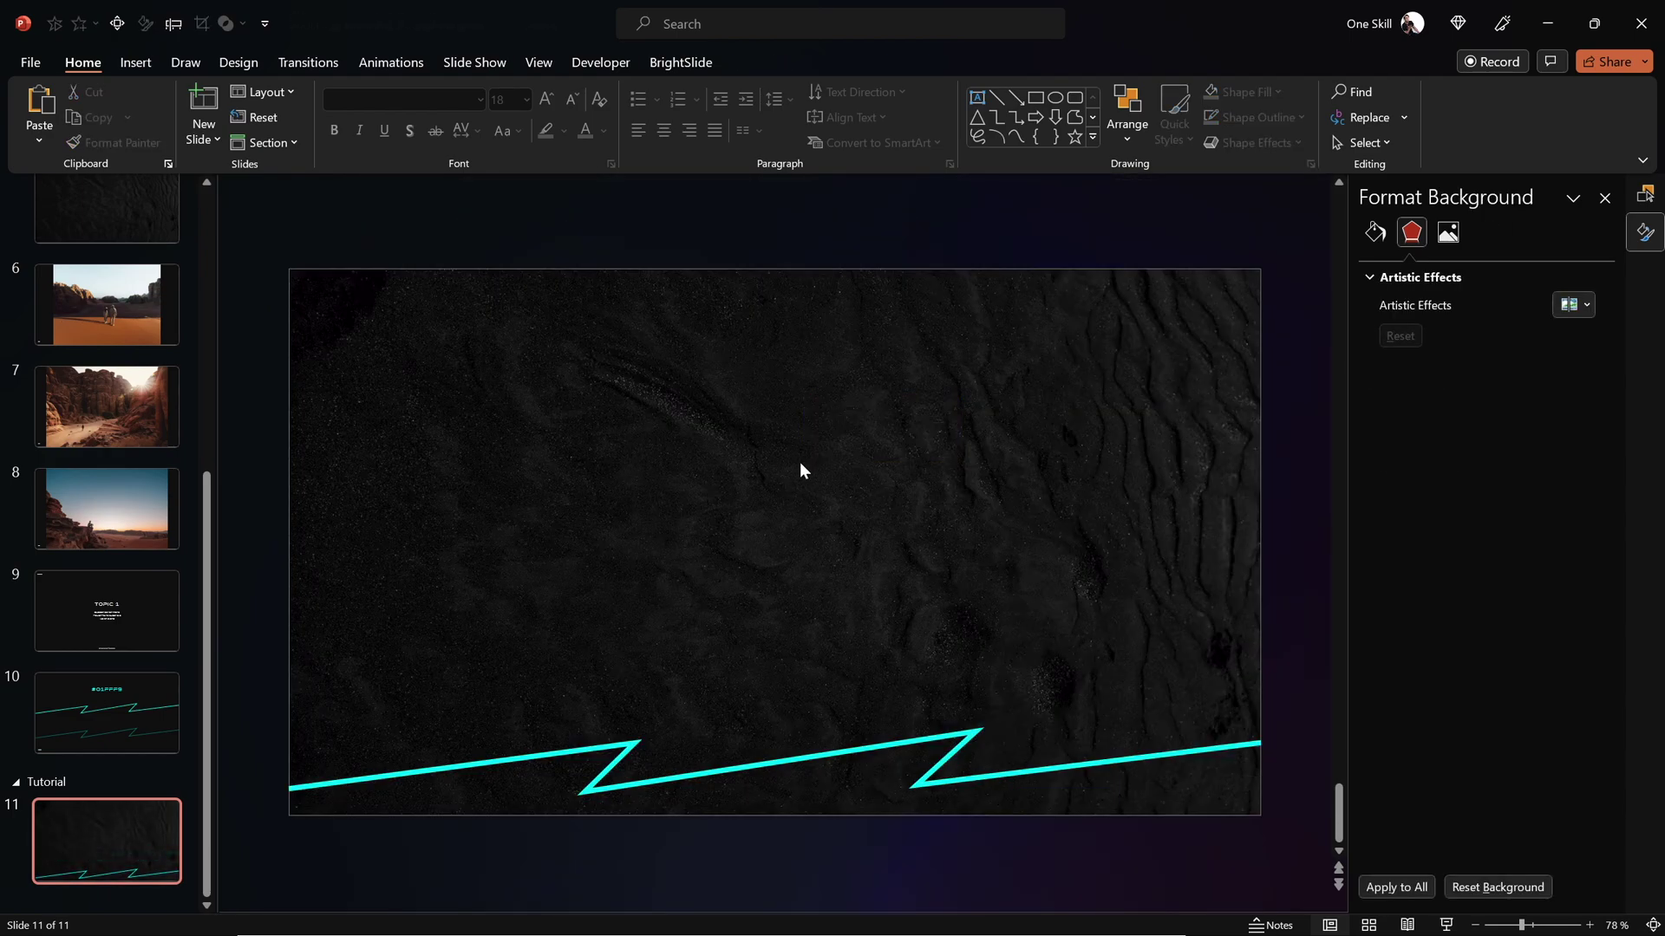
pyautogui.hotkey('ctrl', 'v')
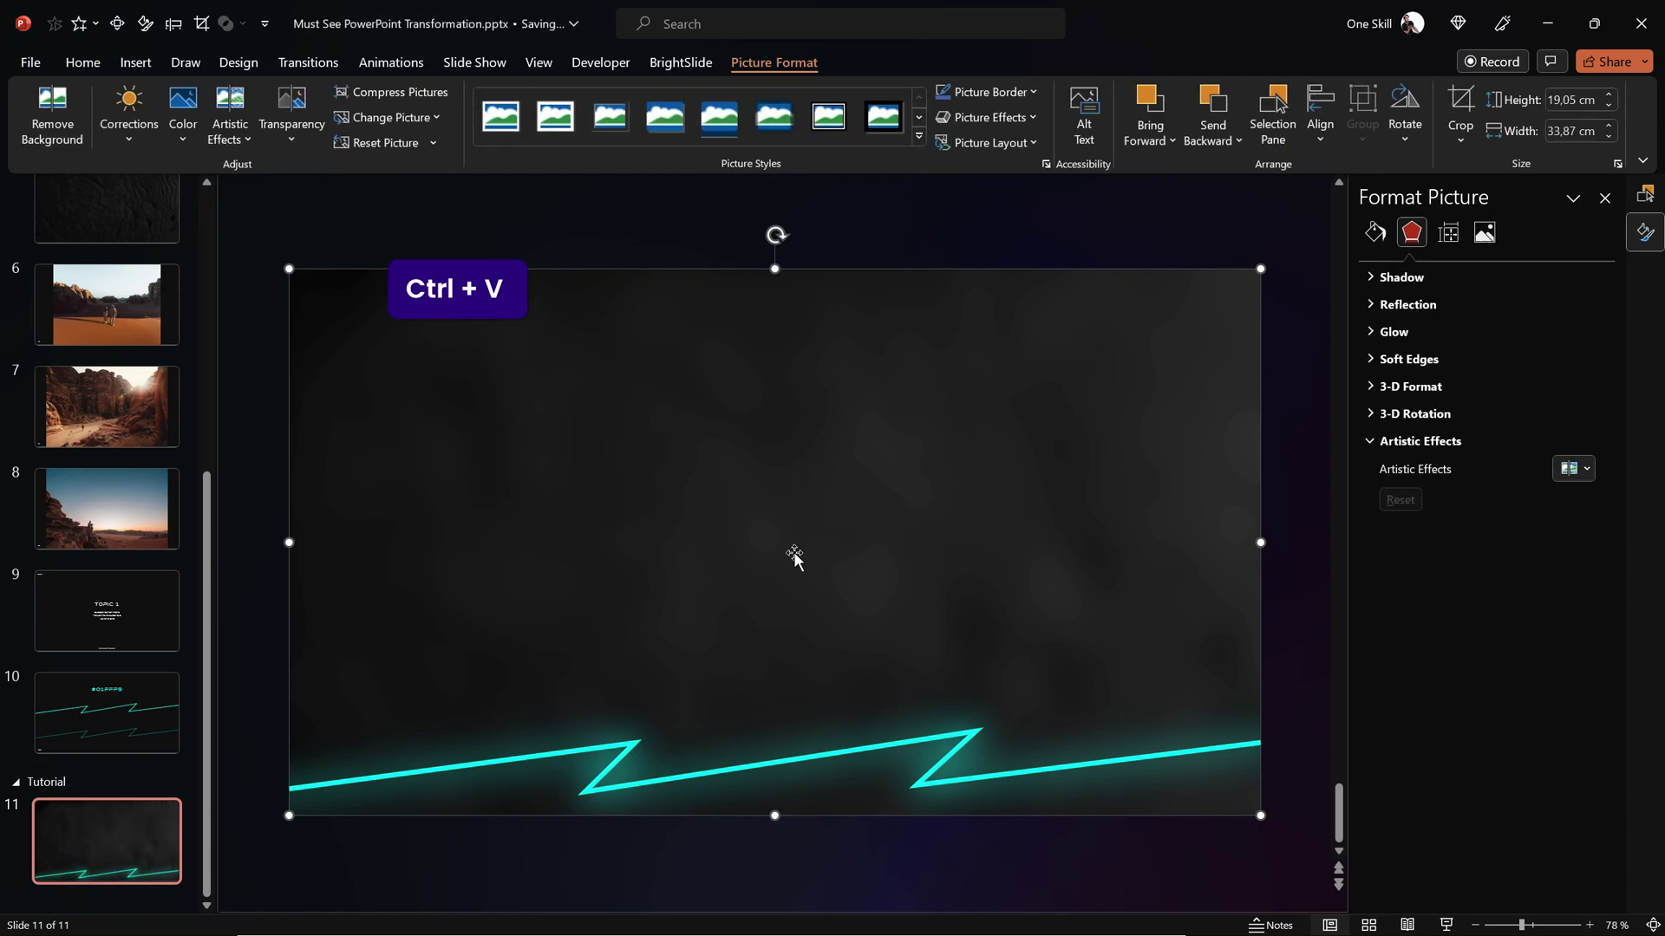
# Copy slide 10's thin teal zigzag style onto slide 11's lower zigzag.
pyautogui.moveTo(776, 642); pyautogui.dragTo(784, 513)
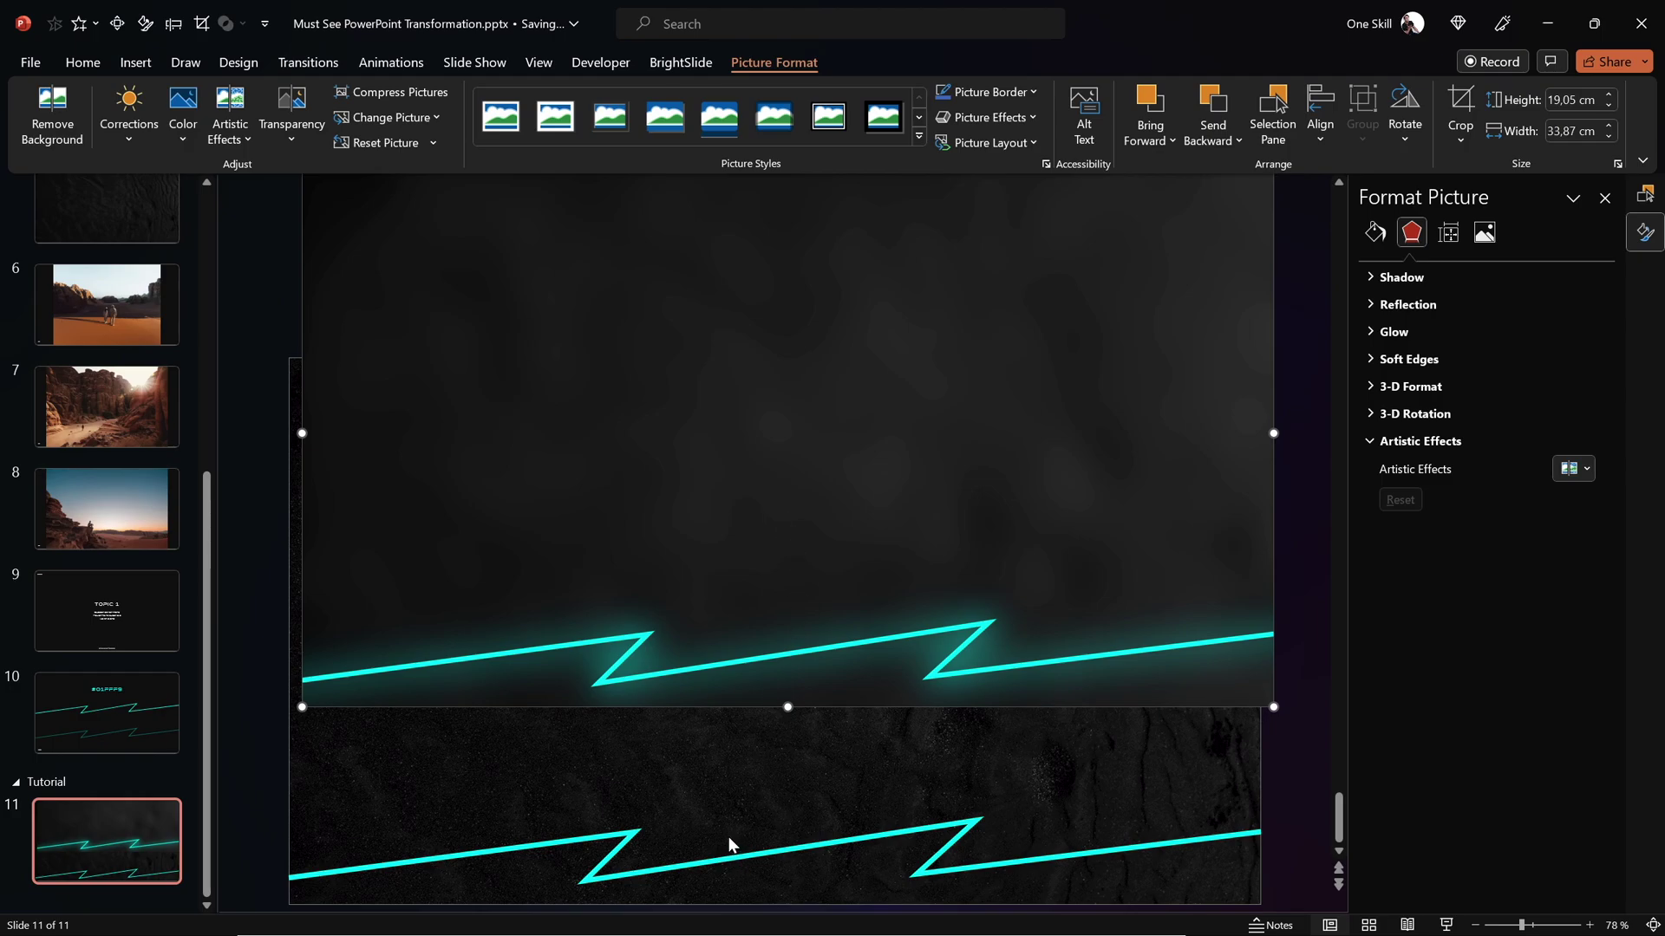
pyautogui.click(144, 711)
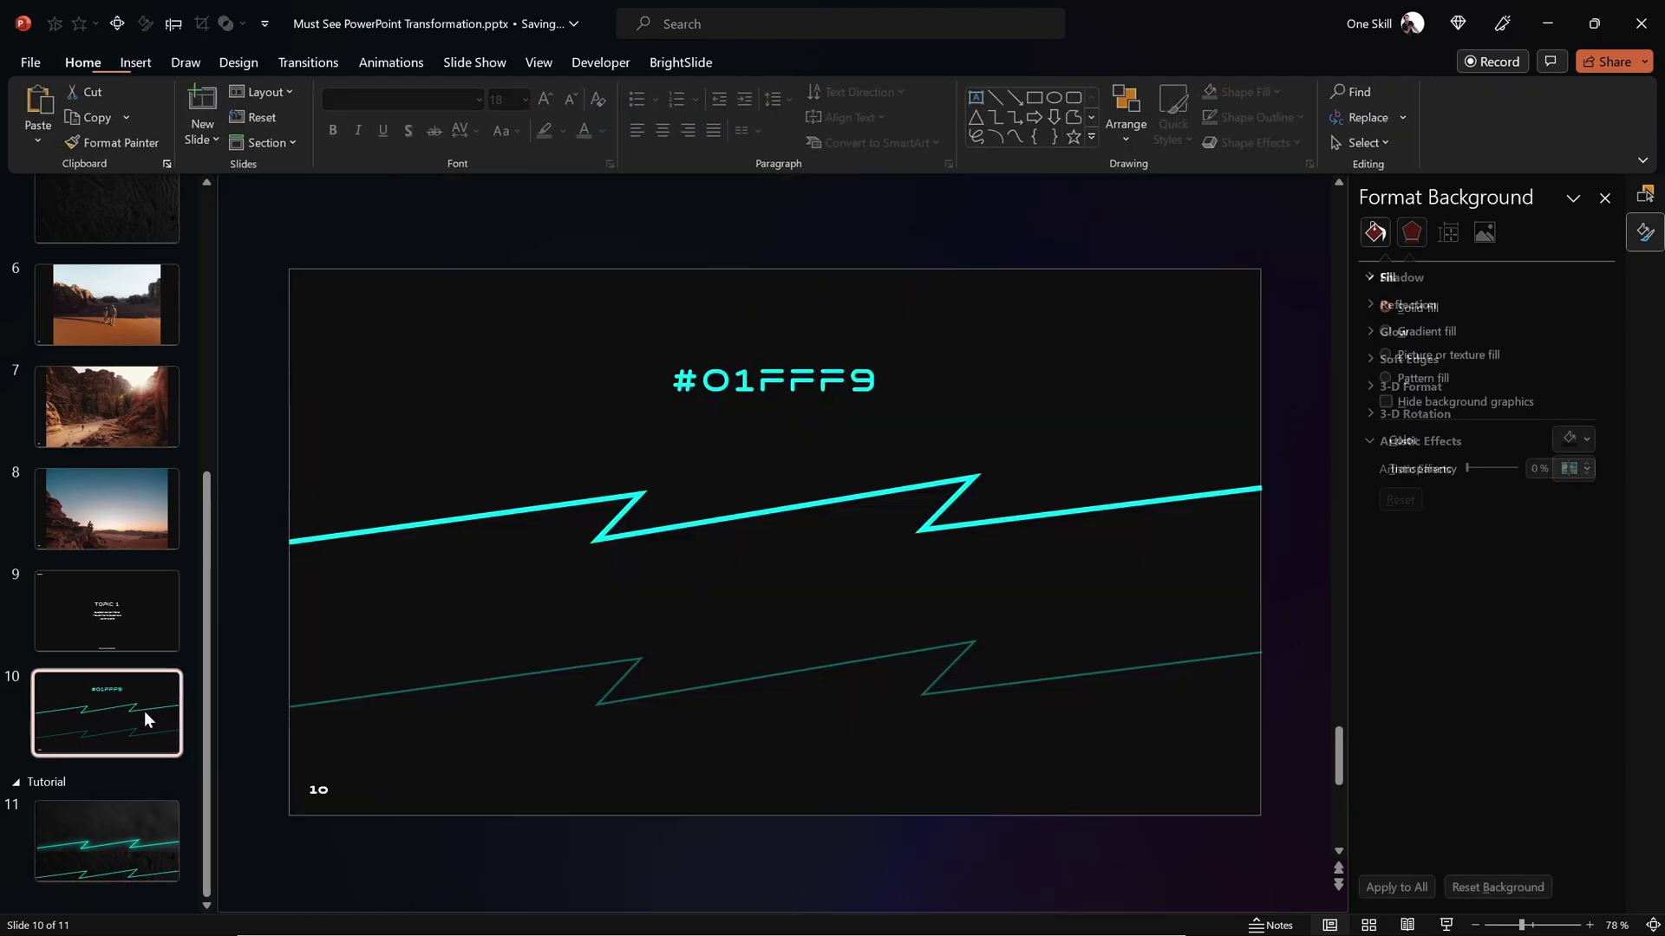
pyautogui.click(558, 677)
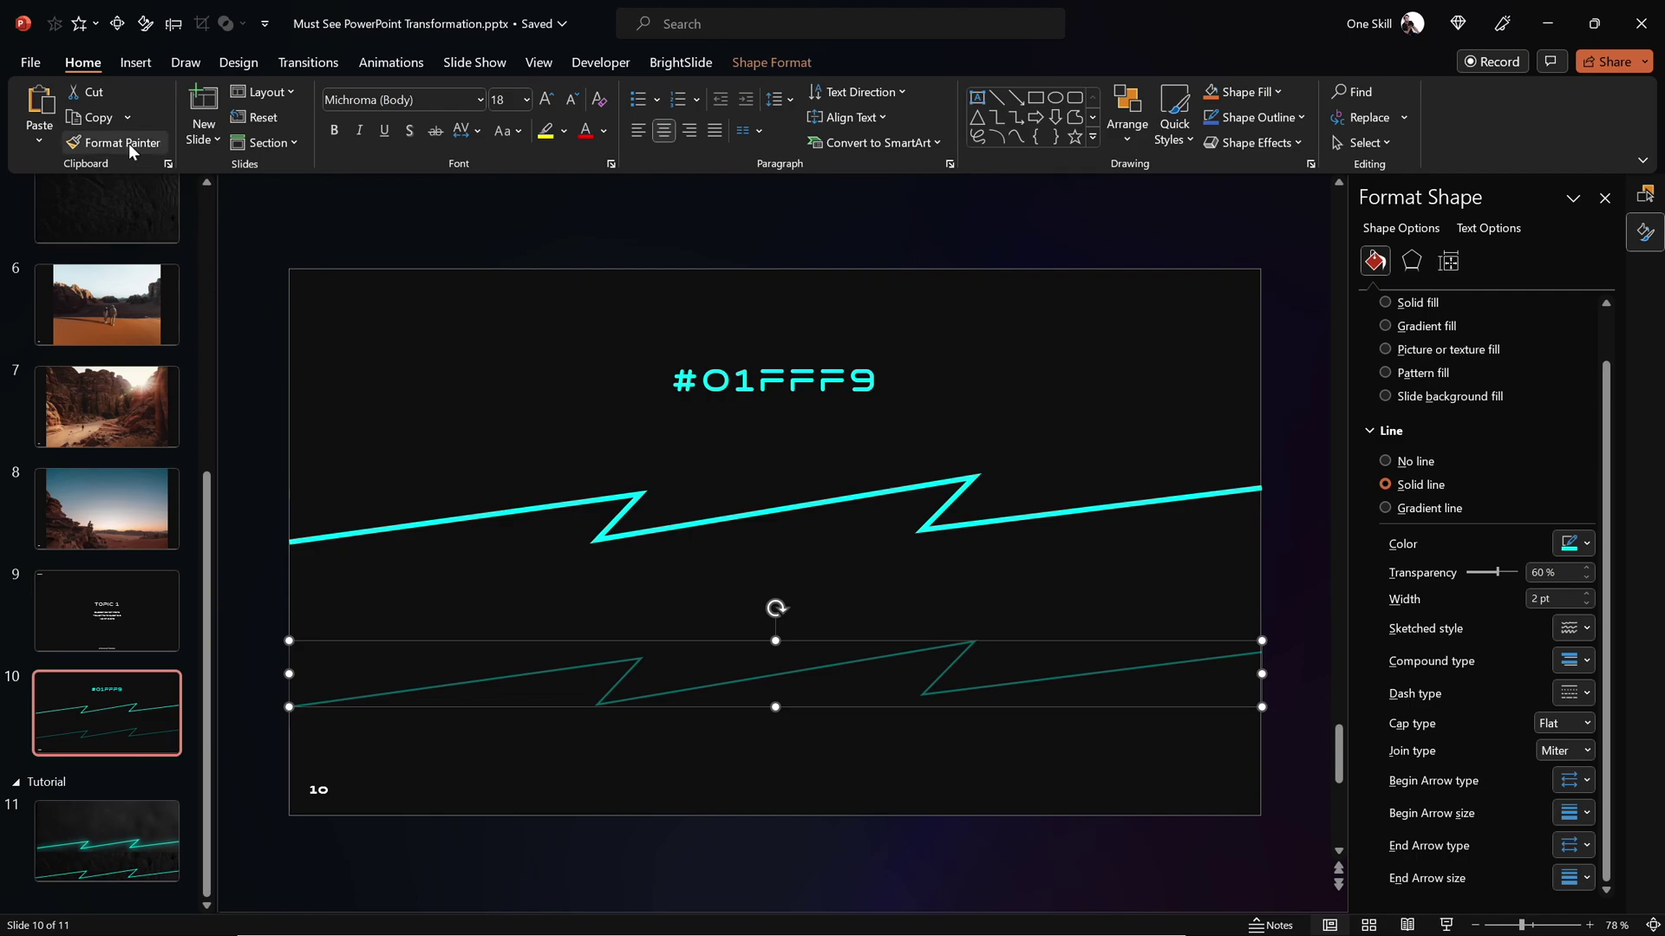
pyautogui.click(118, 838)
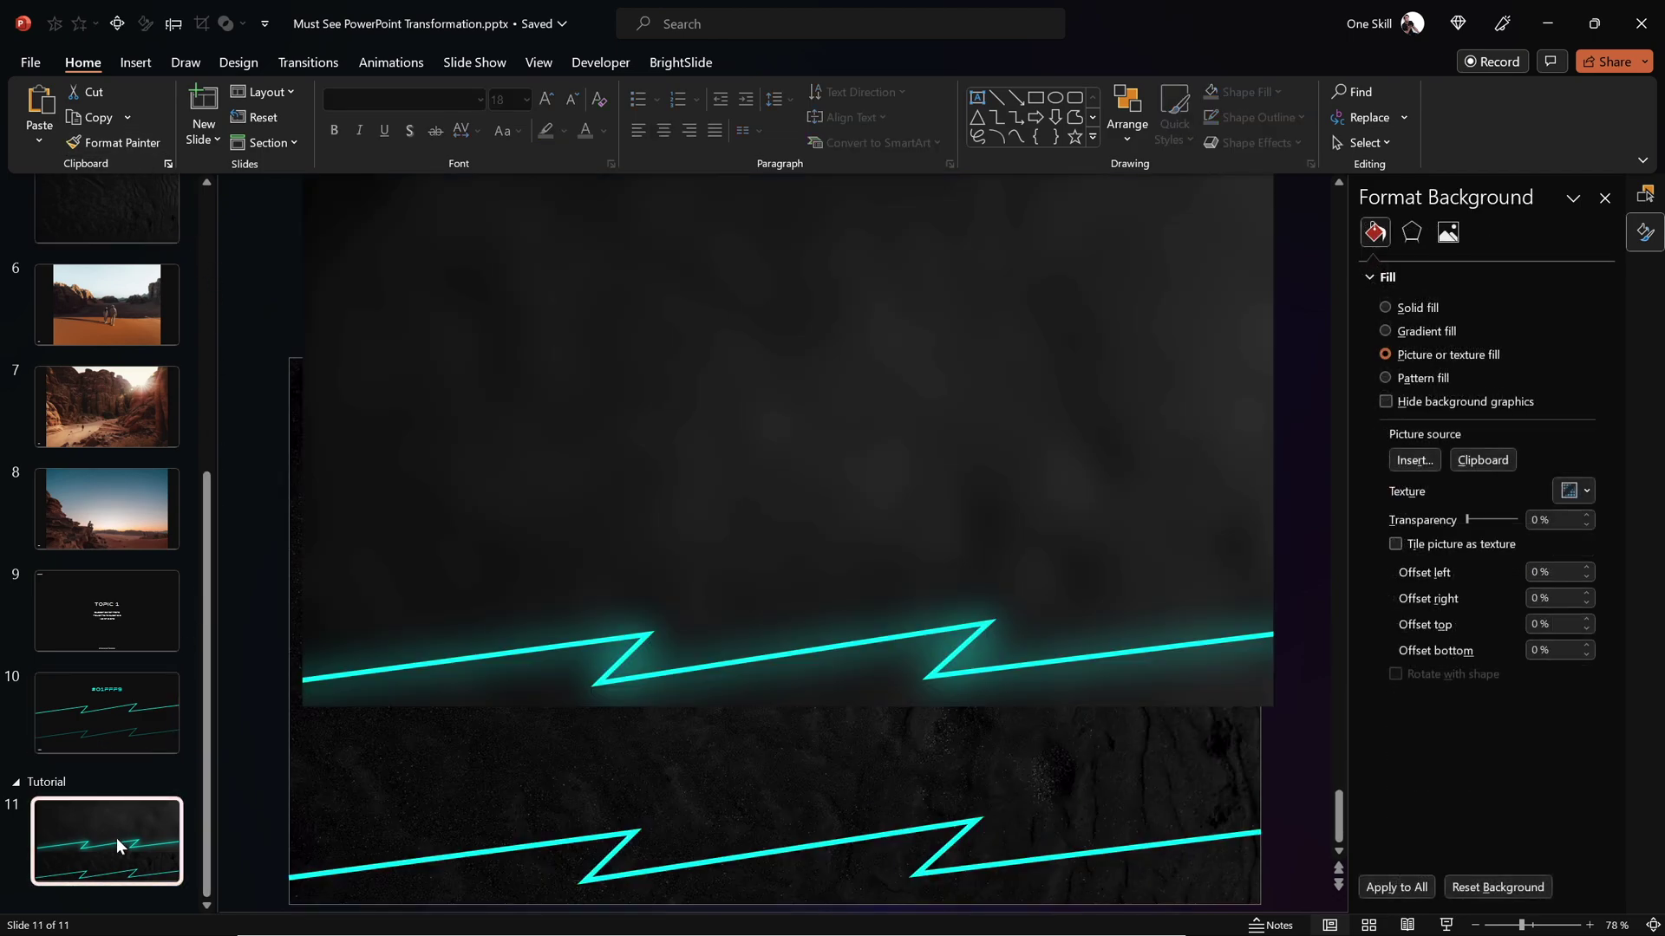
pyautogui.click(539, 841)
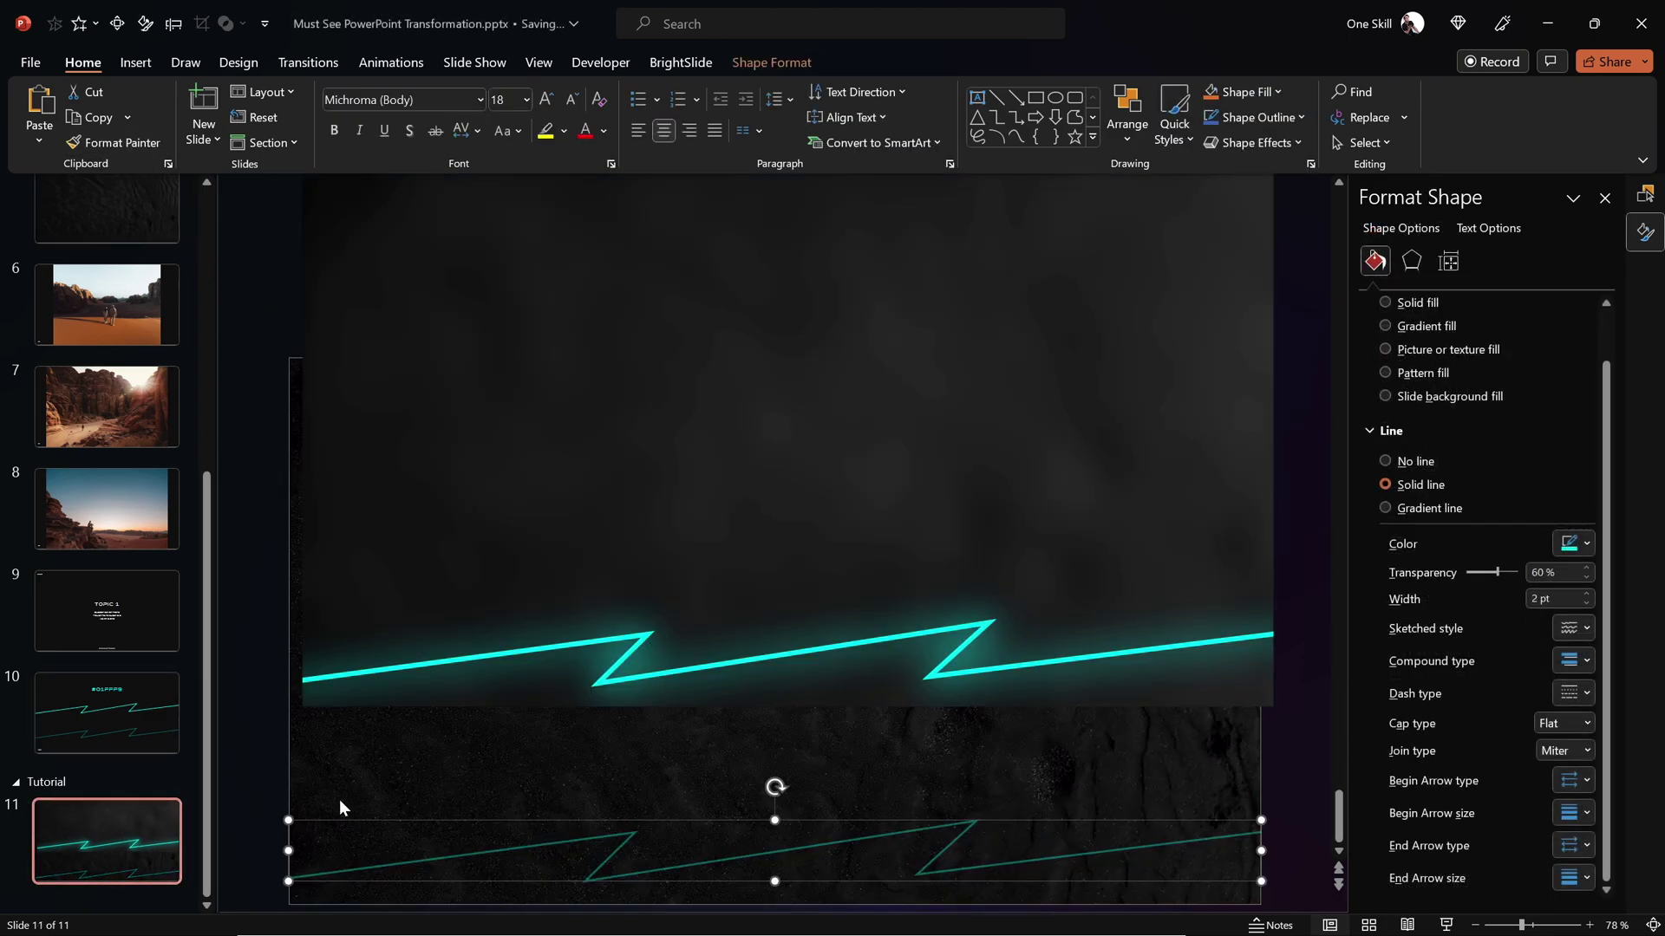
pyautogui.click(262, 777)
# Align the pasted glowing picture to the slide's left edge and vertical middle.
pyautogui.click(546, 570)
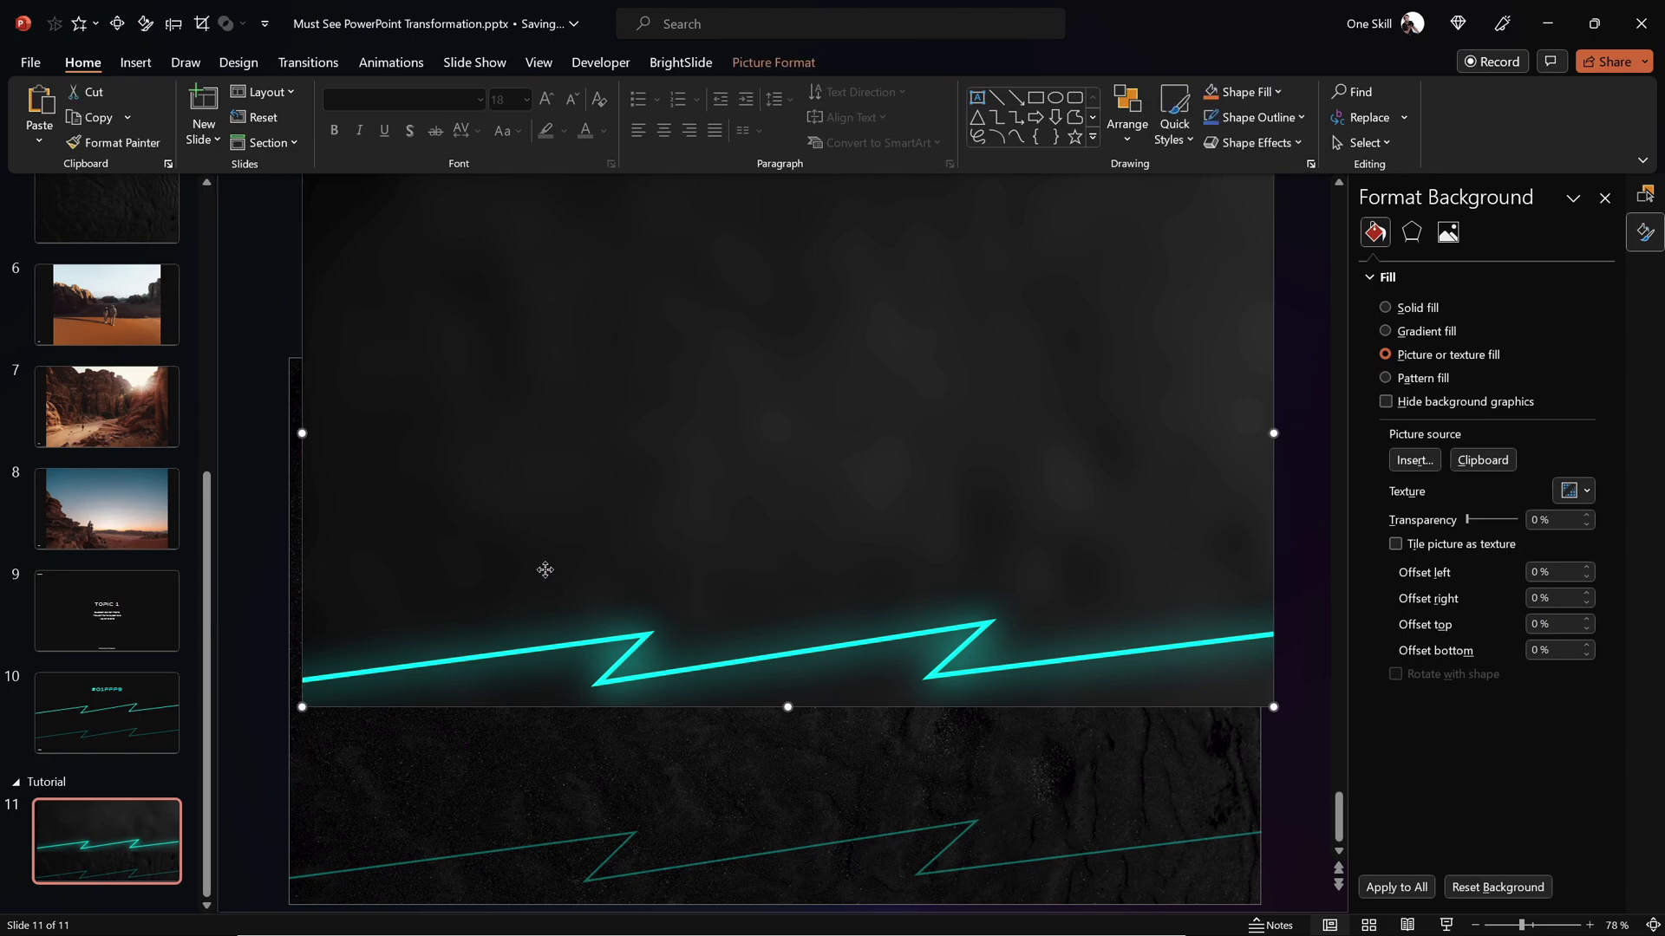
pyautogui.click(806, 63)
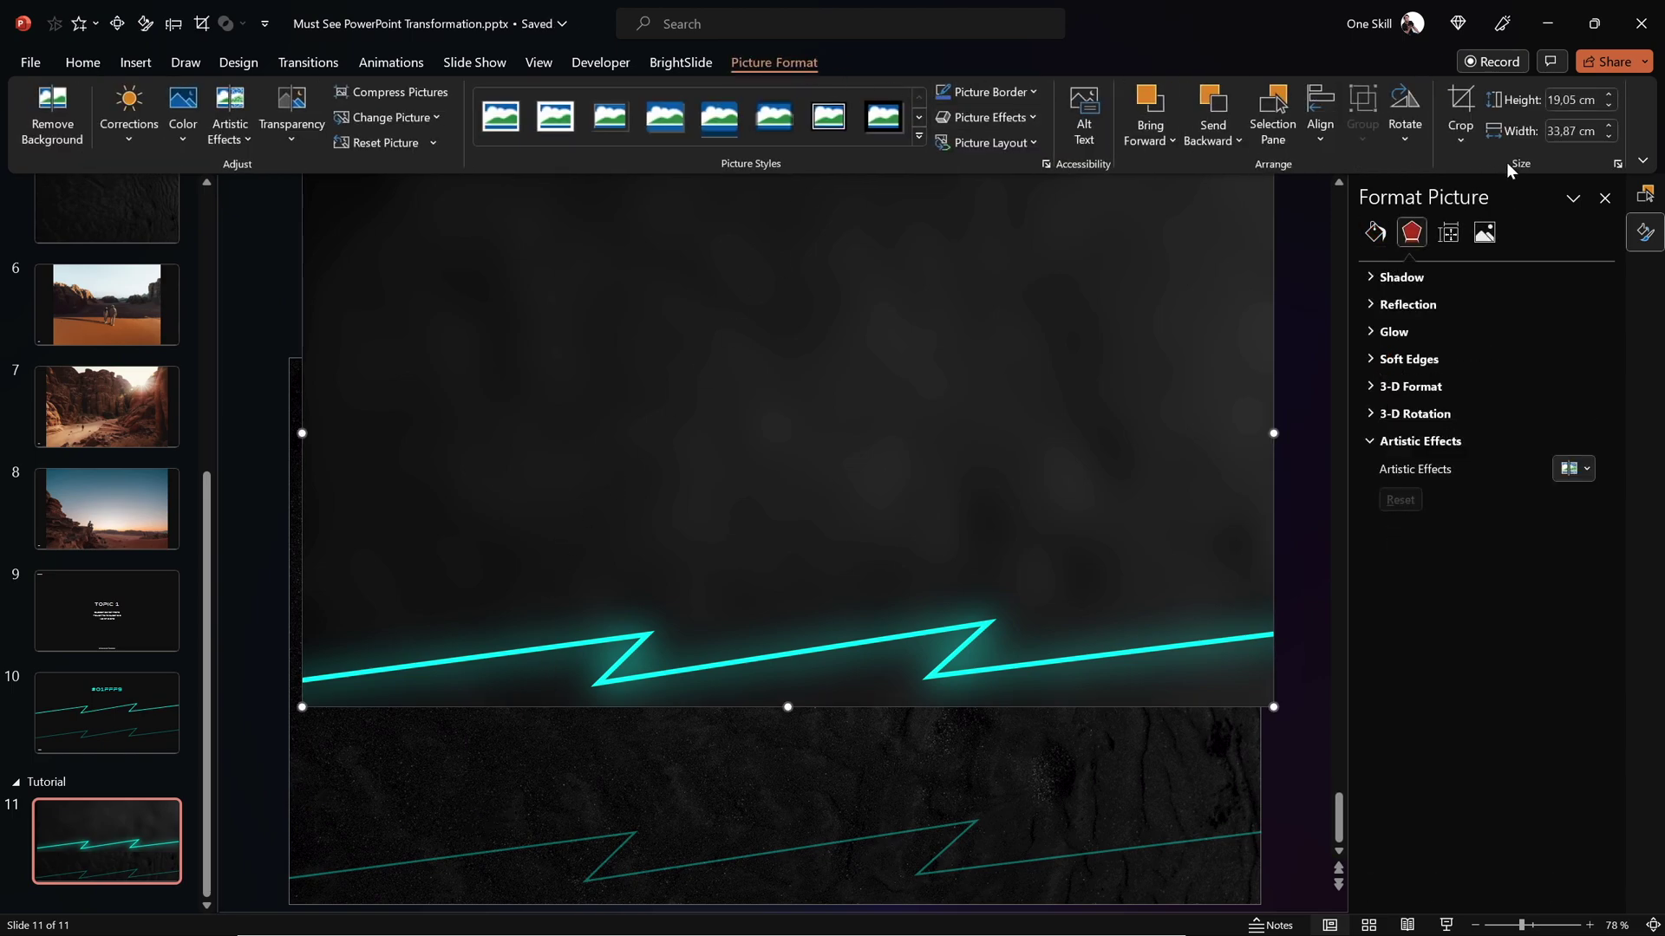
pyautogui.click(1320, 121)
pyautogui.click(1352, 199)
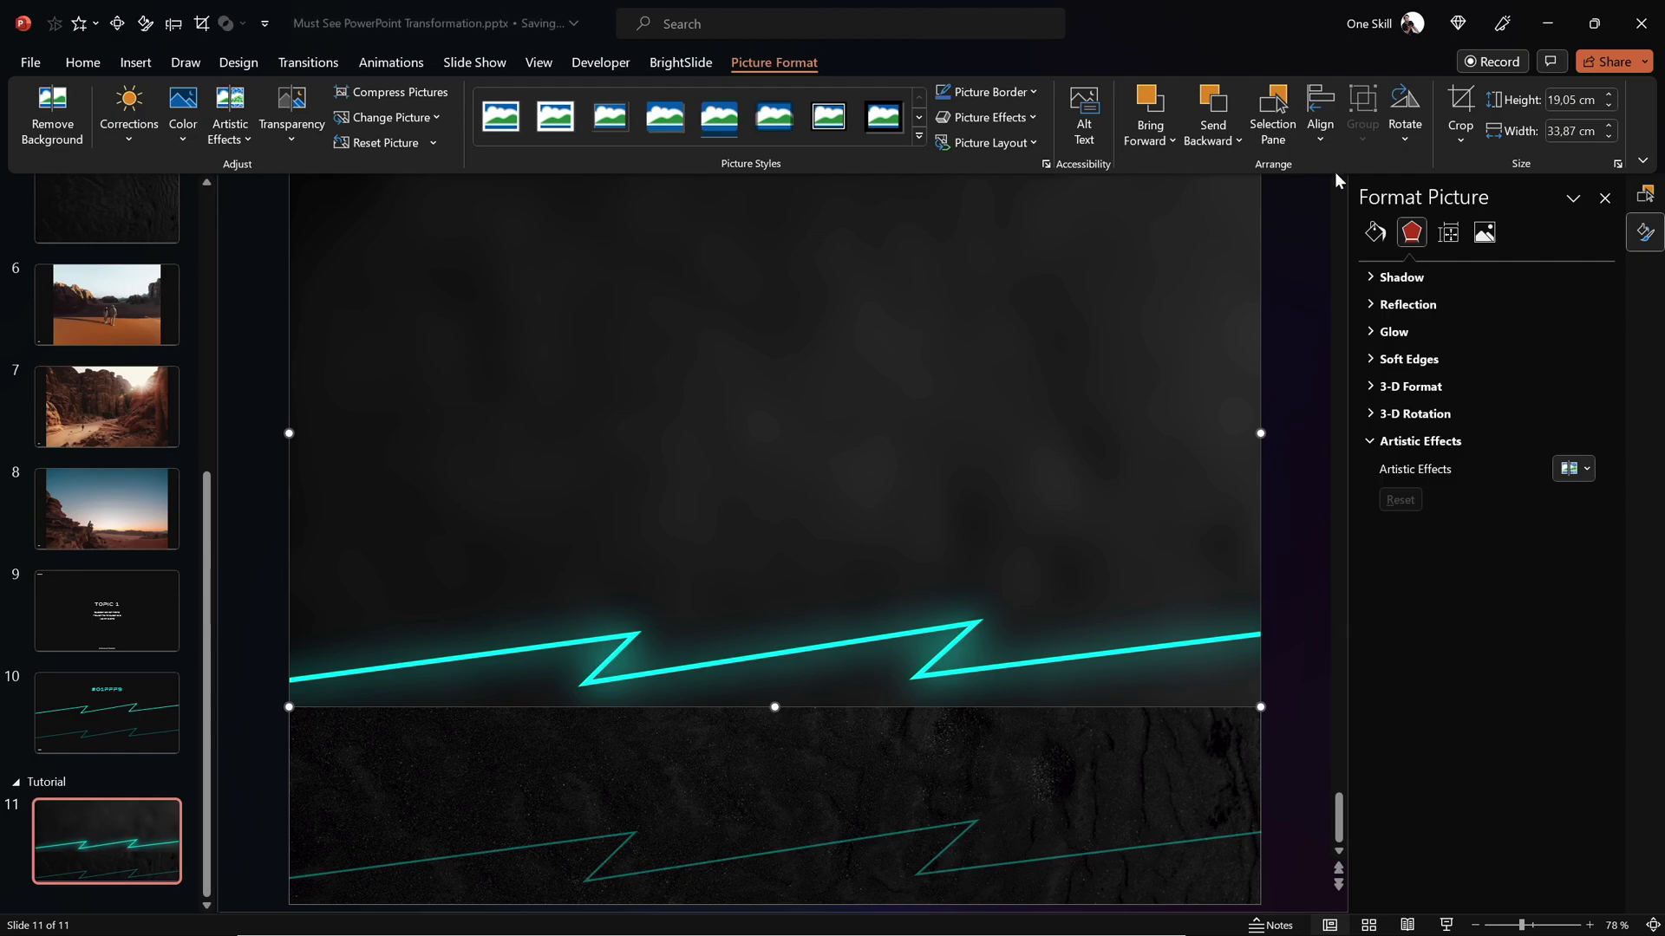
pyautogui.click(1320, 117)
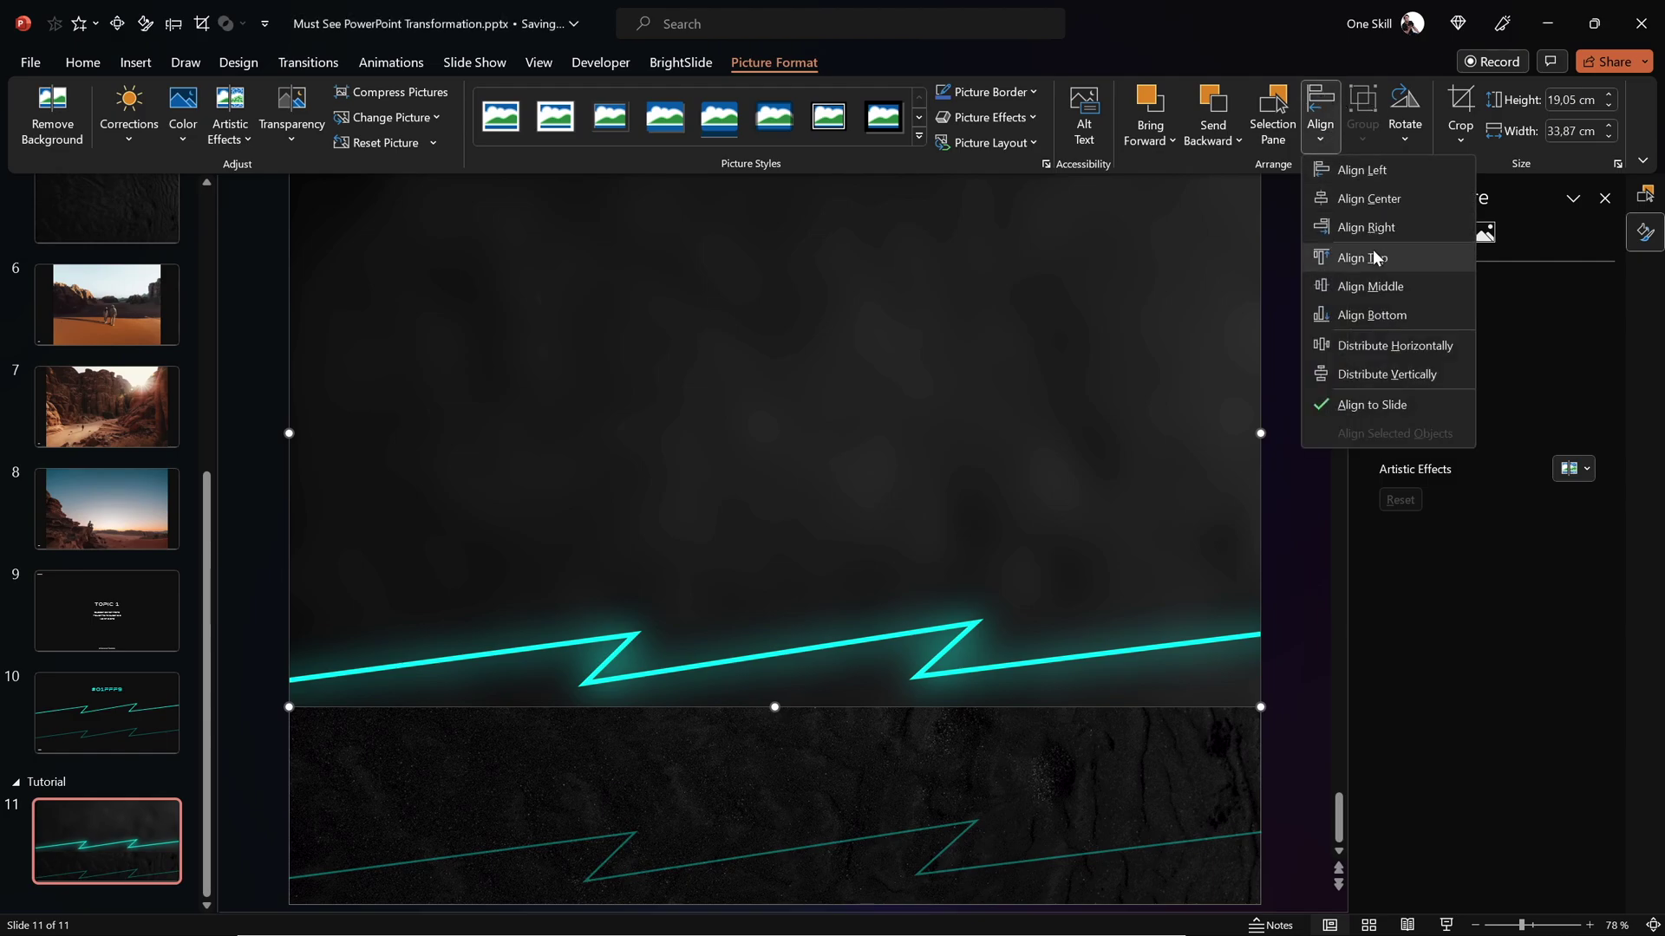
pyautogui.click(1379, 285)
pyautogui.click(1460, 108)
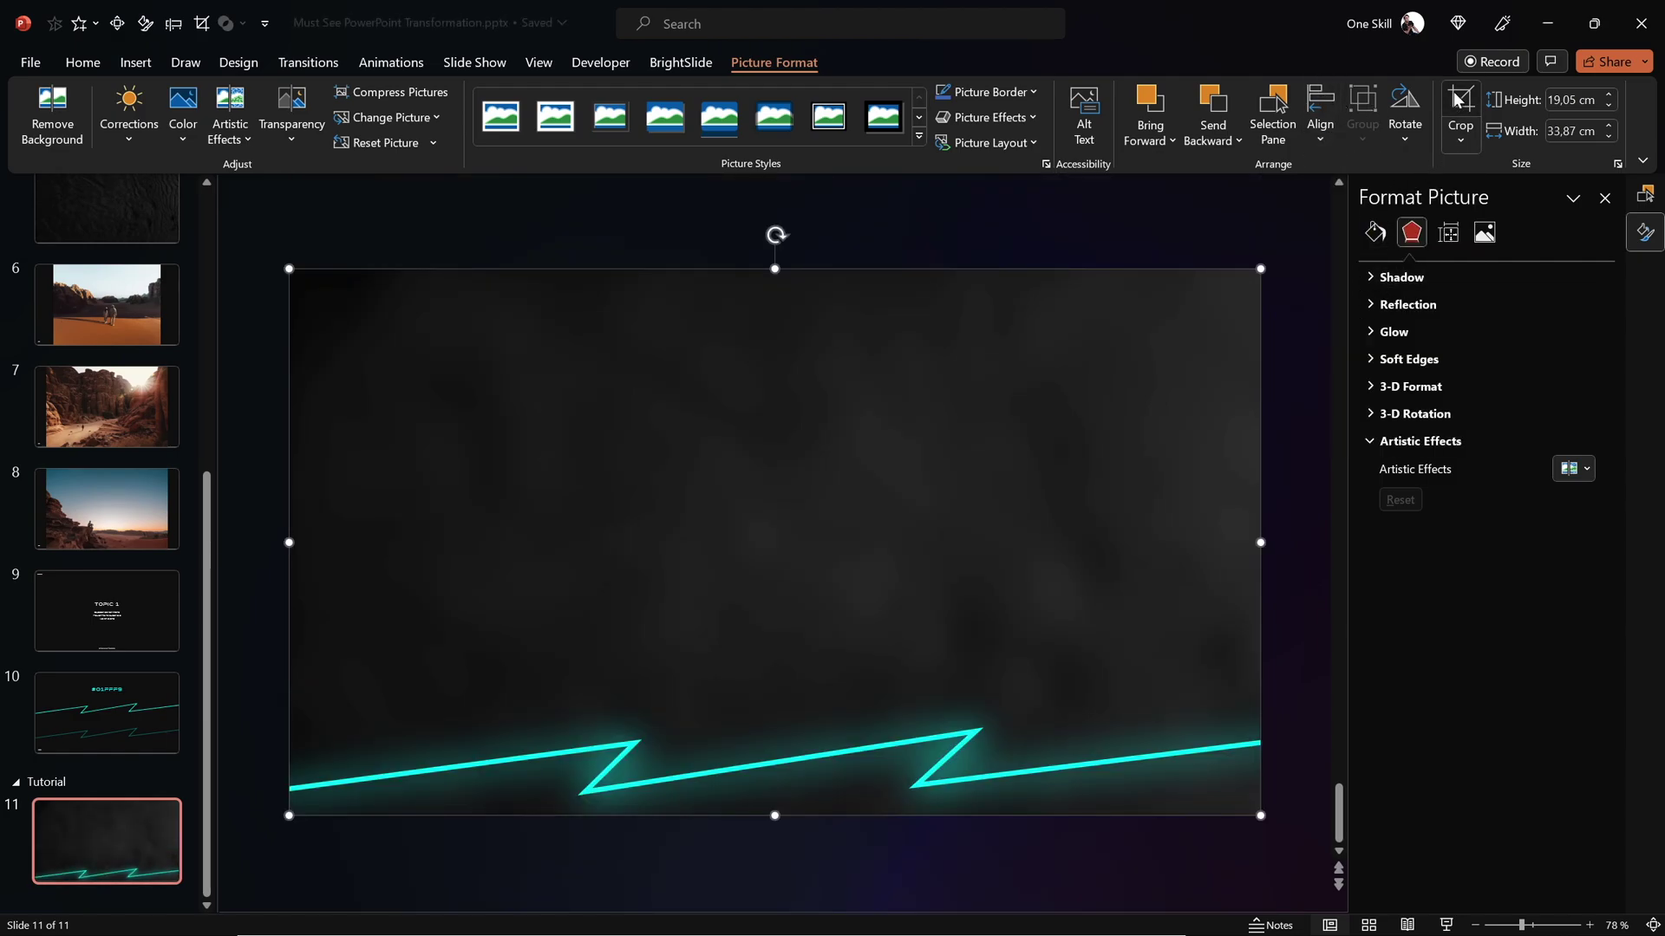
# Crop the neon capture to a 13,47 × 12,27 cm lower-left piece, keeping its original position.
pyautogui.moveTo(1251, 275); pyautogui.dragTo(641, 429)
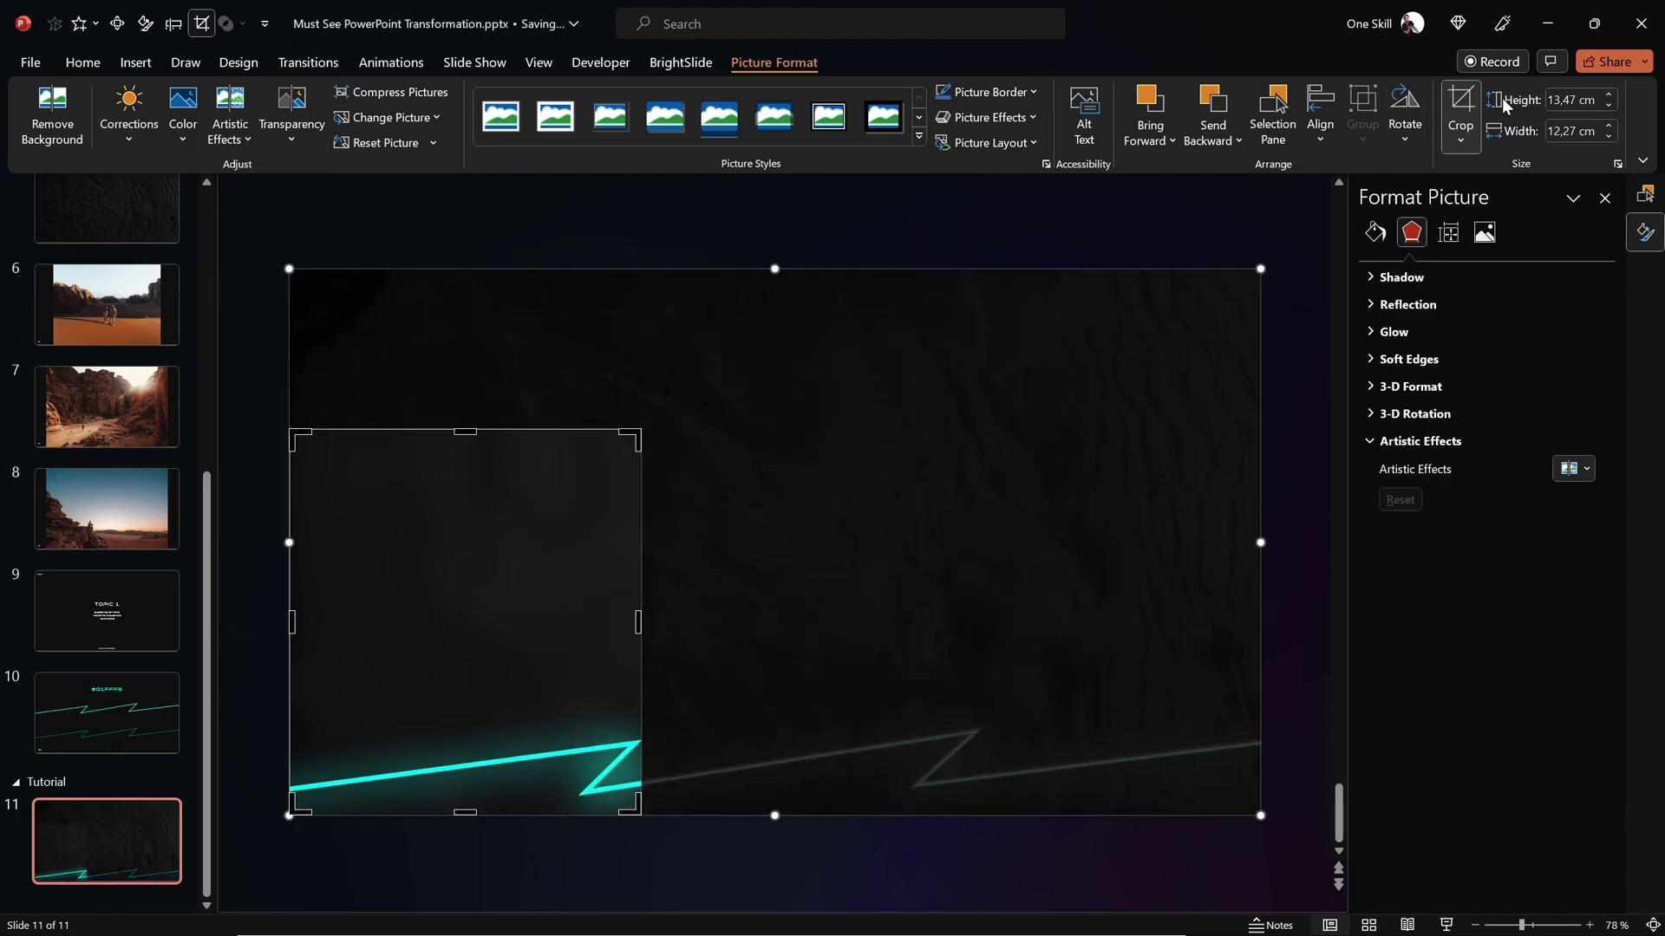
pyautogui.click(1461, 104)
pyautogui.click(902, 215)
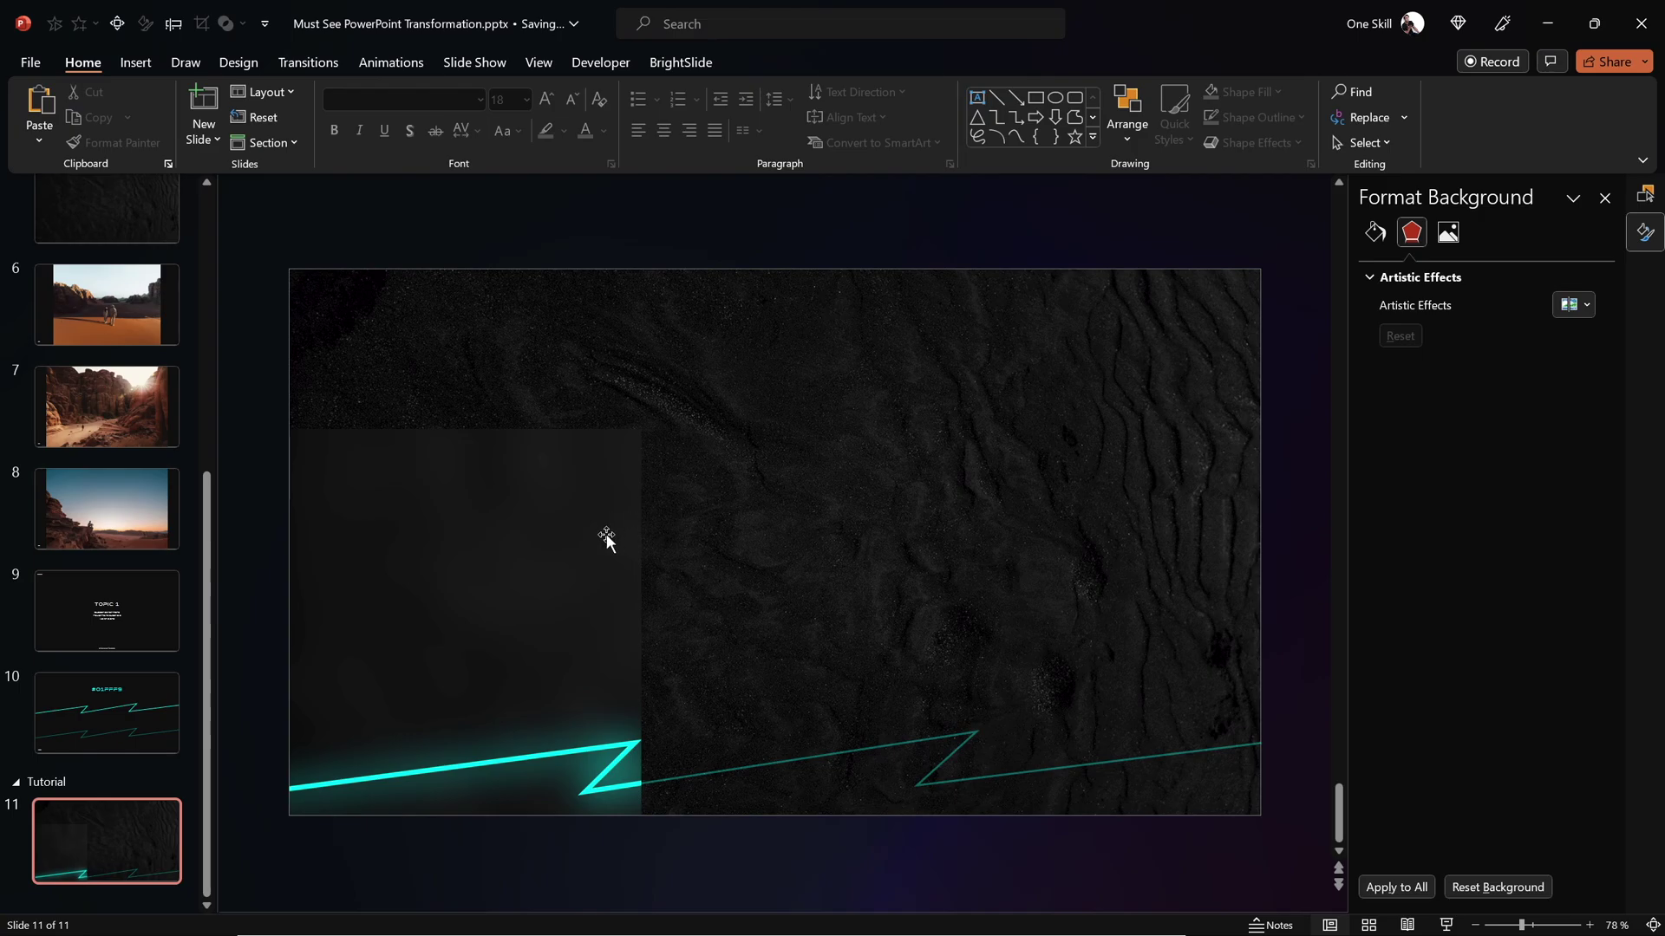
pyautogui.click(562, 564)
pyautogui.moveTo(507, 551); pyautogui.dragTo(698, 415)
pyautogui.hotkey('ctrl', 'z')
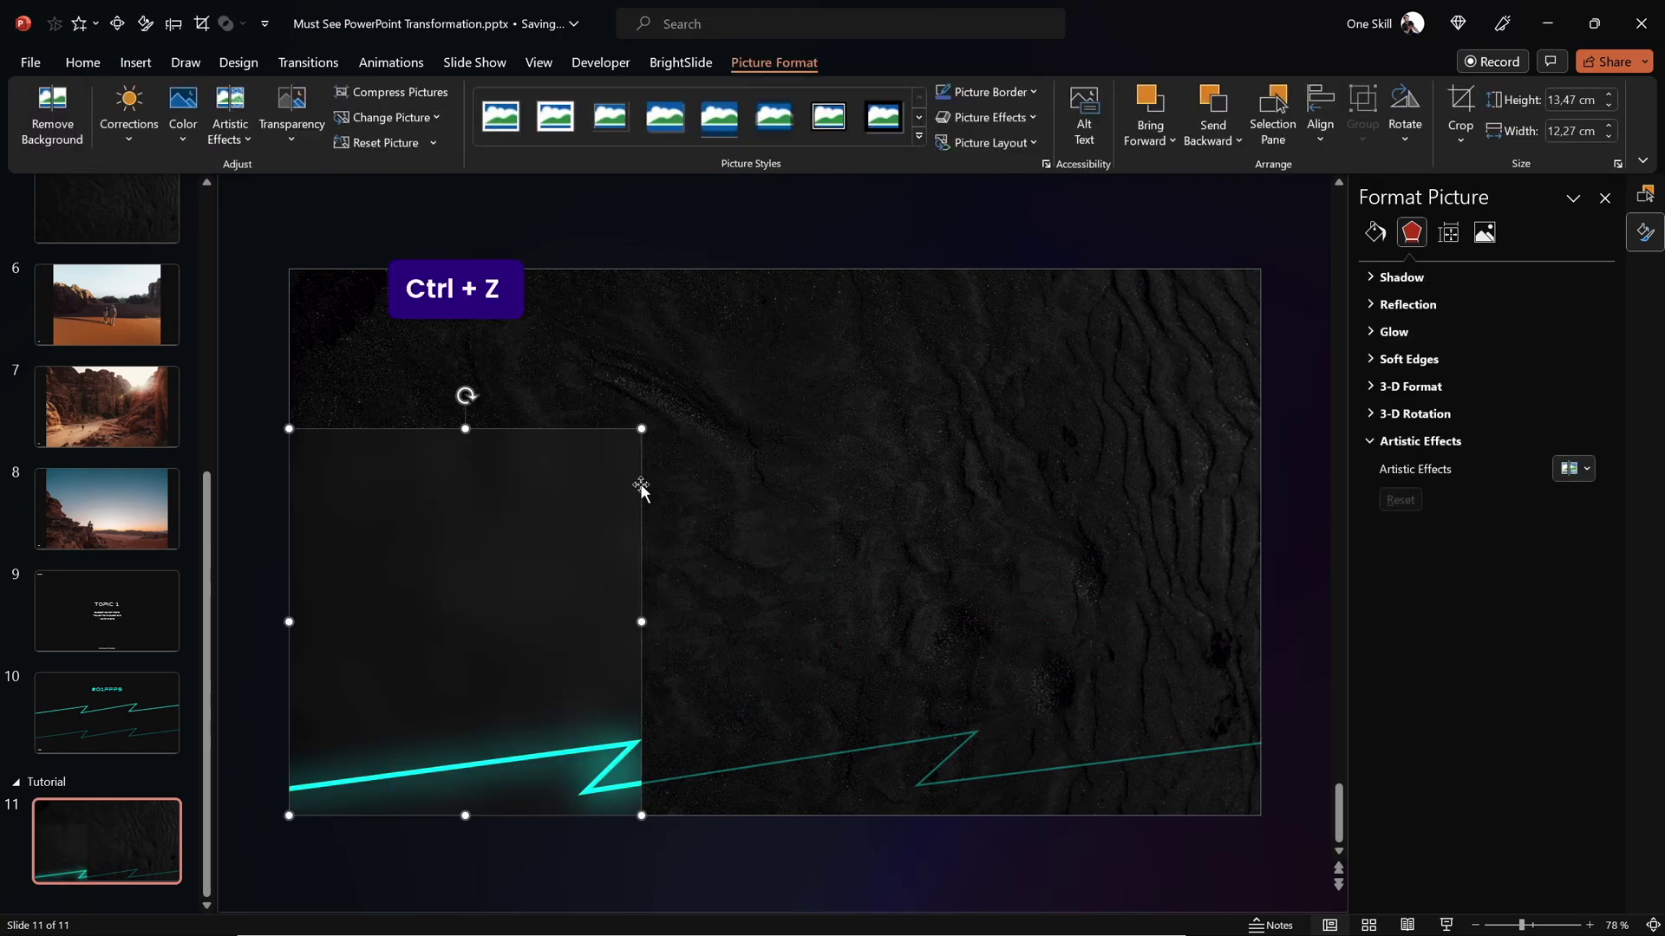
# In the Selection Pane, rename Picture 31 'blurred picture' and Freeform: Shape 27 'line'.
pyautogui.click(1645, 195)
pyautogui.doubleClick(1474, 243)
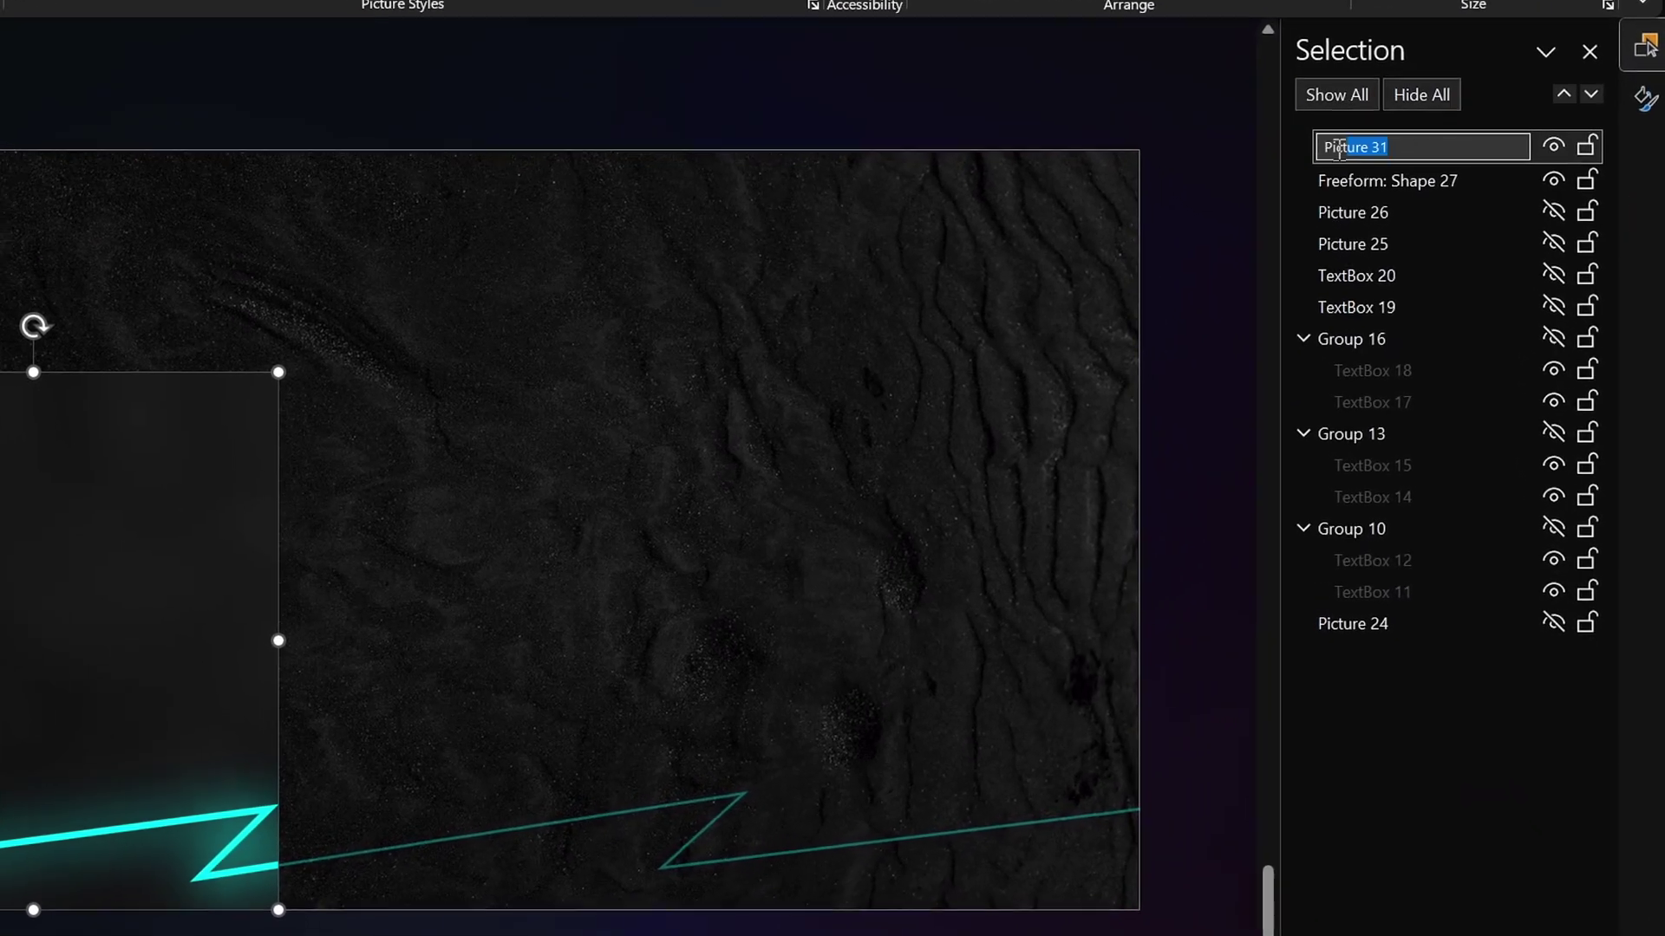
pyautogui.write('blurred picture')
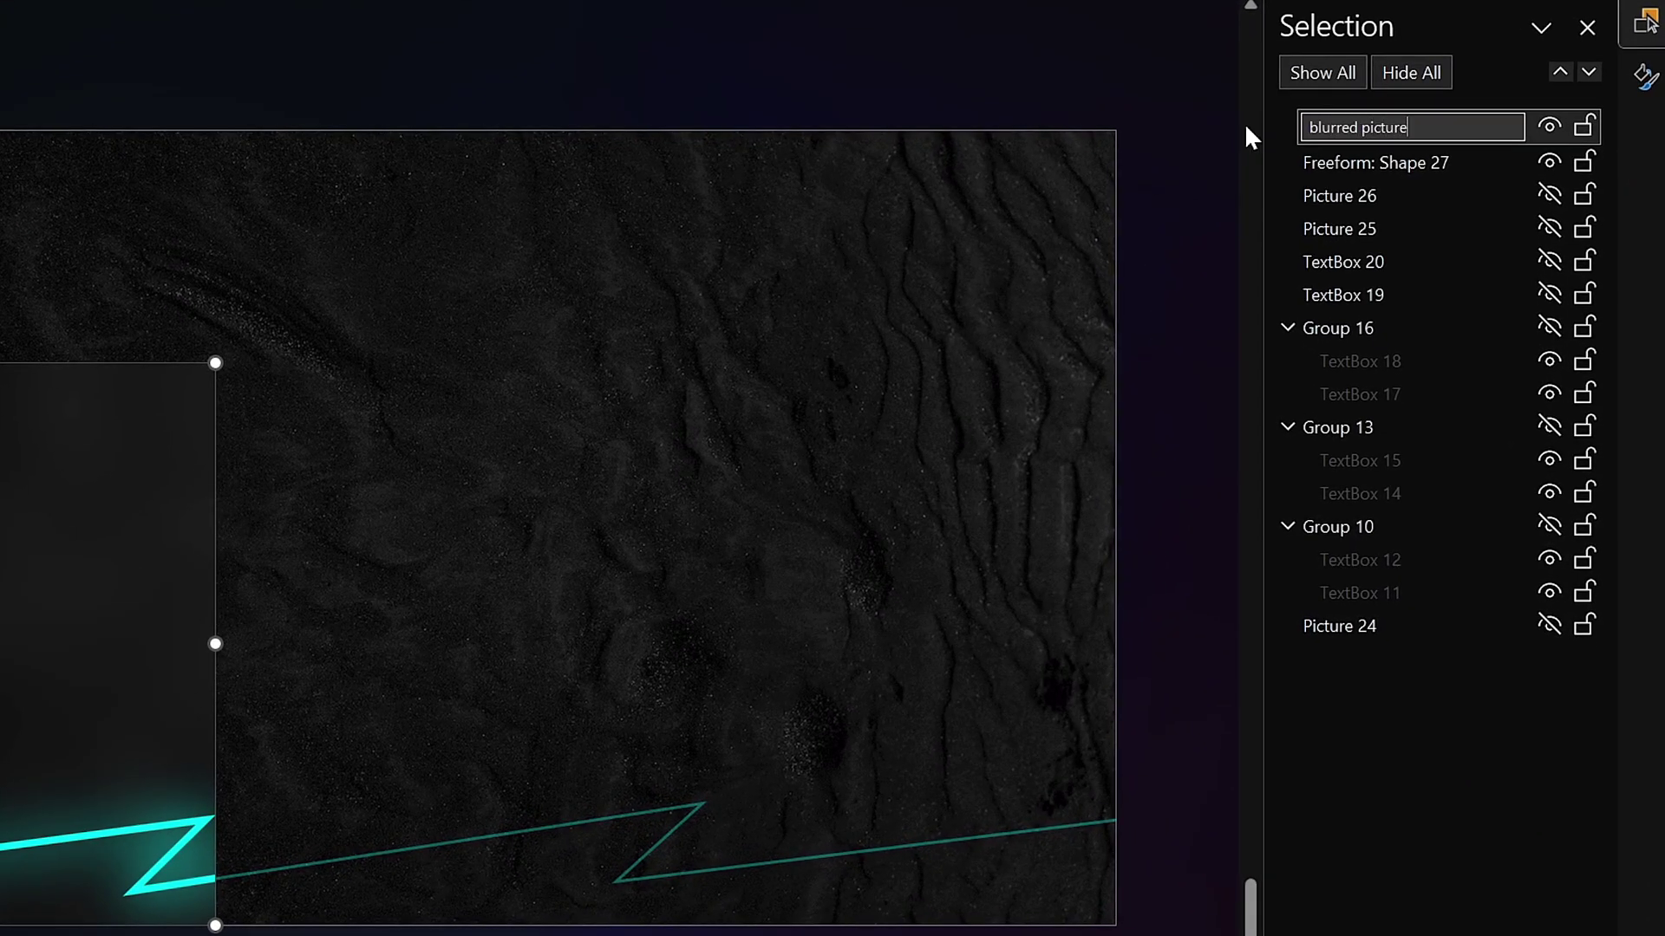
pyautogui.press('Return')
pyautogui.click(687, 807)
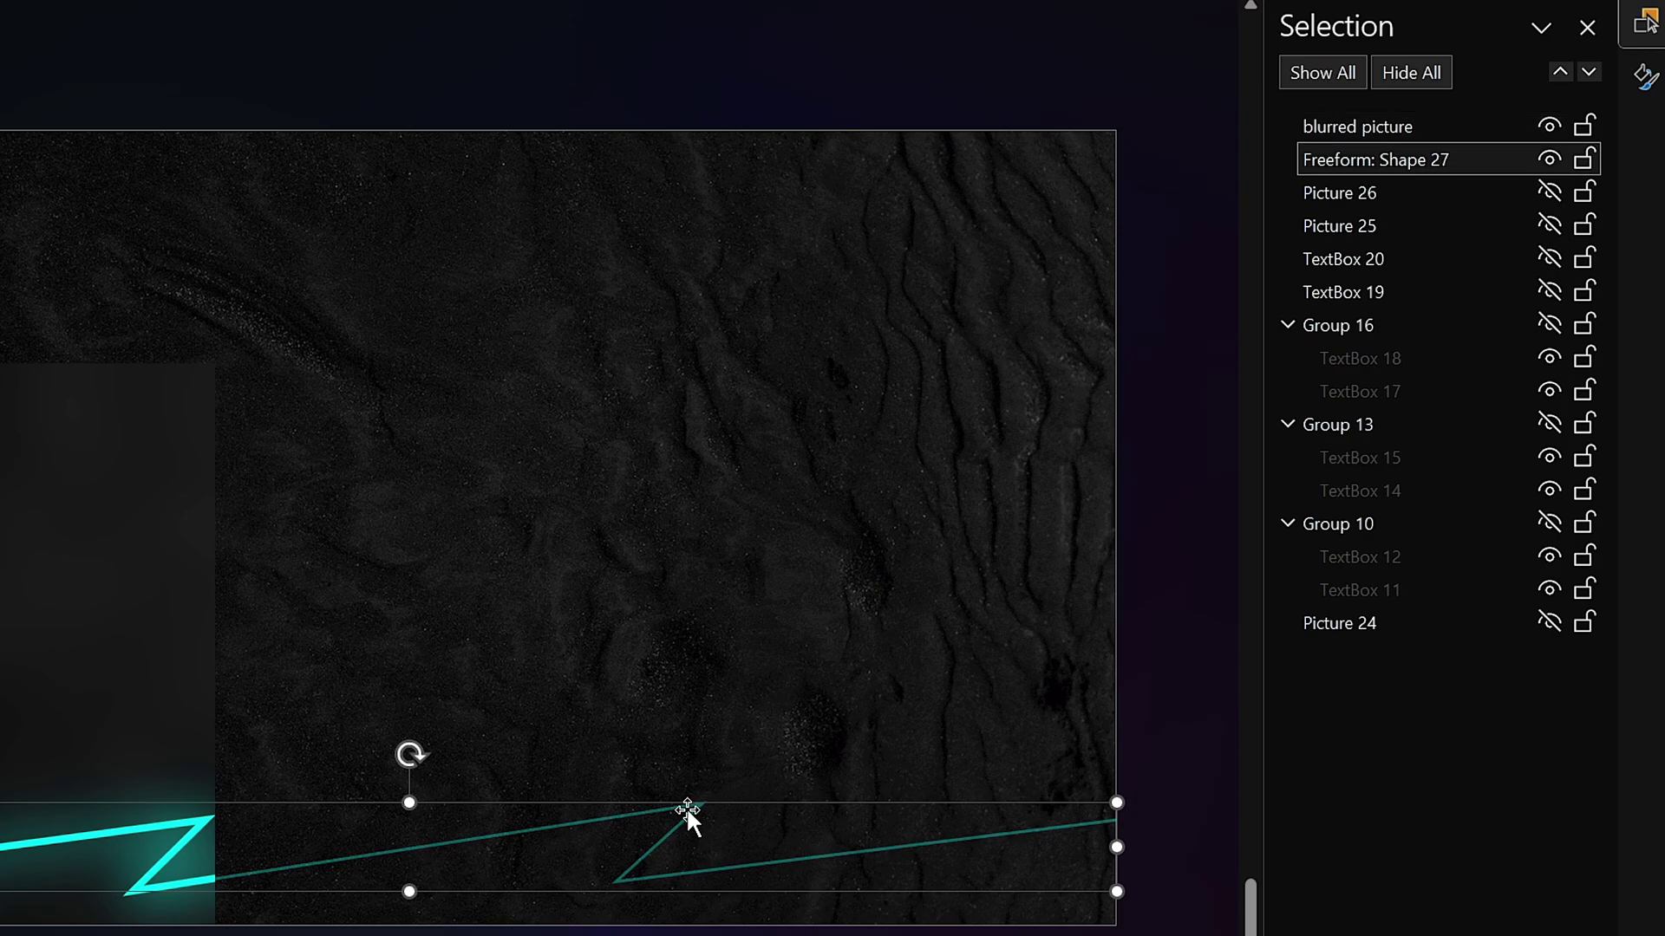
pyautogui.doubleClick(1405, 159)
pyautogui.write('line')
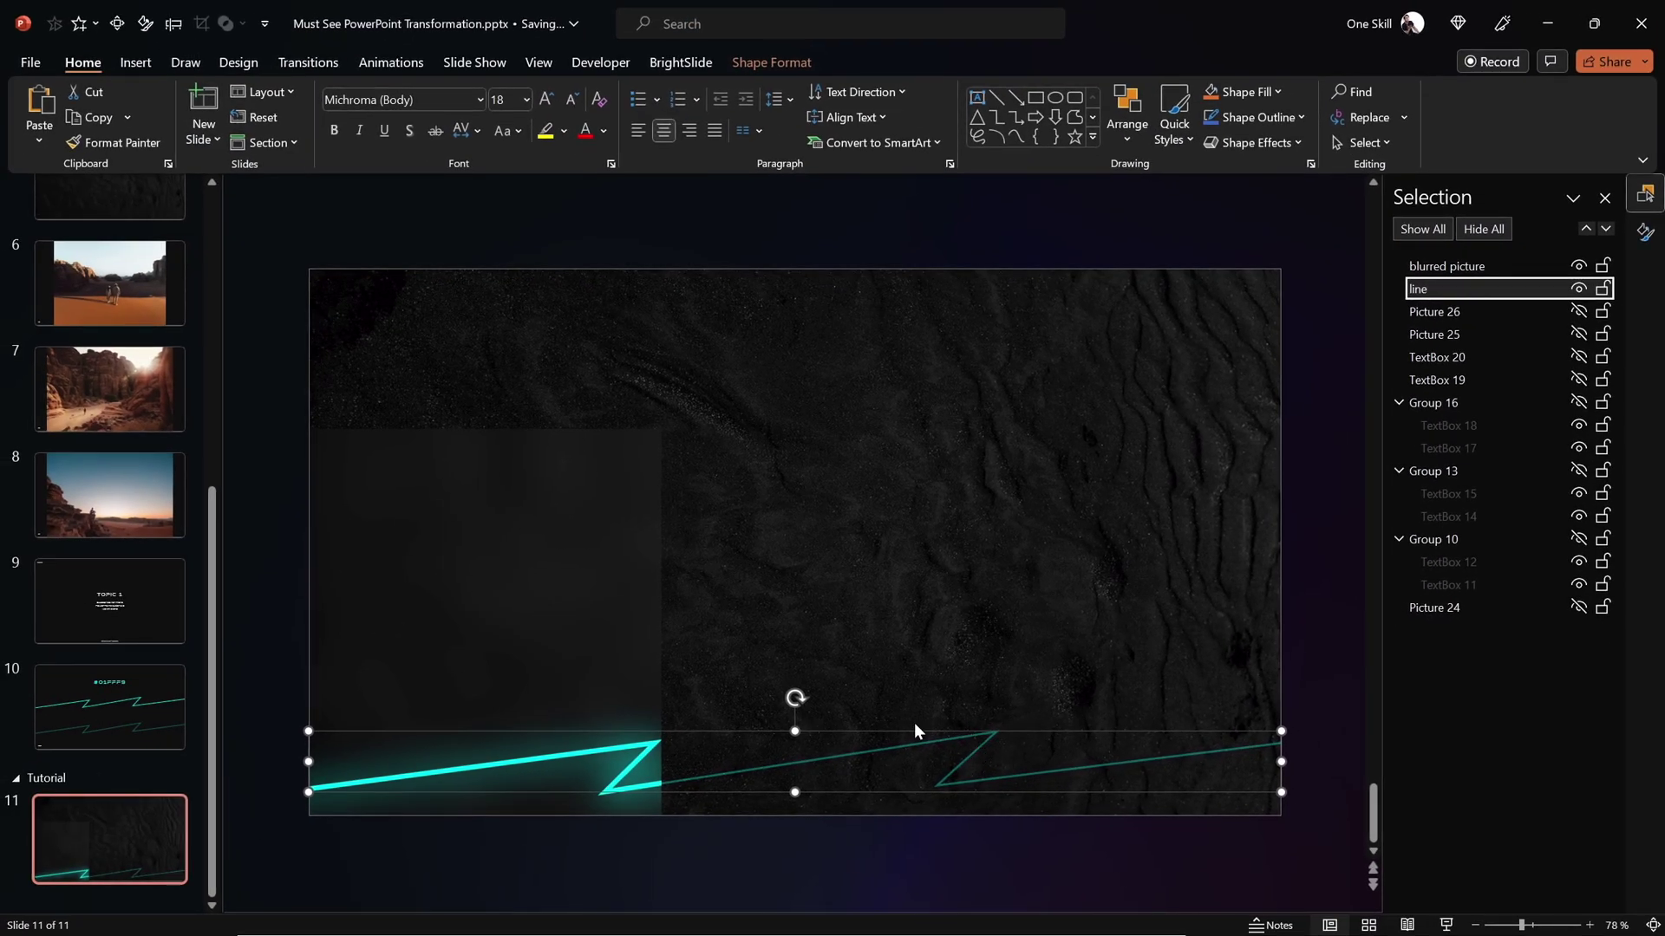
# Show all hidden objects and move 'blurred picture' and 'line' to the back.
pyautogui.click(129, 651)
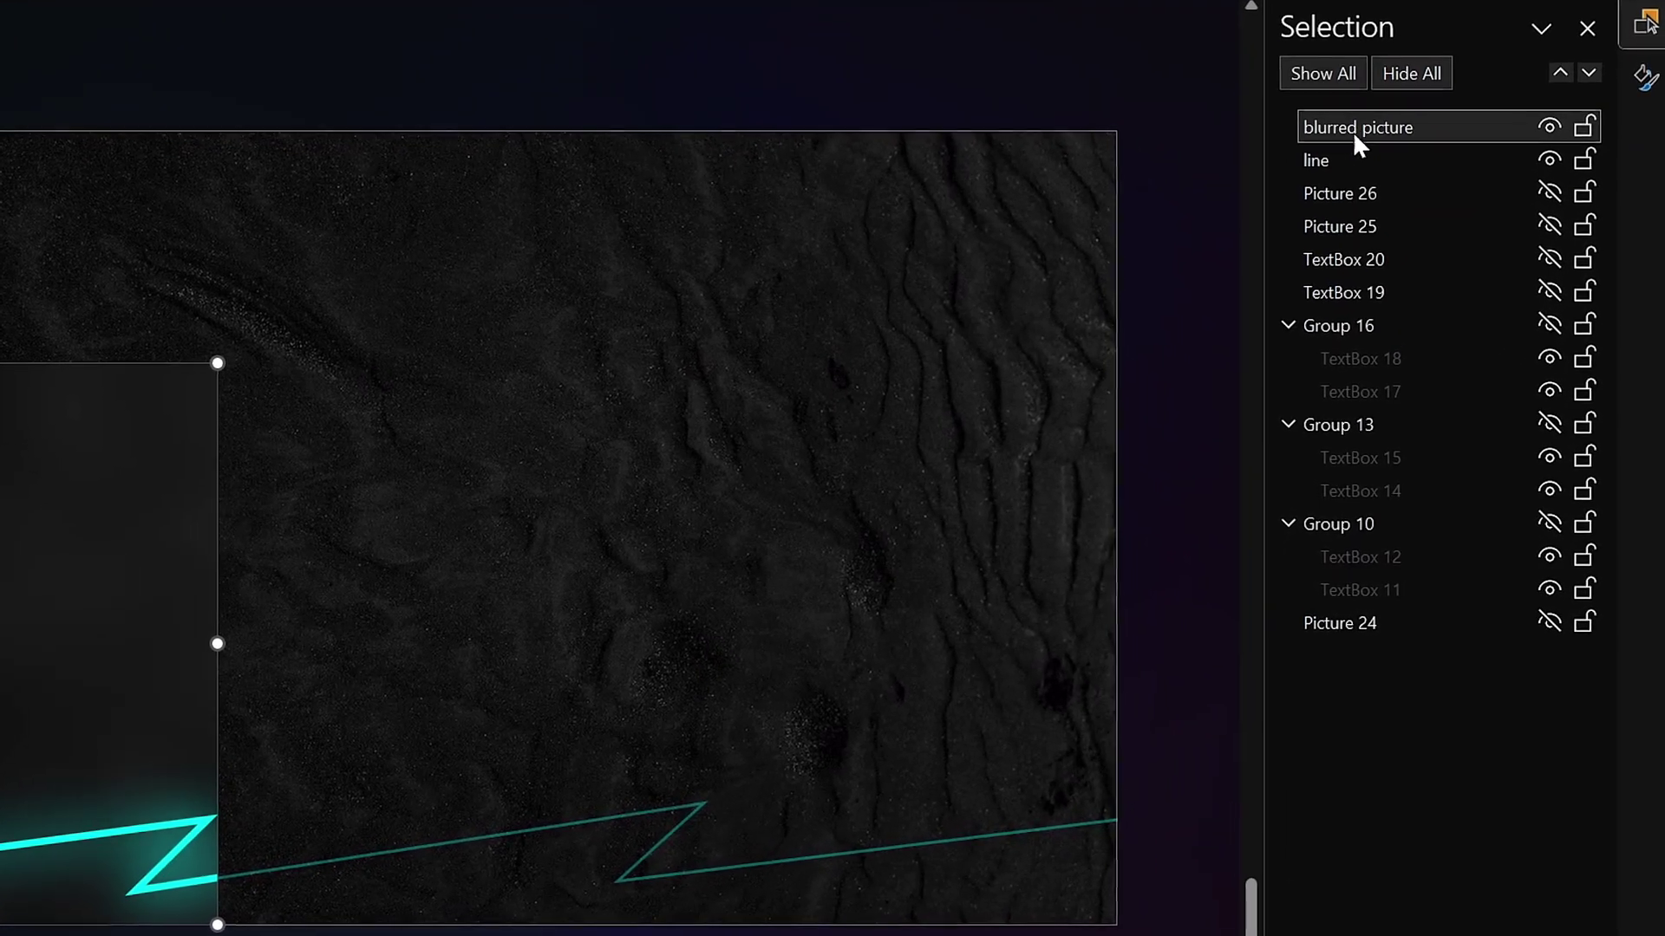
pyautogui.click(1313, 288)
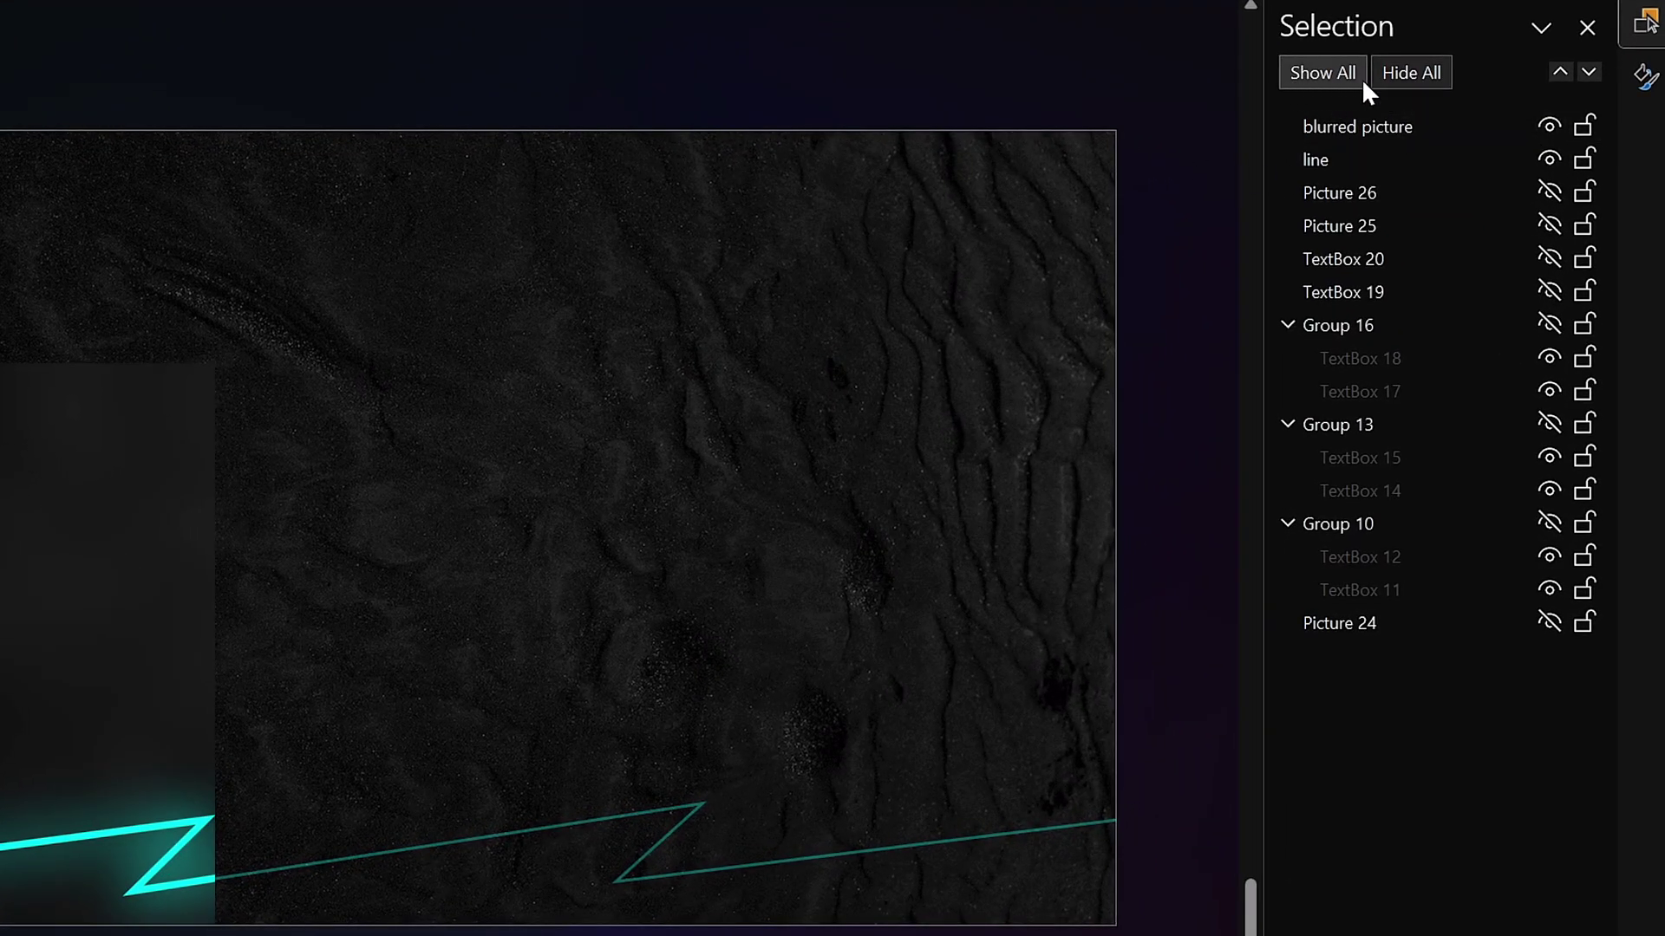
pyautogui.click(1320, 75)
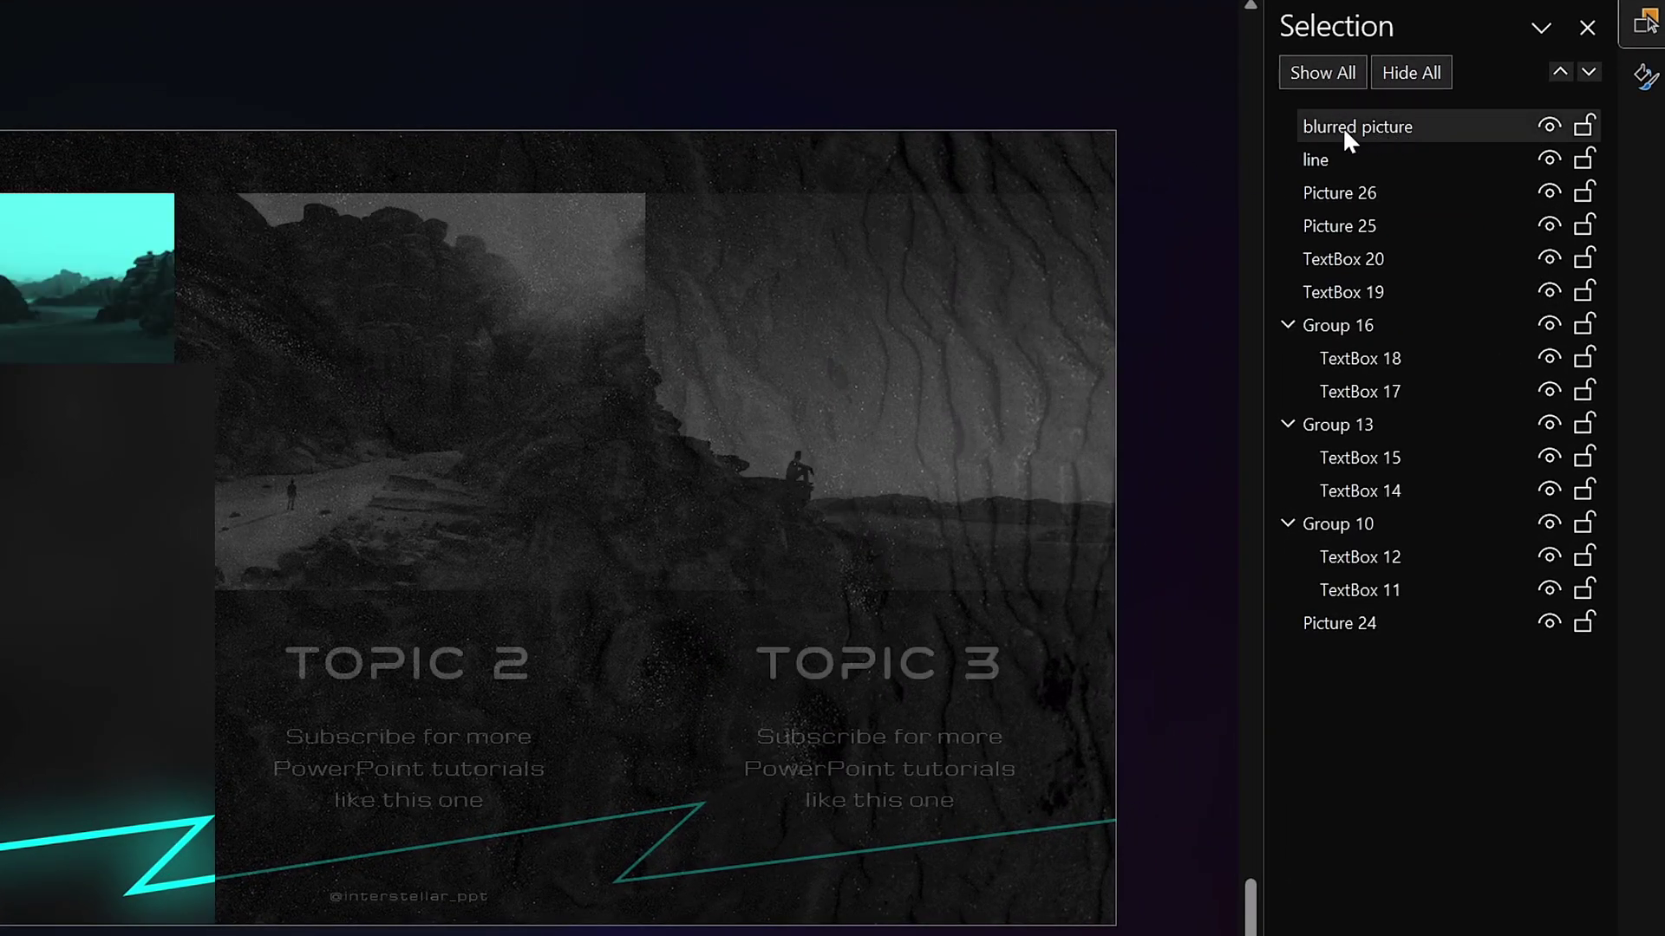
pyautogui.moveTo(1339, 123); pyautogui.dragTo(1318, 628)
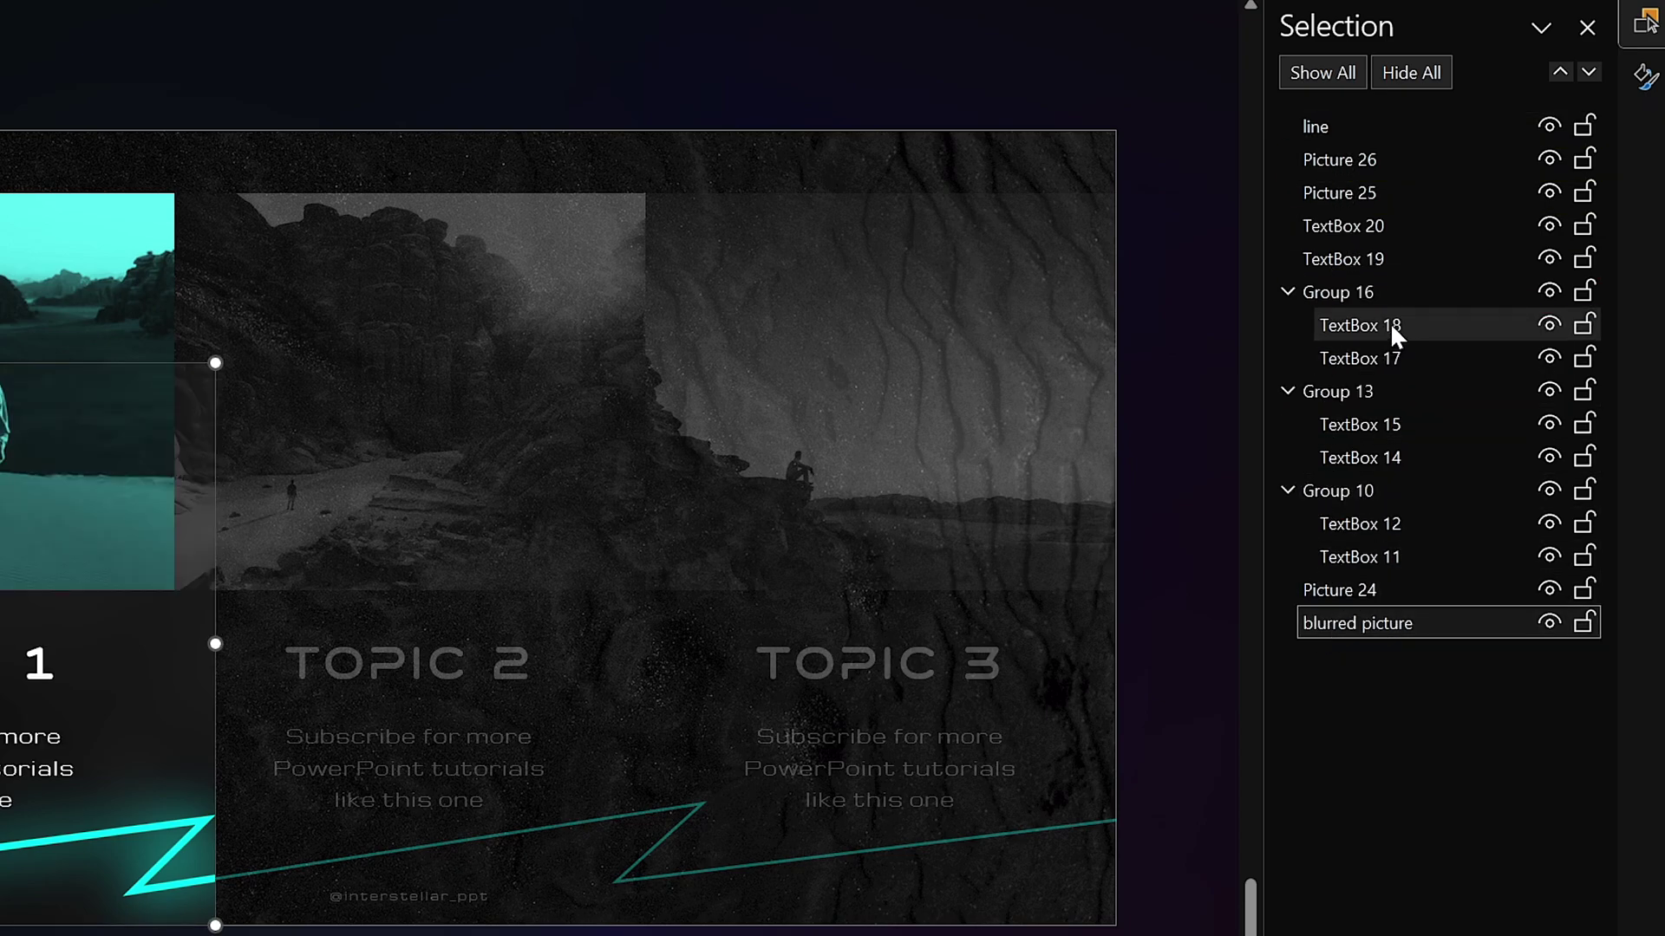
pyautogui.click(1326, 129)
pyautogui.moveTo(1330, 126); pyautogui.dragTo(1360, 627)
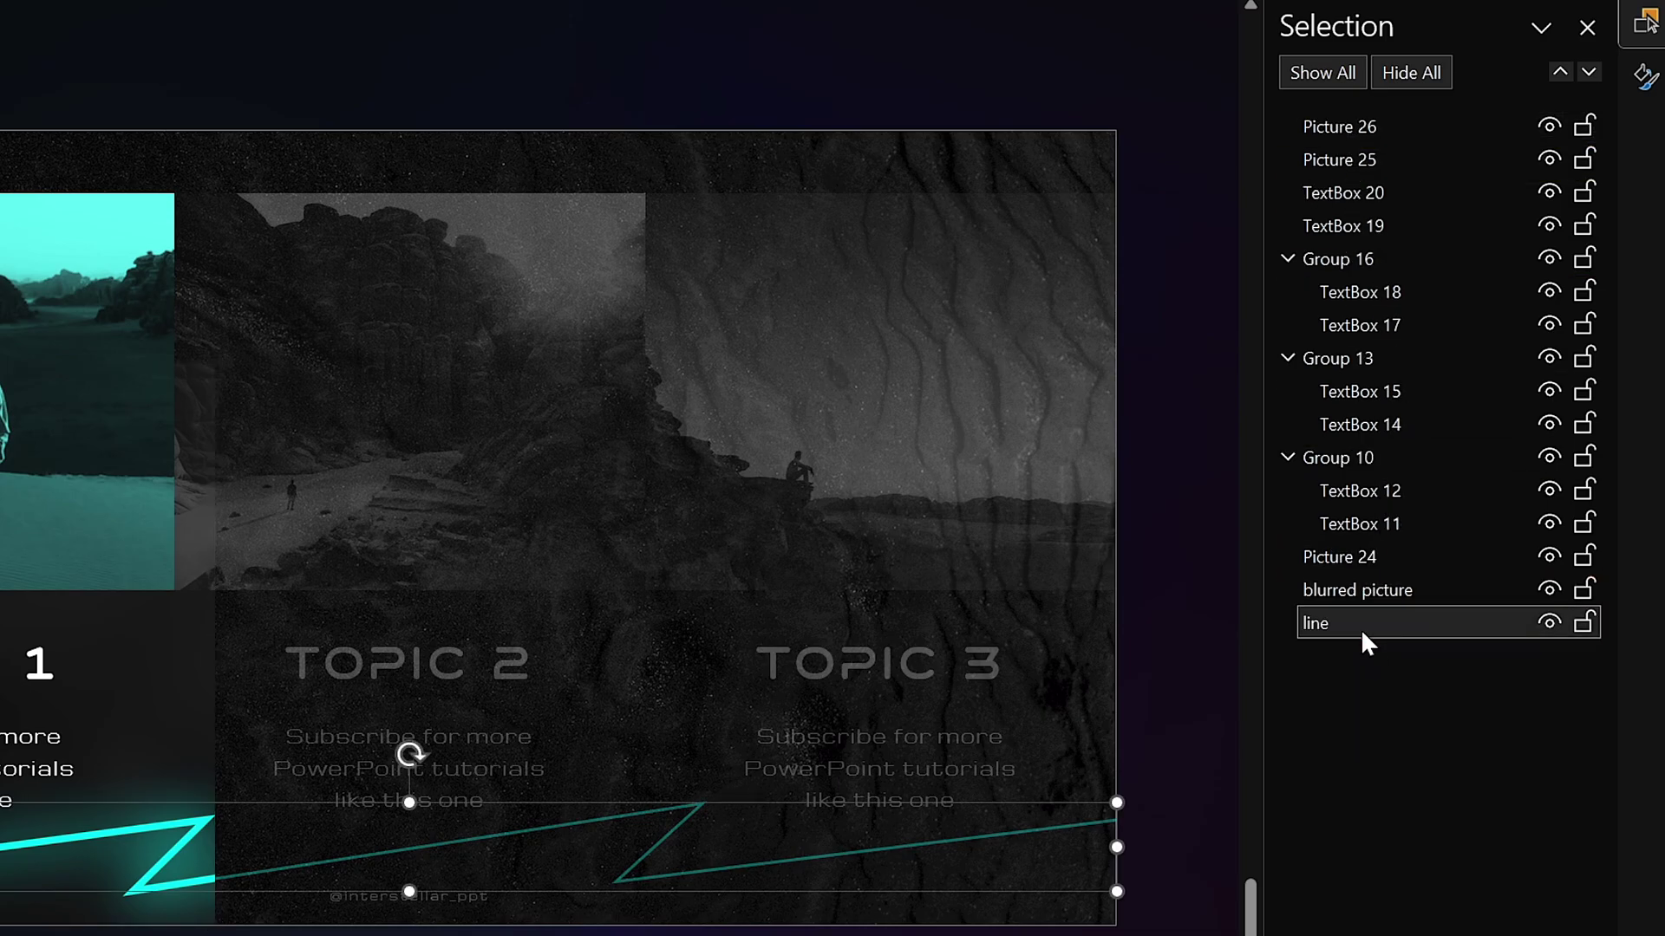
pyautogui.click(970, 20)
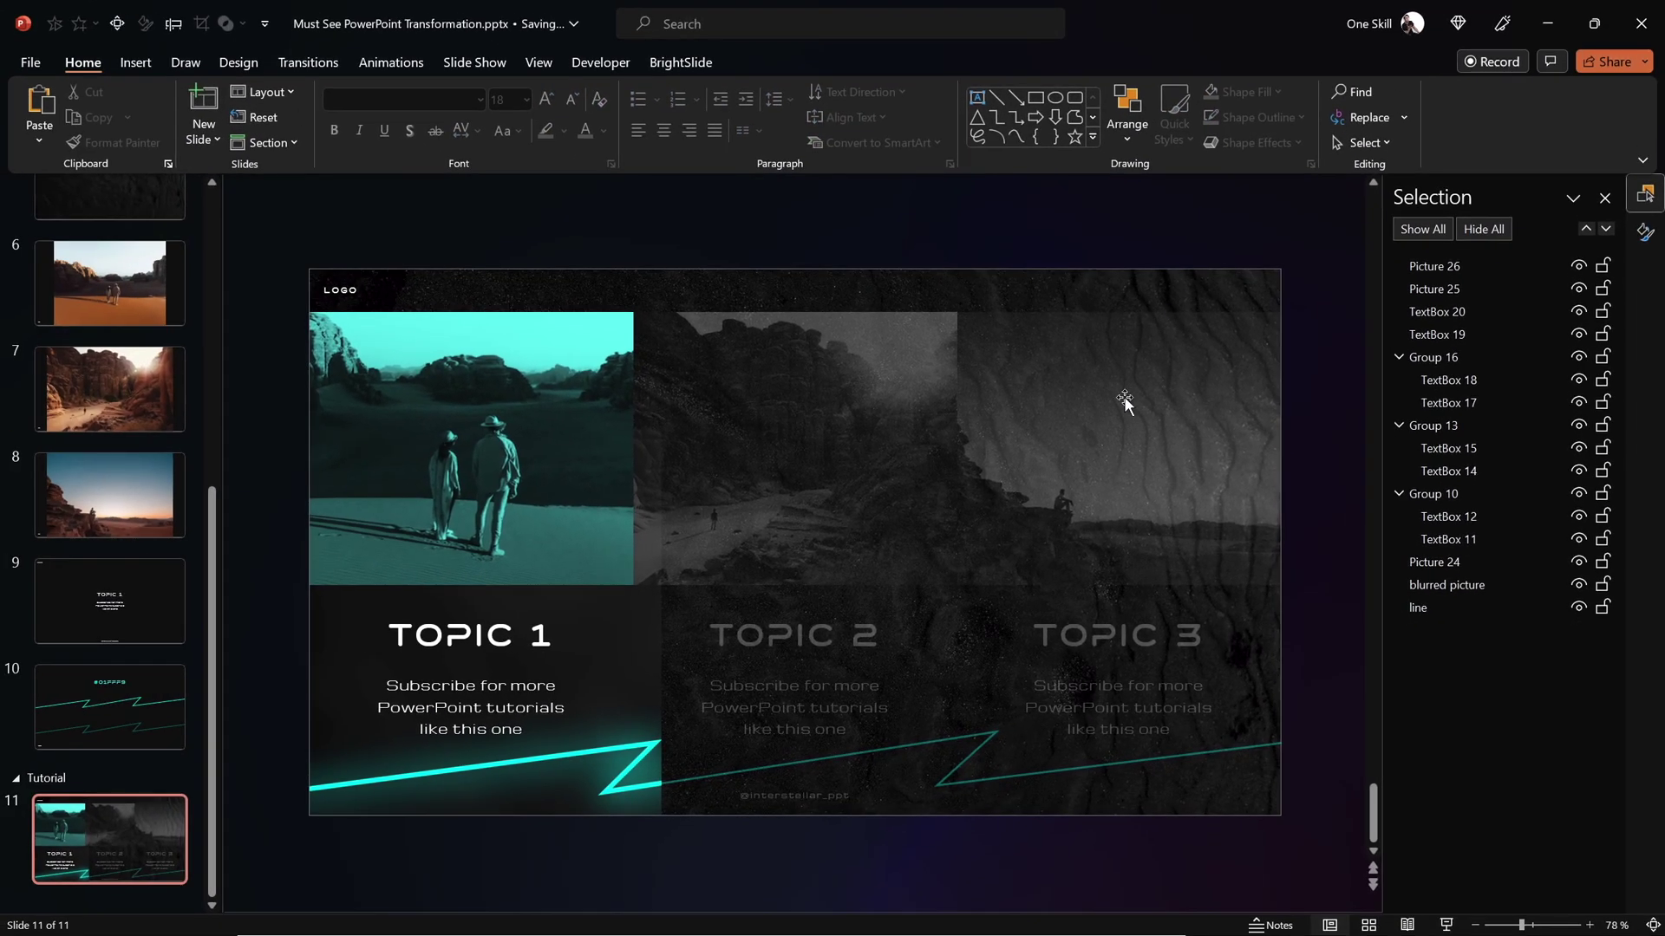
# Crop the blurred panel so it covers only the area beneath the Topic 1 photo.
pyautogui.click(595, 663)
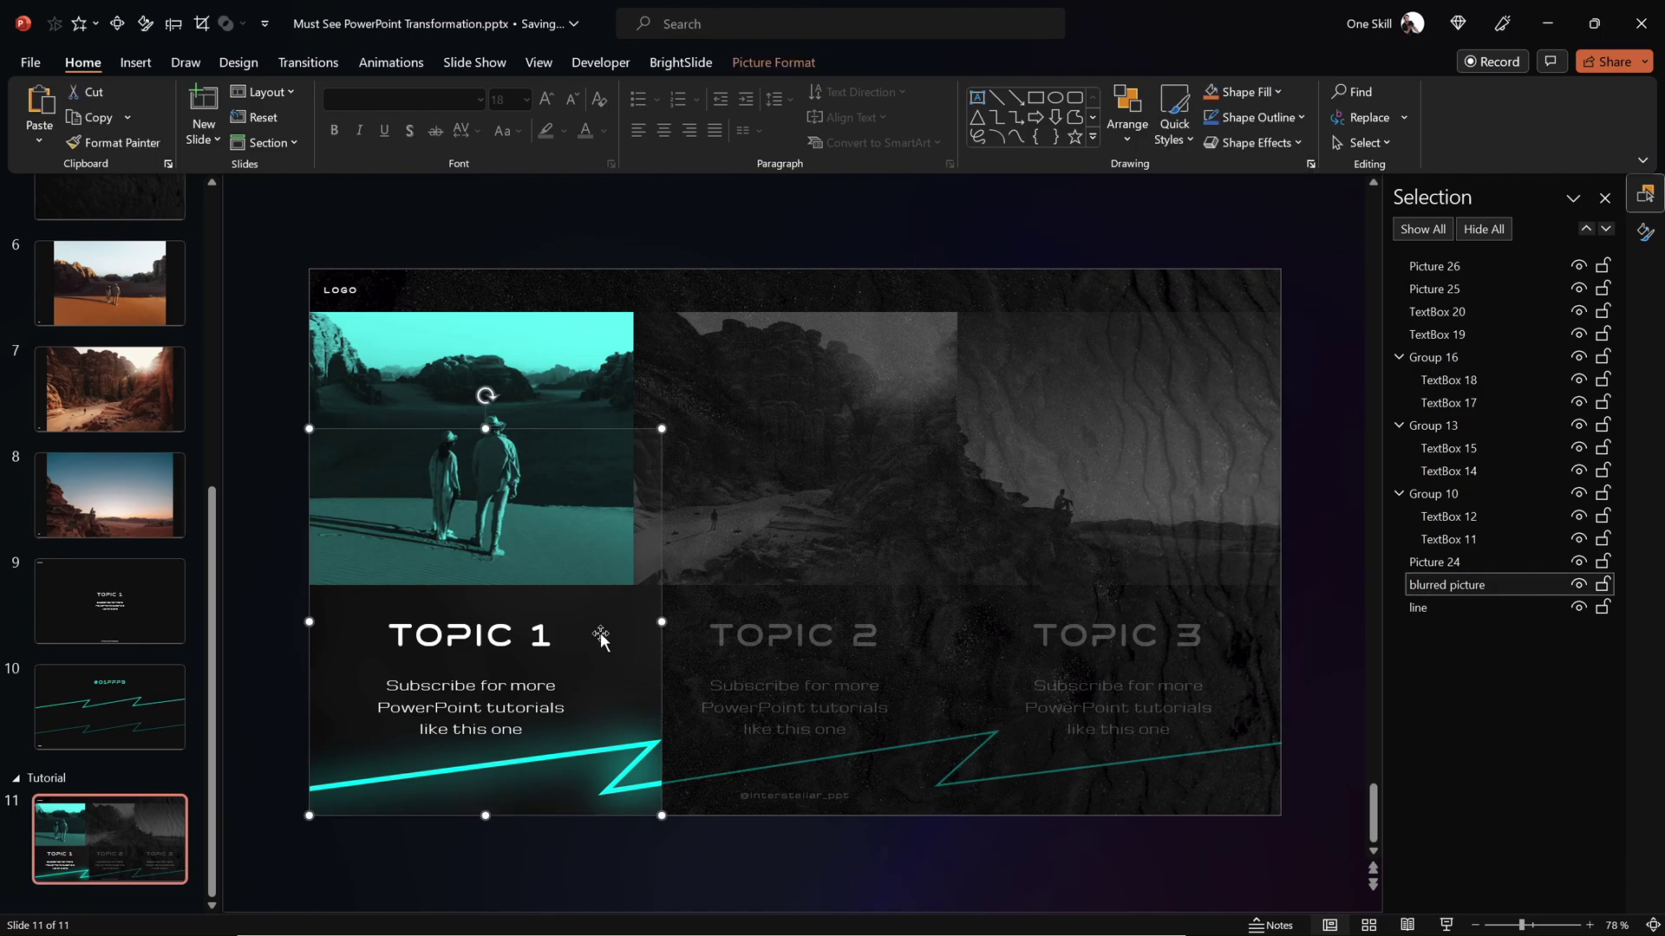
pyautogui.click(1652, 925)
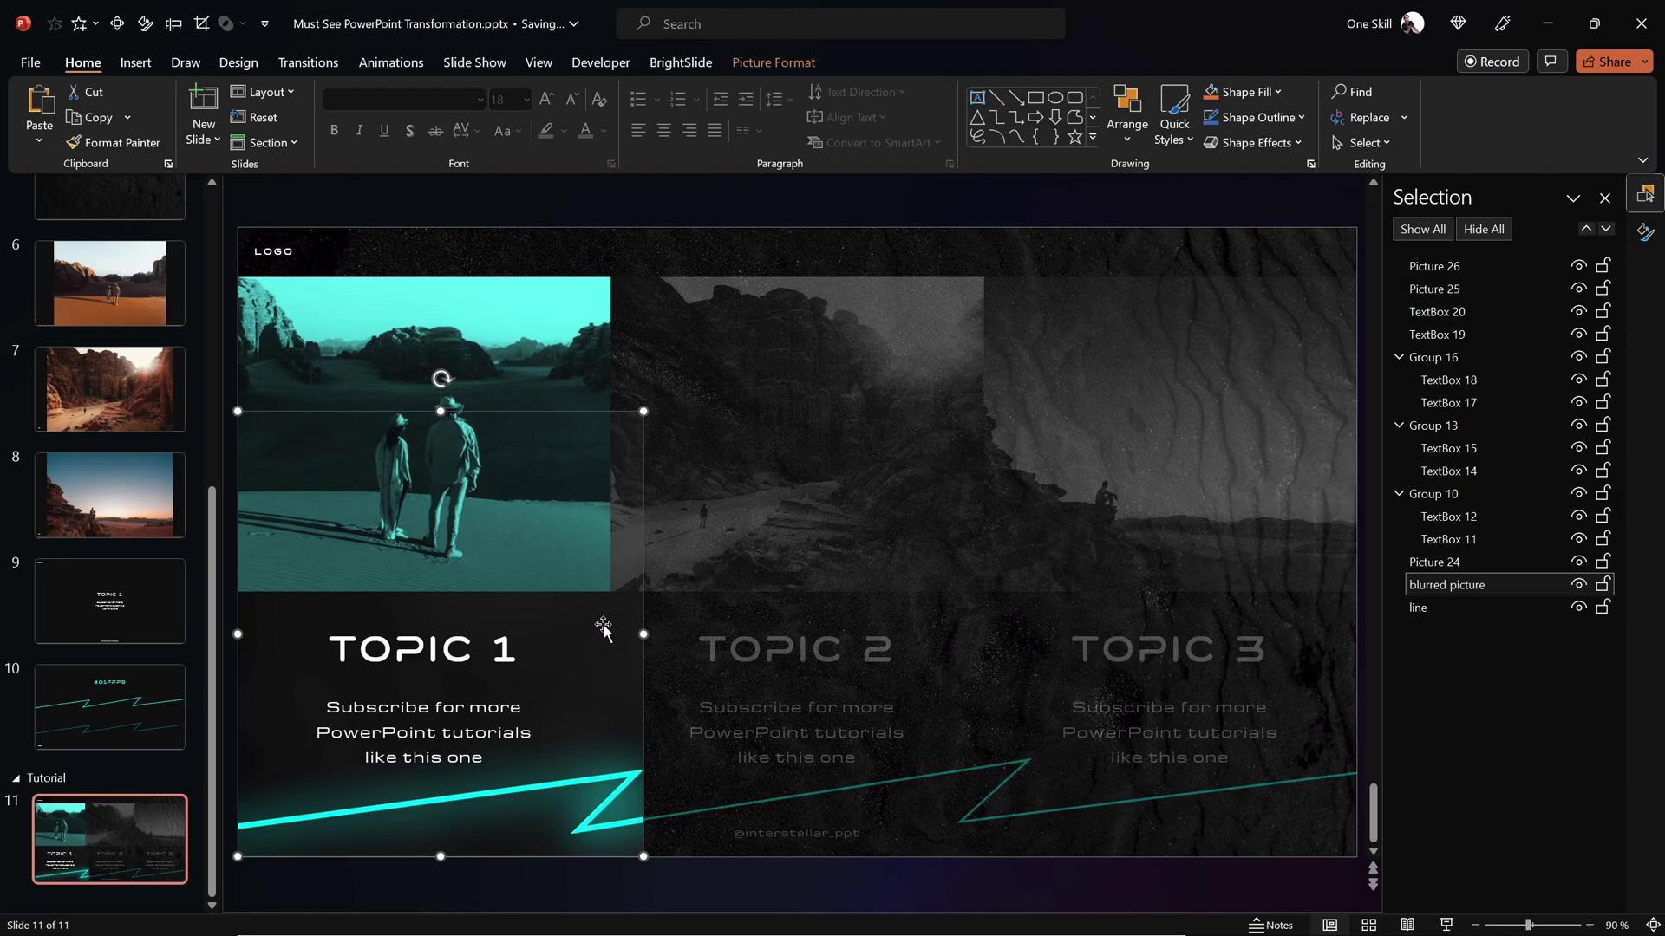
pyautogui.click(783, 60)
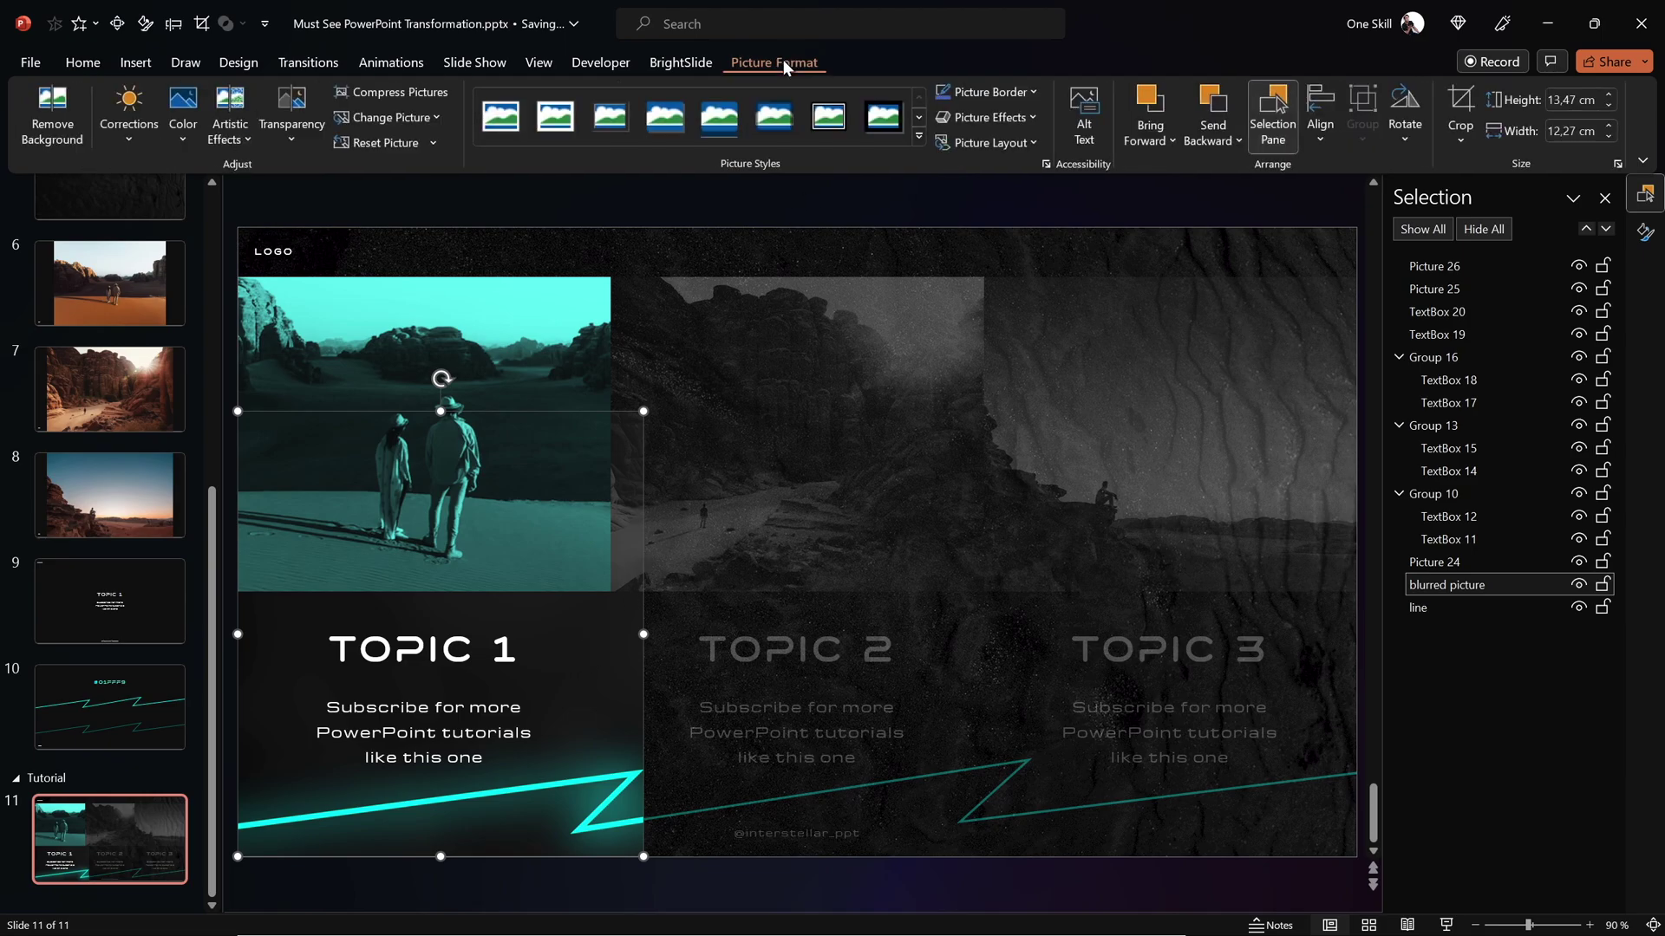
pyautogui.click(1463, 101)
pyautogui.moveTo(644, 423); pyautogui.dragTo(608, 593)
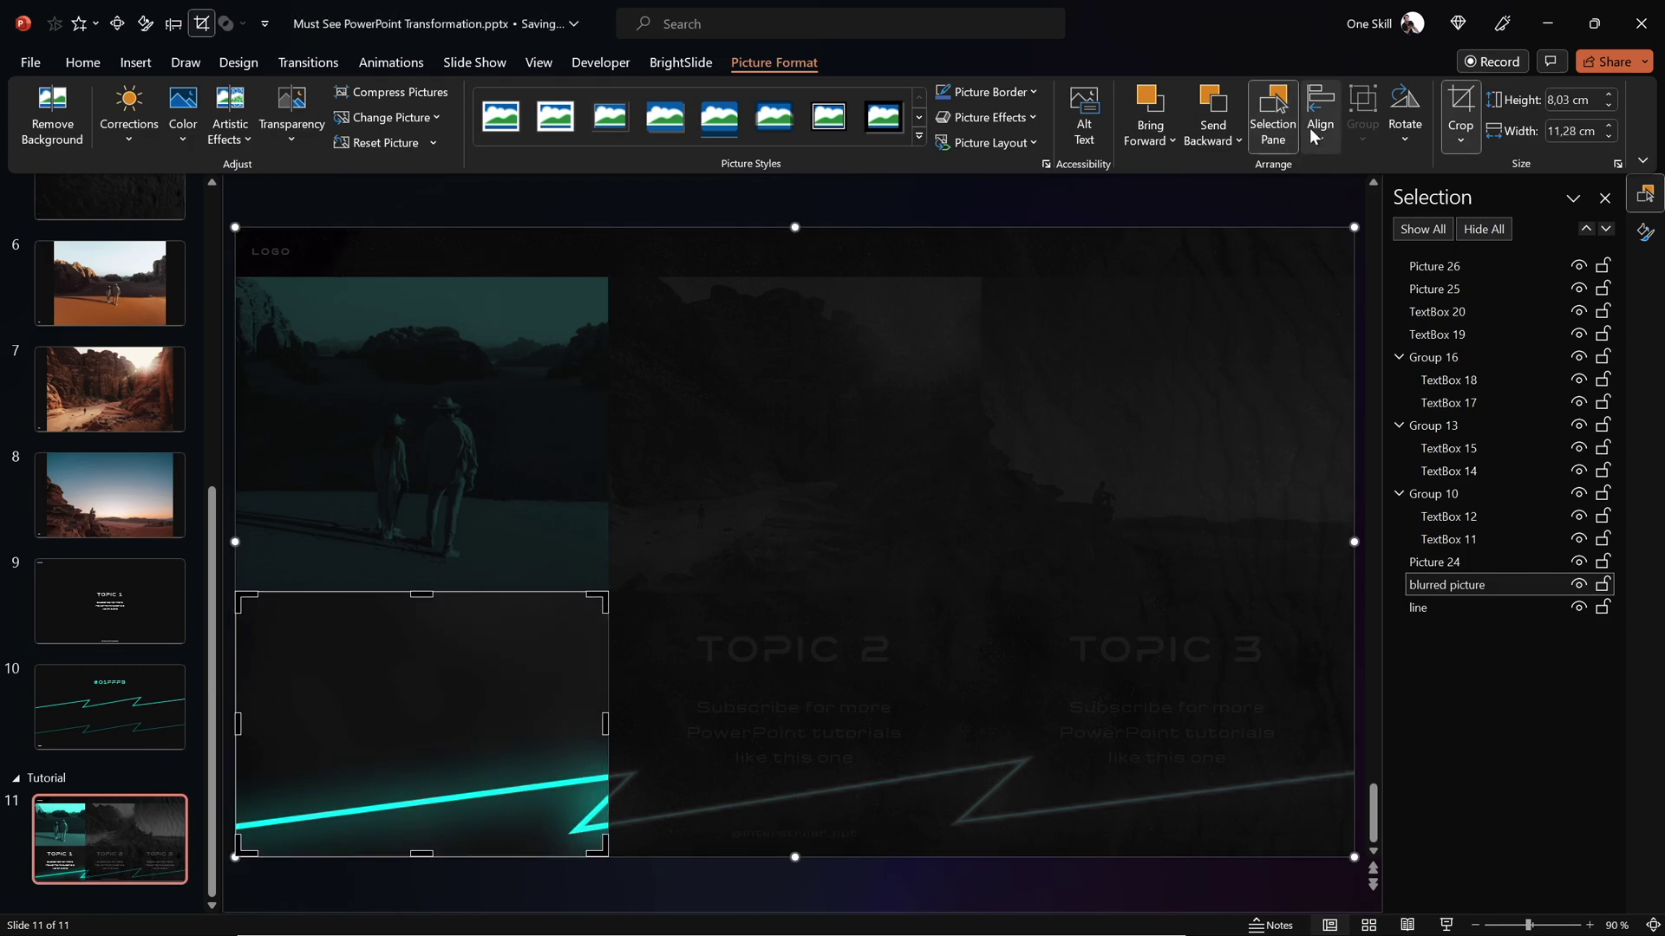
pyautogui.click(1461, 102)
pyautogui.click(827, 198)
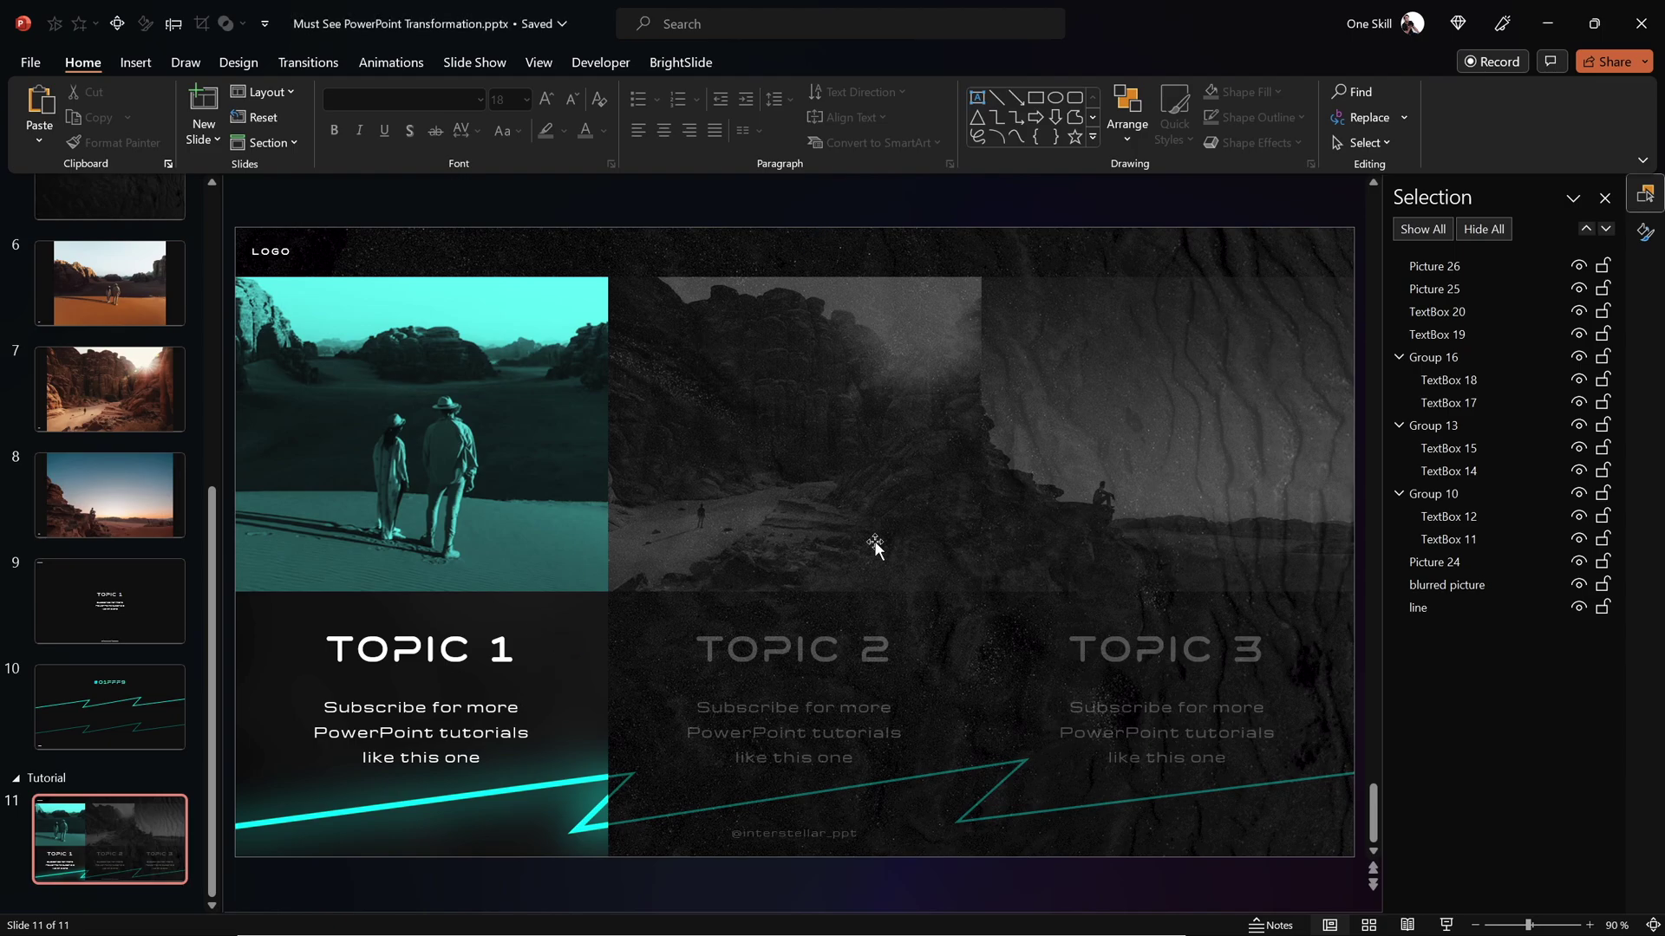
# Close the Selection and Format Background panes and select the Topic 1 photo.
pyautogui.click(1607, 200)
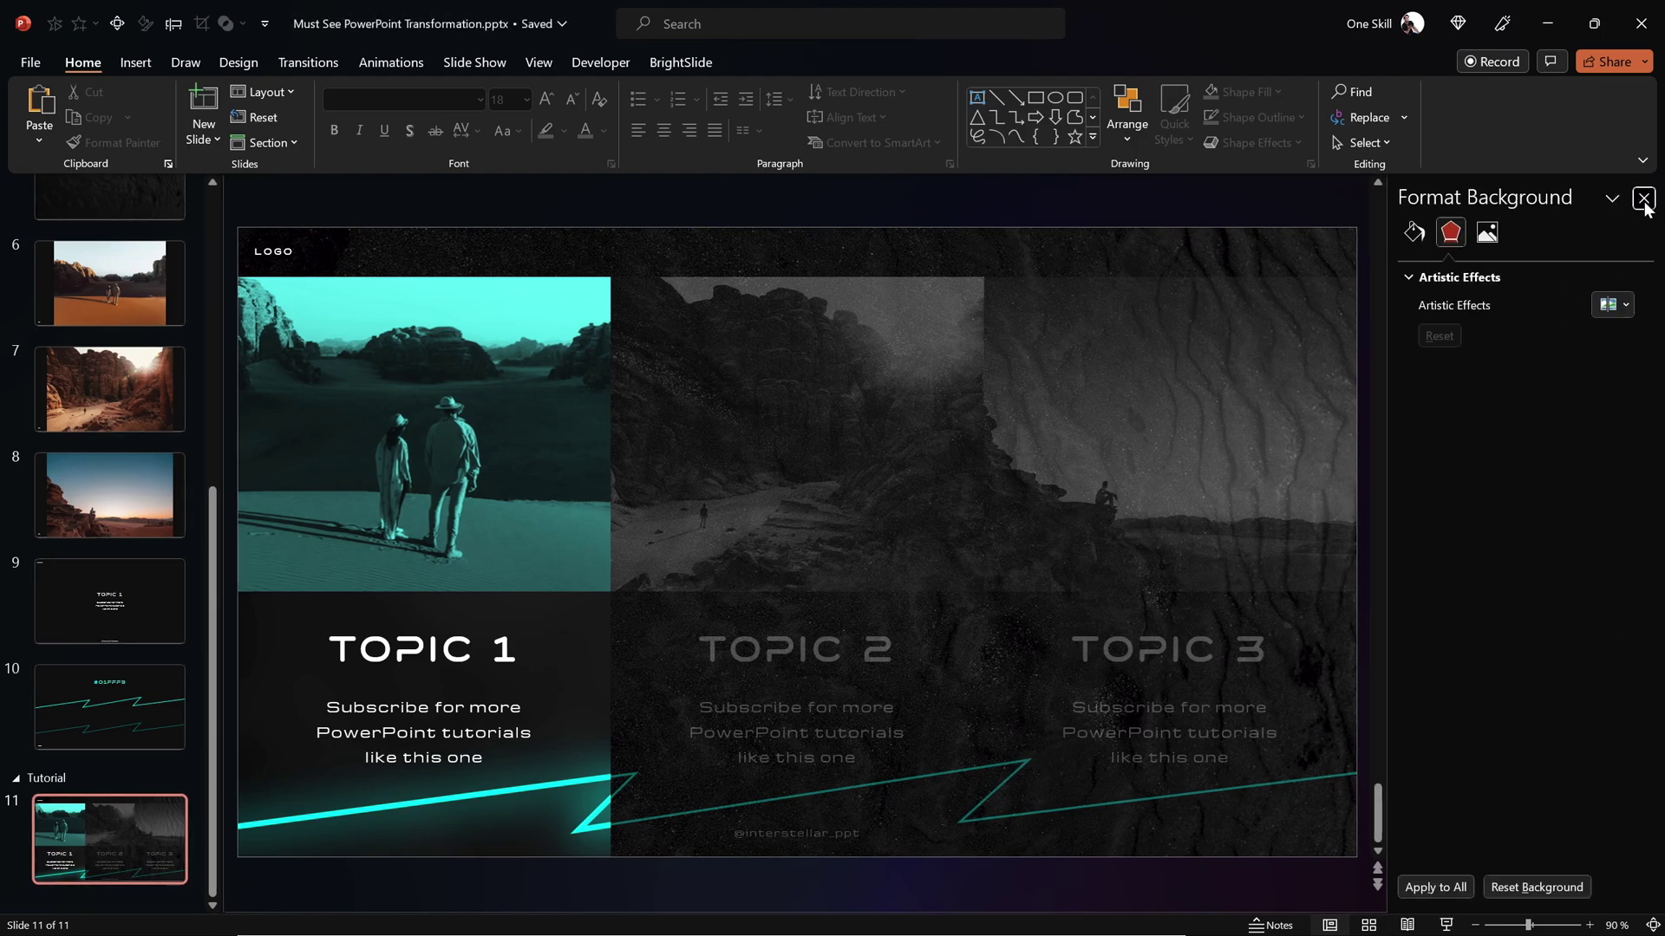
pyautogui.click(1644, 199)
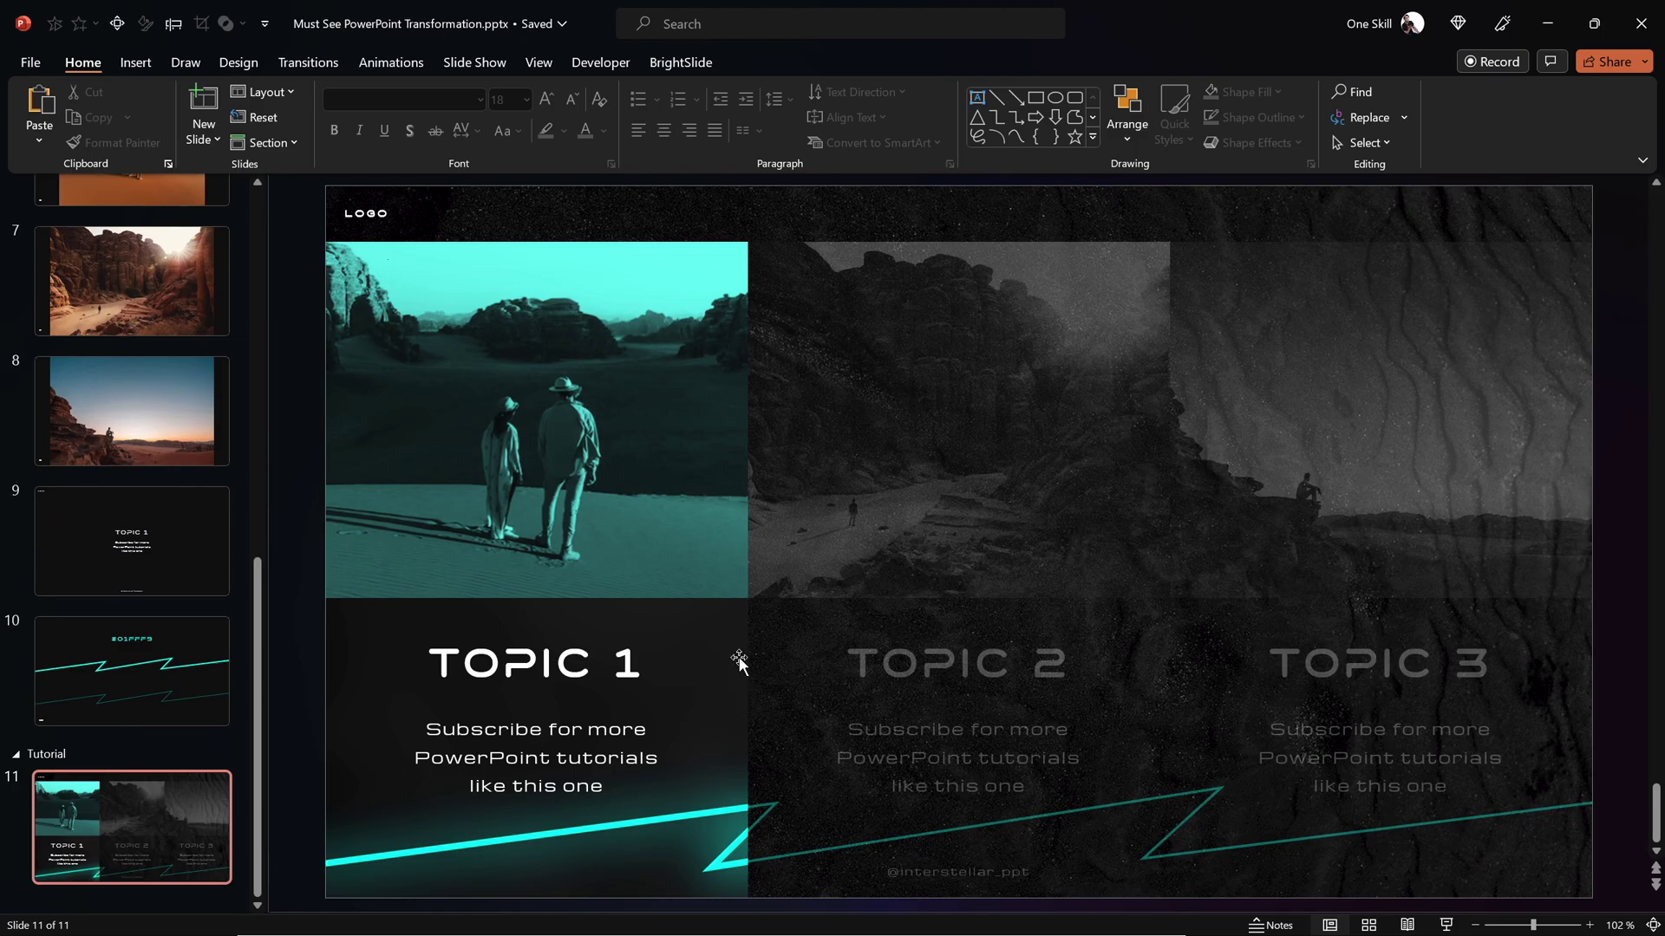
pyautogui.click(589, 408)
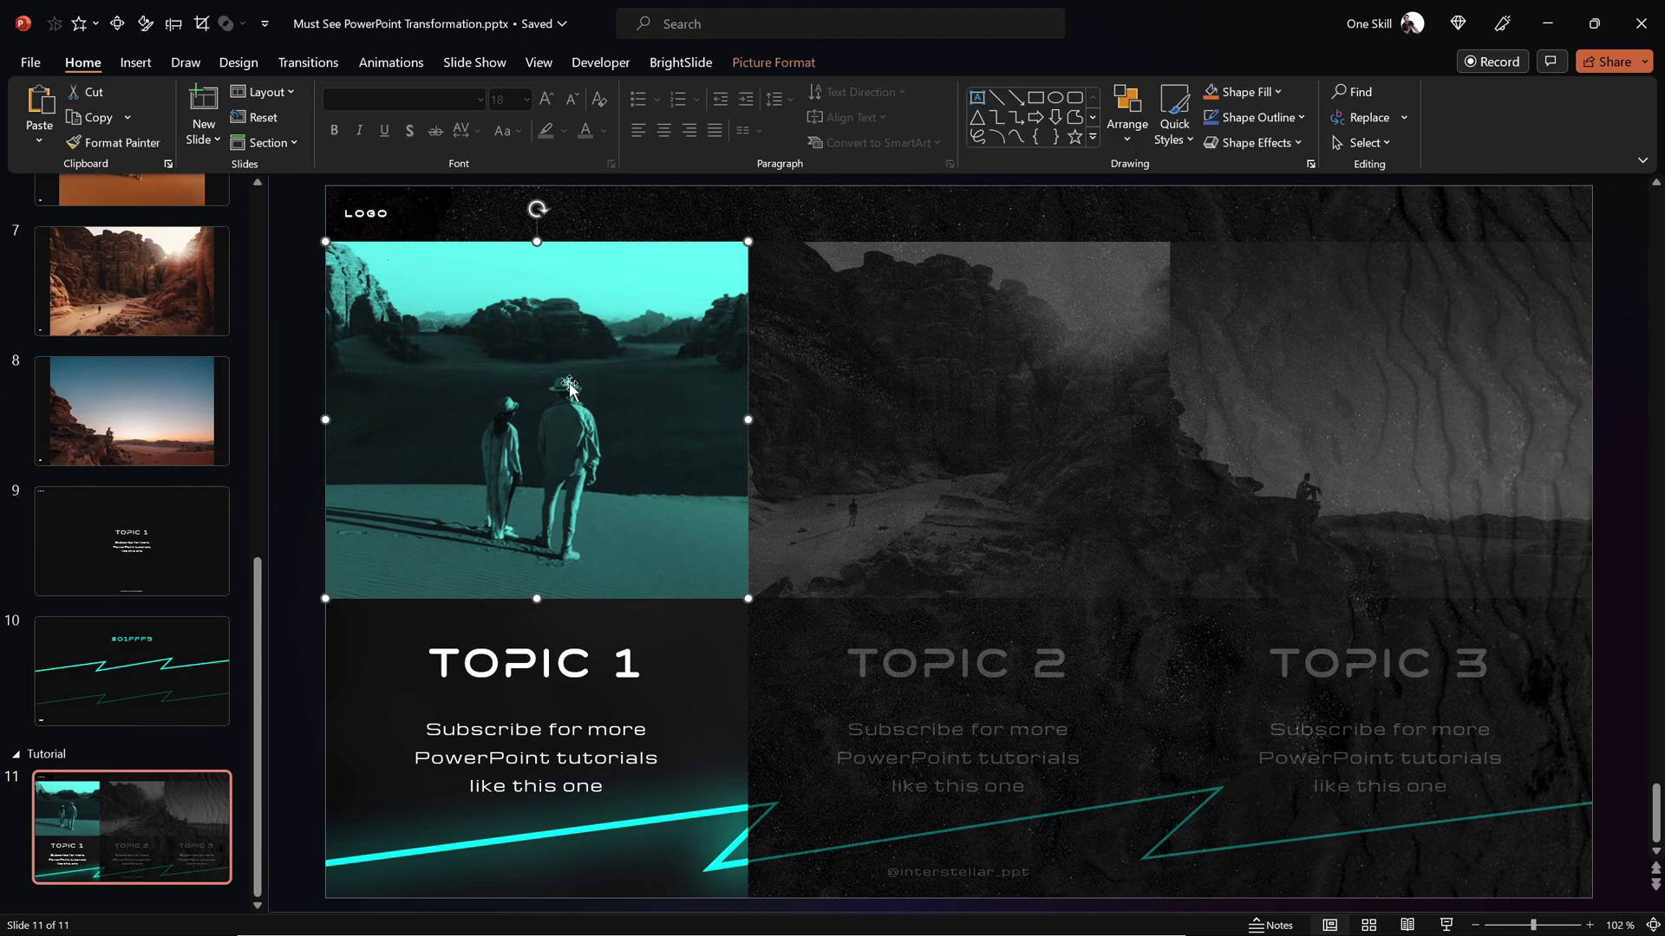
pyautogui.click(136, 62)
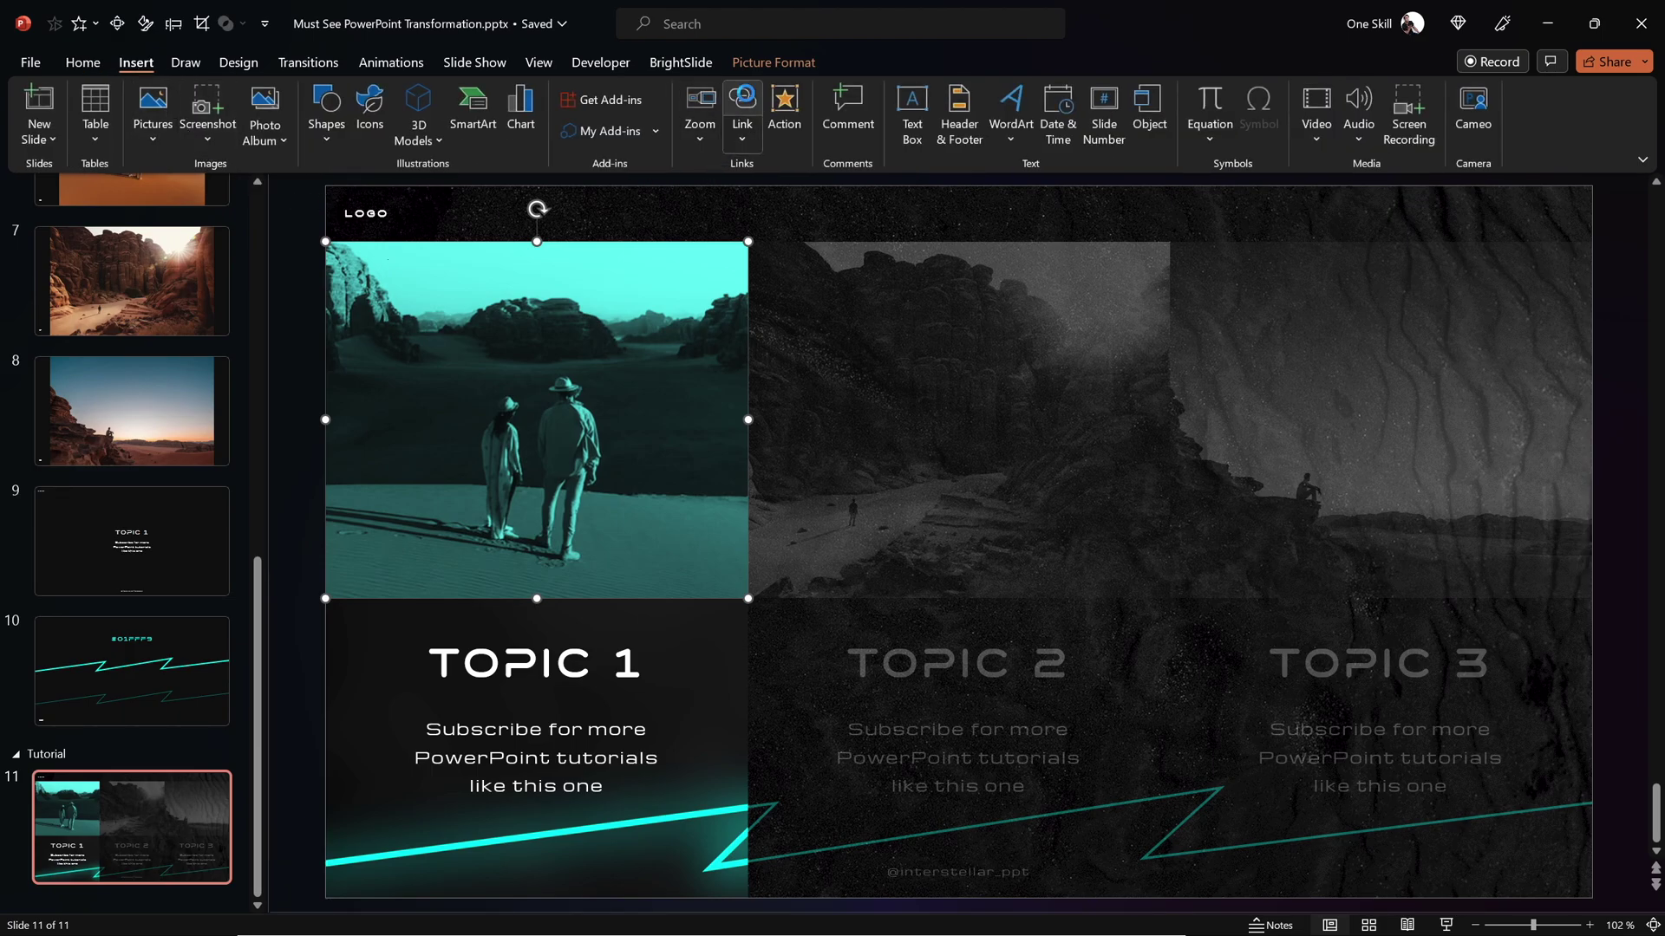
# Link the Topic 1 photo to slide 11 in this document.
pyautogui.click(742, 97)
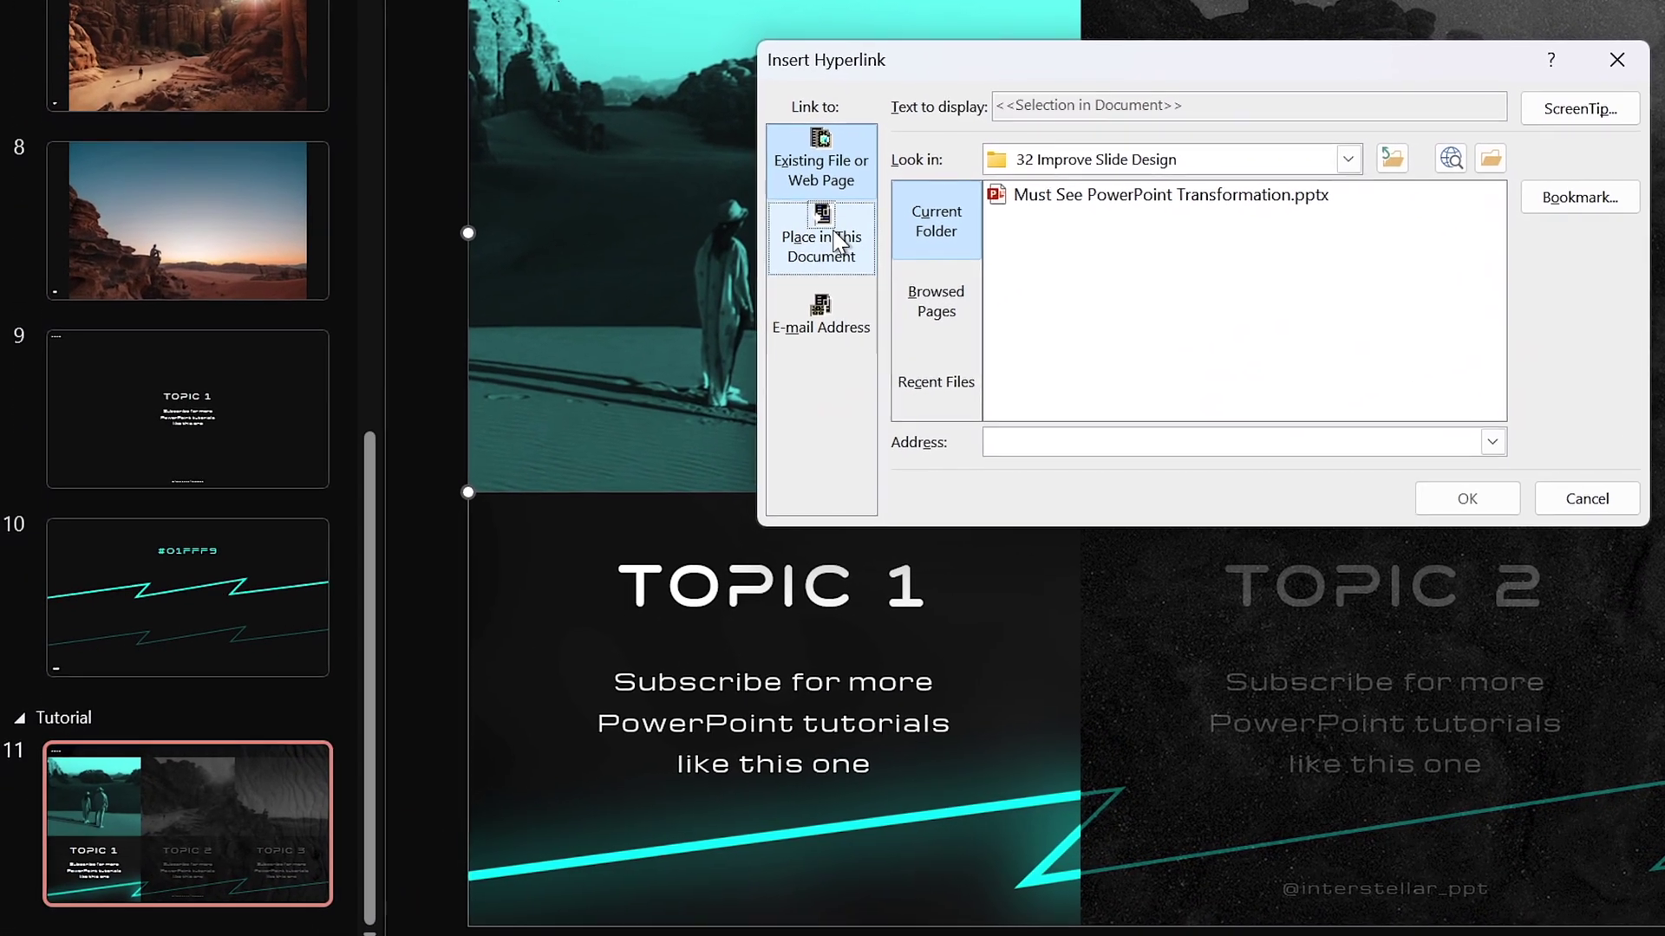
pyautogui.click(837, 242)
pyautogui.scroll(-2, 1188, 373)
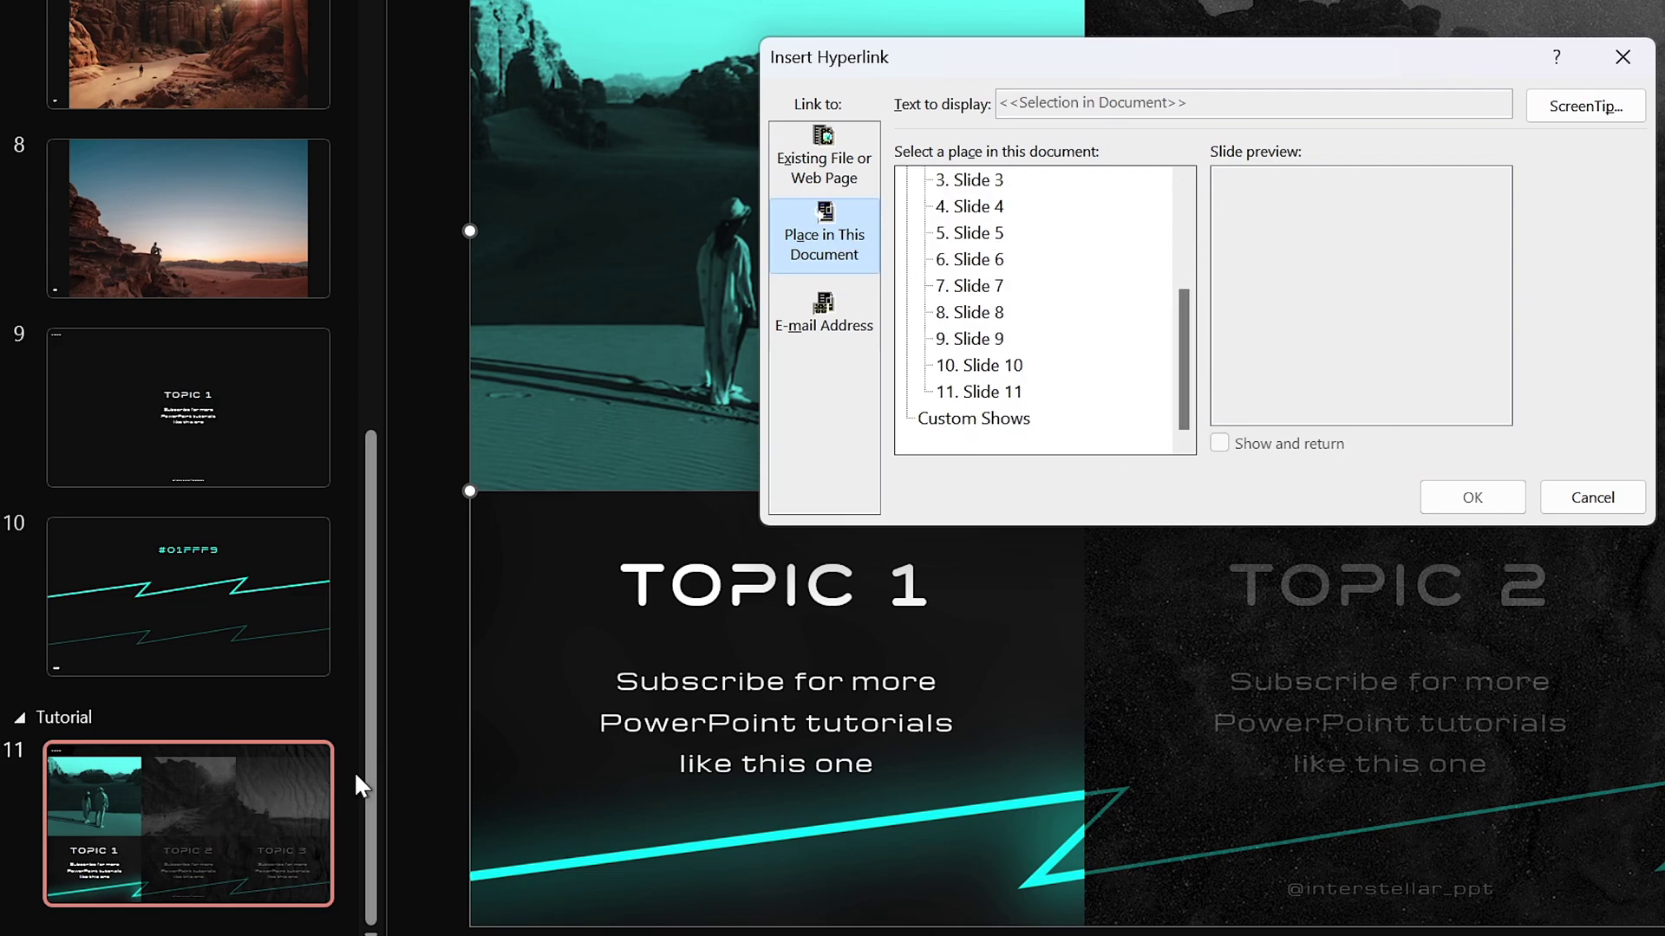
pyautogui.click(997, 392)
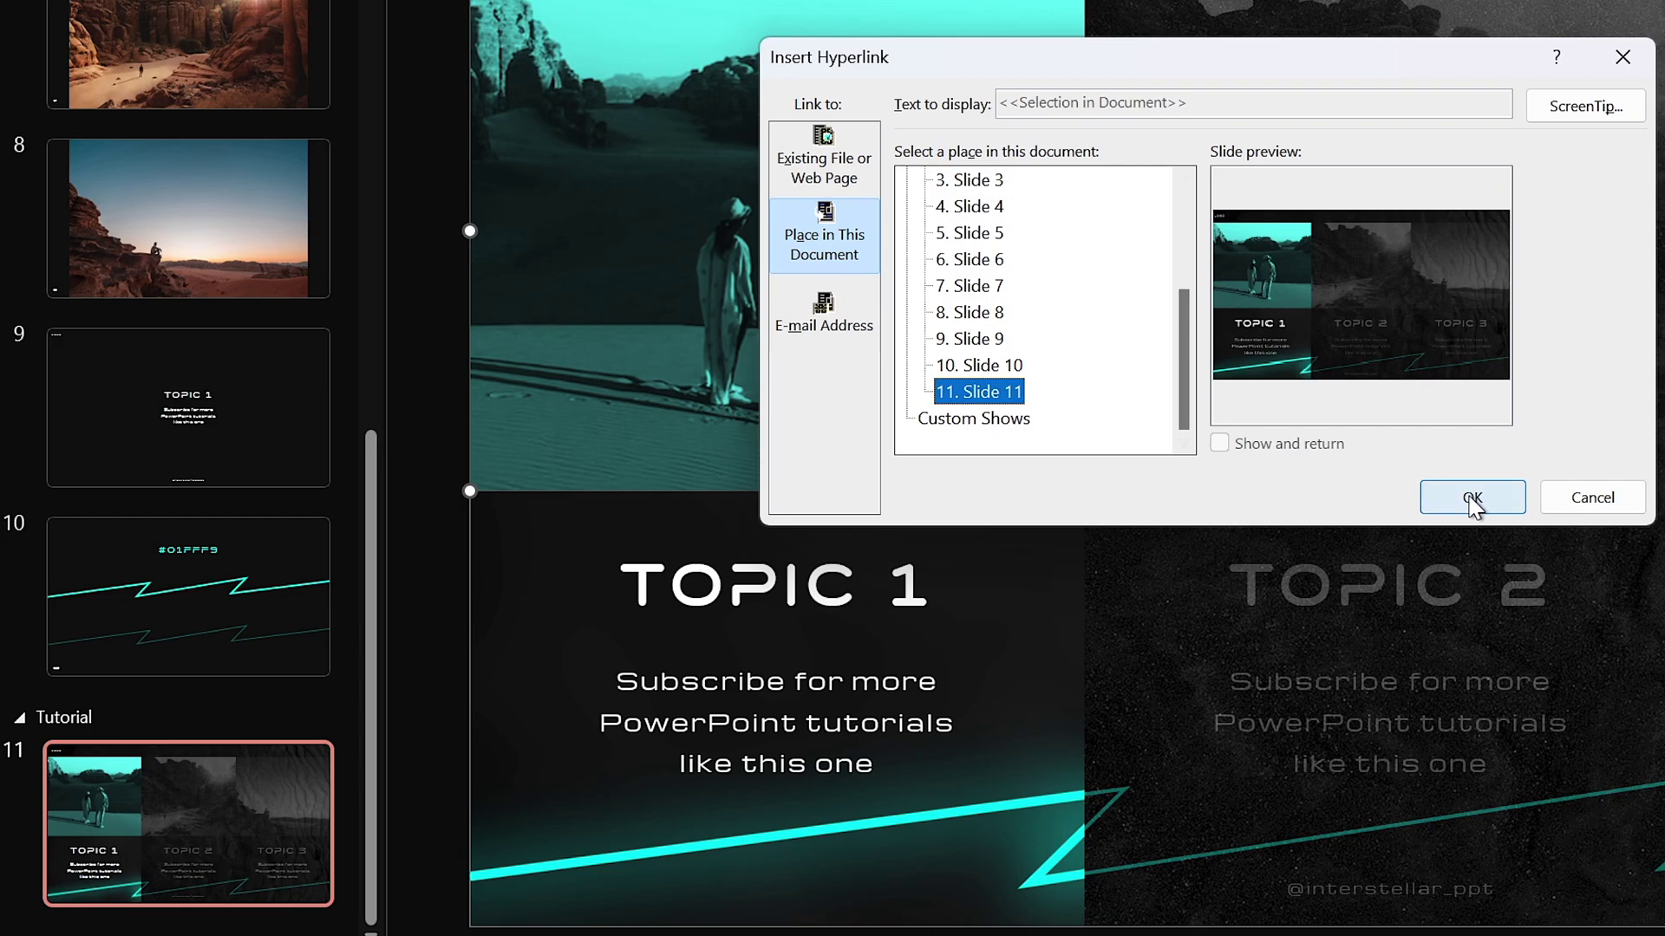
pyautogui.click(1473, 498)
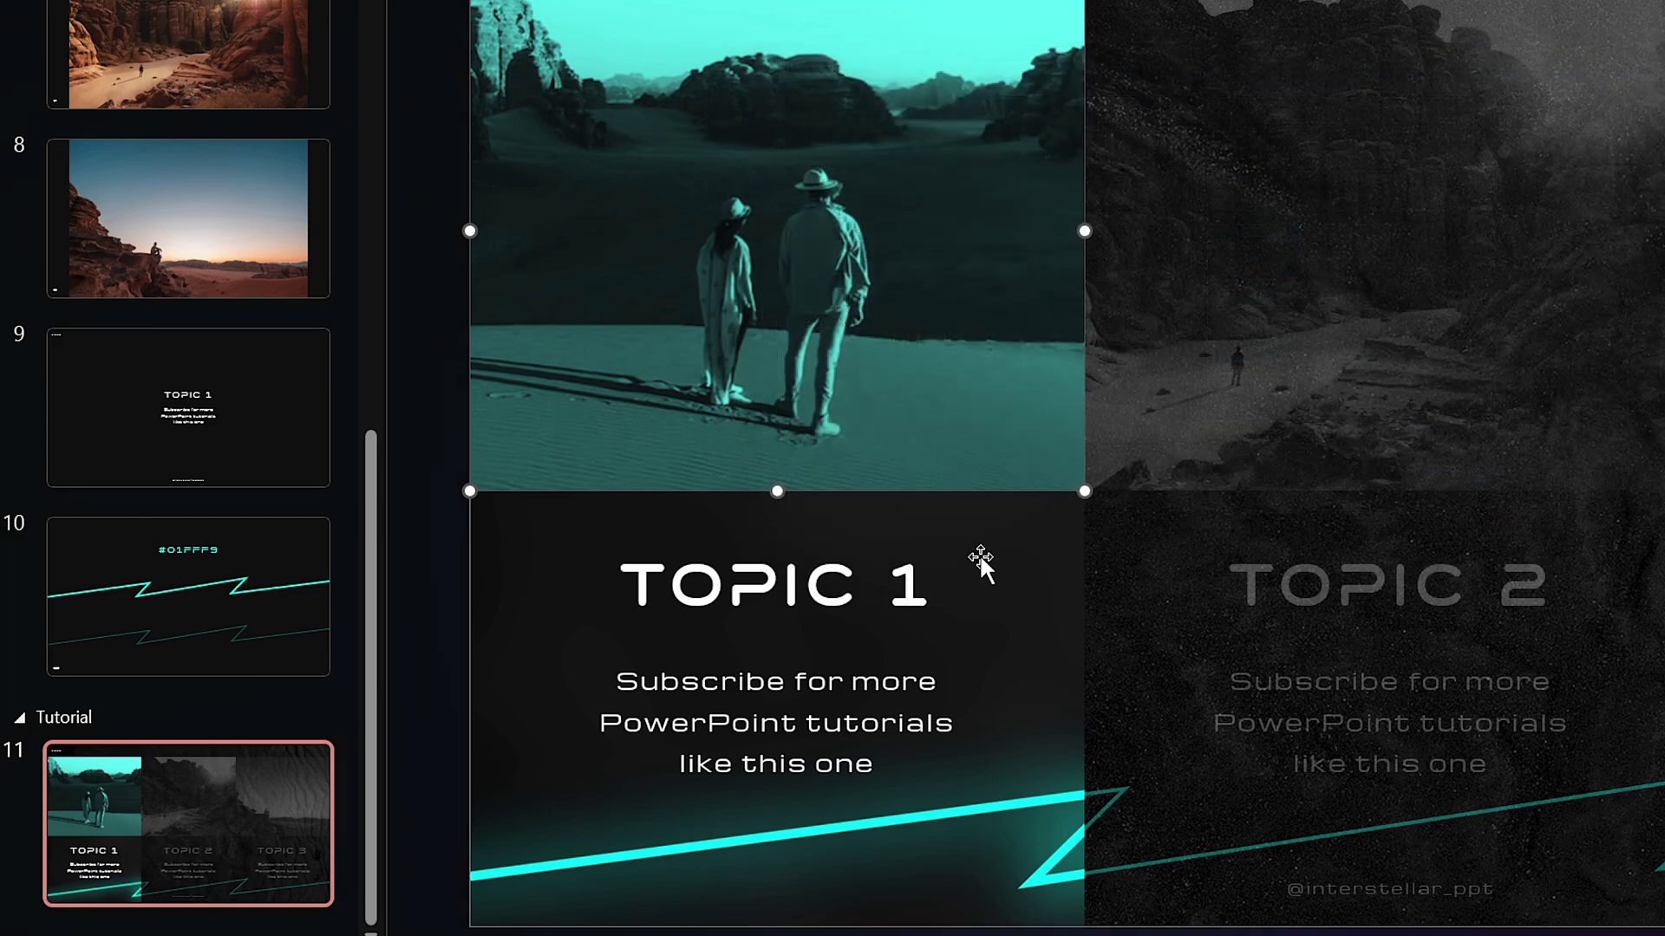
# Duplicate slide 11 twice to create slides 12 and 13.
pyautogui.click(224, 809)
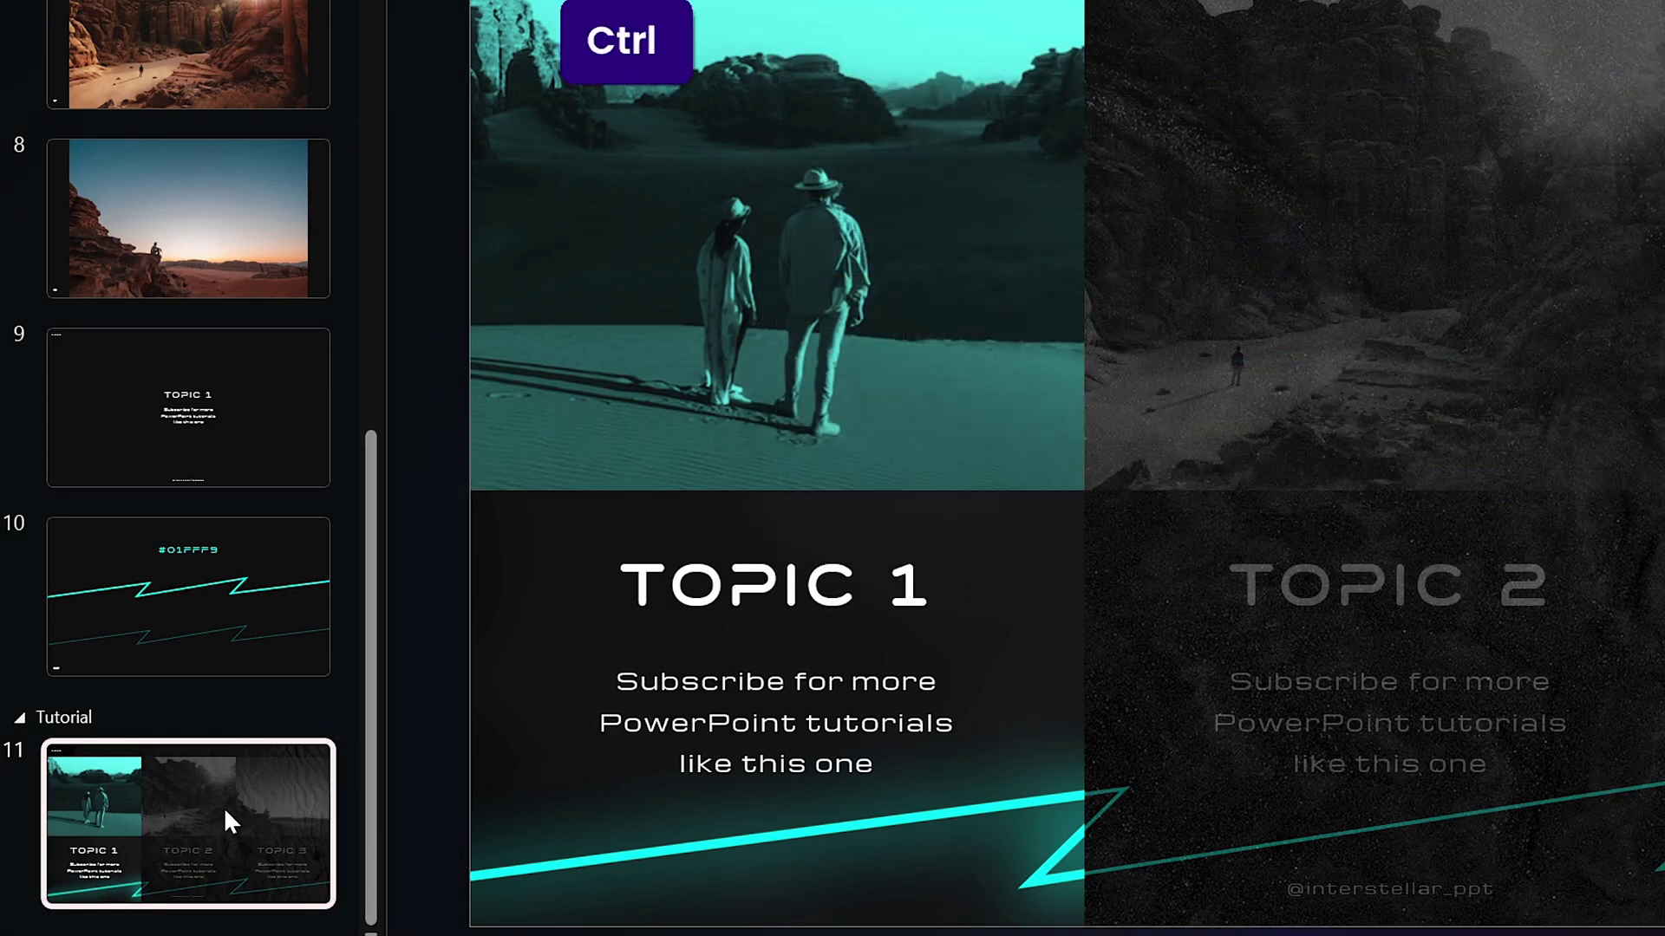
pyautogui.hotkey('ctrl', 'd')
pyautogui.hotkey('ctrl', 'd')
pyautogui.click(271, 490)
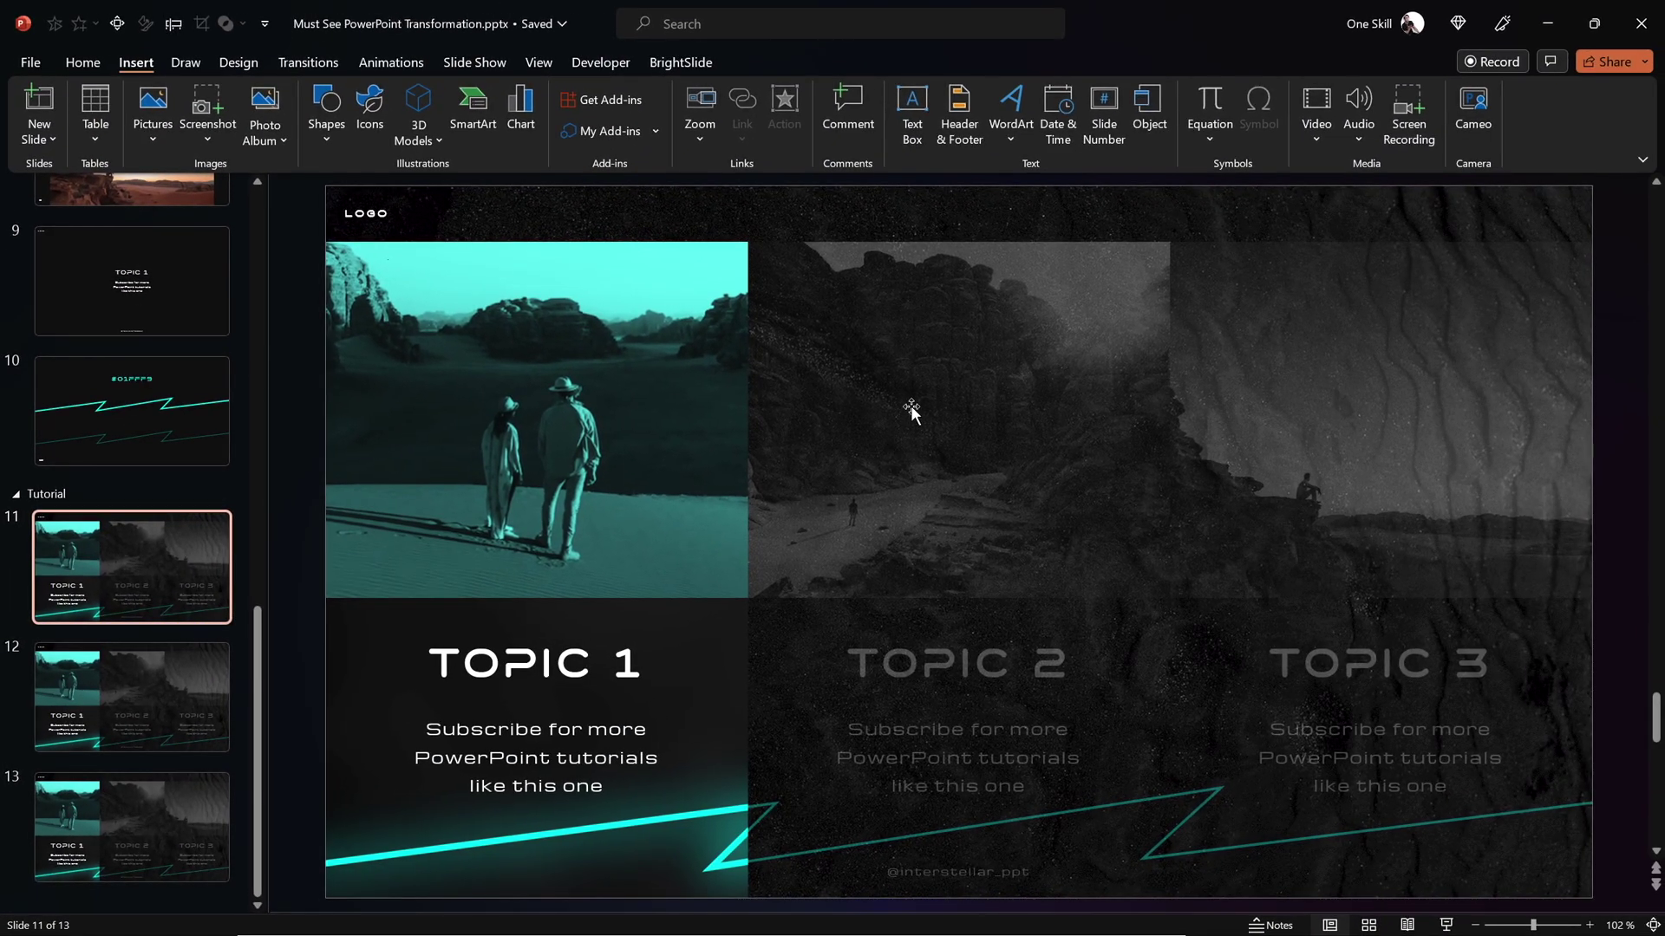
# Link slide 11's Topic 2 photo to slide 12.
pyautogui.click(1274, 239)
pyautogui.hotkey('ctrl', 'k')
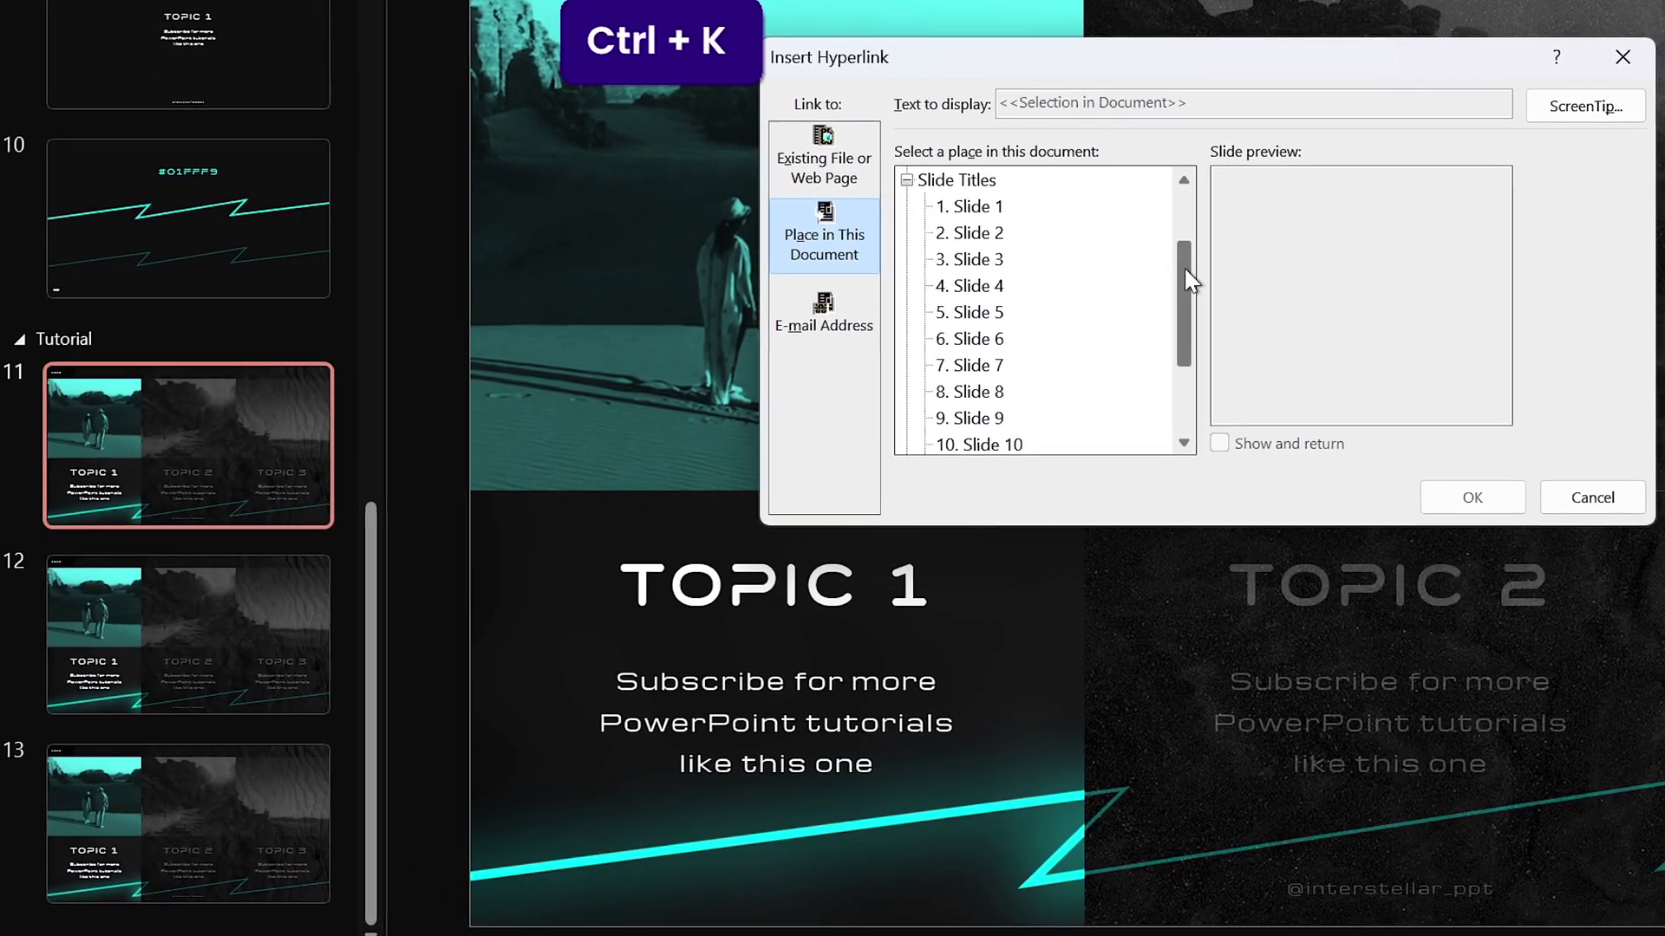
pyautogui.moveTo(1188, 279); pyautogui.dragTo(1184, 401)
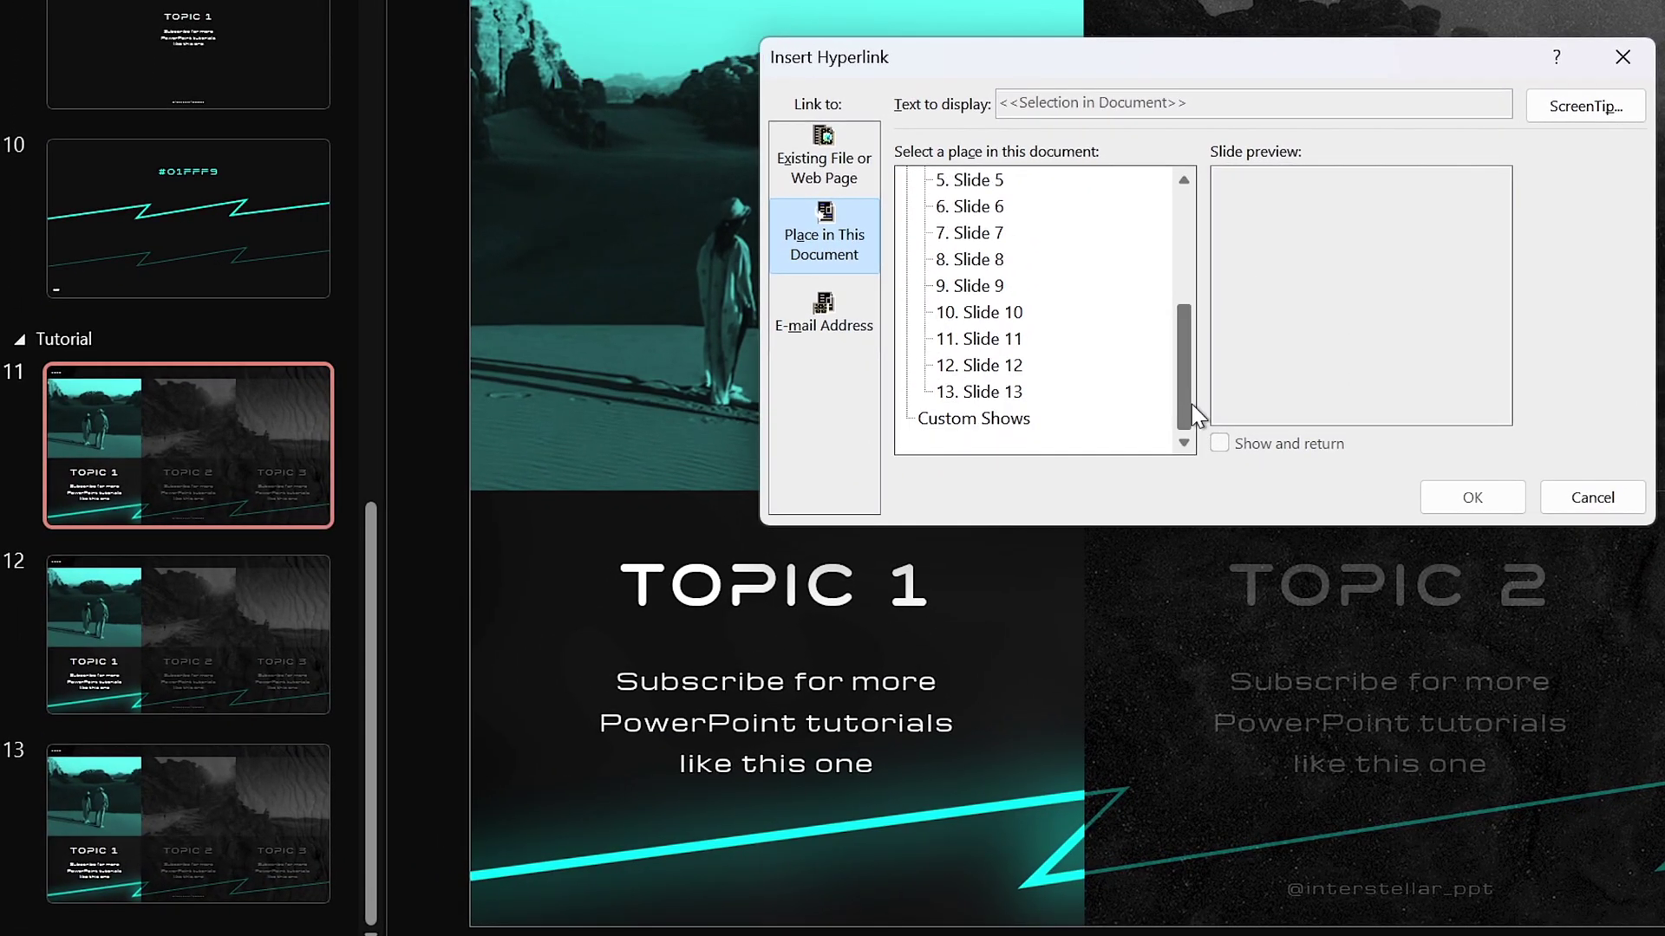
pyautogui.click(1004, 368)
pyautogui.click(1466, 496)
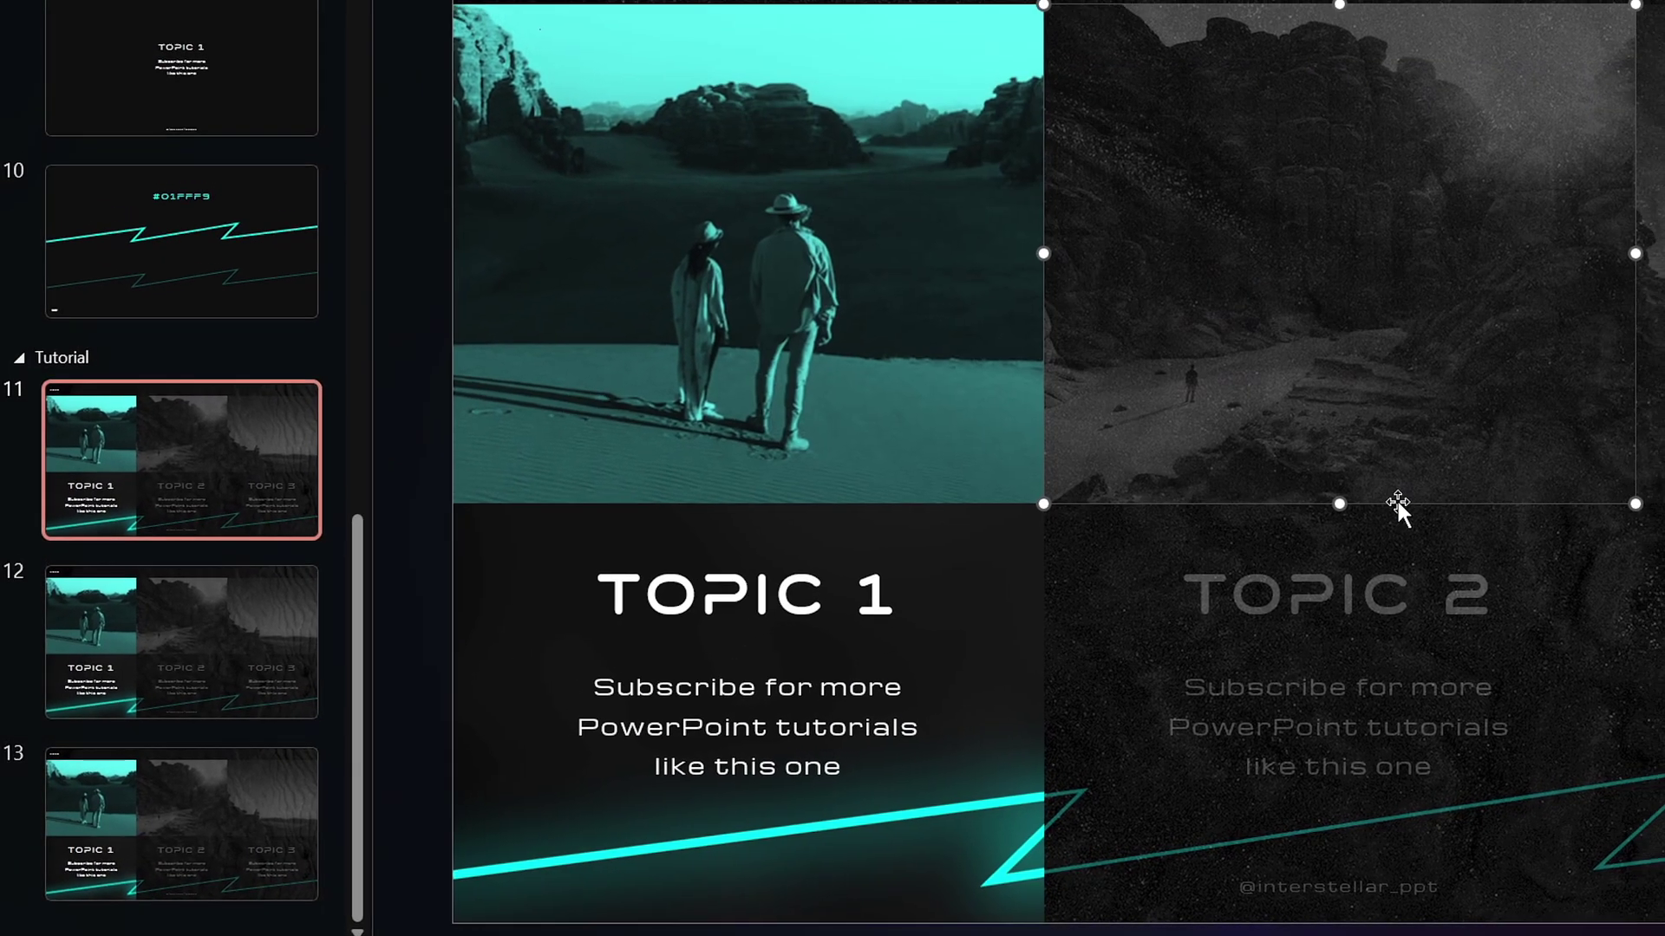
# Link the Topic 3 photo to slide 13.
pyautogui.hotkey('ctrl', 'k')
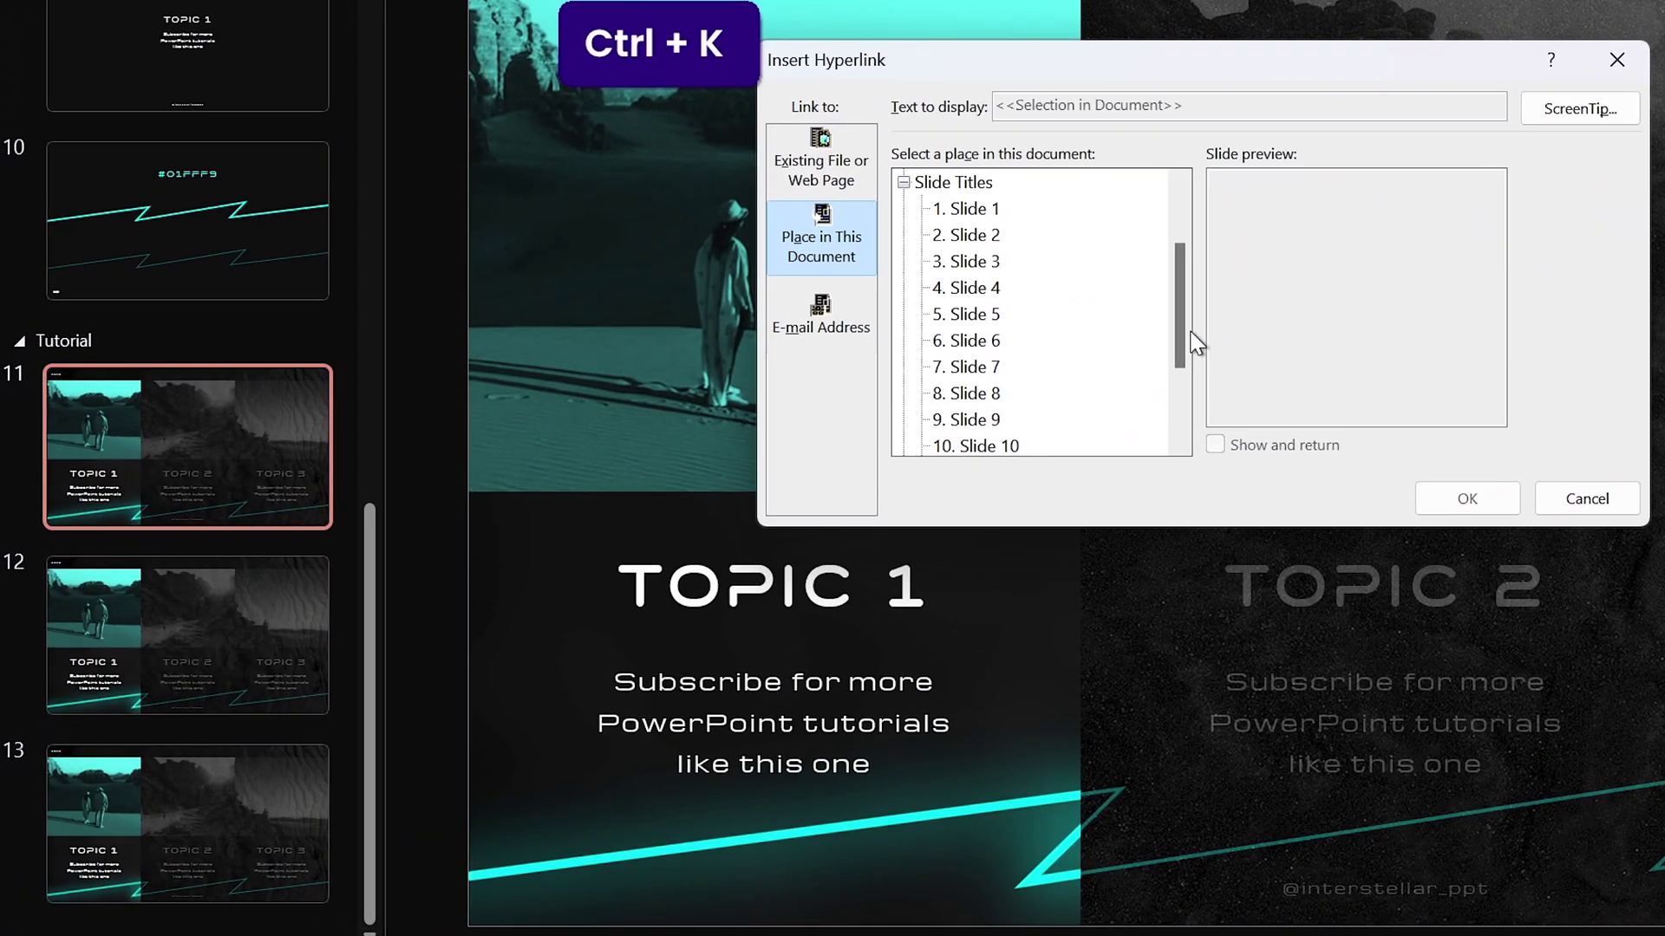
pyautogui.moveTo(1192, 339); pyautogui.dragTo(1192, 394)
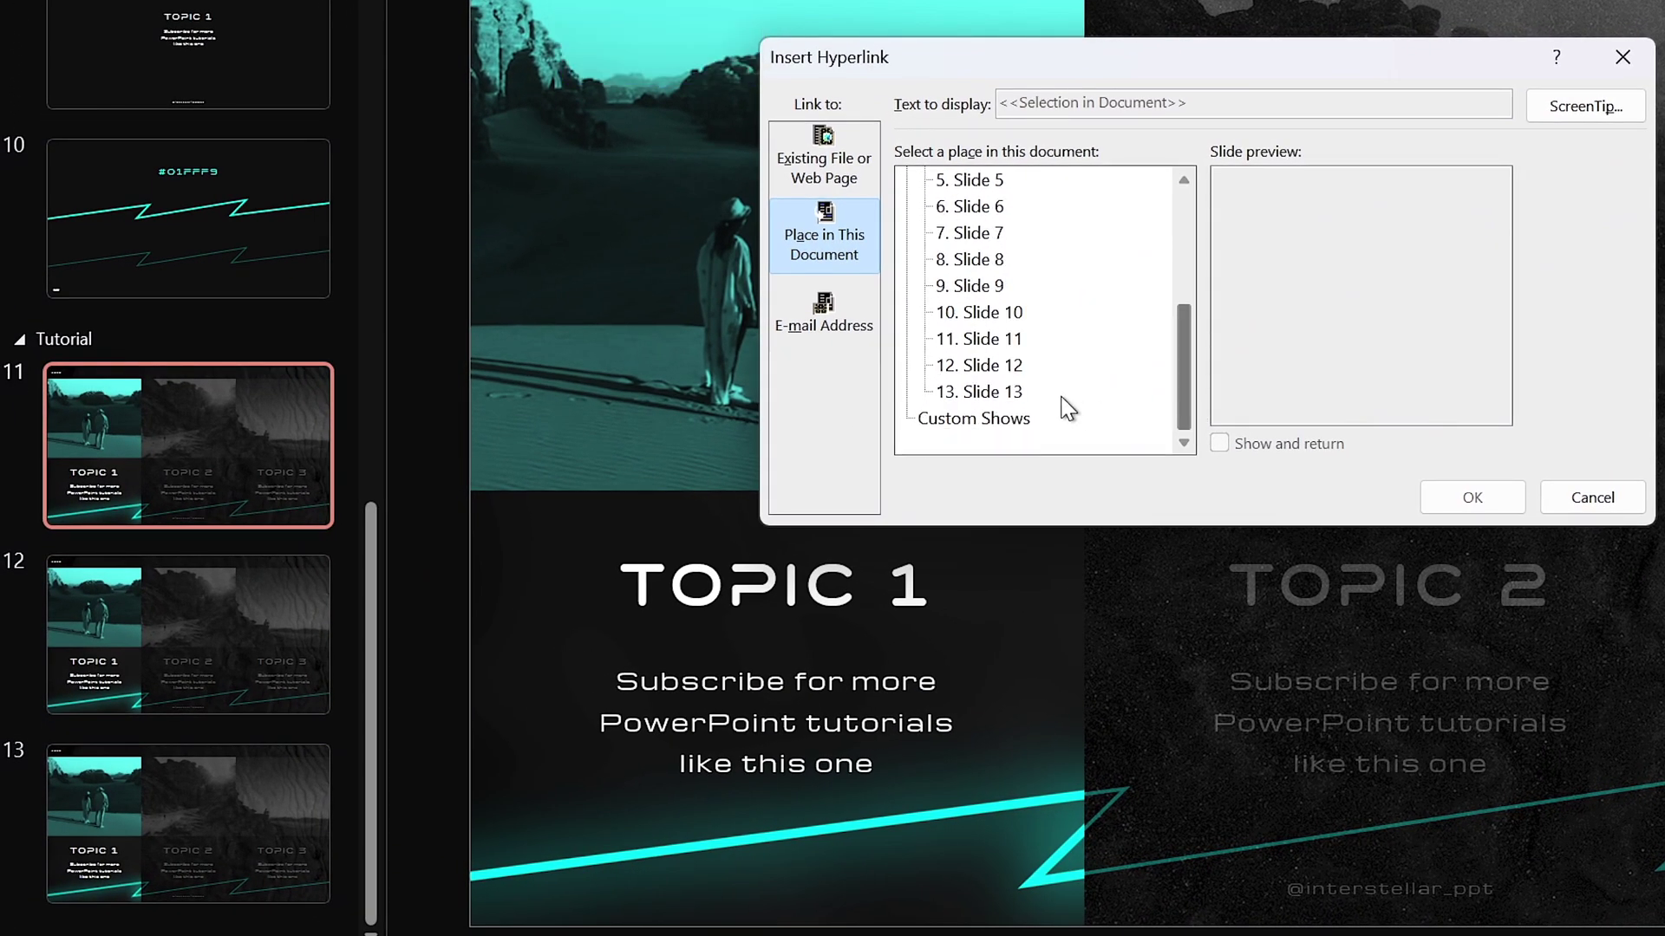
pyautogui.click(1001, 397)
pyautogui.click(1473, 497)
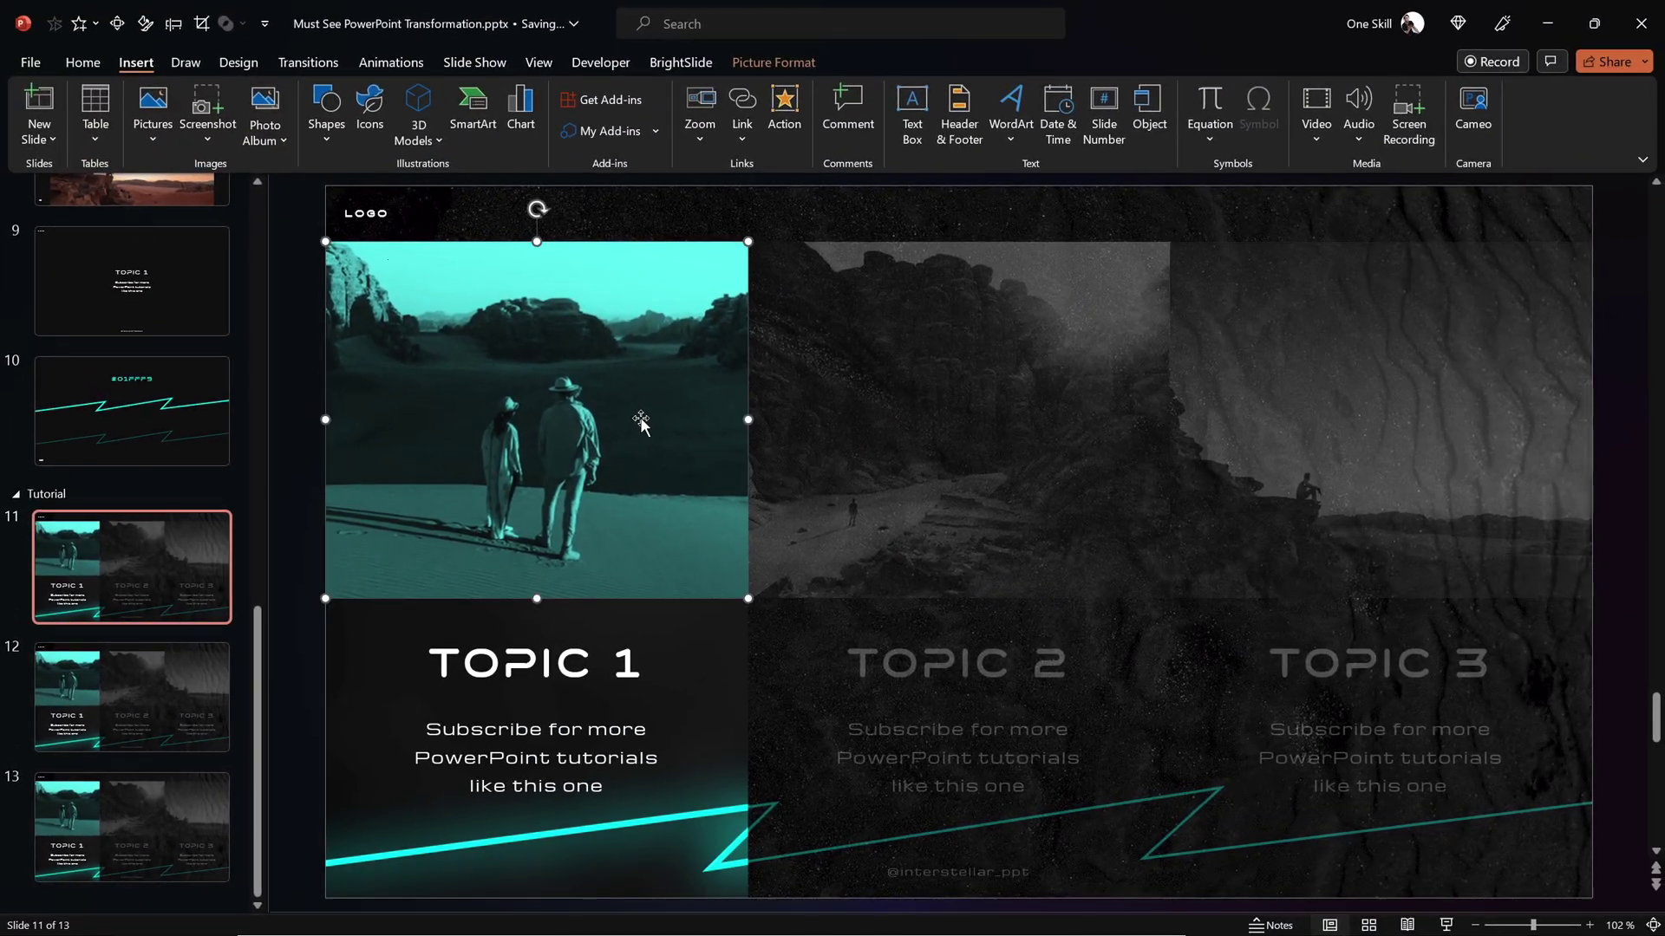
pyautogui.keyDown('shift'); pyautogui.click(877, 416); pyautogui.keyUp('shift')
# Copy slide 11's three linked photos and replace slide 12's old photos with them.
pyautogui.keyDown('shift'); pyautogui.click(1284, 412); pyautogui.keyUp('shift')
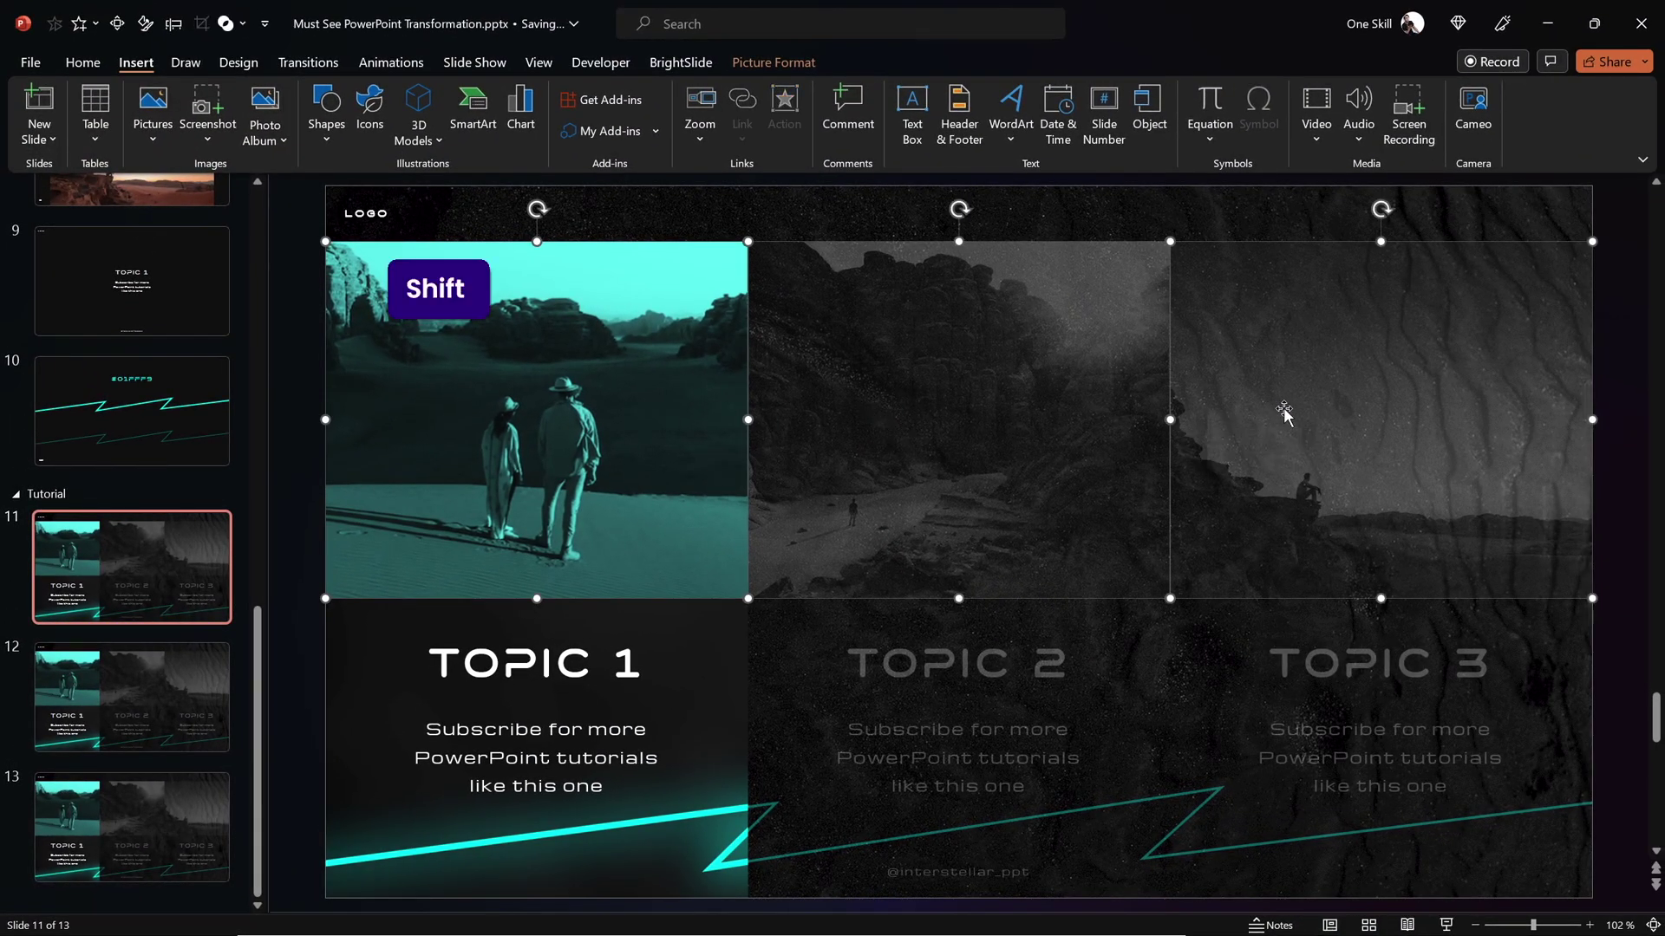
pyautogui.hotkey('ctrl', 'c')
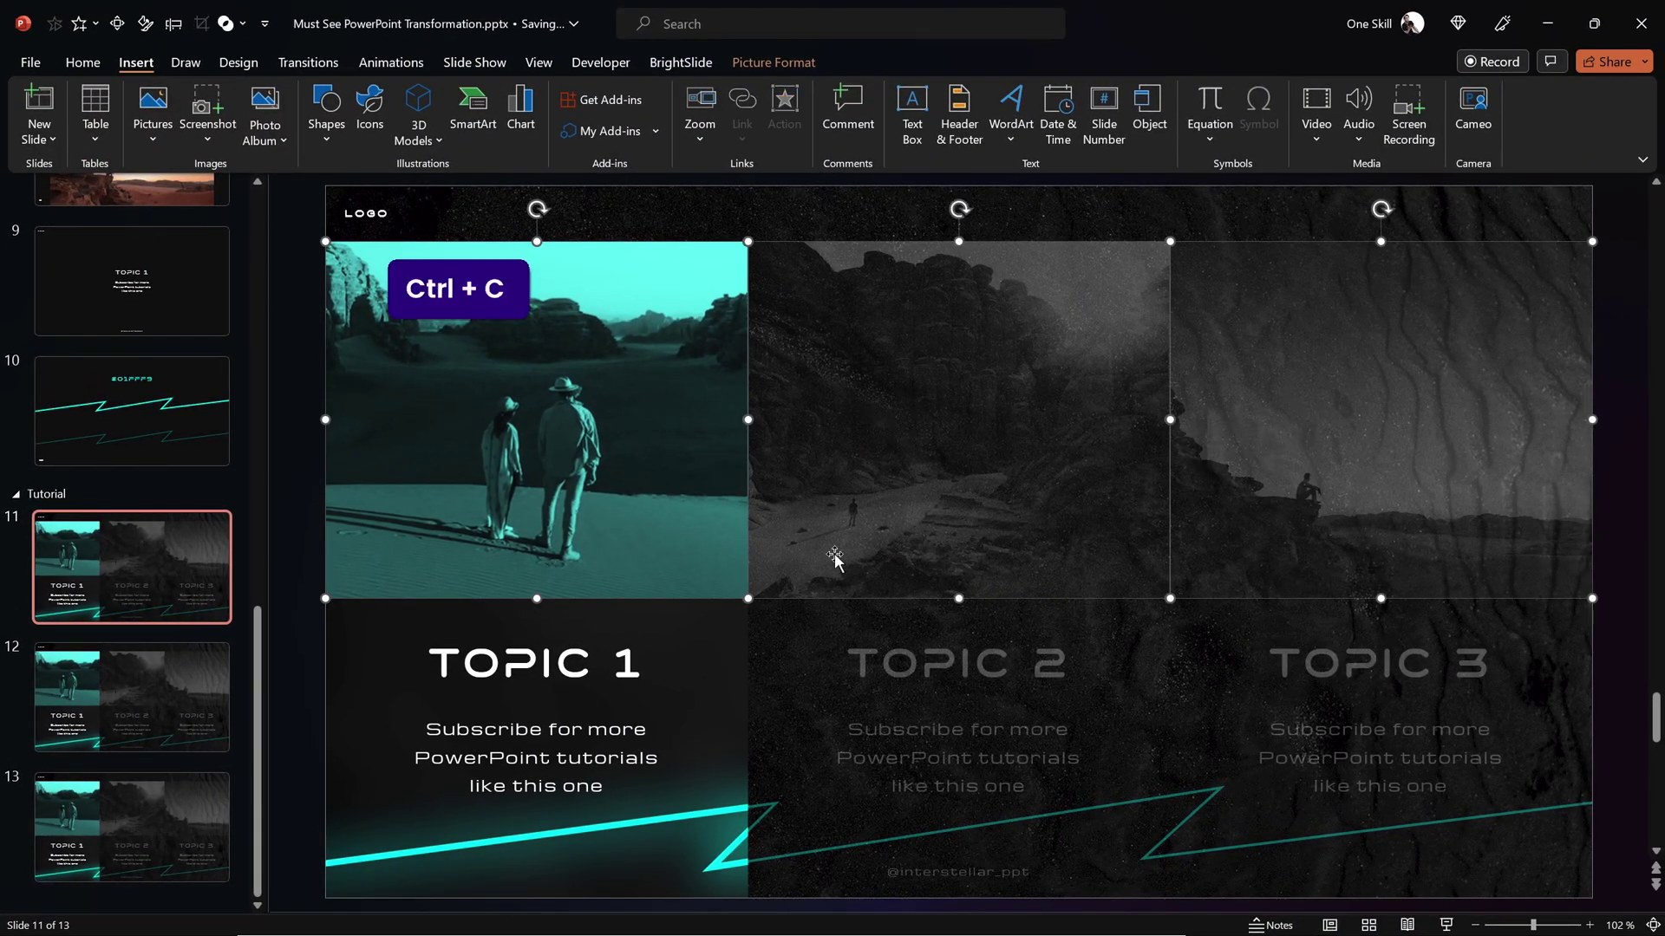
pyautogui.click(174, 683)
pyautogui.click(538, 485)
pyautogui.keyDown('shift'); pyautogui.click(1132, 407); pyautogui.keyUp('shift')
pyautogui.keyDown('shift'); pyautogui.click(1244, 408); pyautogui.keyUp('shift')
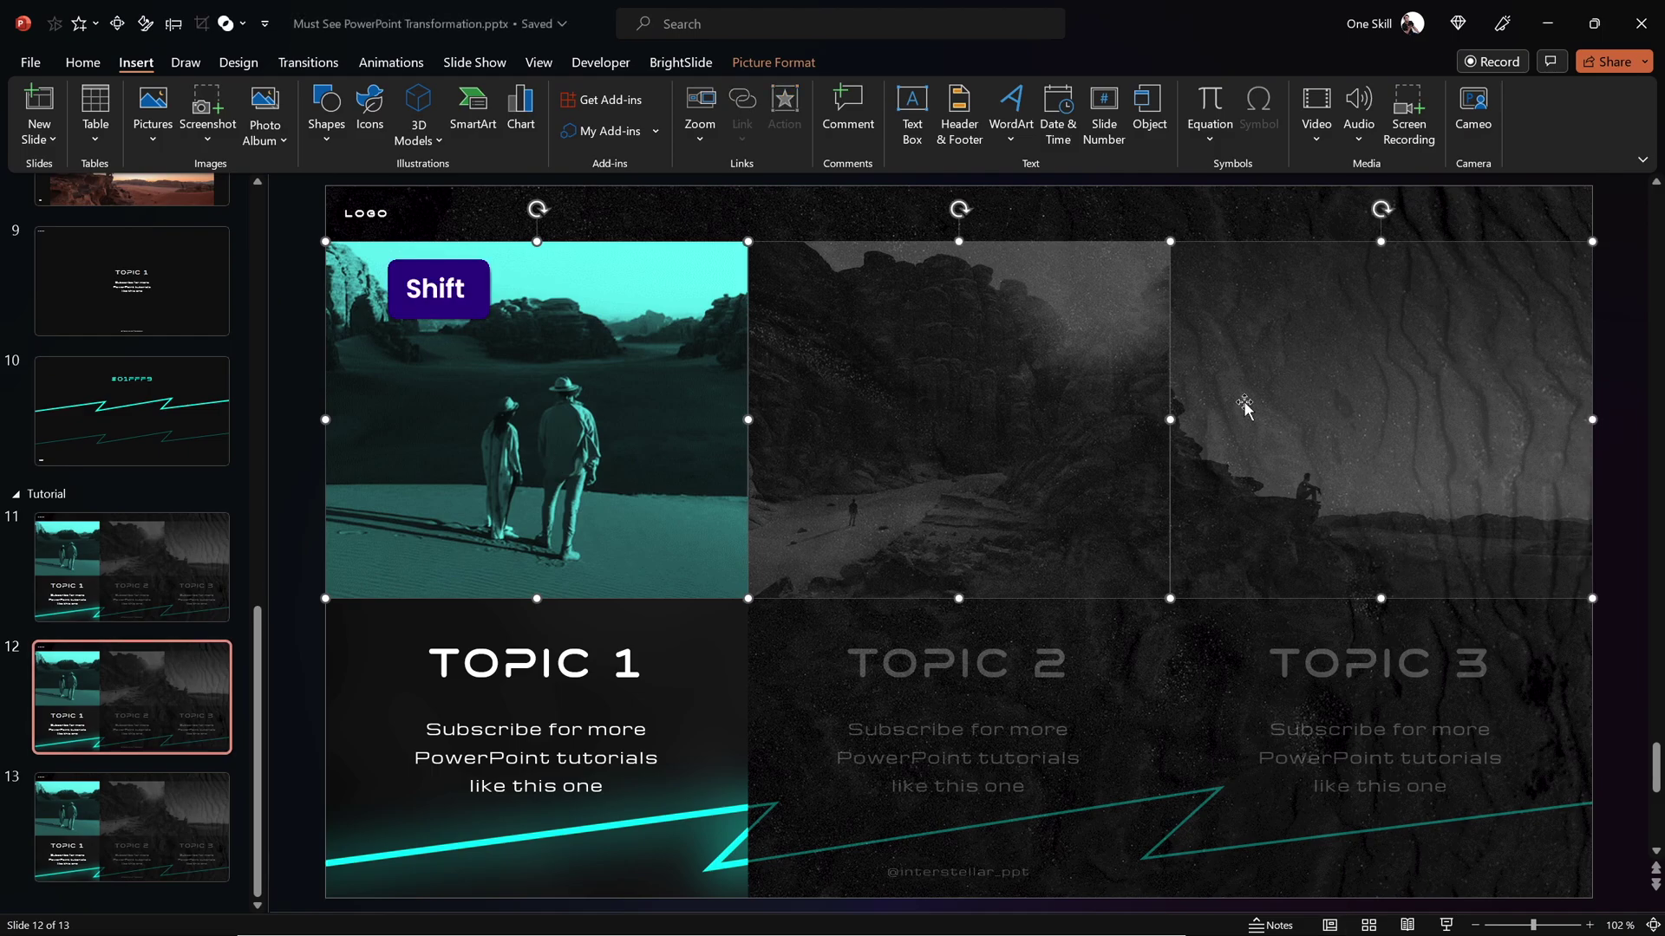
pyautogui.press('Delete')
pyautogui.hotkey('ctrl', 'v')
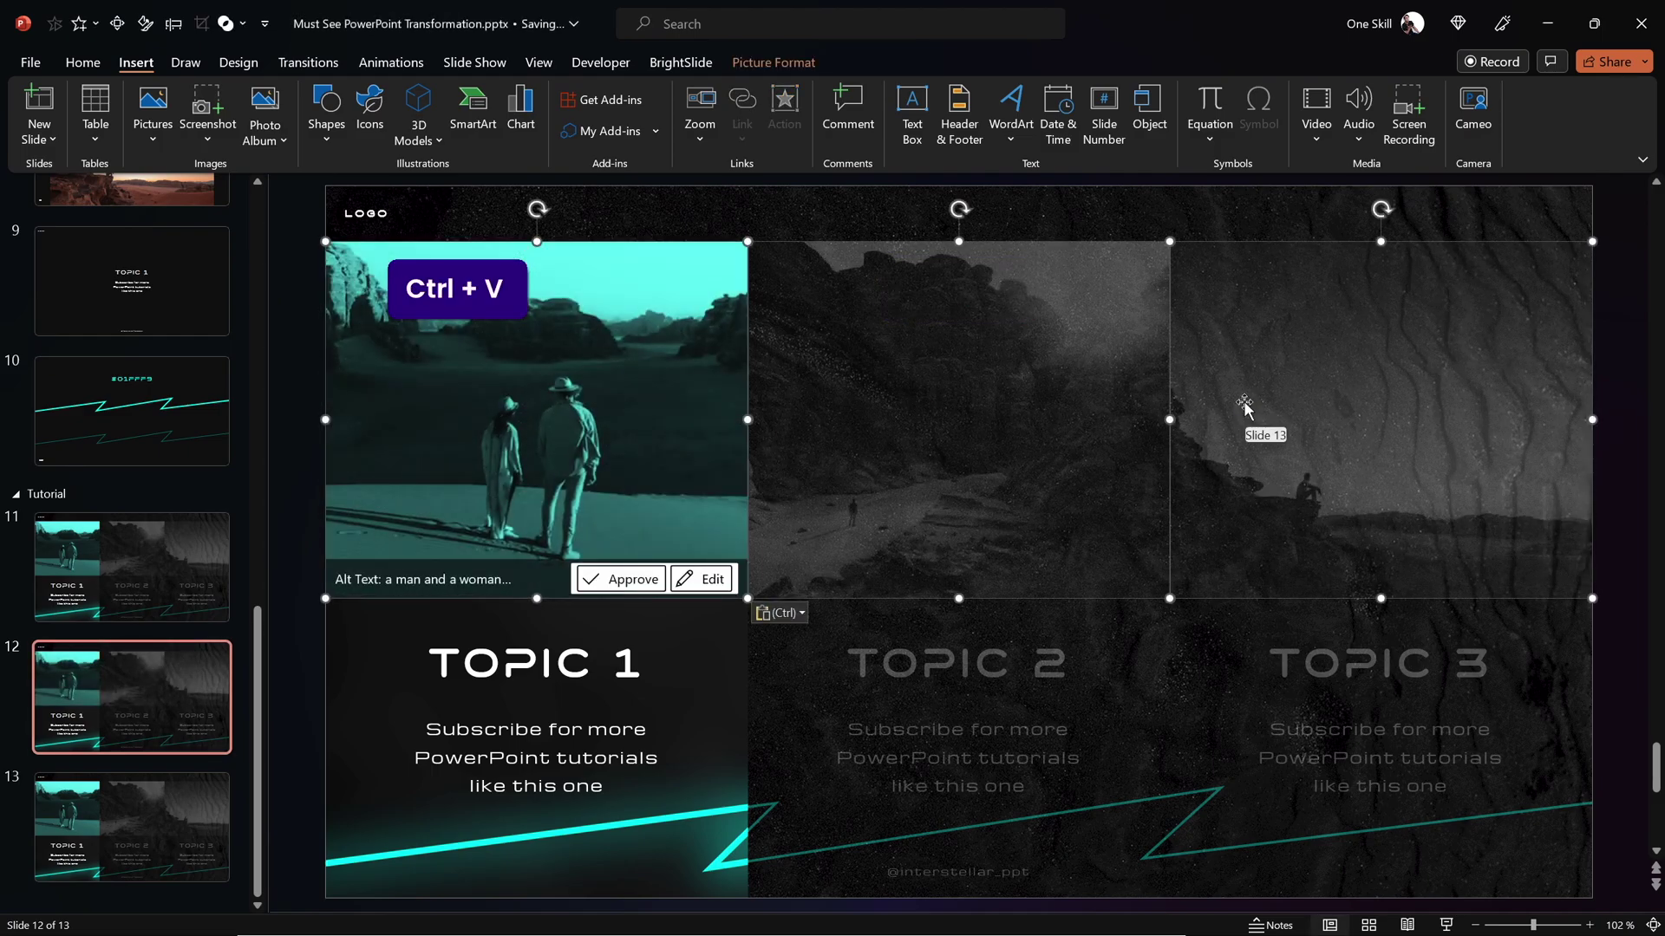
# Replace slide 13's three old photos with the copied linked photos.
pyautogui.click(175, 821)
pyautogui.keyDown('shift'); pyautogui.click(591, 422); pyautogui.keyUp('shift')
pyautogui.keyDown('shift'); pyautogui.click(952, 387); pyautogui.keyUp('shift')
pyautogui.keyDown('shift'); pyautogui.click(1286, 378); pyautogui.keyUp('shift')
pyautogui.press('Delete')
pyautogui.hotkey('ctrl', 'v')
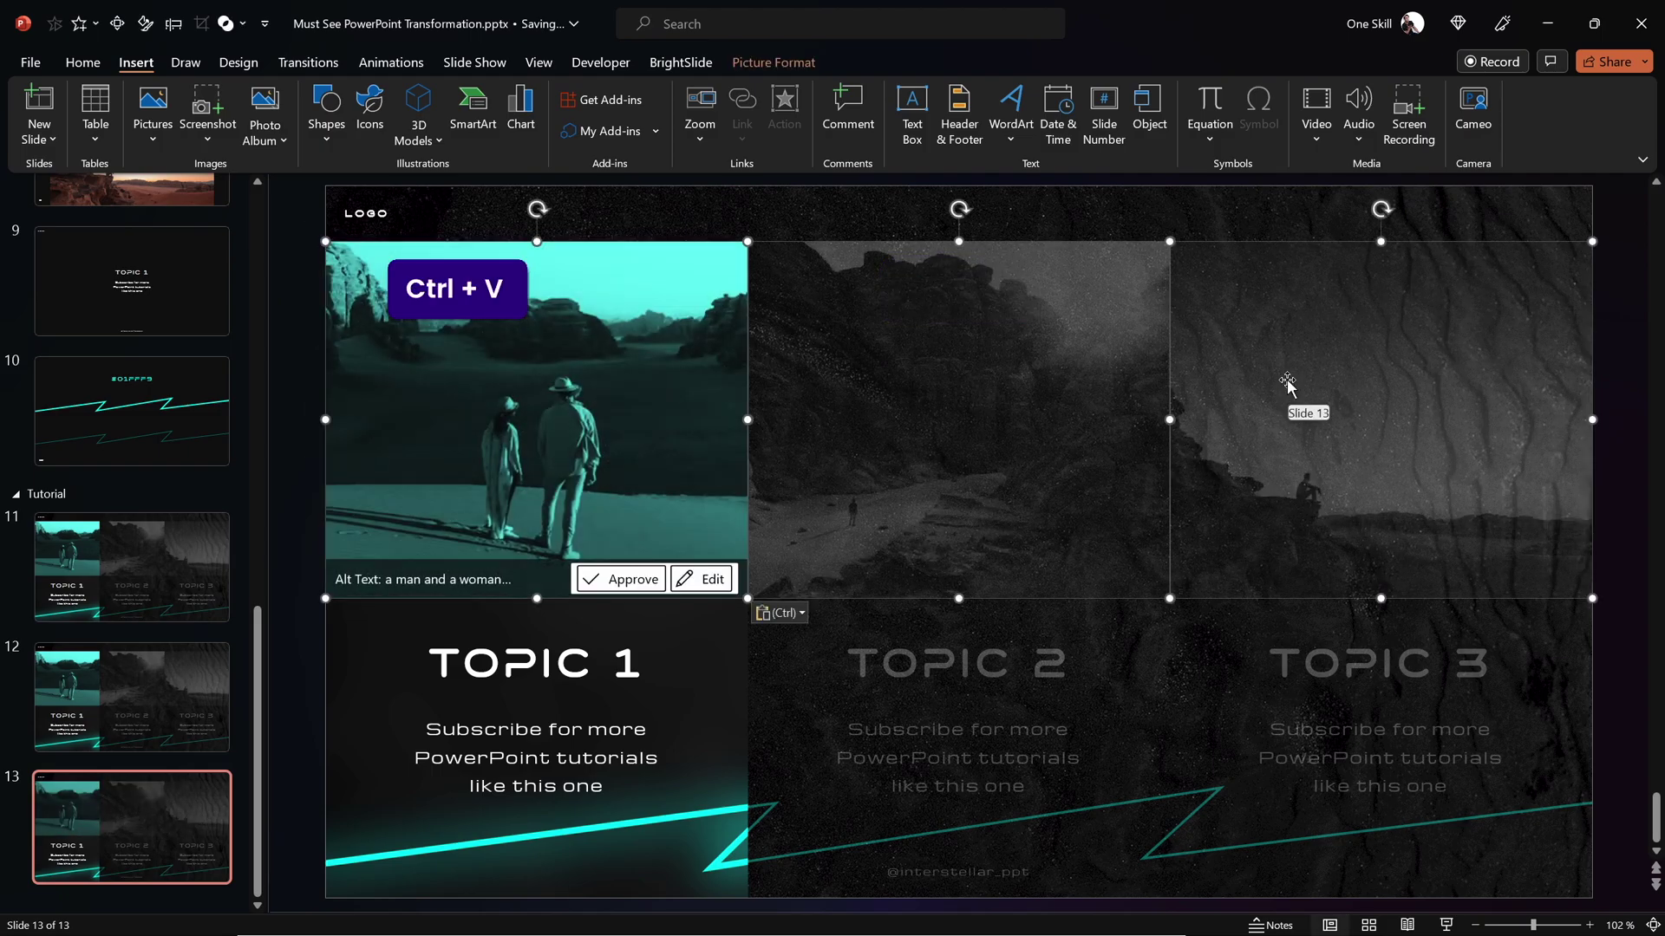
pyautogui.click(312, 437)
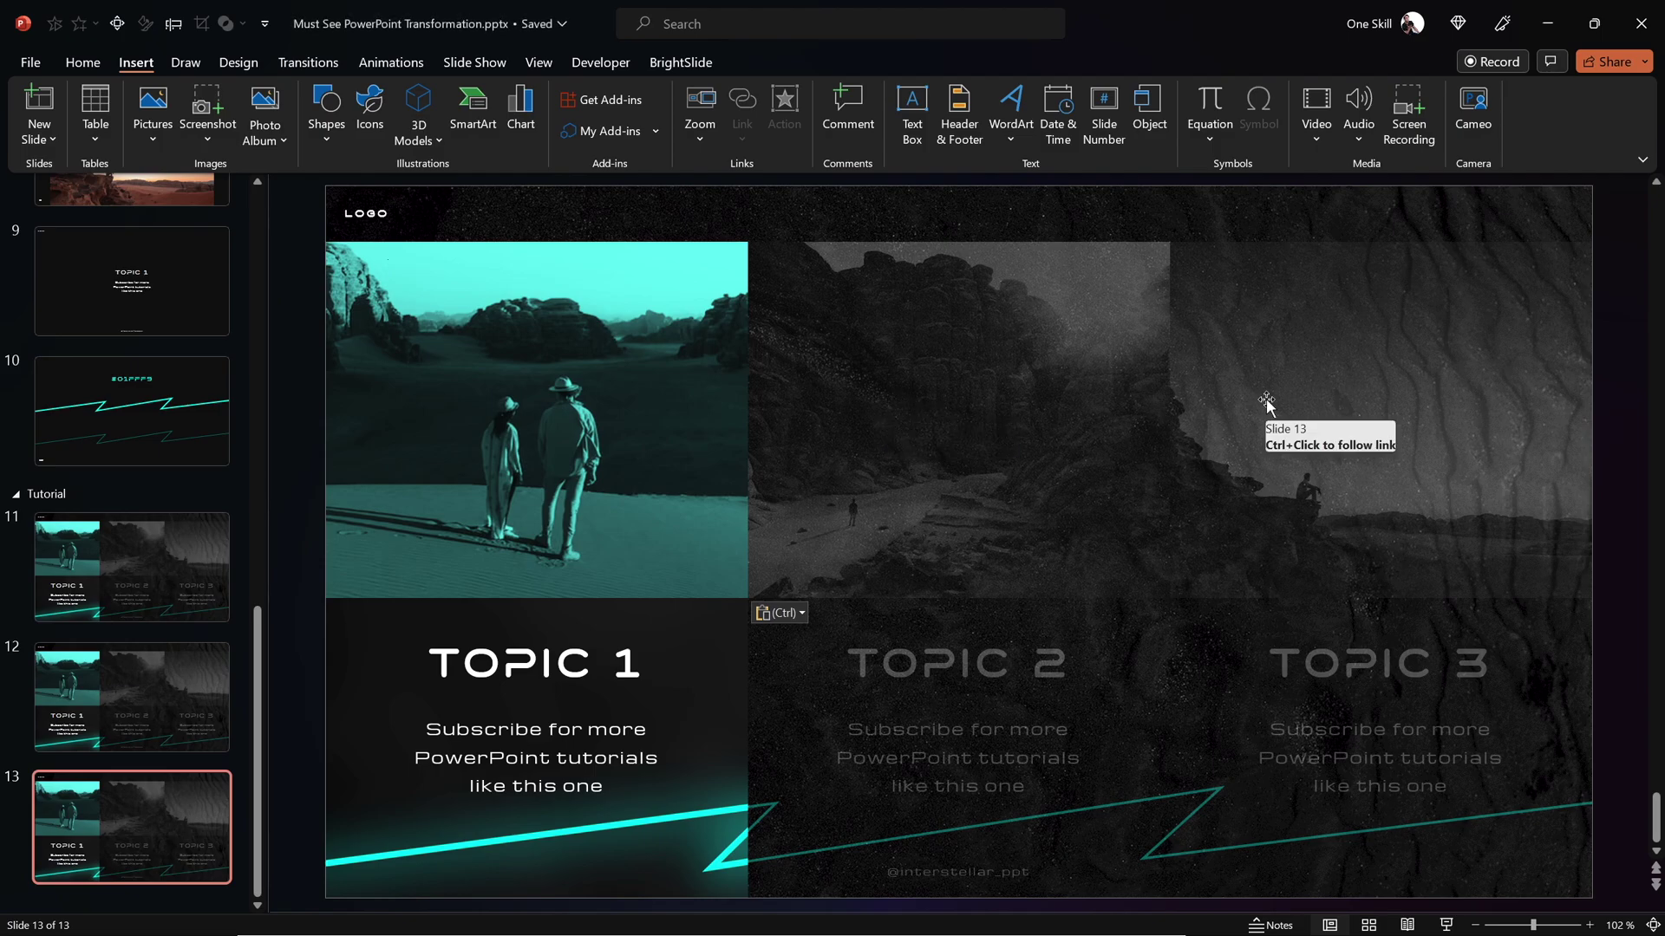
# Compare slide 12 against slide 11, then select slide 12's glowing panel under TOPIC 1.
pyautogui.click(141, 687)
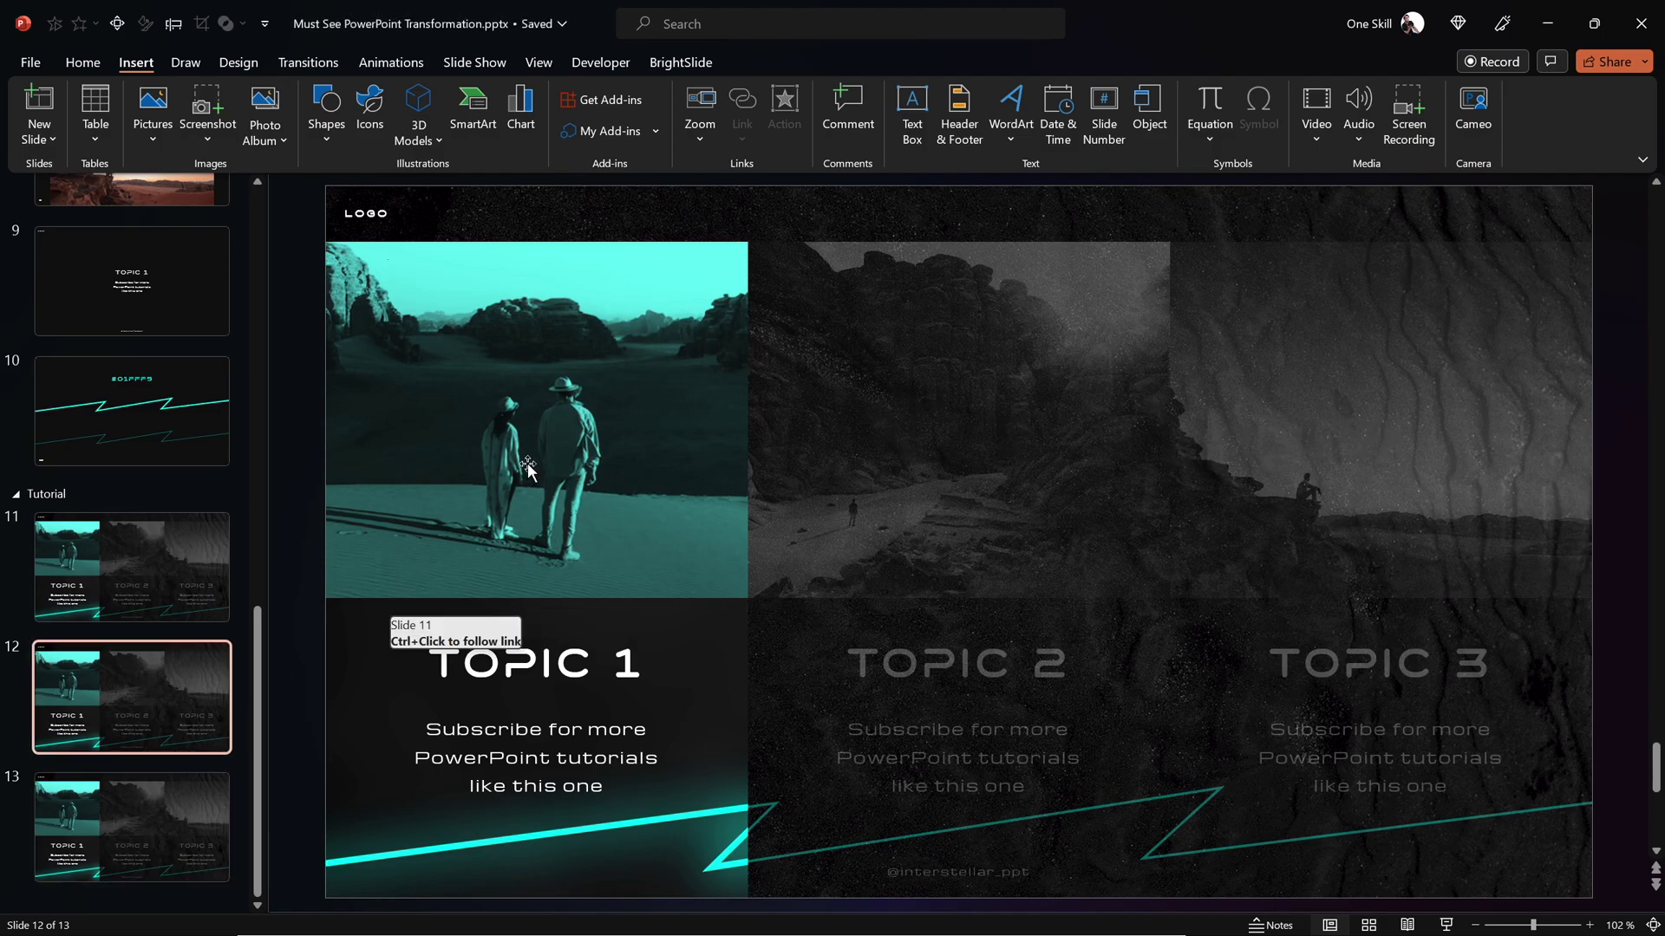
pyautogui.click(167, 561)
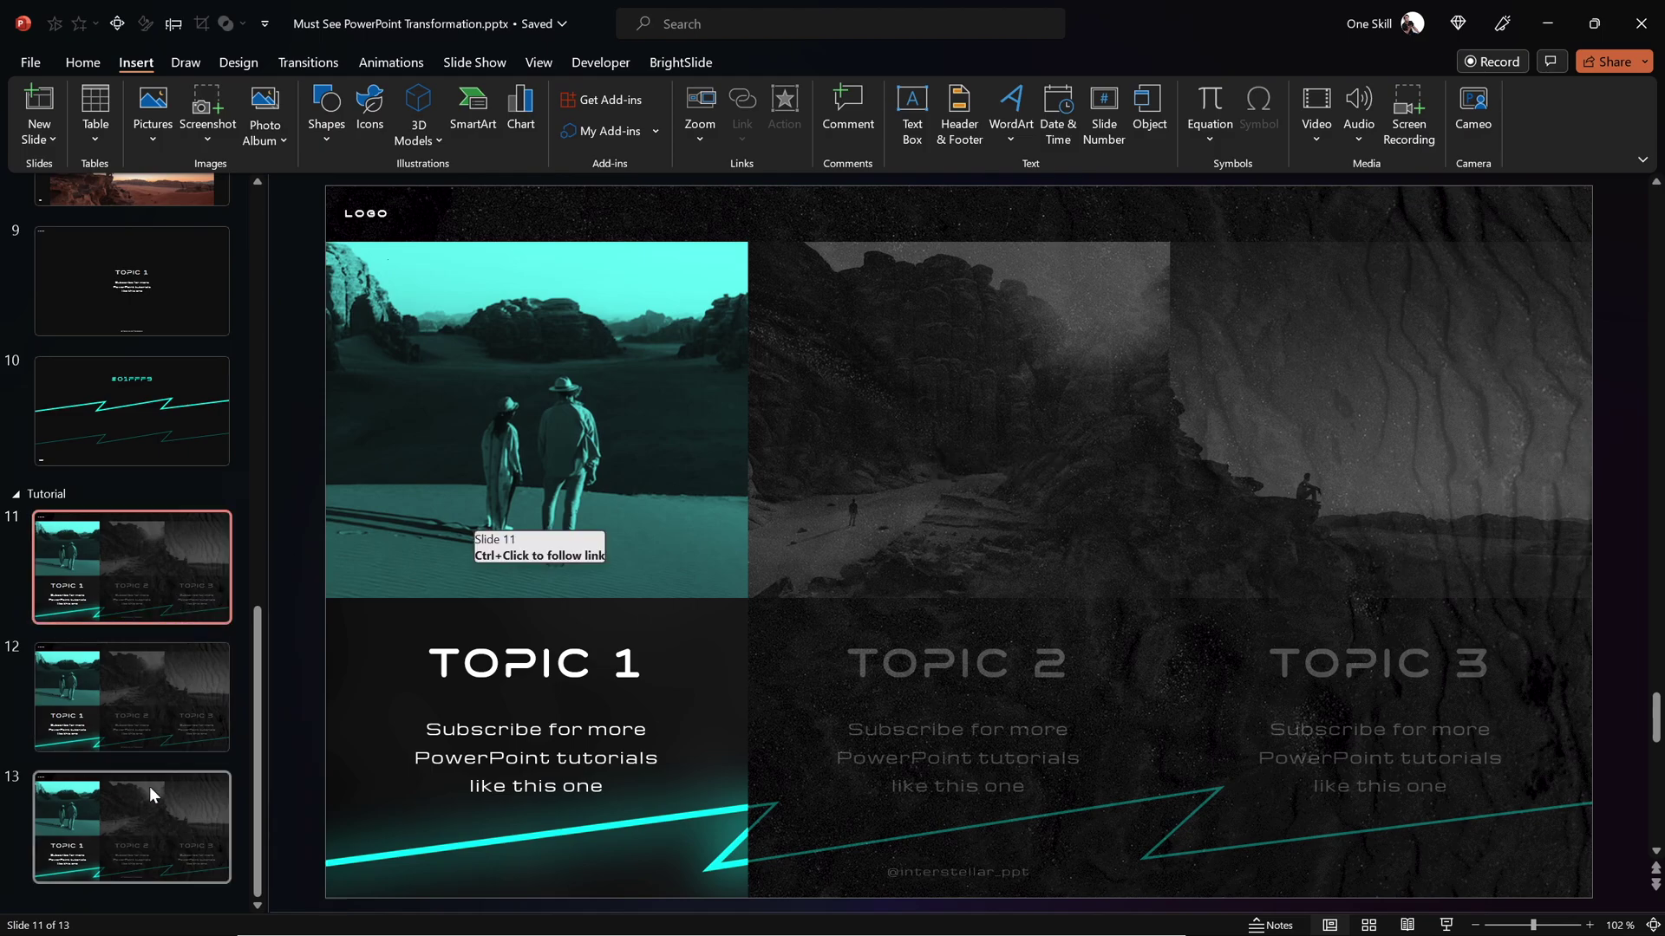
pyautogui.click(148, 695)
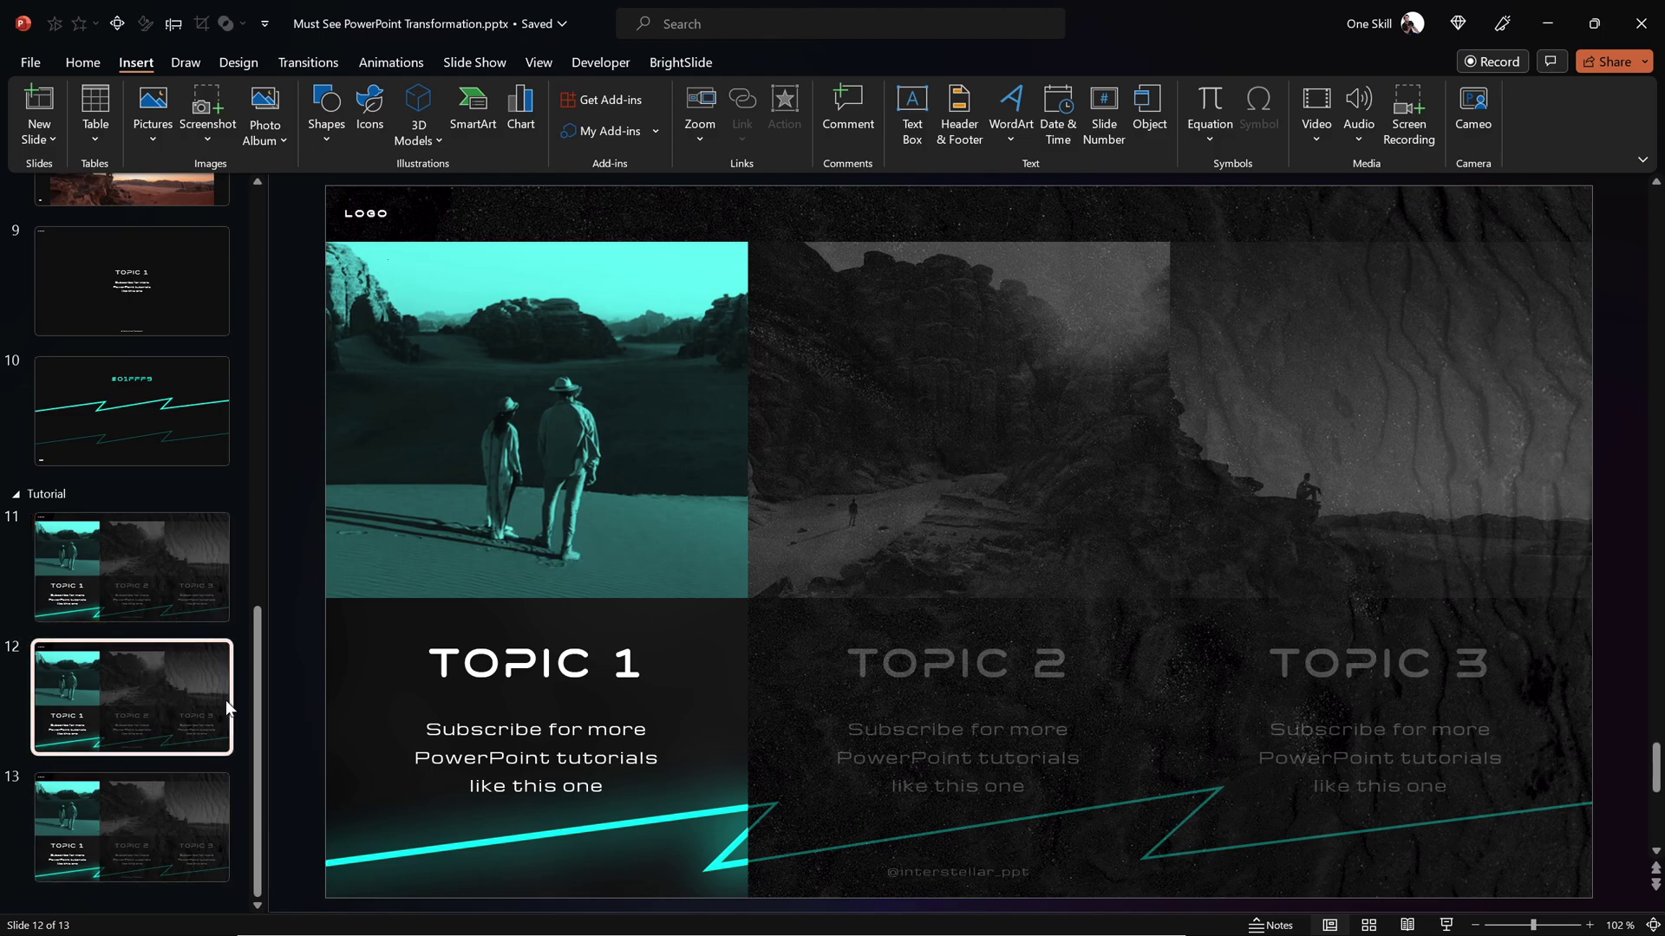
pyautogui.click(716, 643)
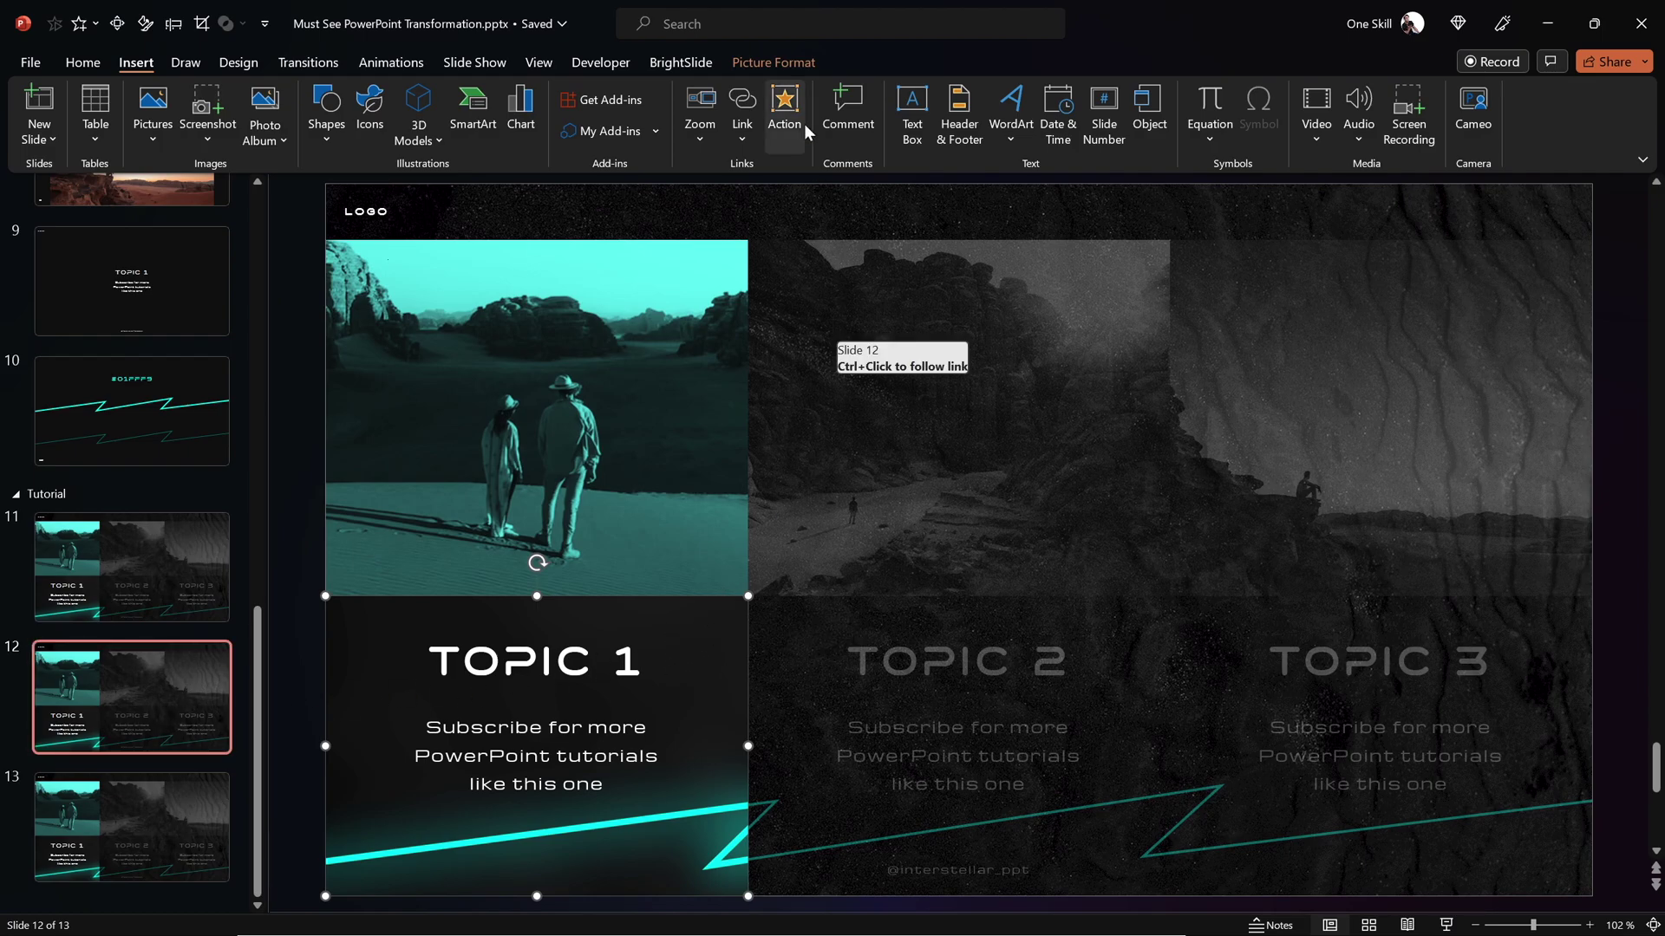
# Re-crop slide 12's glowing panel so it sits under the TOPIC 2 column.
pyautogui.click(774, 62)
pyautogui.click(1460, 103)
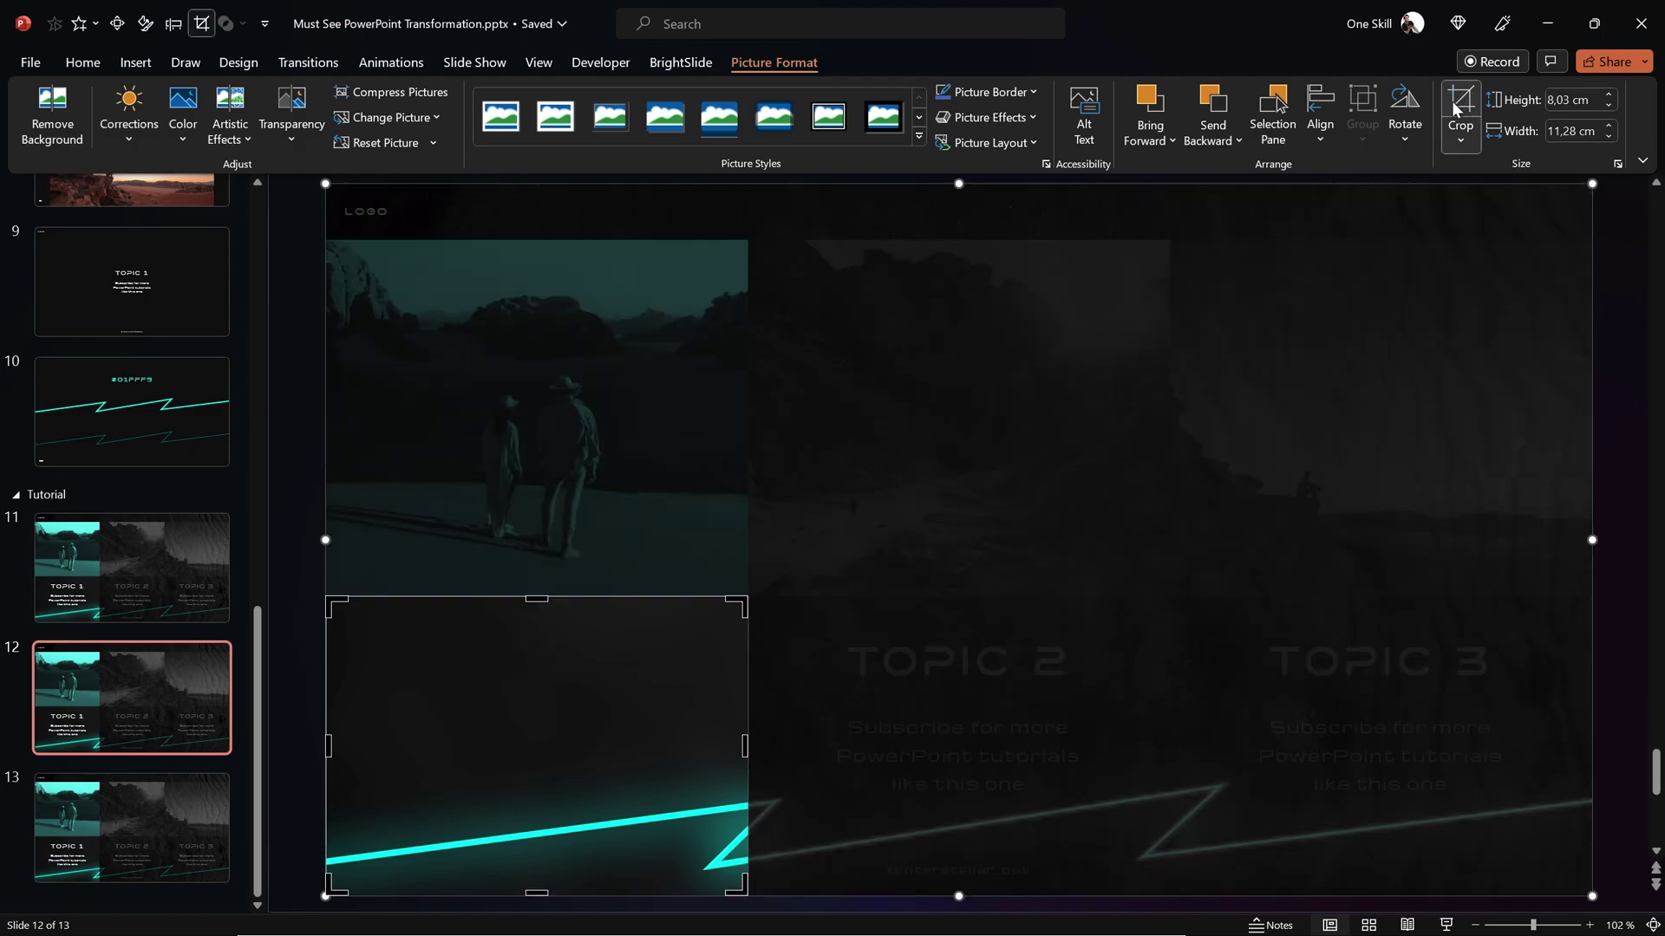
pyautogui.moveTo(747, 748); pyautogui.dragTo(1170, 747)
pyautogui.moveTo(328, 748); pyautogui.dragTo(754, 740)
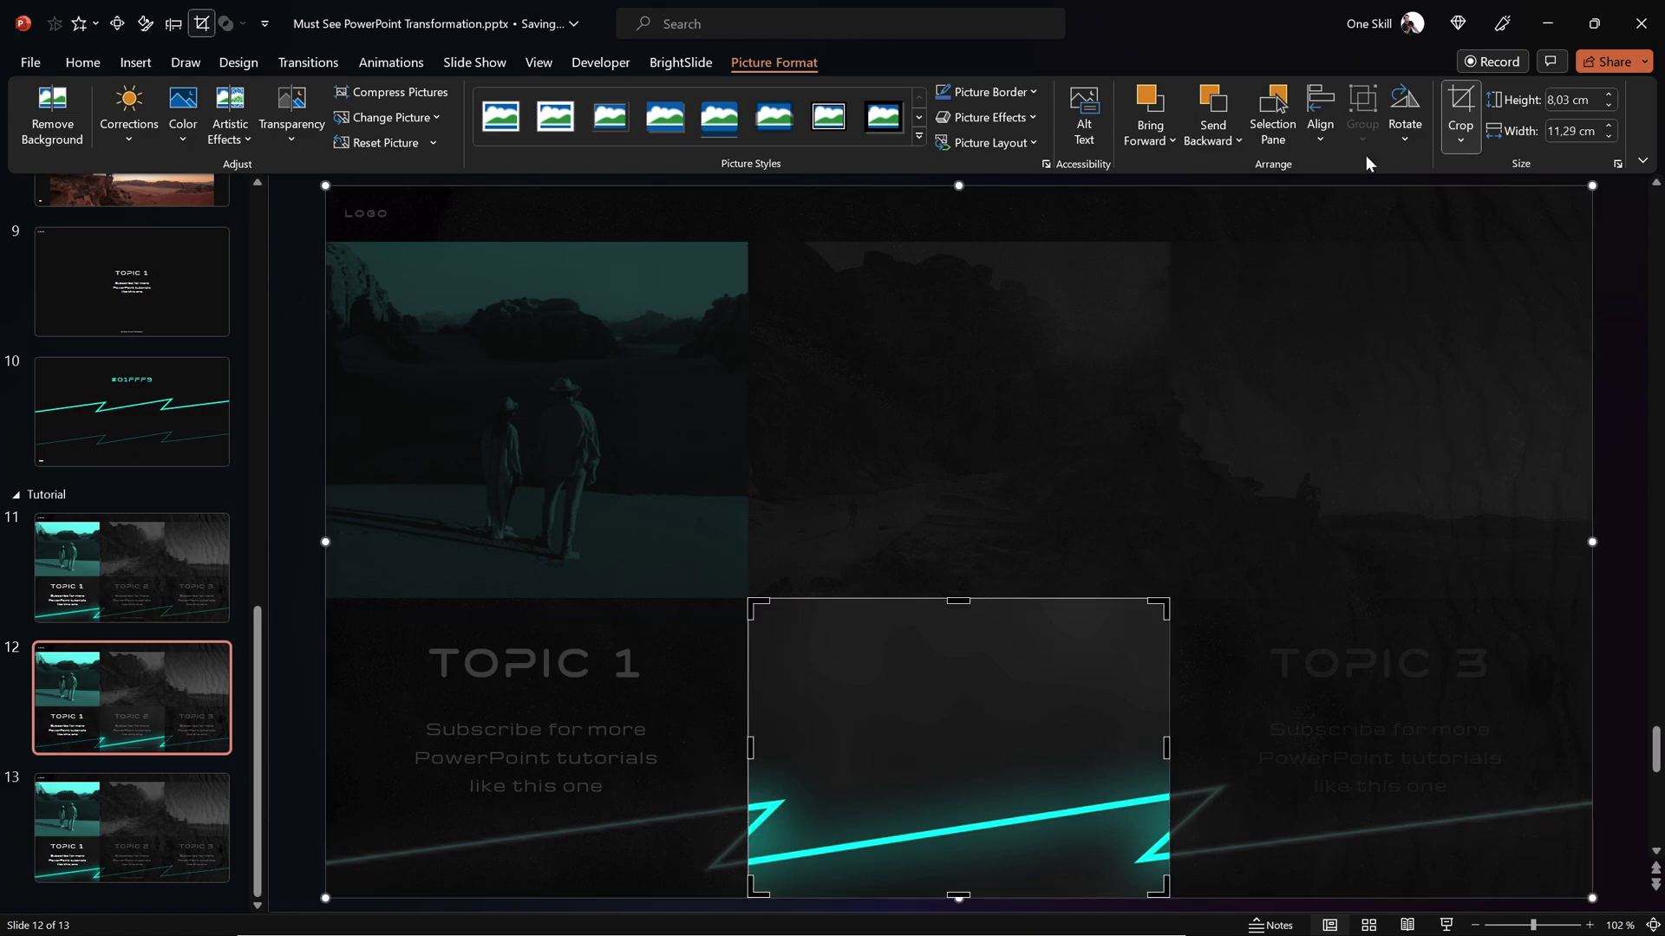
pyautogui.click(1465, 102)
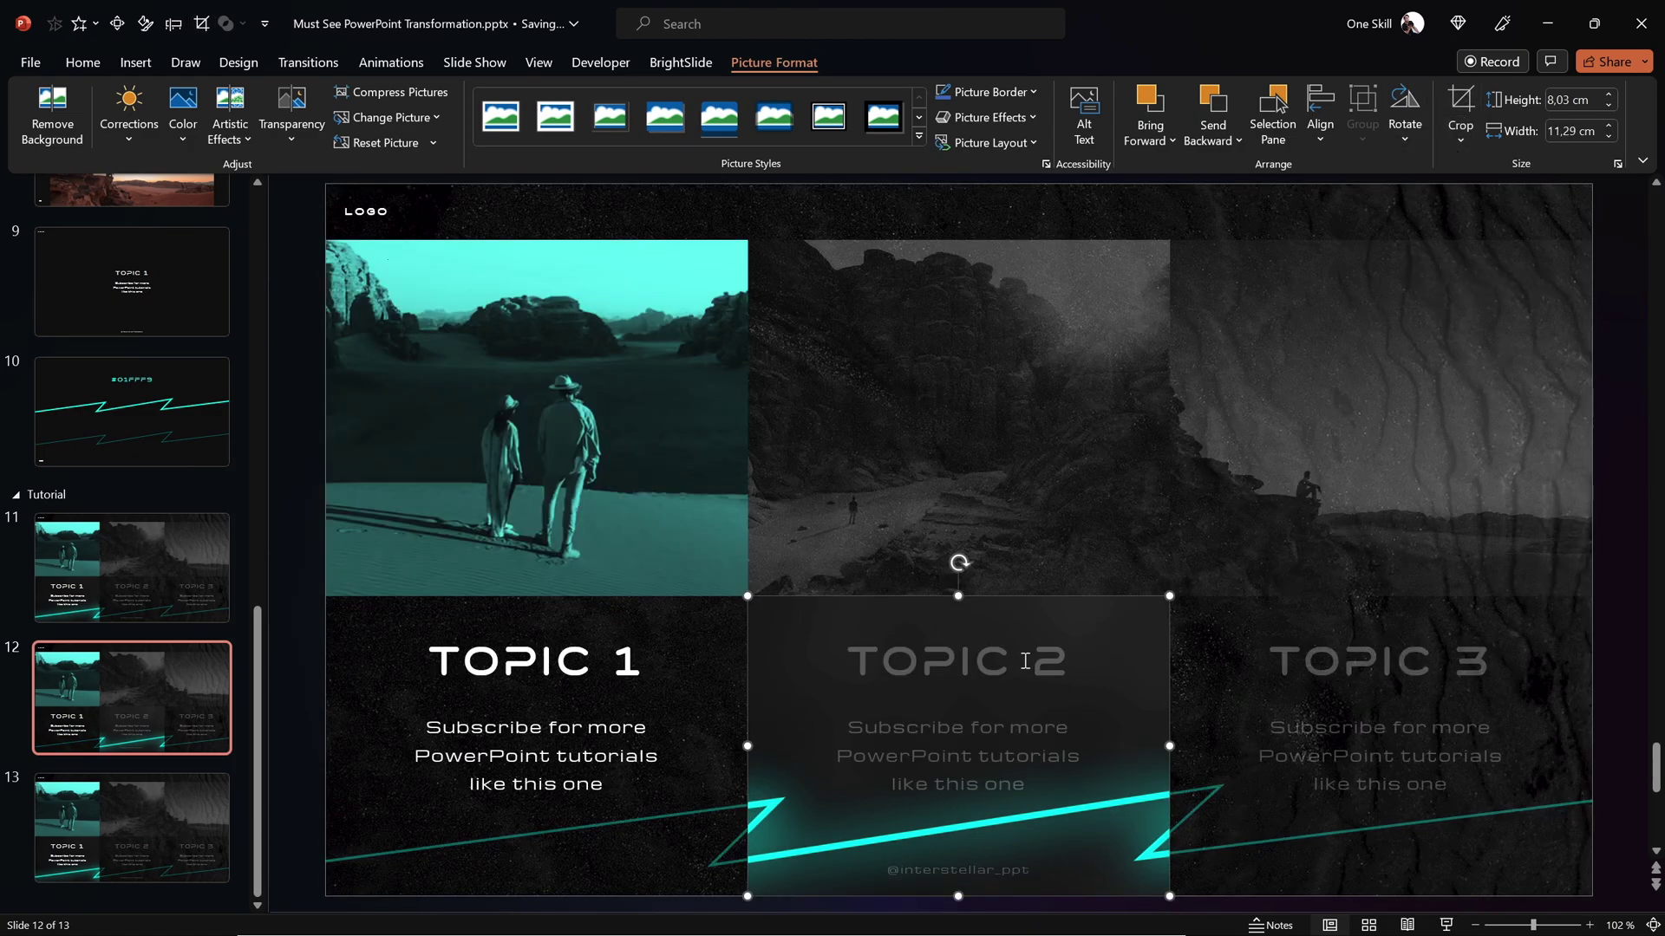
# Make the TOPIC 2 text and the handle text below it white.
pyautogui.click(1032, 663)
pyautogui.click(1130, 691)
pyautogui.keyDown('shift'); pyautogui.click(995, 871); pyautogui.keyUp('shift')
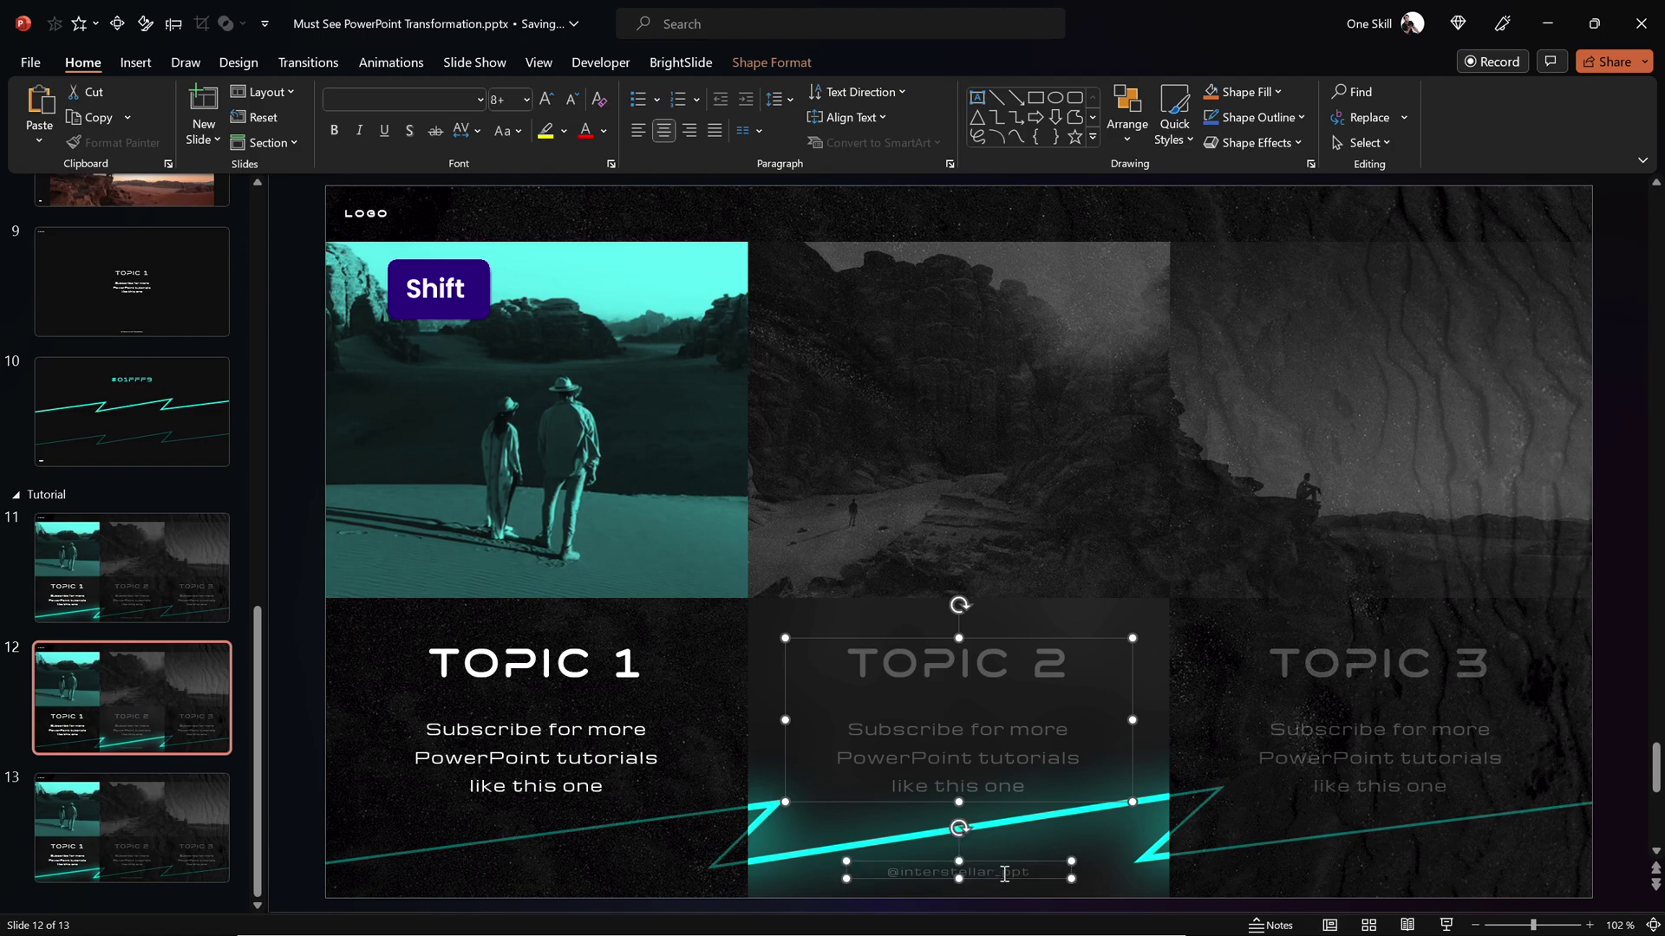
pyautogui.click(604, 131)
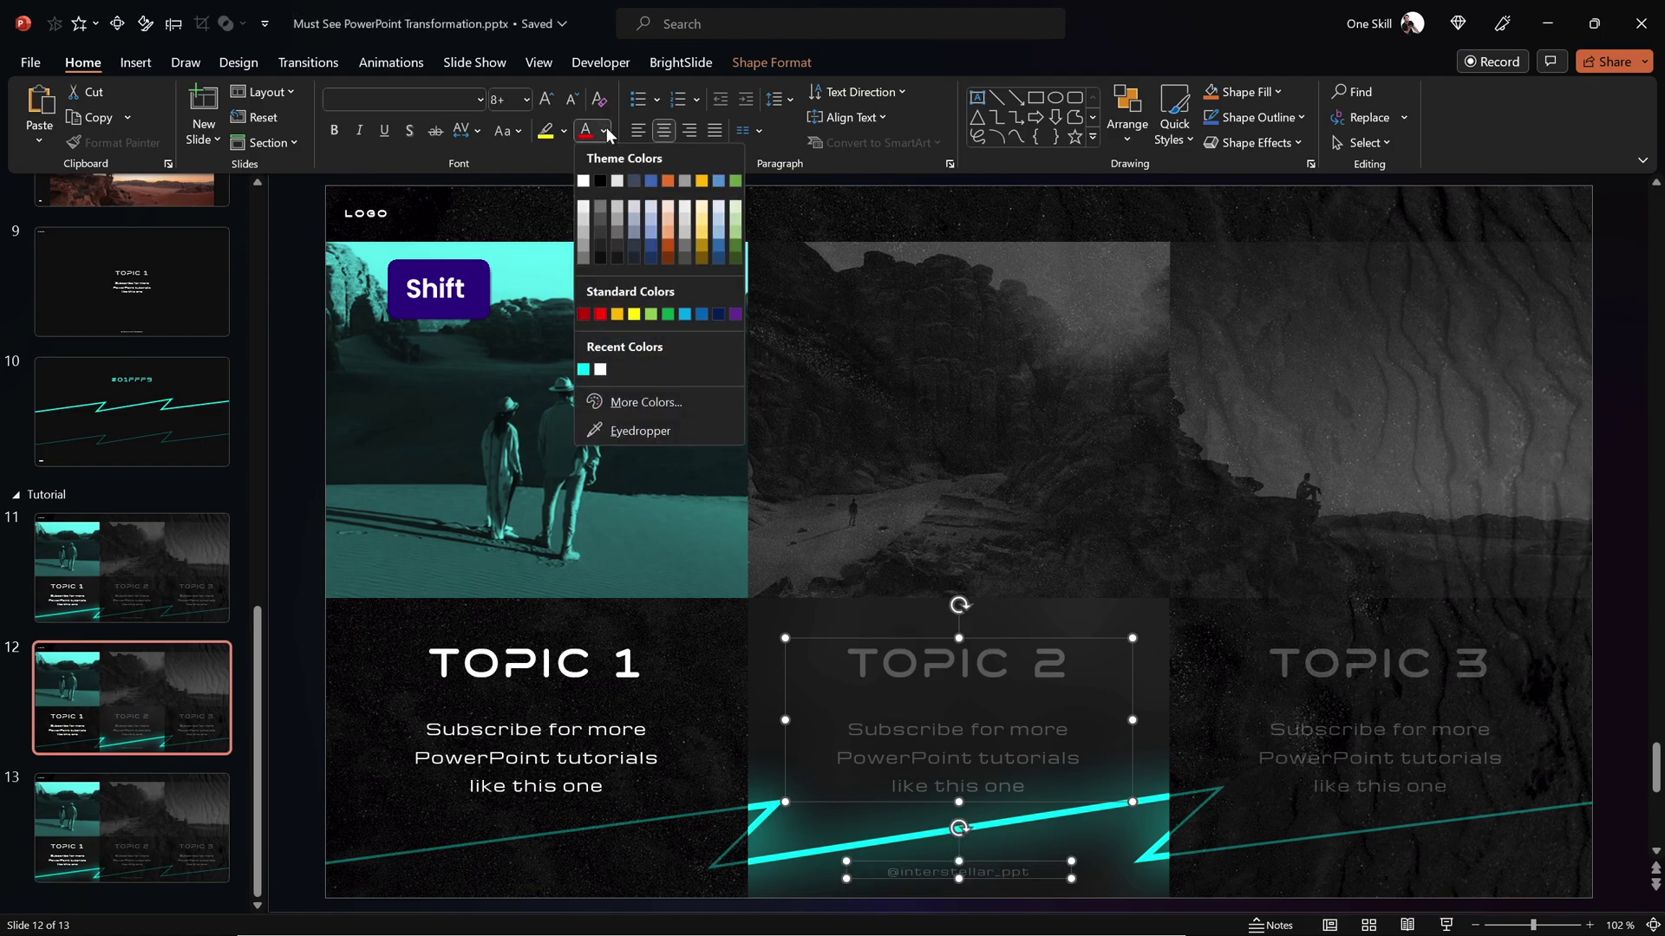
pyautogui.click(590, 180)
# Set the TOPIC 1 text box's text transparency to 70%.
pyautogui.click(604, 673)
pyautogui.click(708, 661)
pyautogui.hotkey('alt', '4')
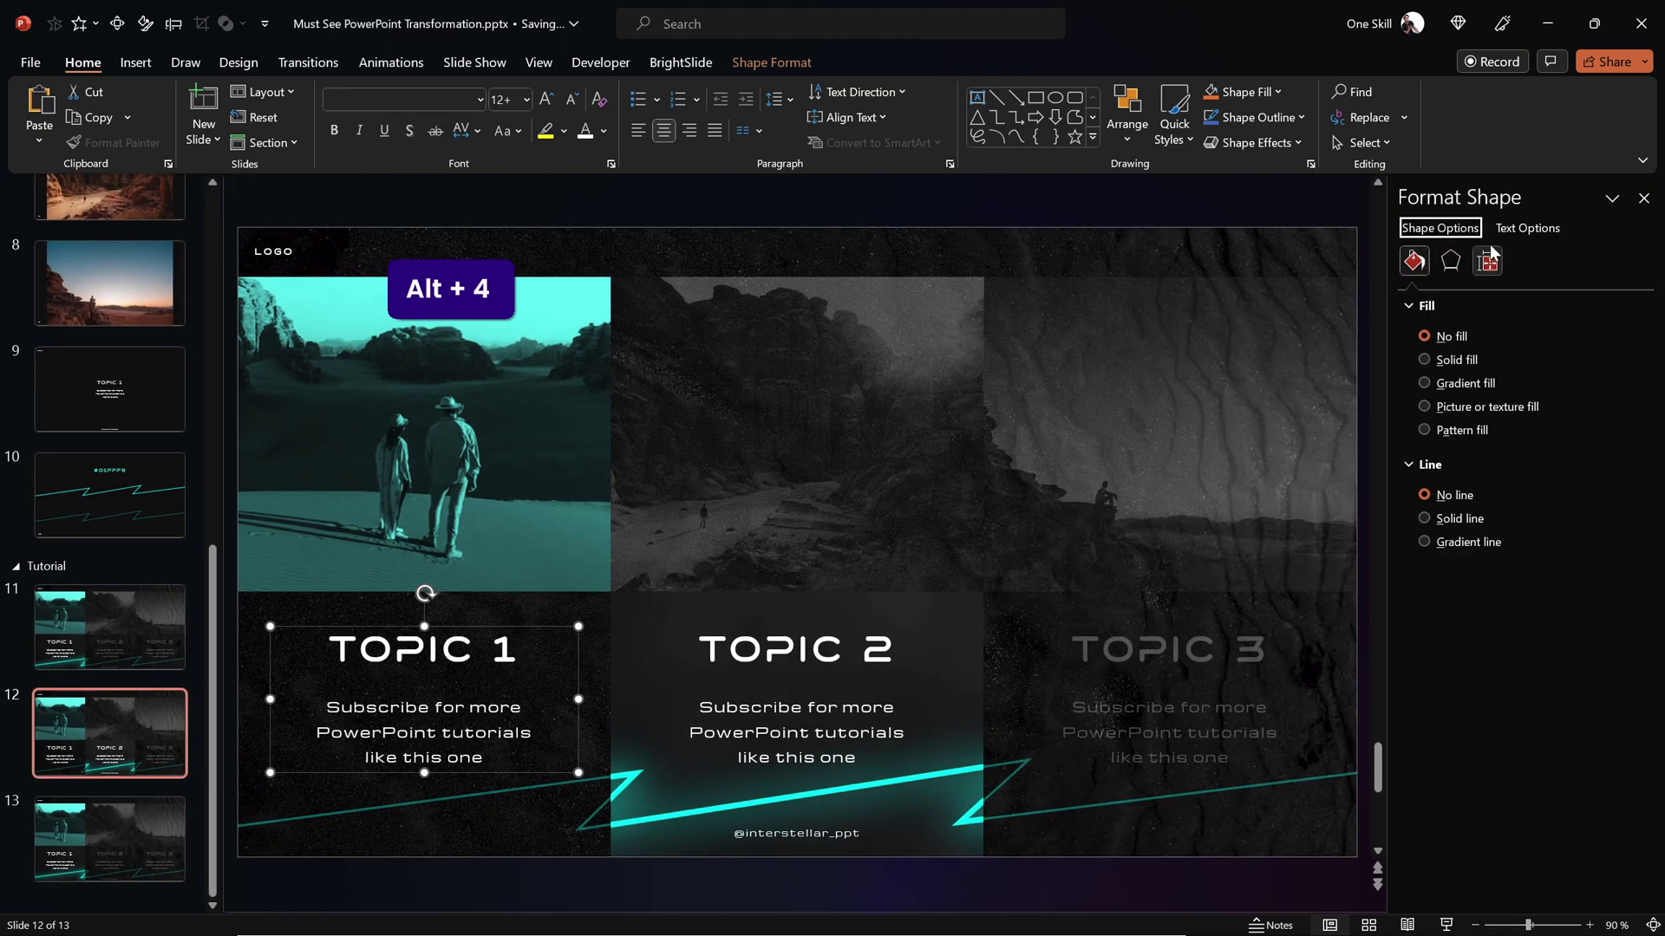
pyautogui.click(1527, 228)
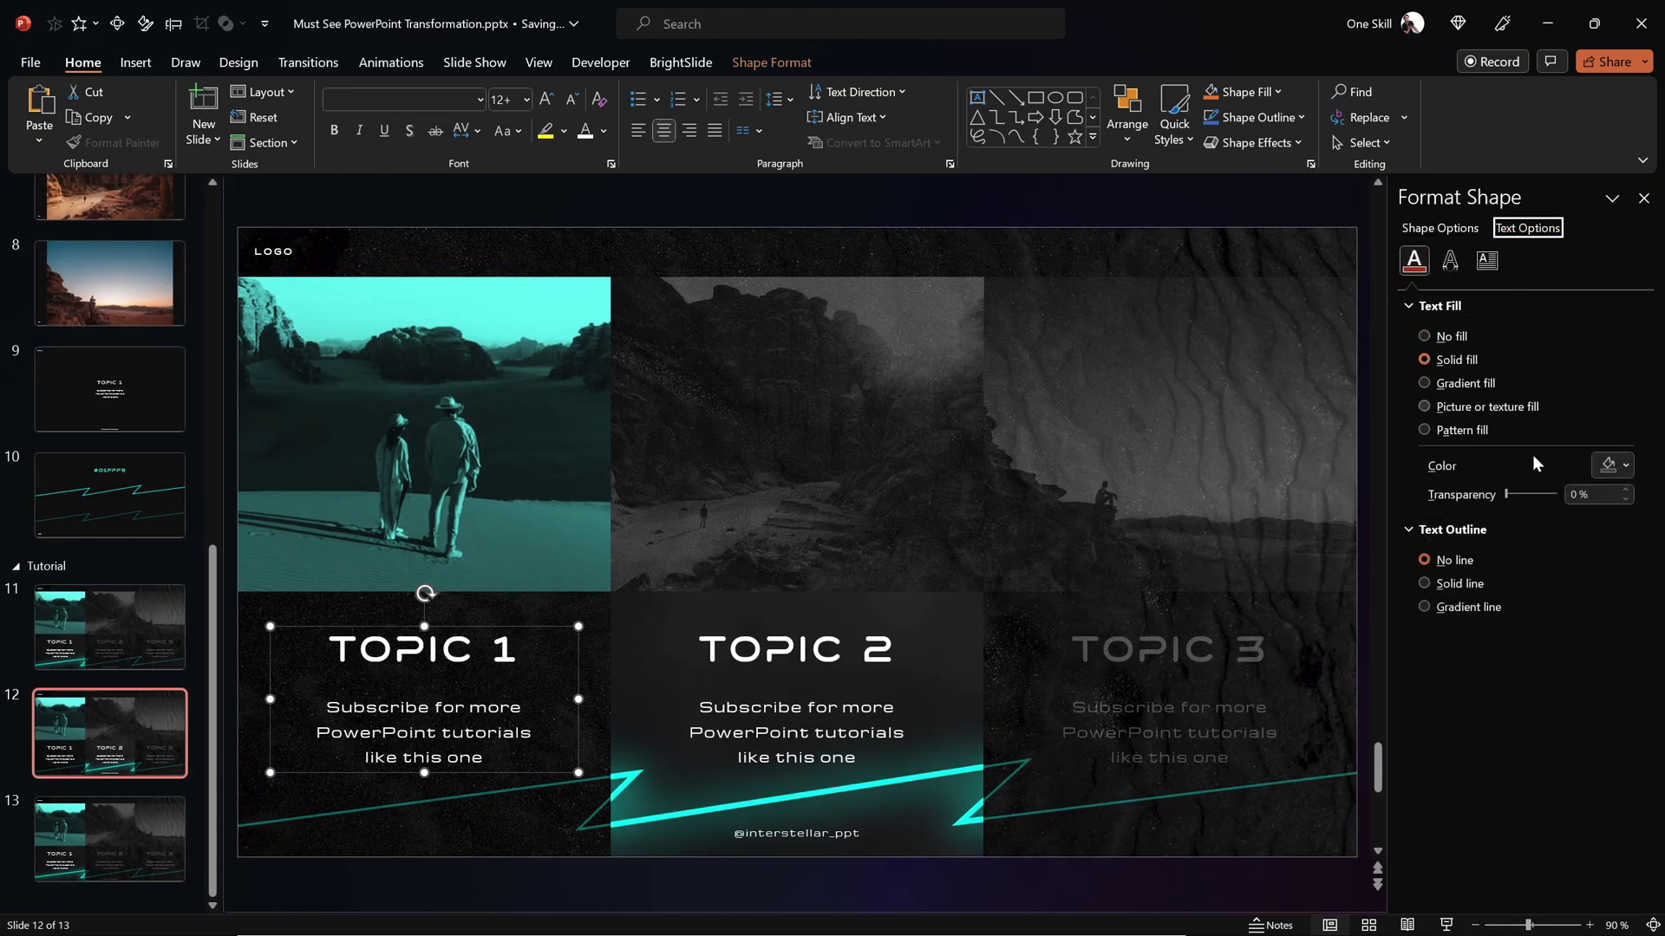
pyautogui.write('70')
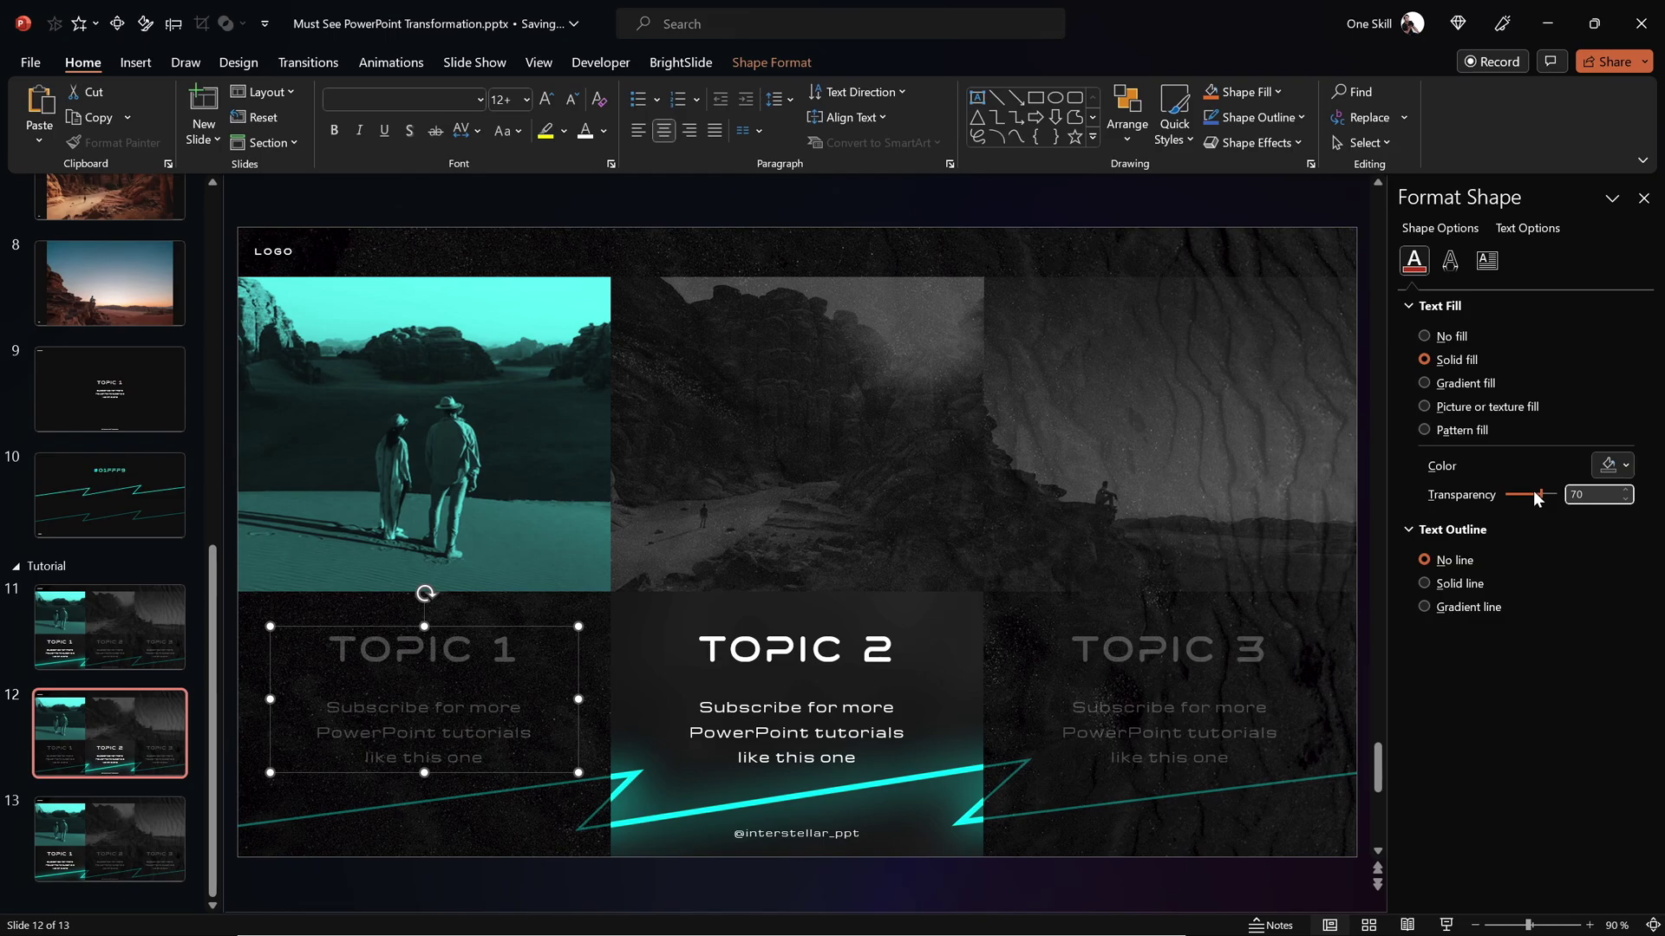
# Copy the teal photo's formatting onto slide 12's middle TOPIC 2 photo.
pyautogui.click(488, 400)
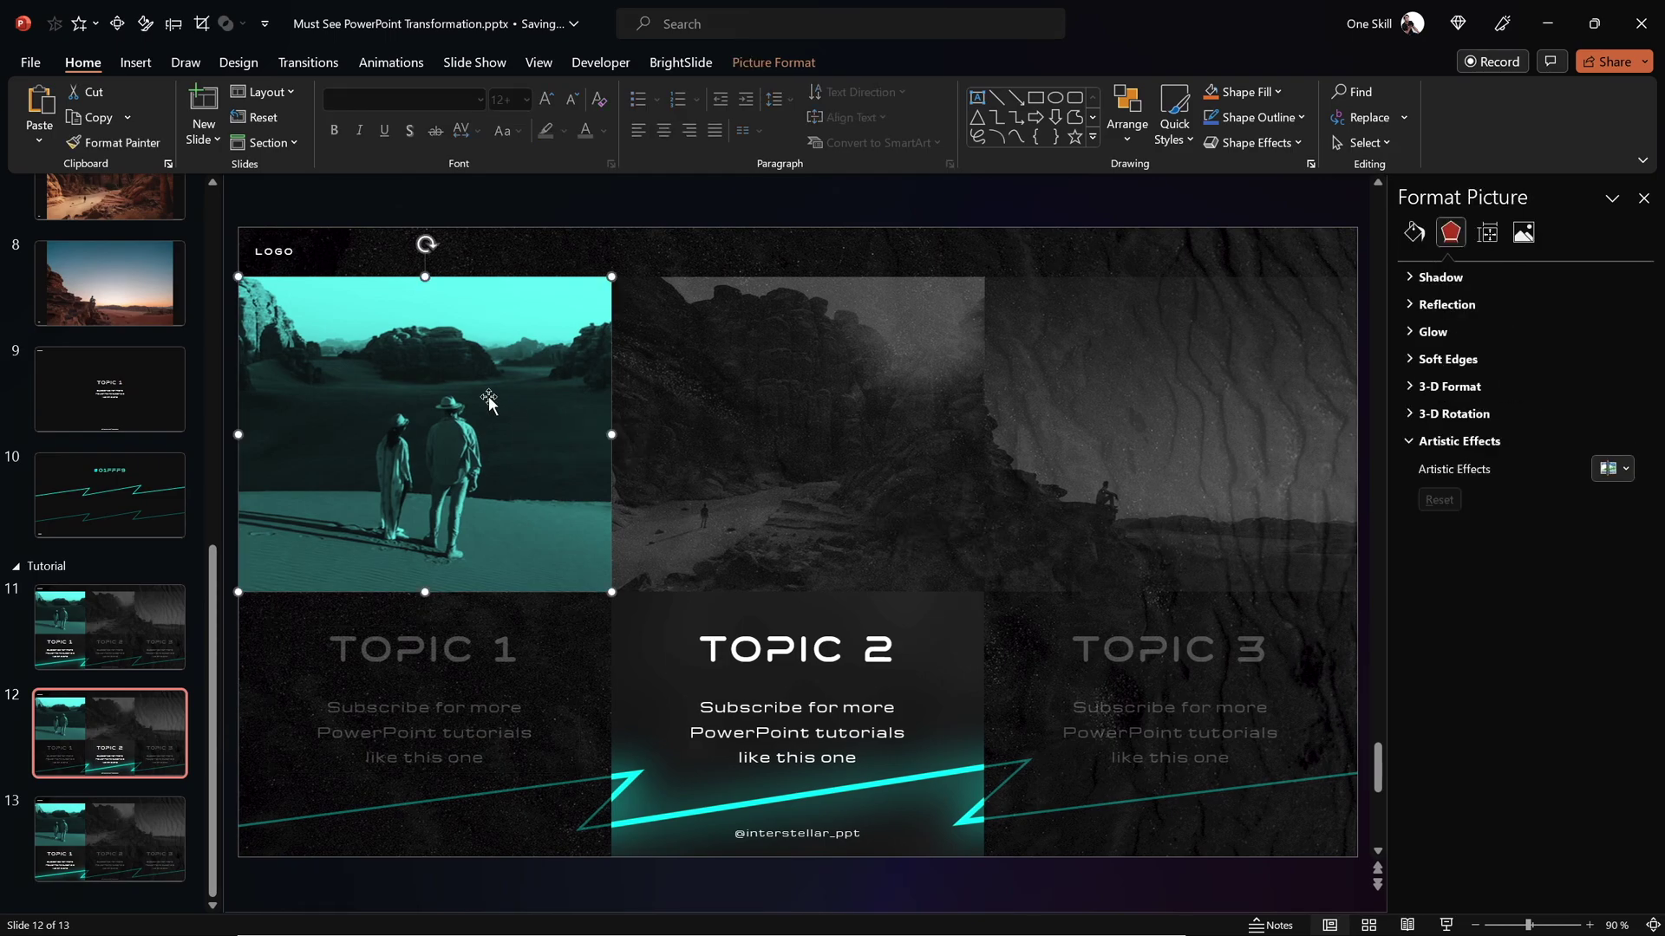
pyautogui.hotkey('ctrl', 'shift', 'c')
pyautogui.click(795, 412)
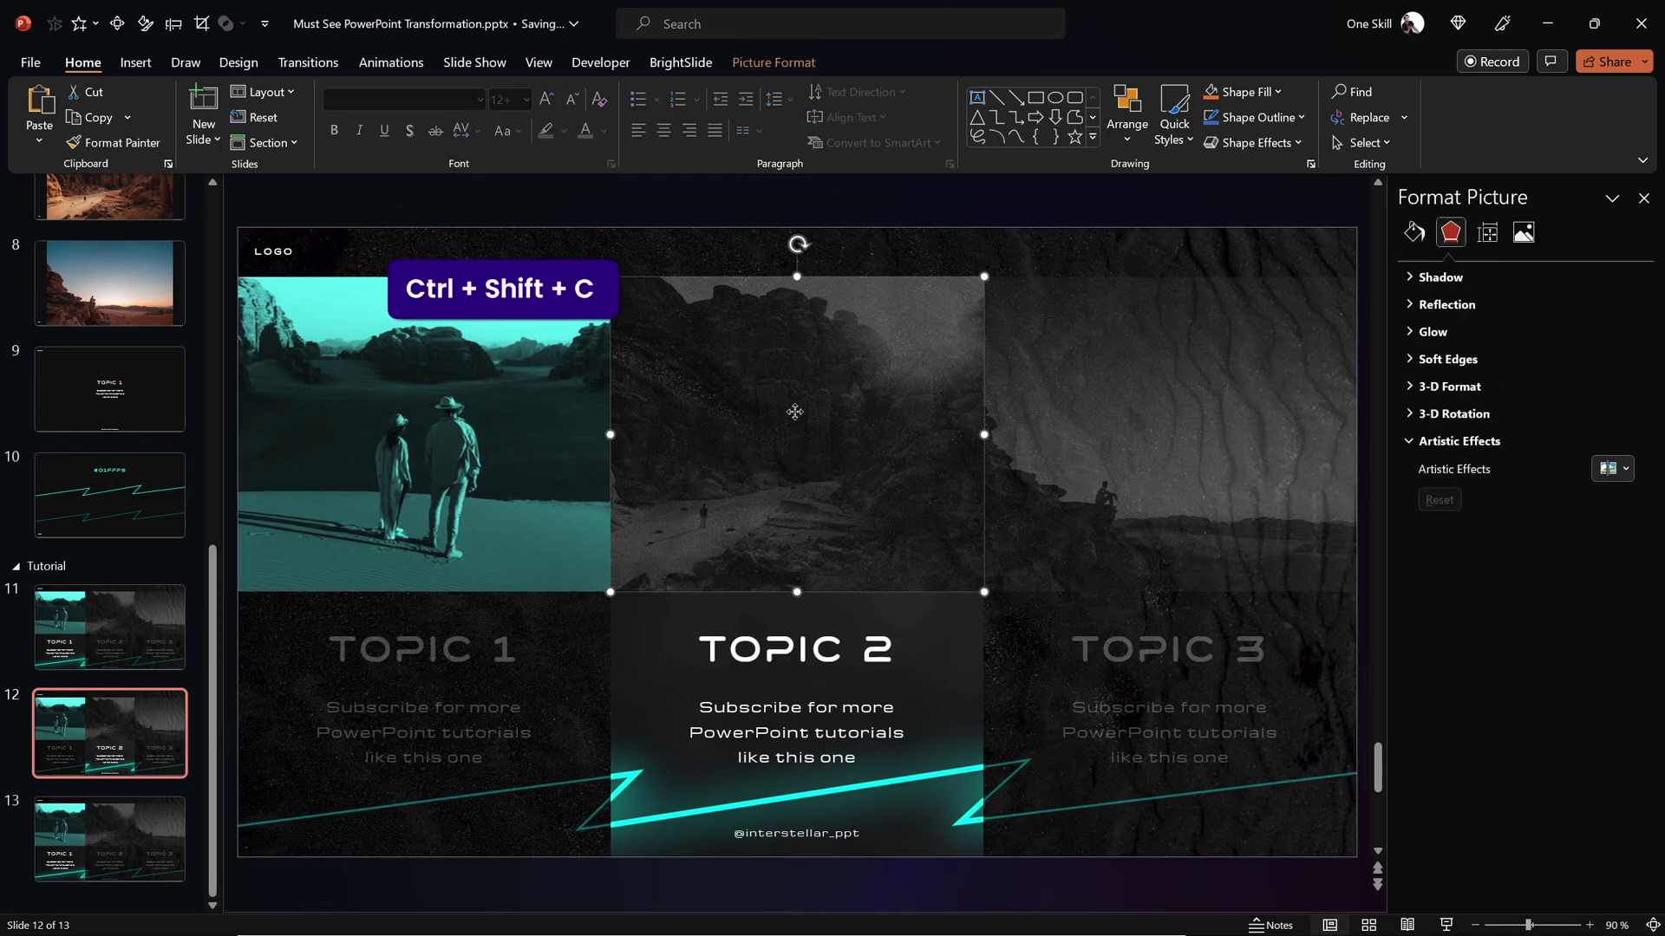
pyautogui.hotkey('ctrl', 'shift', 'v')
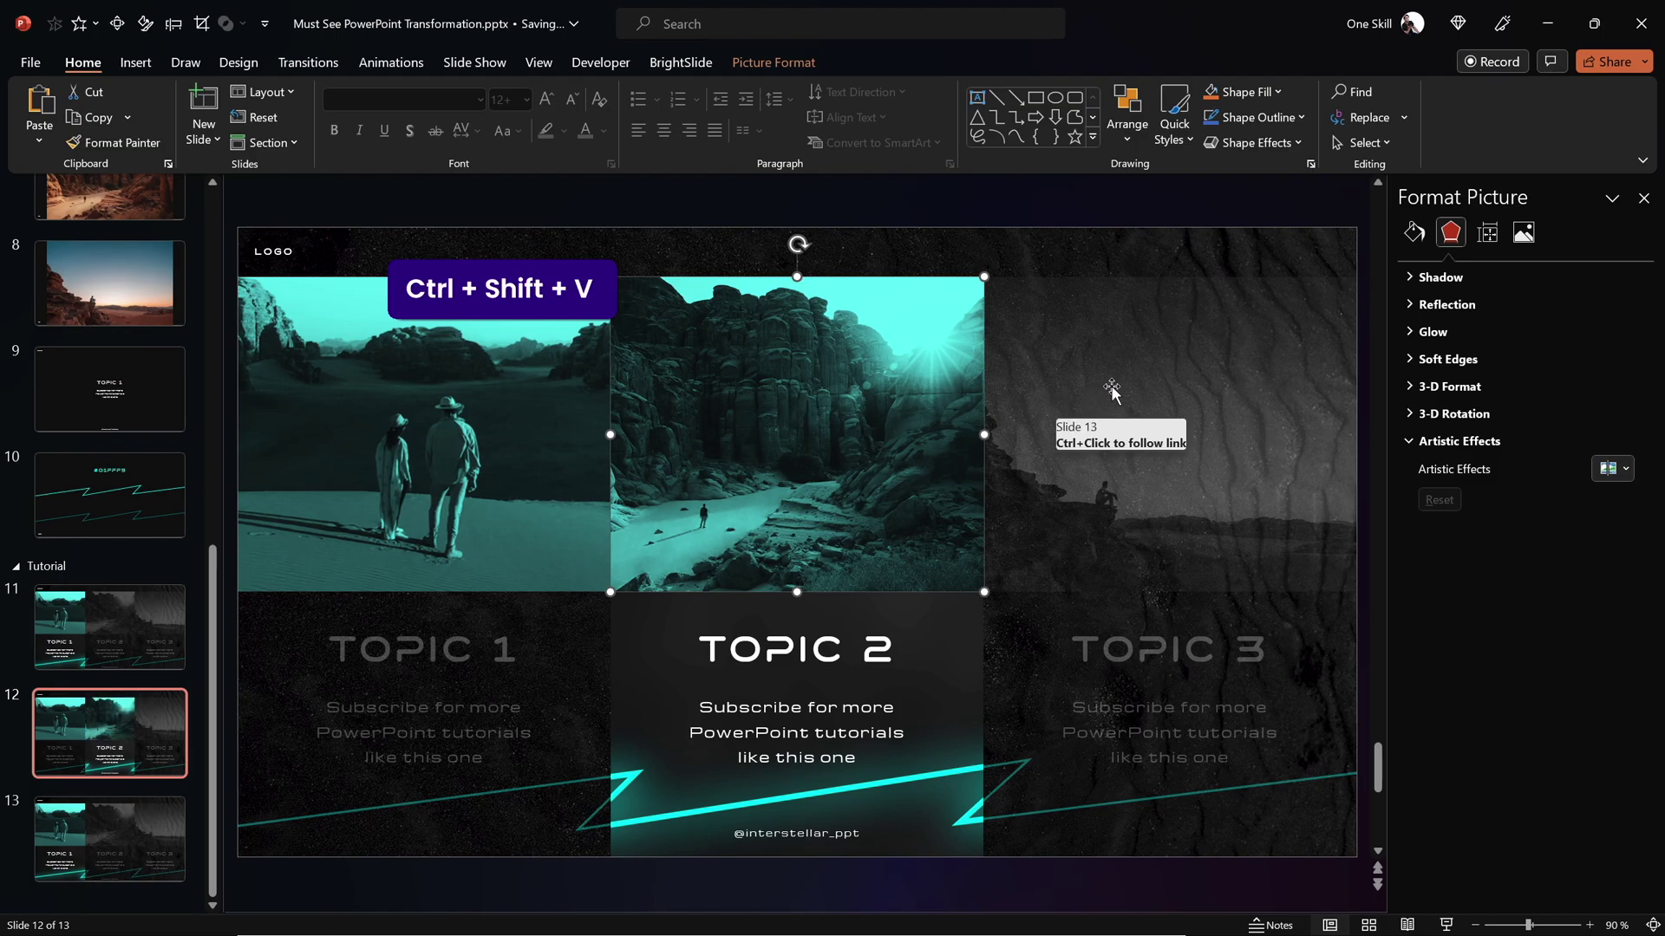
# Copy the grey photo's formatting onto the left TOPIC 1 photo.
pyautogui.click(1112, 390)
pyautogui.hotkey('ctrl', 'shift', 'c')
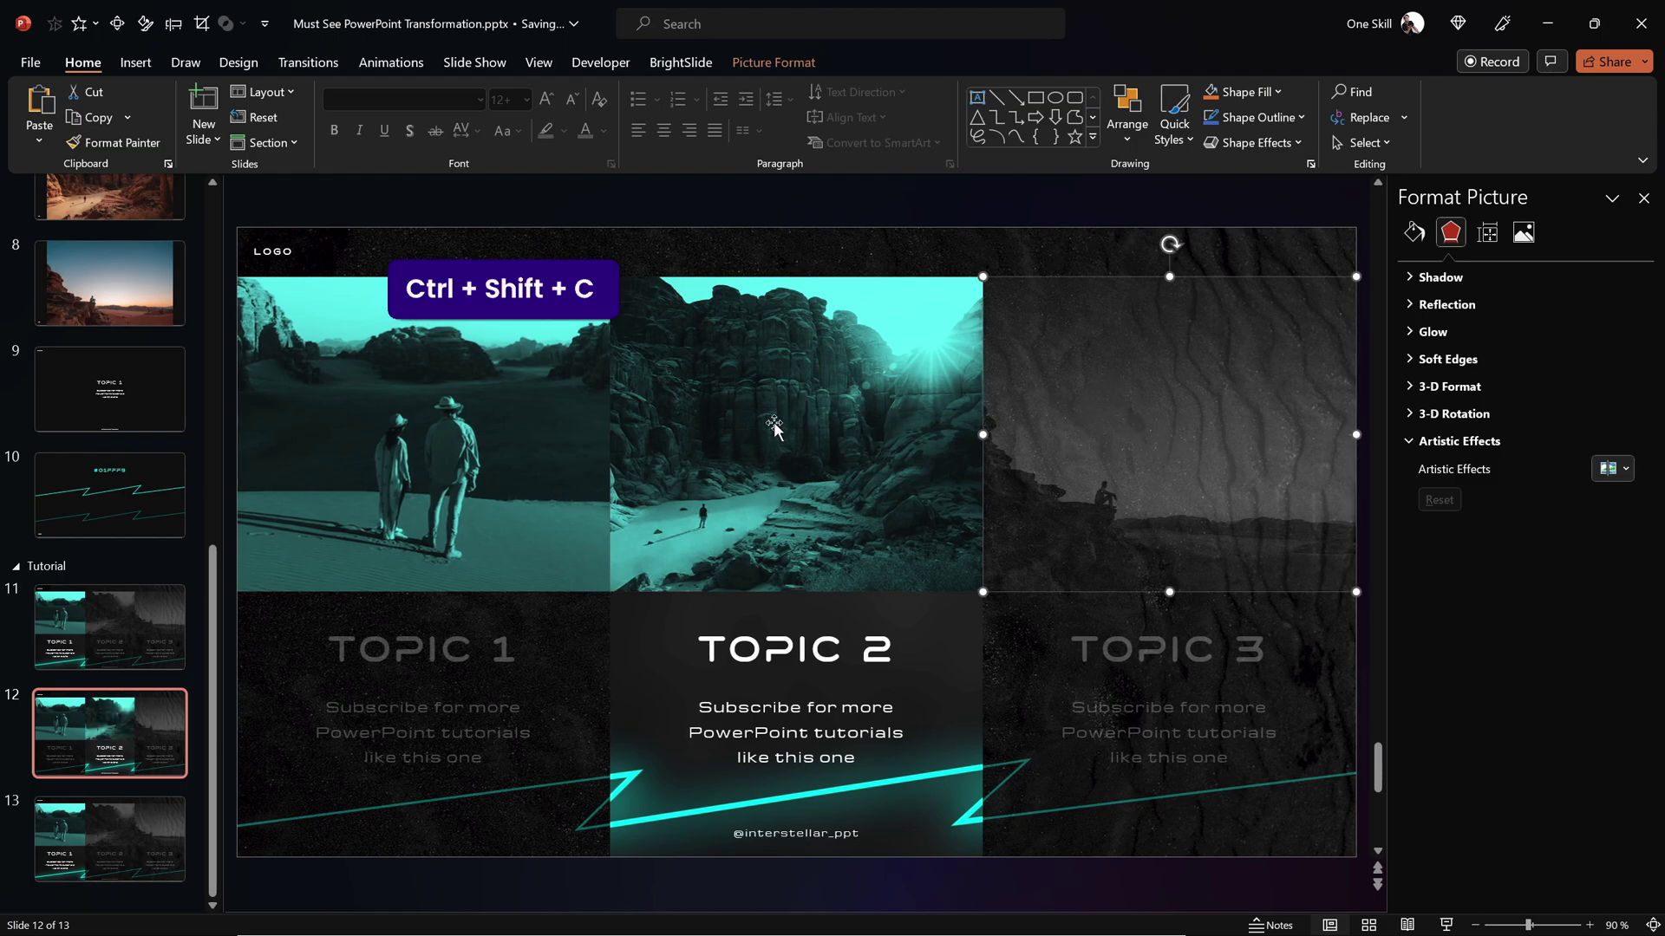
pyautogui.click(472, 442)
pyautogui.hotkey('ctrl', 'shift', 'v')
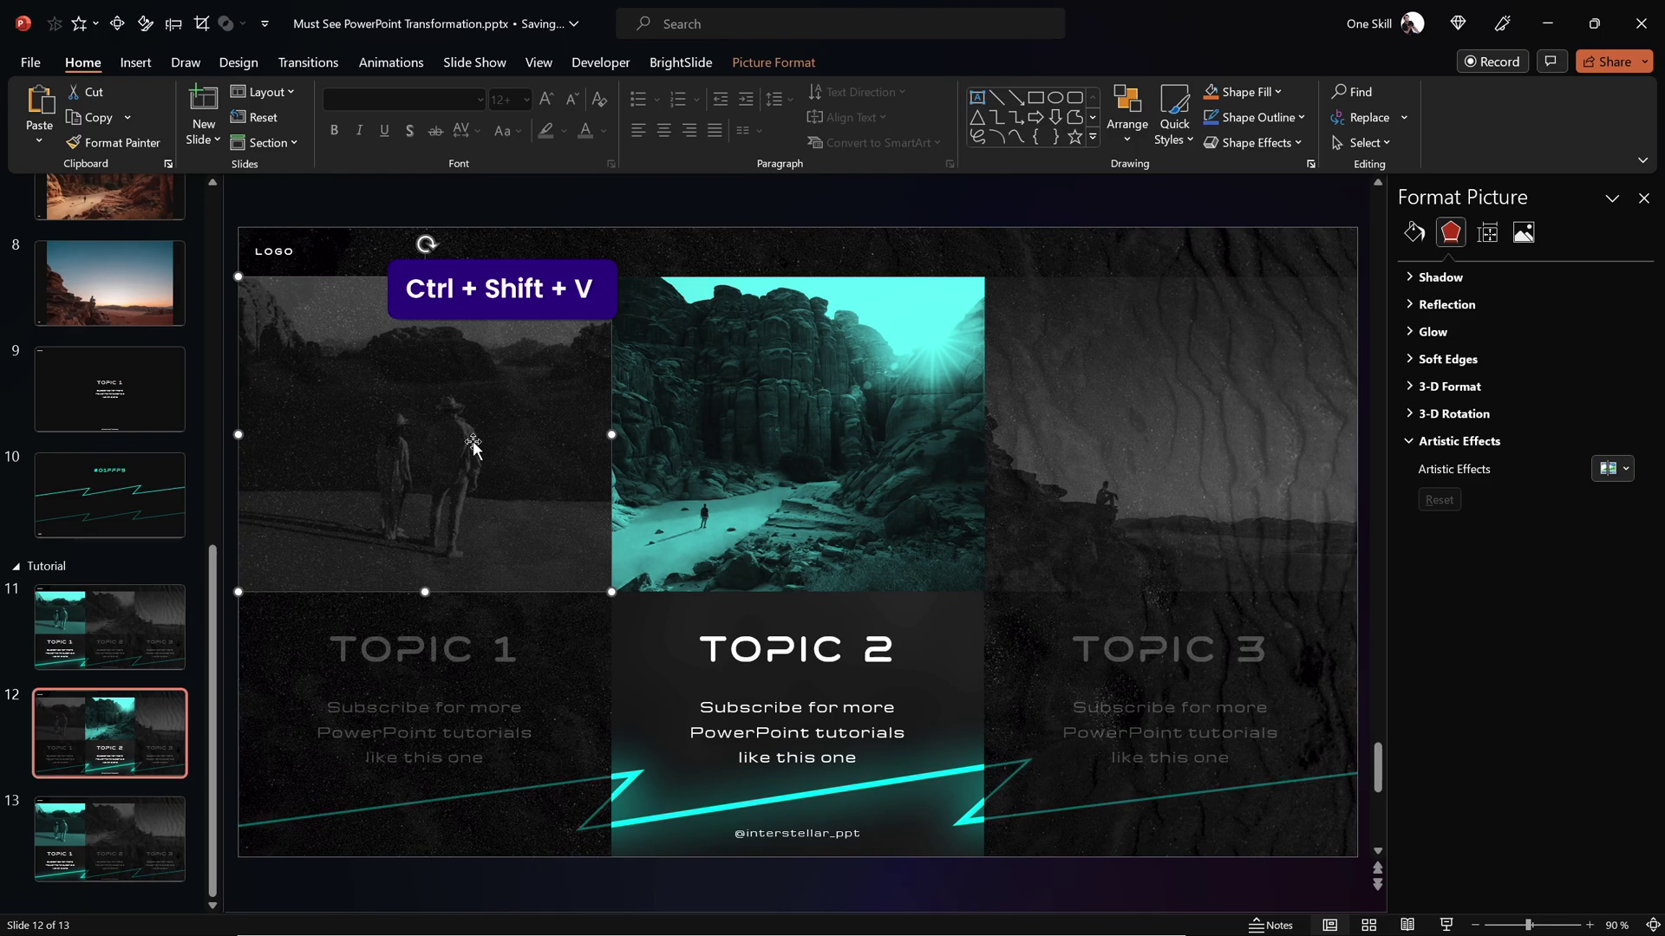
pyautogui.click(564, 208)
pyautogui.click(491, 374)
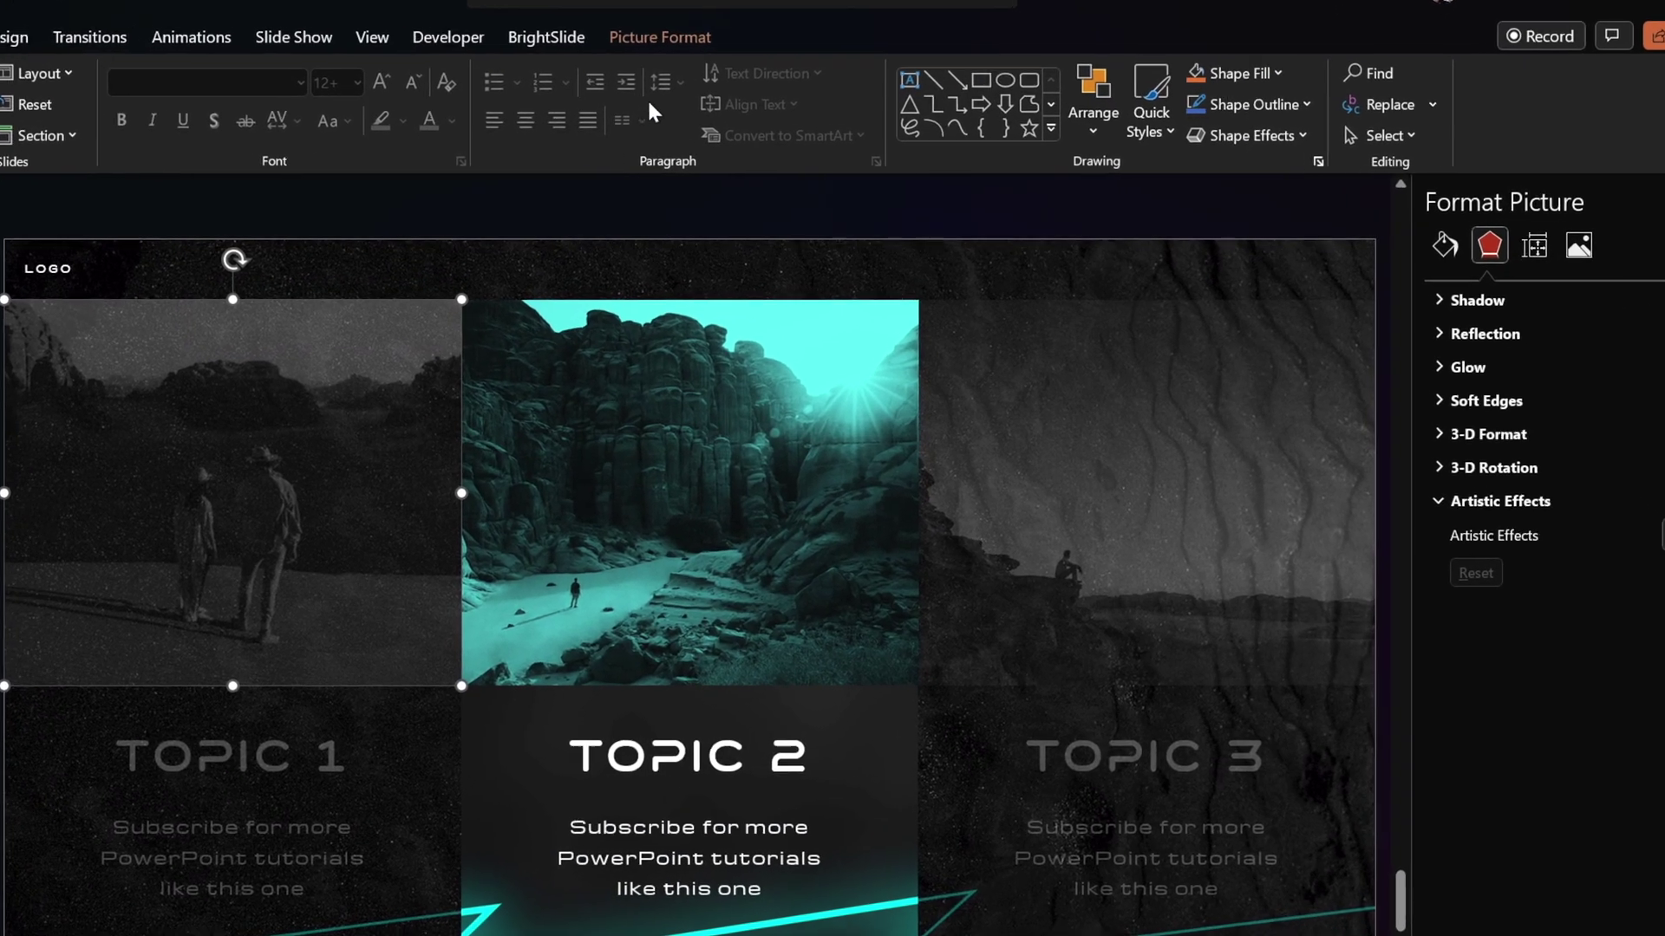
pyautogui.click(773, 63)
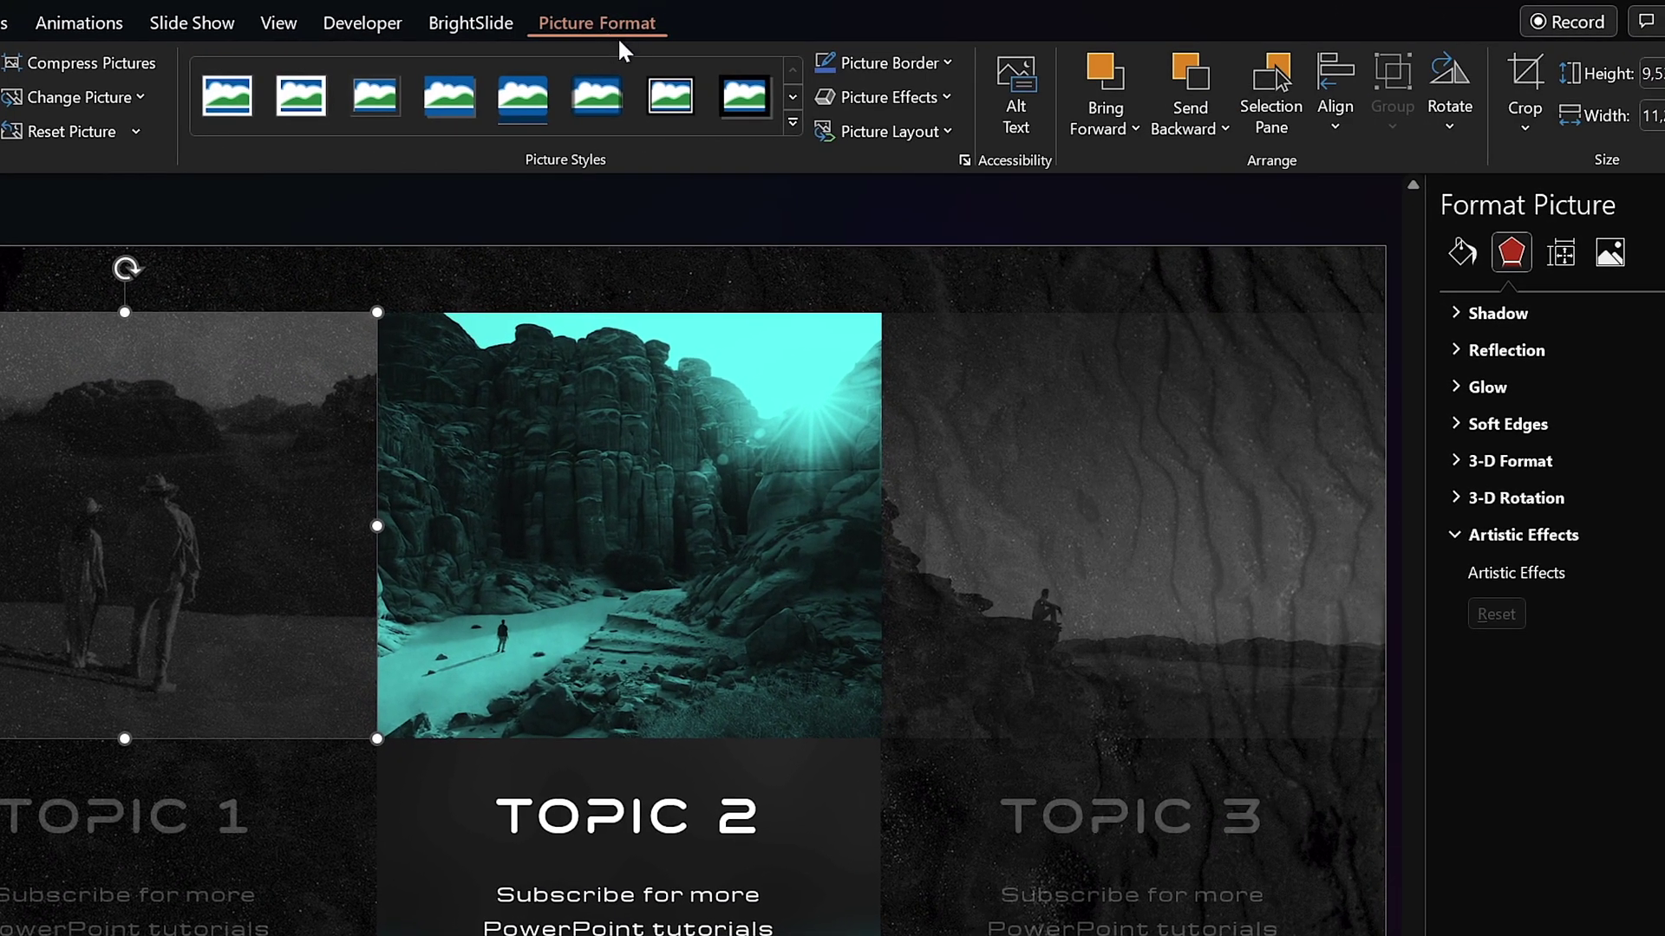
# Crop the left photo with Fill so it fills its frame.
pyautogui.click(1519, 128)
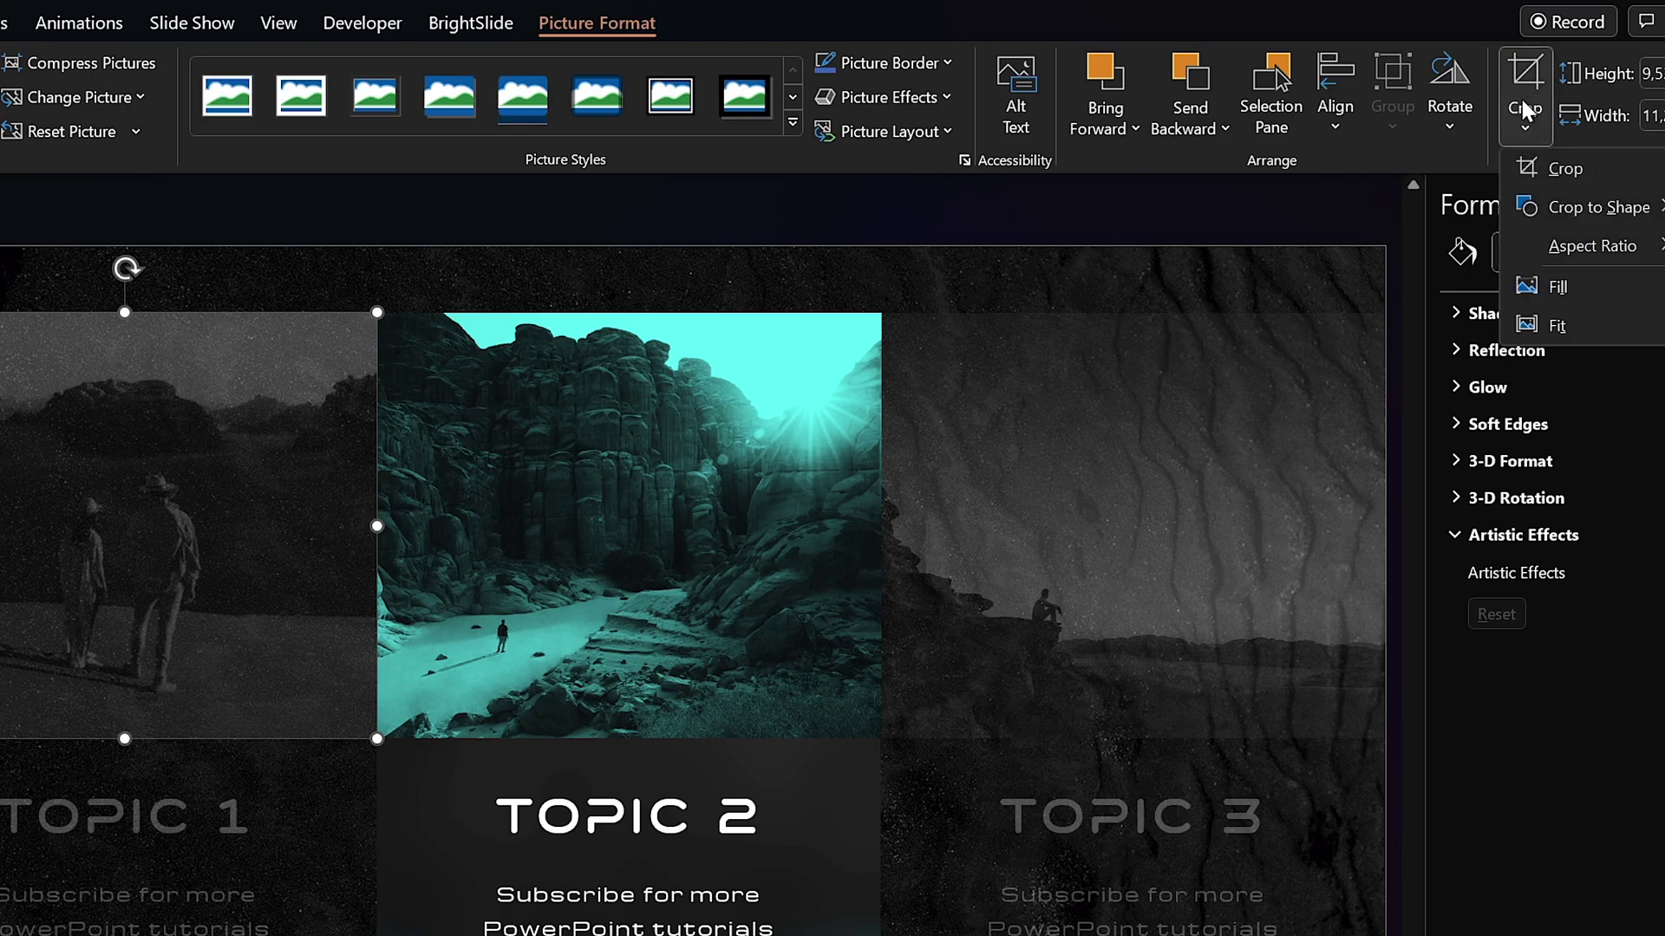
pyautogui.click(1557, 287)
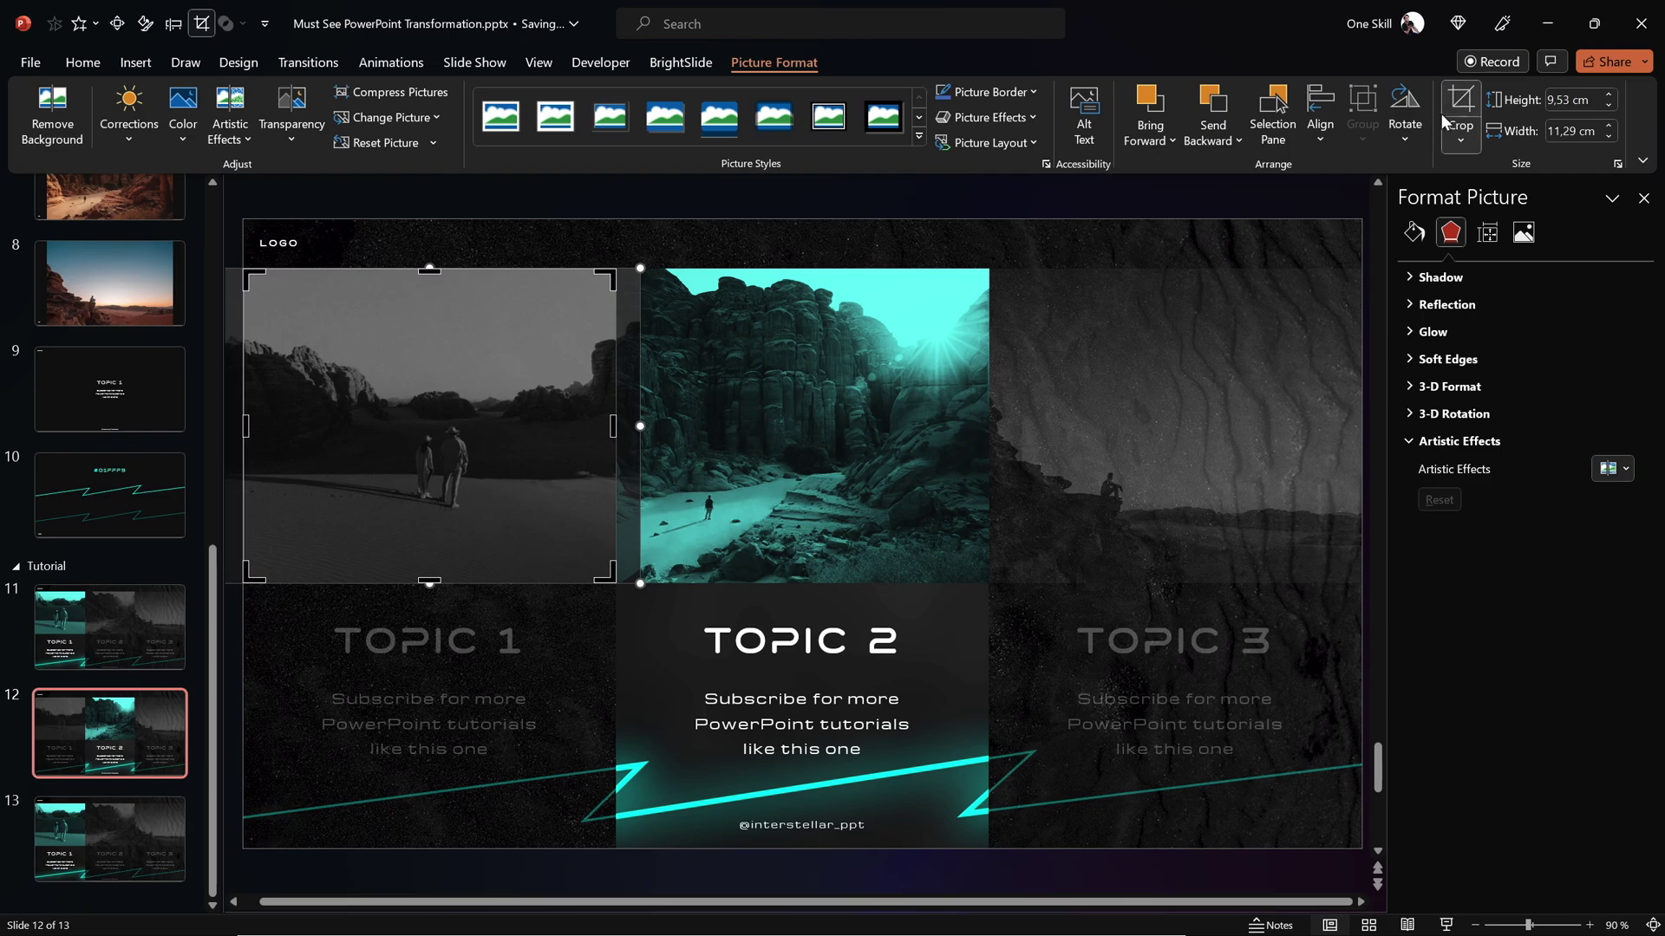
pyautogui.click(1462, 102)
# Enlarge the middle teal canyon photo within its crop frame, centring the walker lower.
pyautogui.click(828, 433)
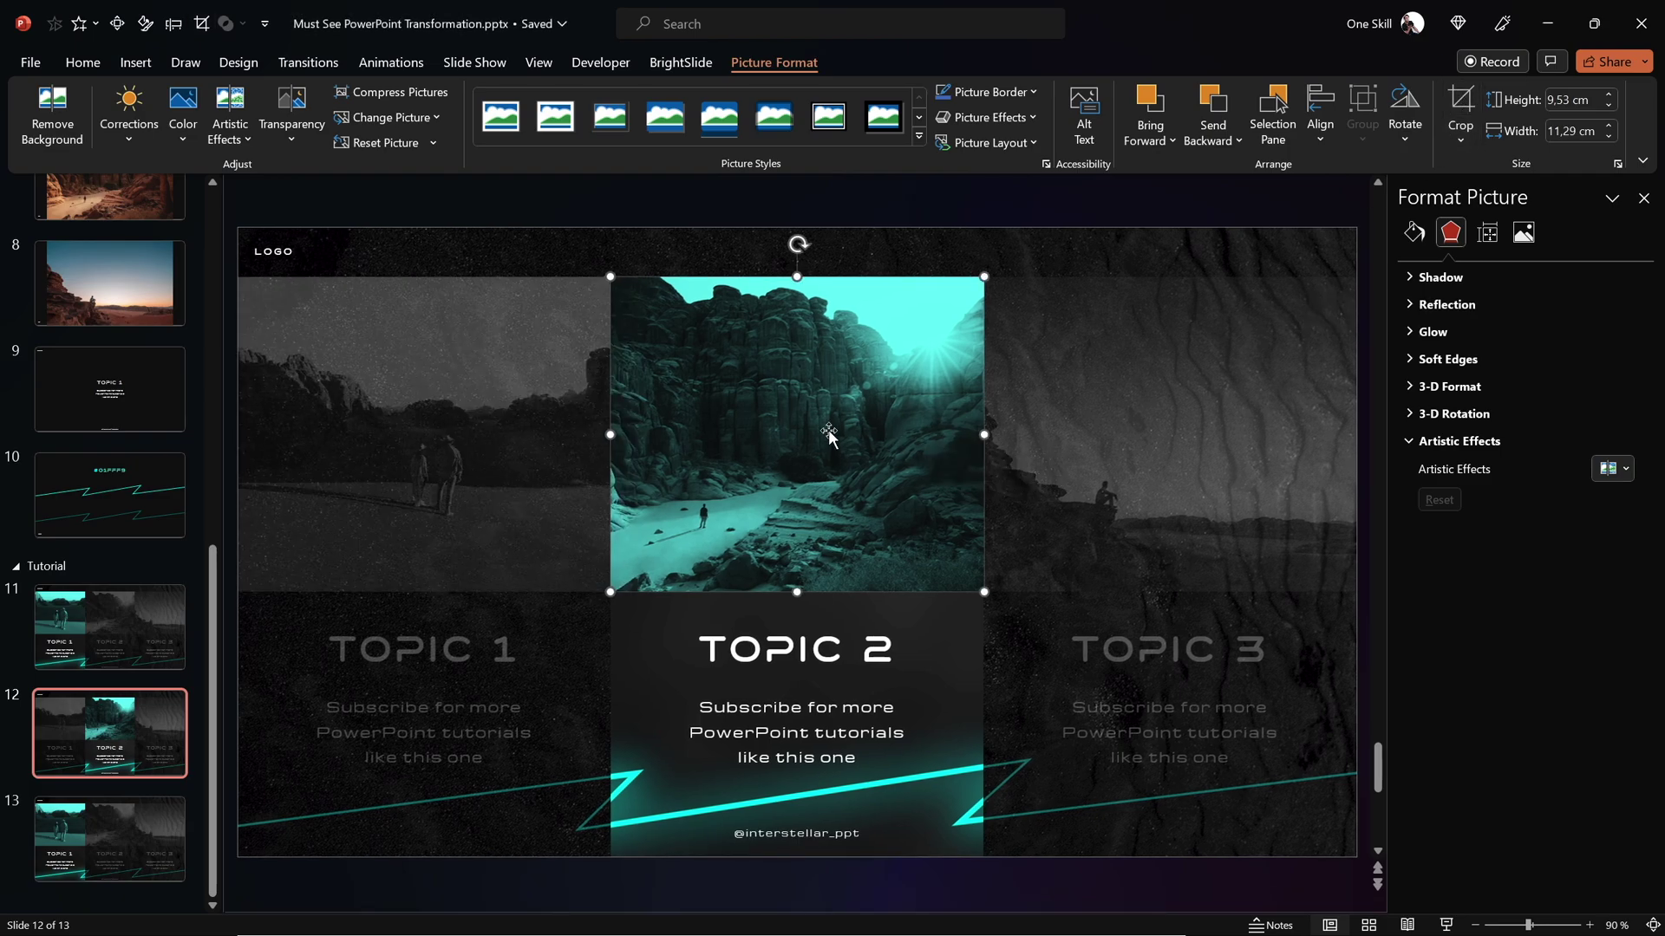
pyautogui.click(1460, 102)
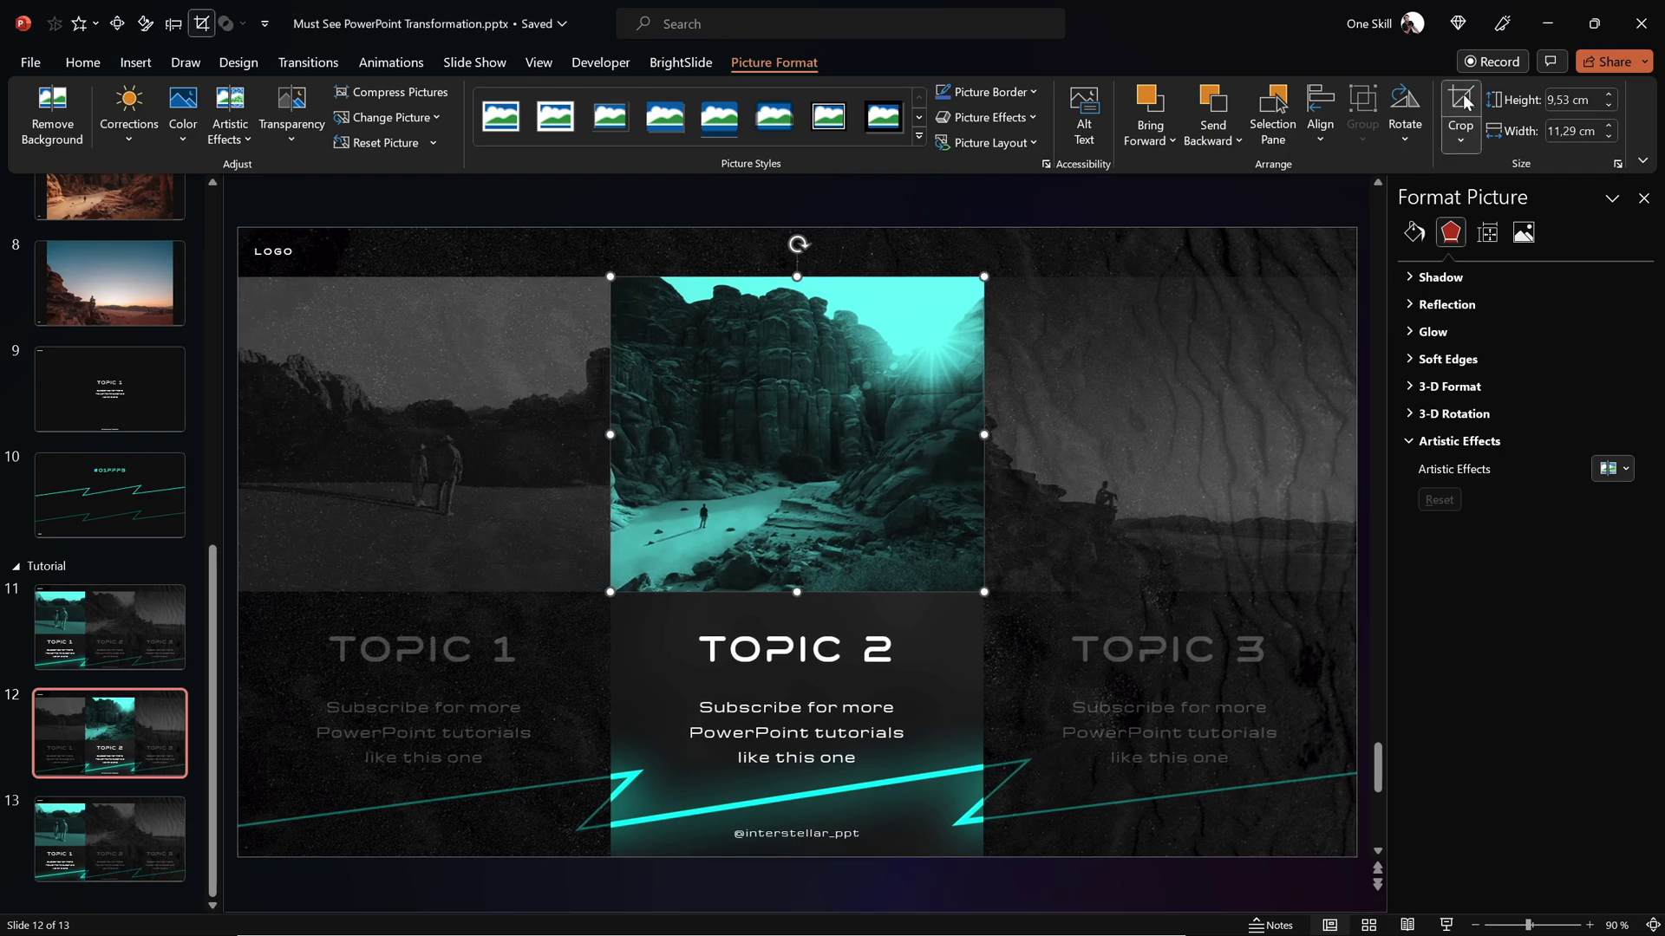
pyautogui.moveTo(1034, 597); pyautogui.dragTo(1245, 780)
pyautogui.moveTo(740, 569); pyautogui.dragTo(810, 452)
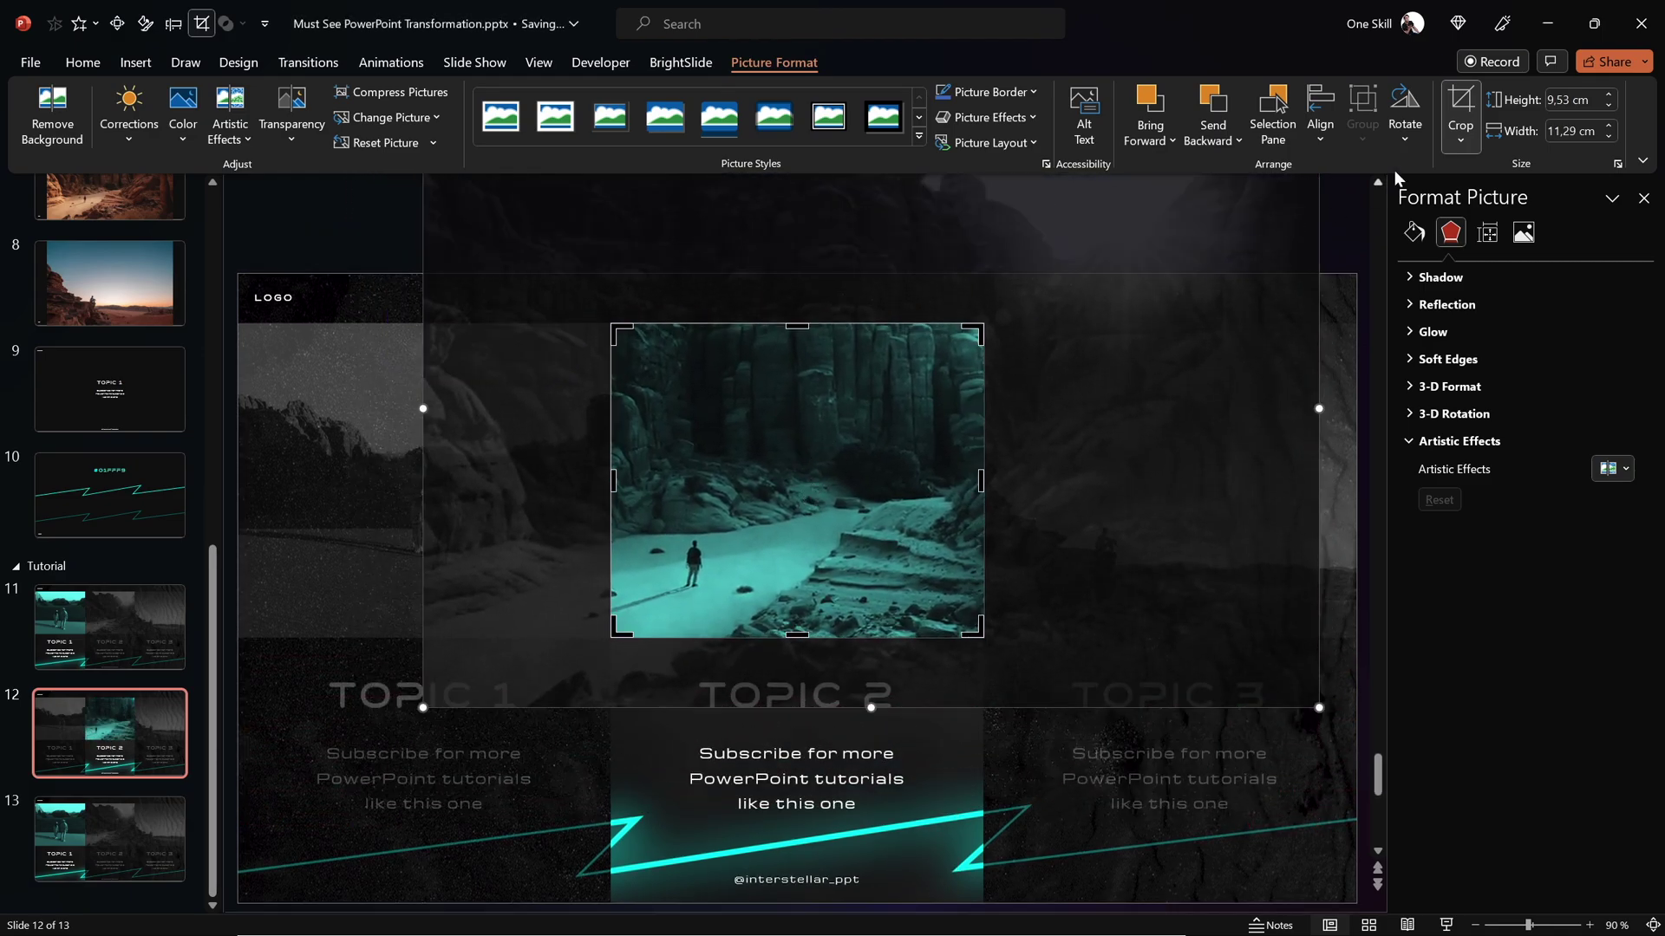
pyautogui.click(1464, 104)
pyautogui.click(1071, 200)
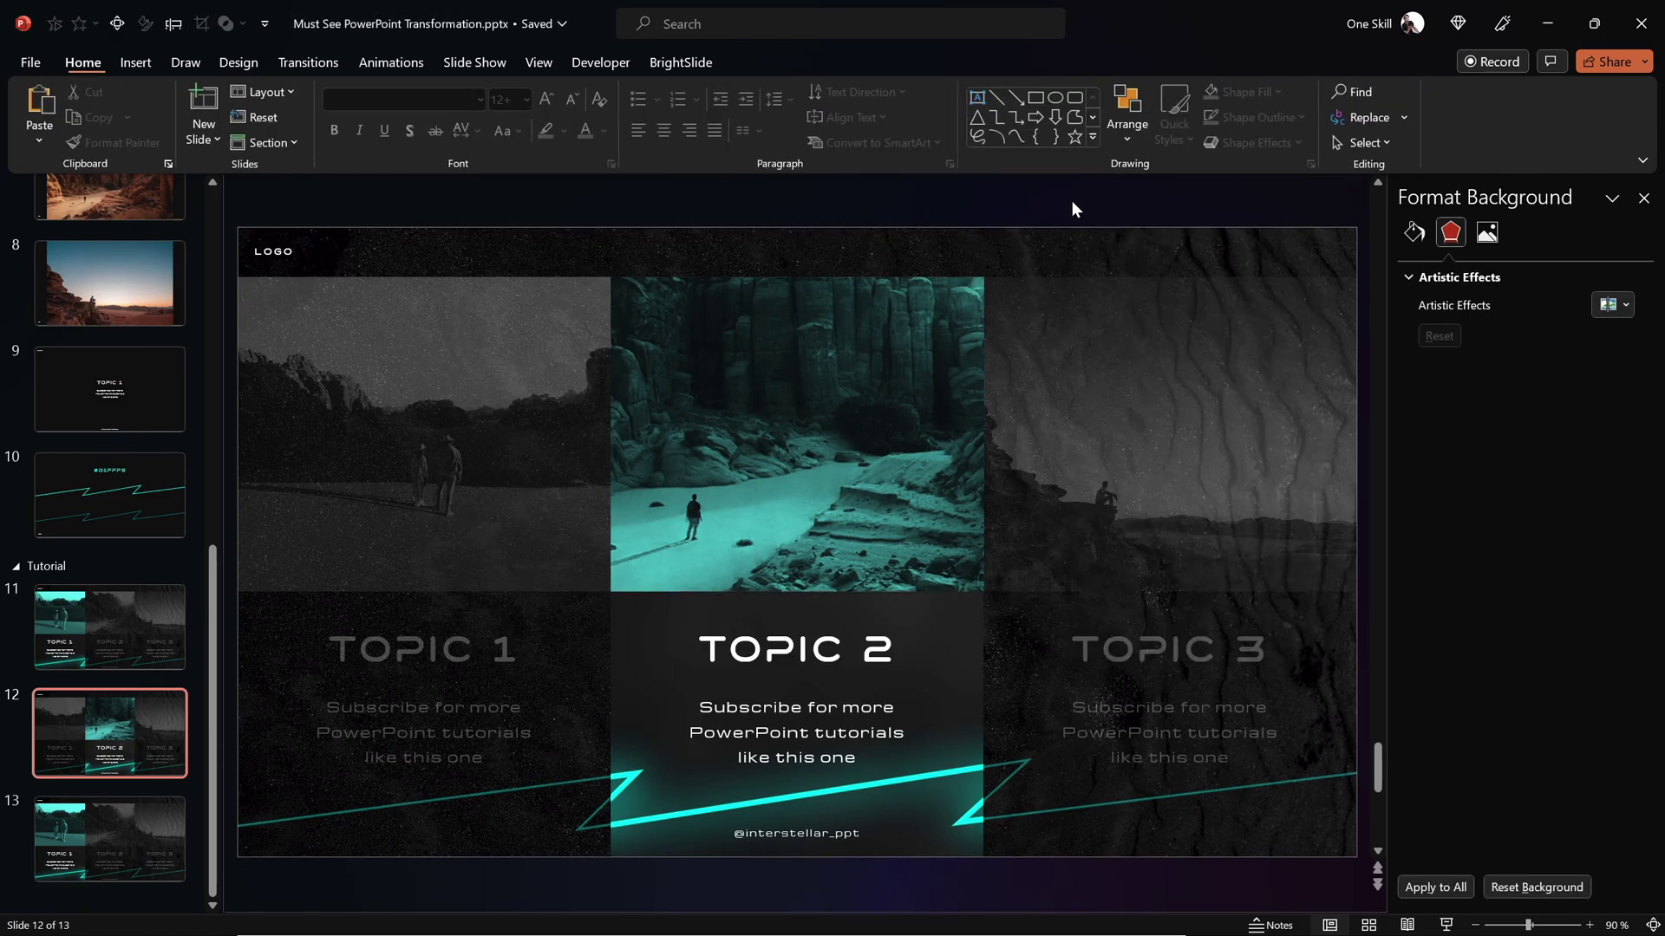